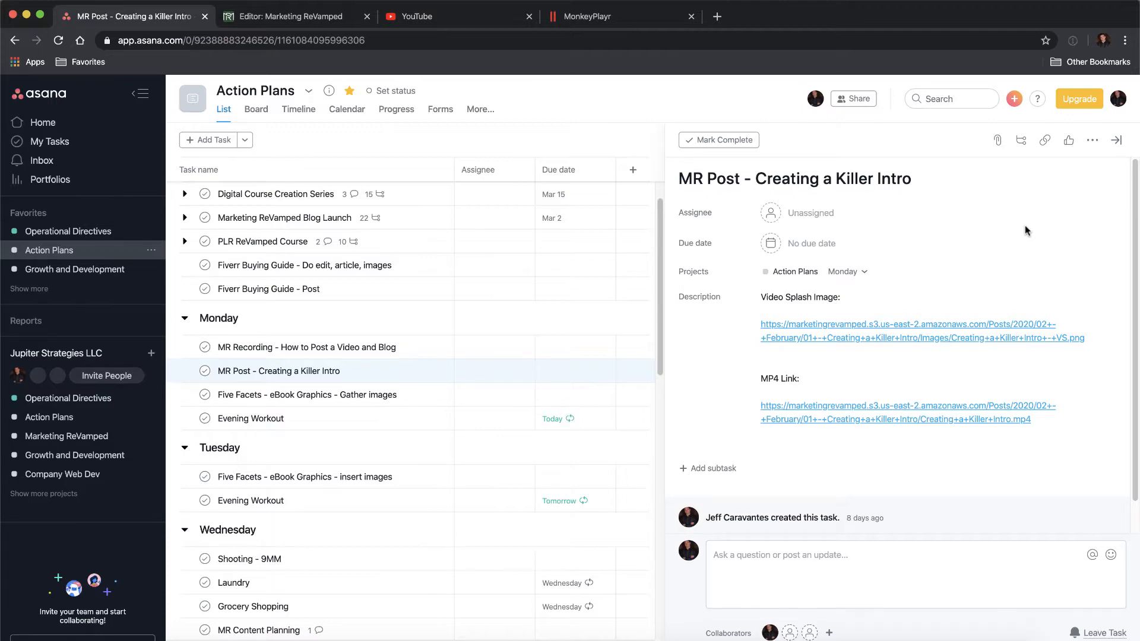
Step: Look over the MonkeyPlayr player list, the YouTube home page, the Marketing ReVamped site editor and the Creating a Killer Intro folder
{"action": "left_click", "coordinate": [594, 16]}
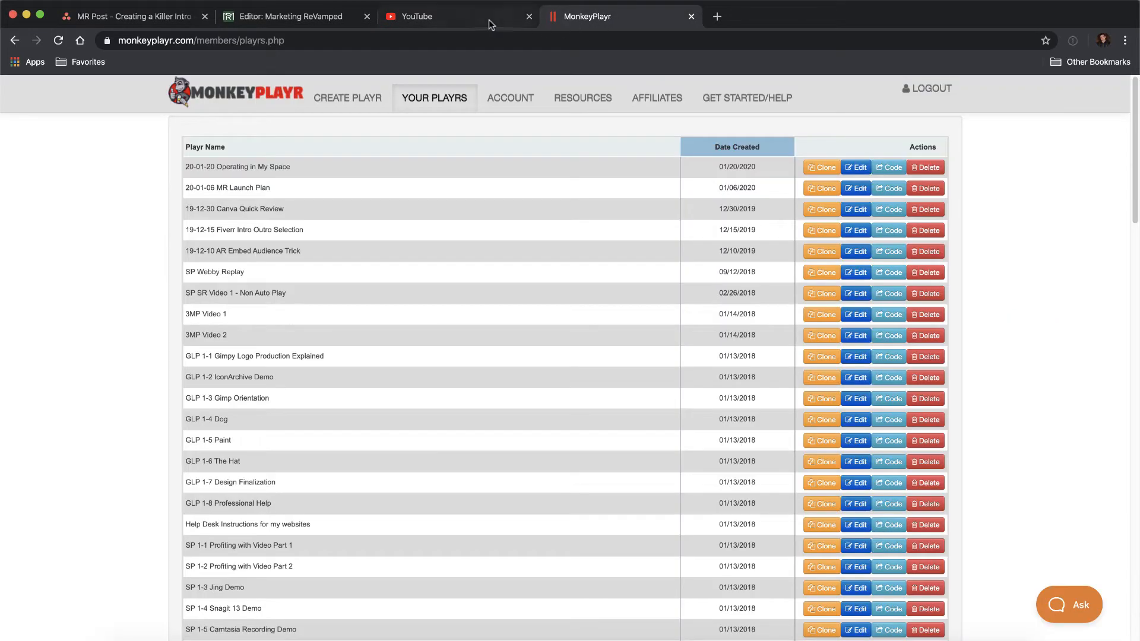
{"action": "left_click", "coordinate": [449, 24]}
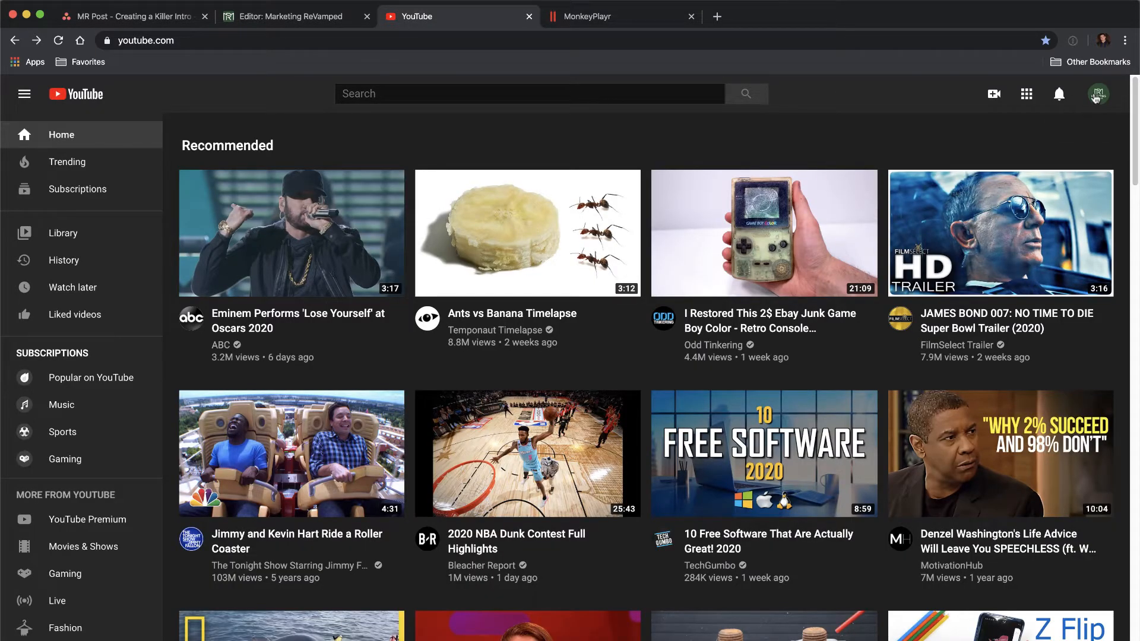
{"action": "left_click", "coordinate": [311, 17]}
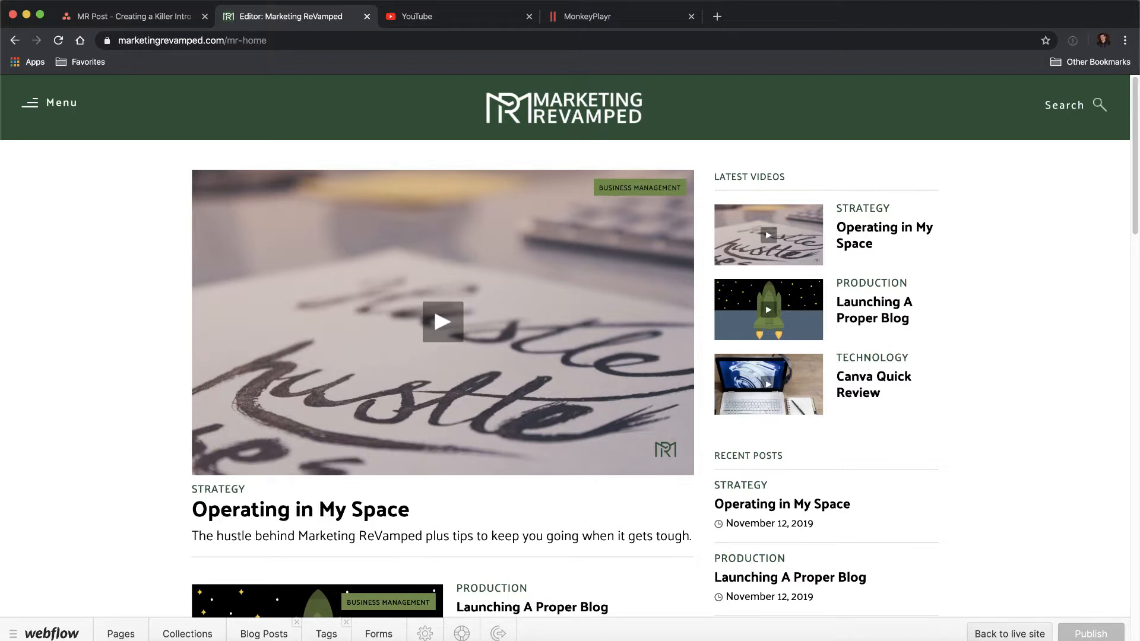
{"action": "left_click", "coordinate": [132, 639]}
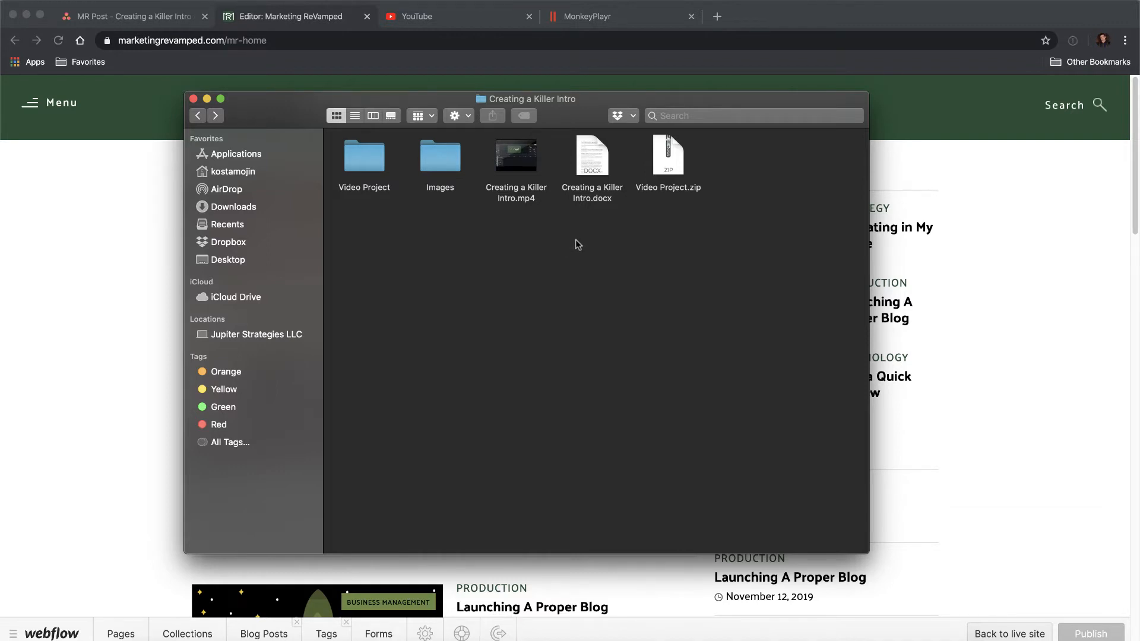
{"action": "left_click", "coordinate": [593, 18]}
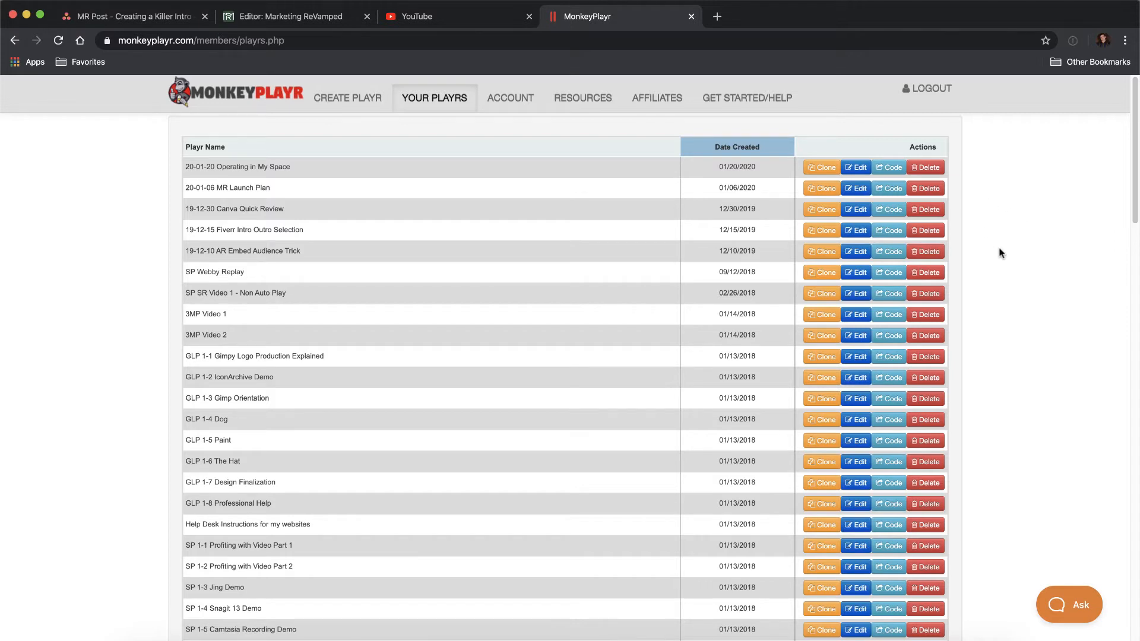
Step: Start a new YouTube video upload with the file Creating a Killer Intro.mp4 from the Creating a Killer Intro folder
{"action": "left_click", "coordinate": [431, 20]}
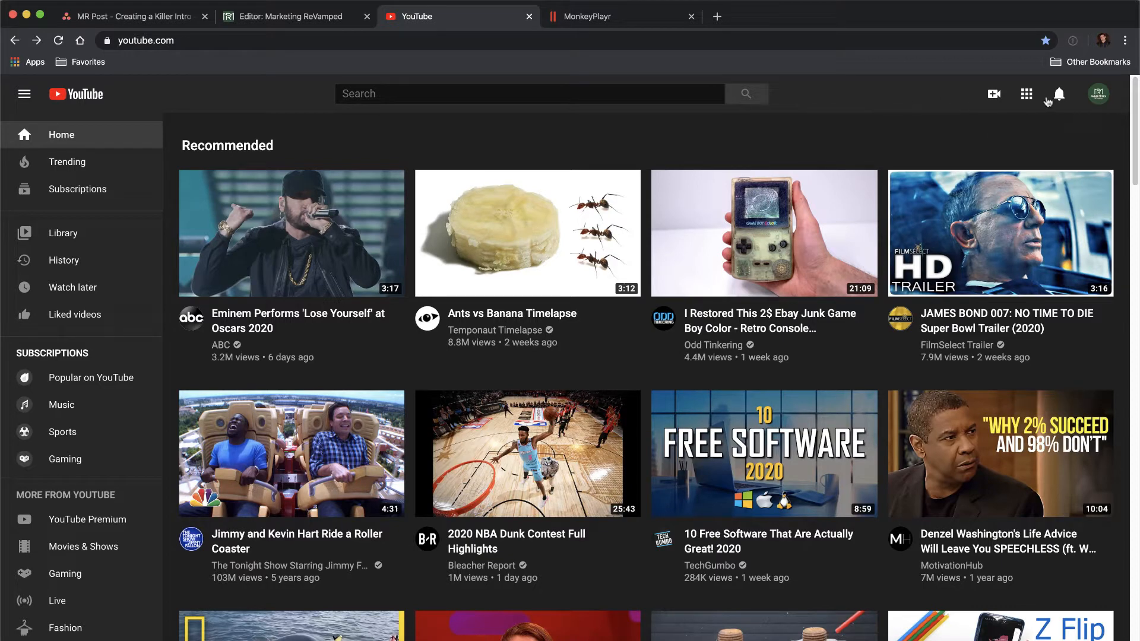
{"action": "left_click", "coordinate": [995, 105]}
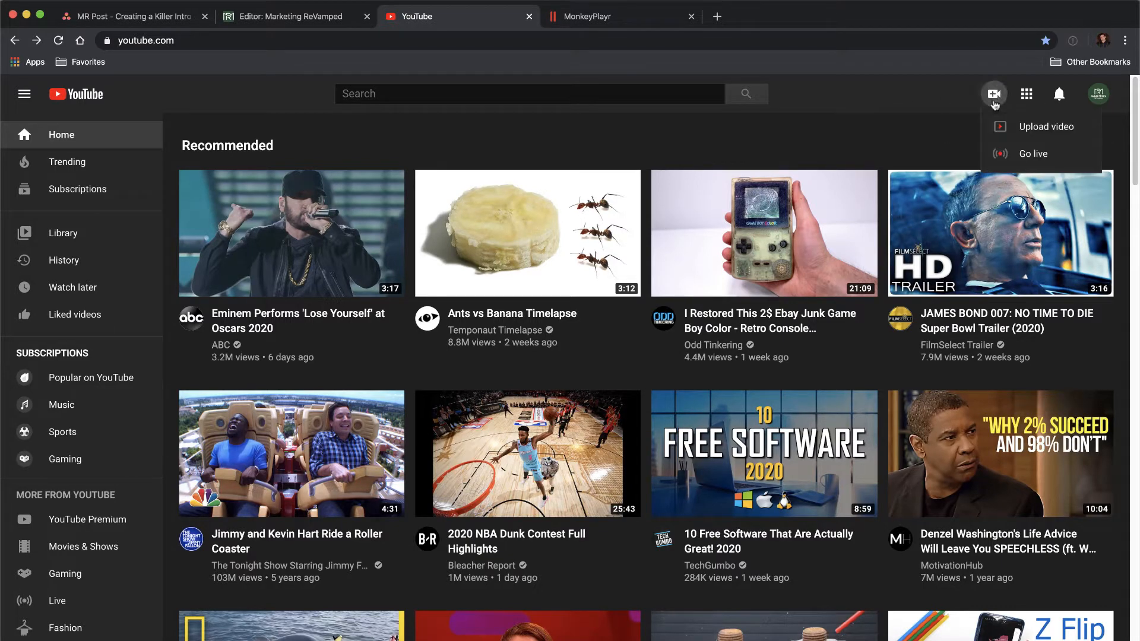
{"action": "left_click", "coordinate": [1033, 127]}
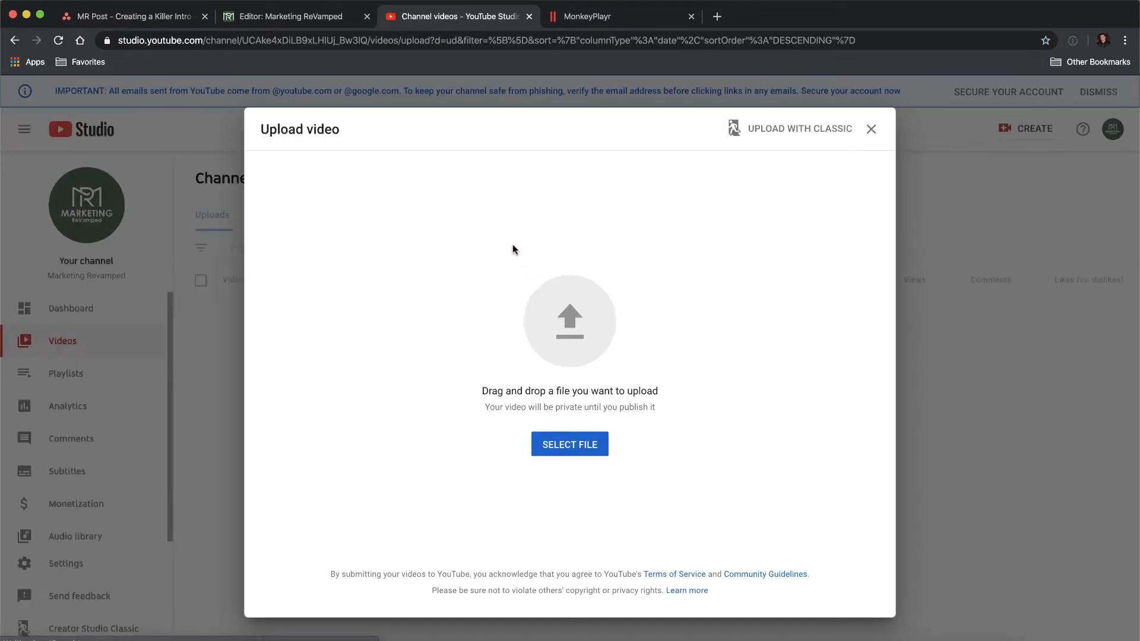
{"action": "left_click", "coordinate": [150, 638]}
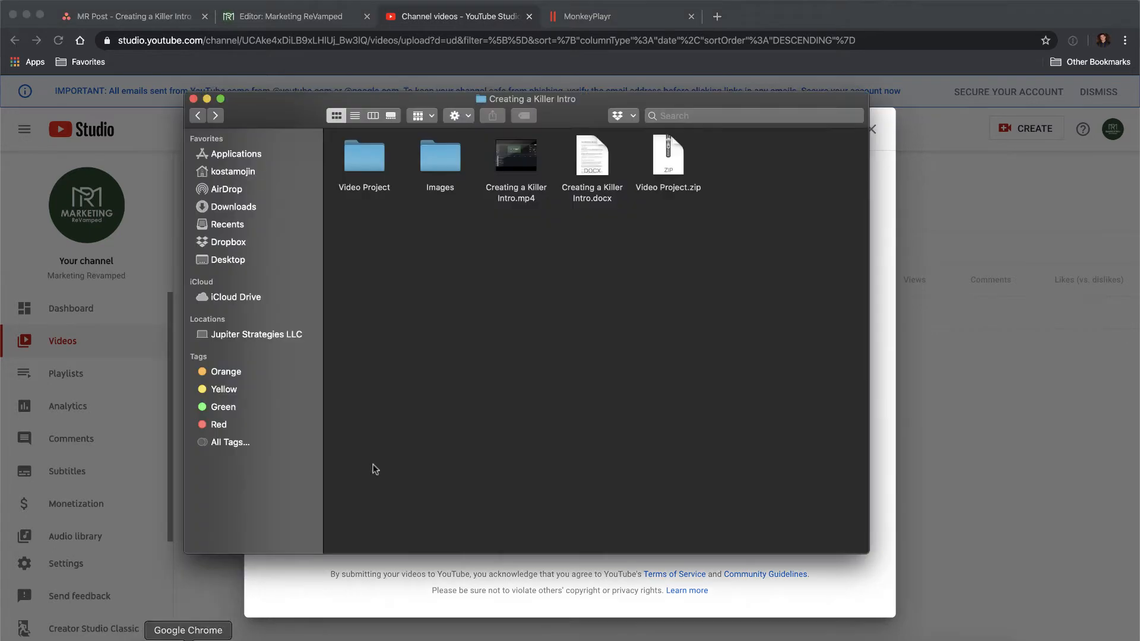
{"action": "left_click_drag", "start_coordinate": [546, 117], "coordinate": [910, 346]}
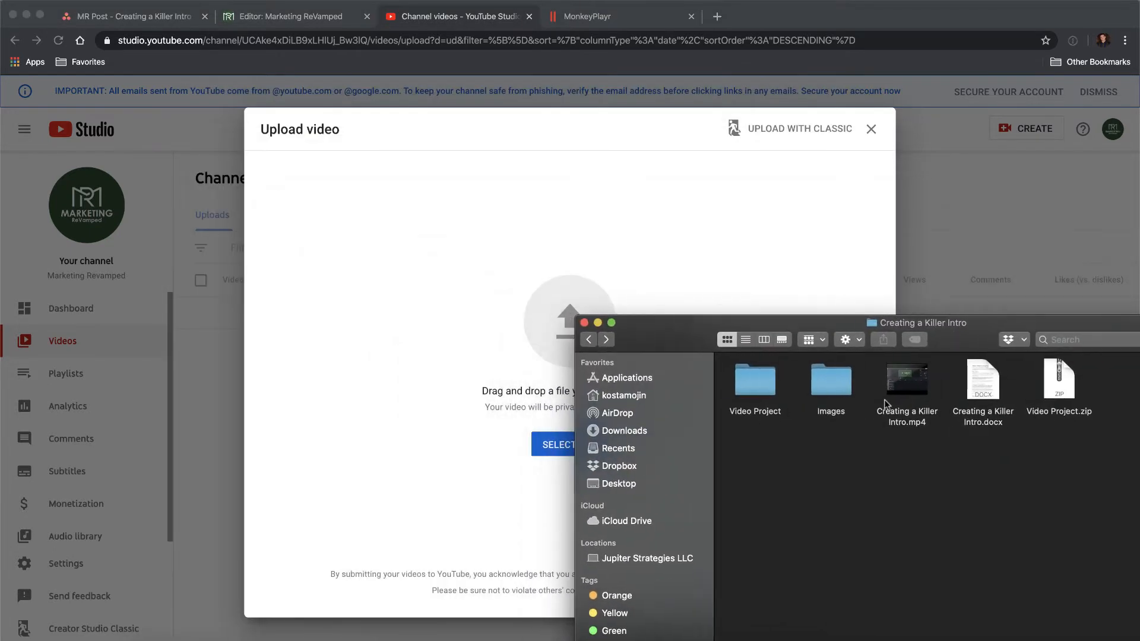
{"action": "left_click_drag", "start_coordinate": [865, 393], "coordinate": [714, 338]}
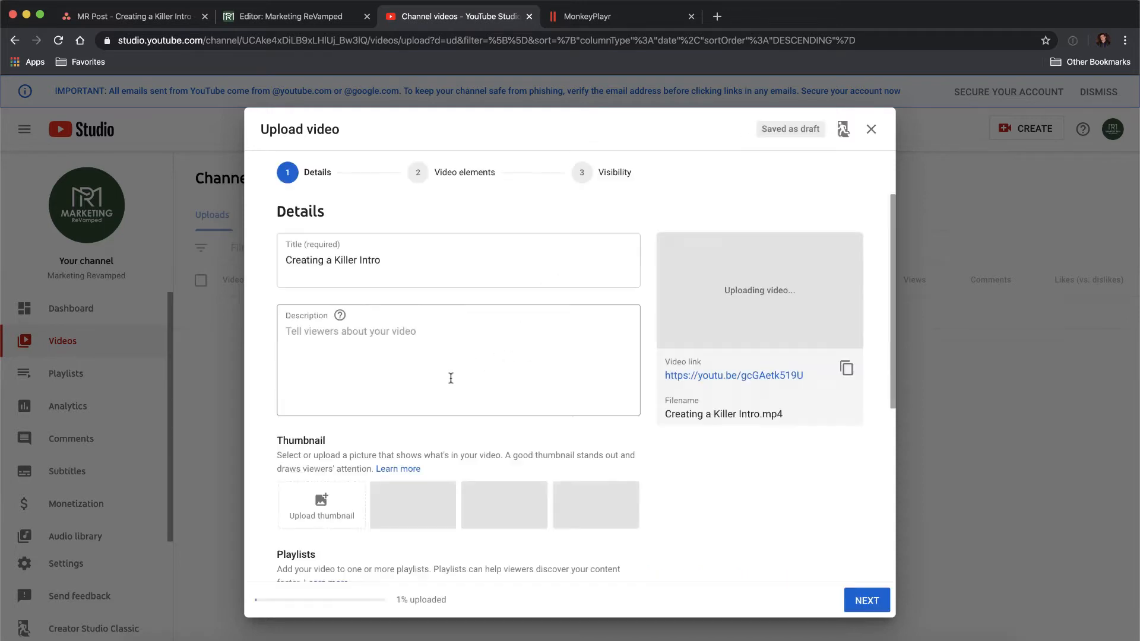
Step: Fill the video's description with the full YouTube Description text copied from the Creating a Killer Intro Word document
{"action": "left_click", "coordinate": [430, 265]}
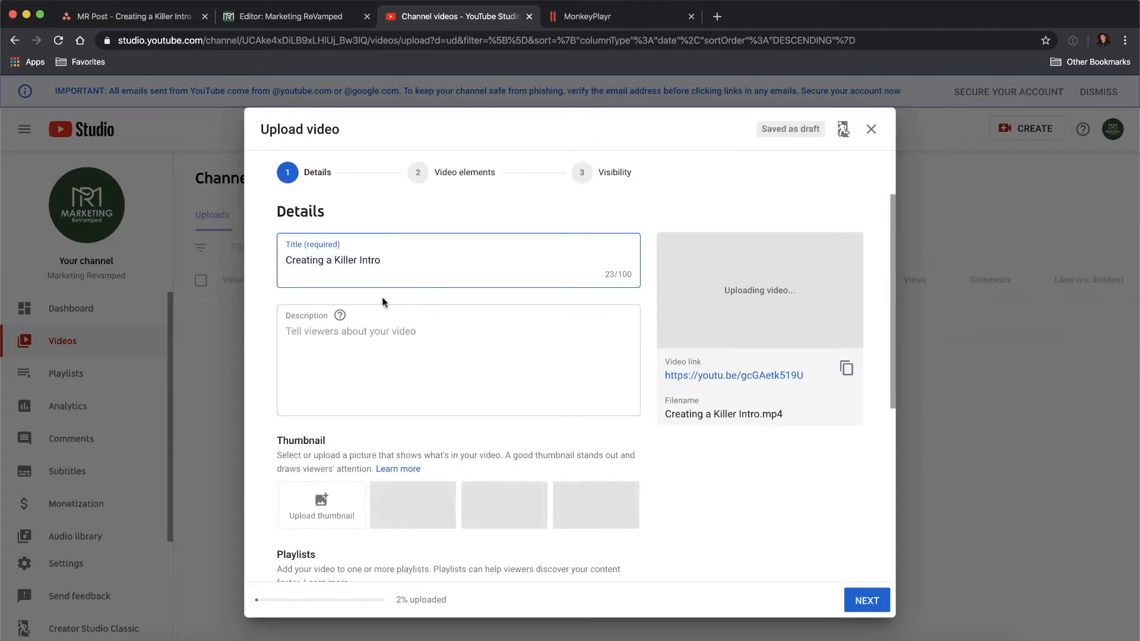
{"action": "left_click", "coordinate": [355, 359]}
{"action": "left_click", "coordinate": [485, 638]}
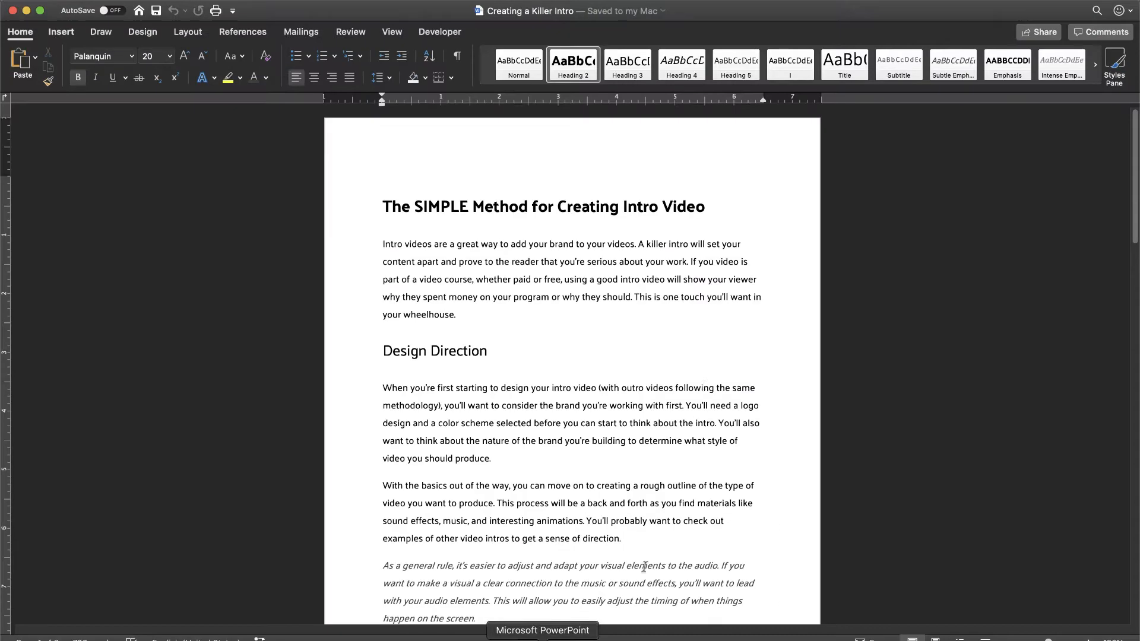
{"action": "scroll", "coordinate": [552, 340], "scroll_direction": "down", "scroll_amount": 10}
{"action": "scroll", "coordinate": [552, 341], "scroll_direction": "down", "scroll_amount": 15}
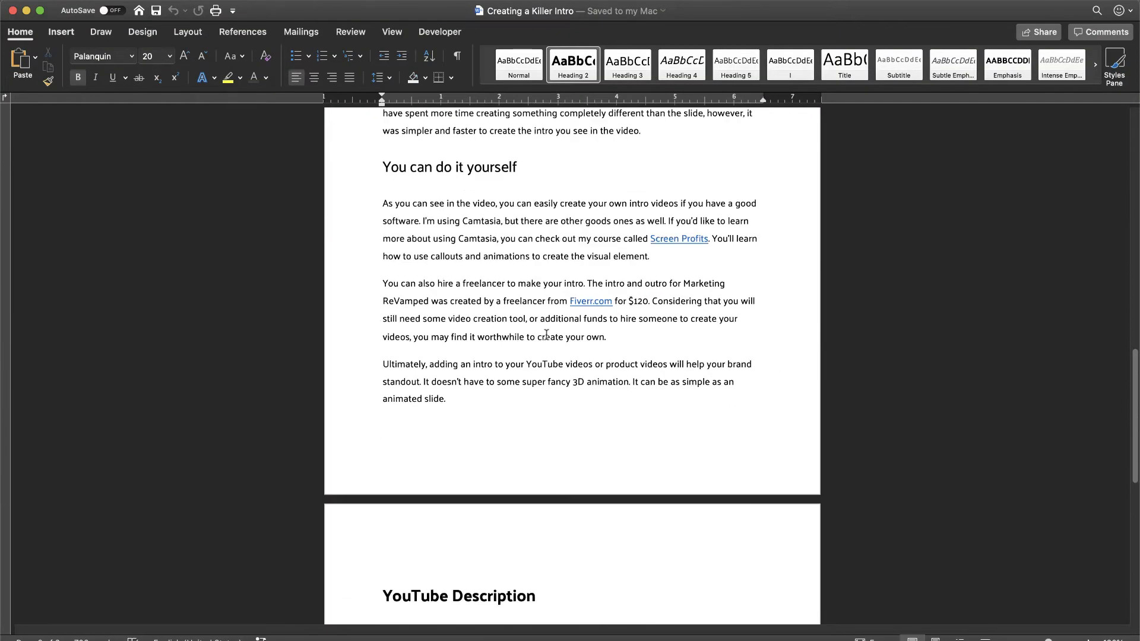
{"action": "scroll", "coordinate": [546, 335], "scroll_direction": "up", "scroll_amount": 1}
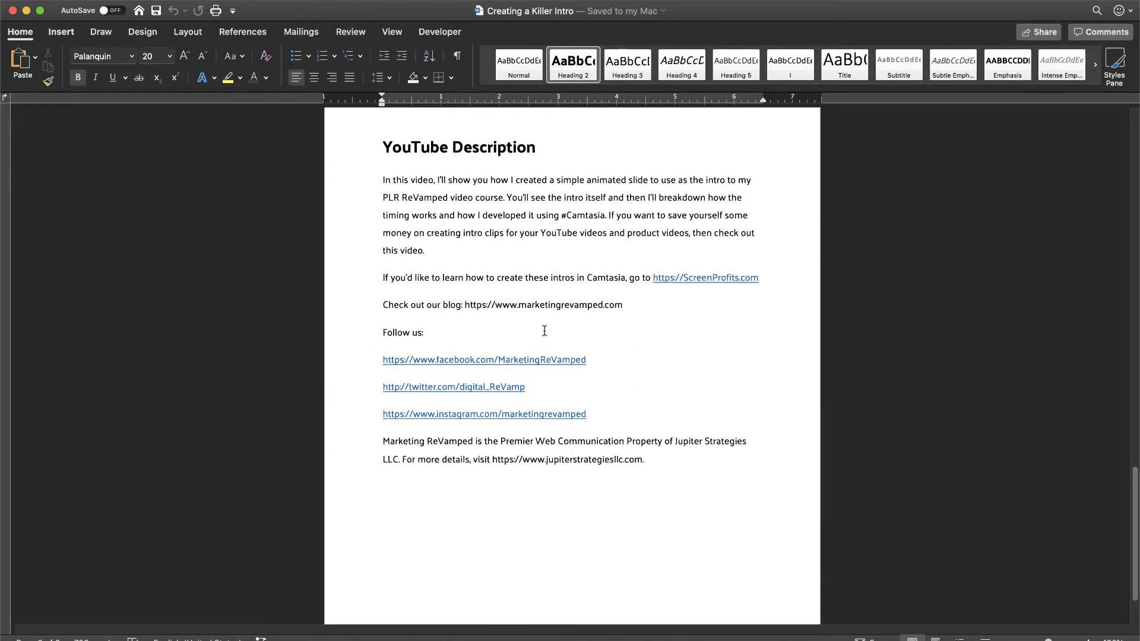
{"action": "left_click_drag", "start_coordinate": [381, 178], "coordinate": [648, 466]}
{"action": "key", "text": "super+c"}
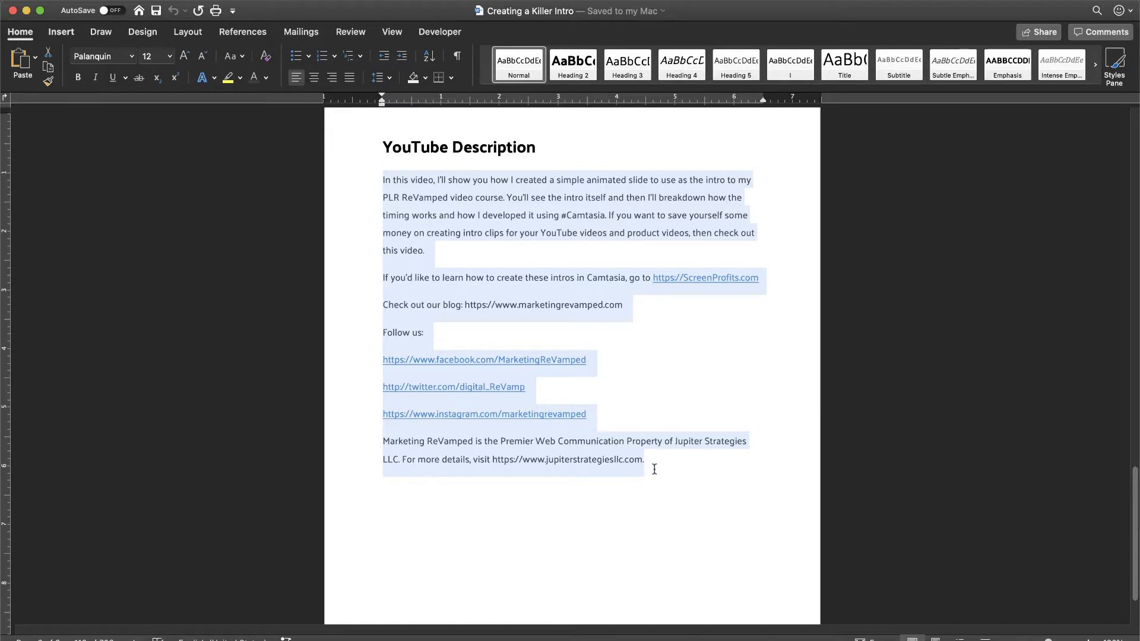
{"action": "key", "text": "super+Tab"}
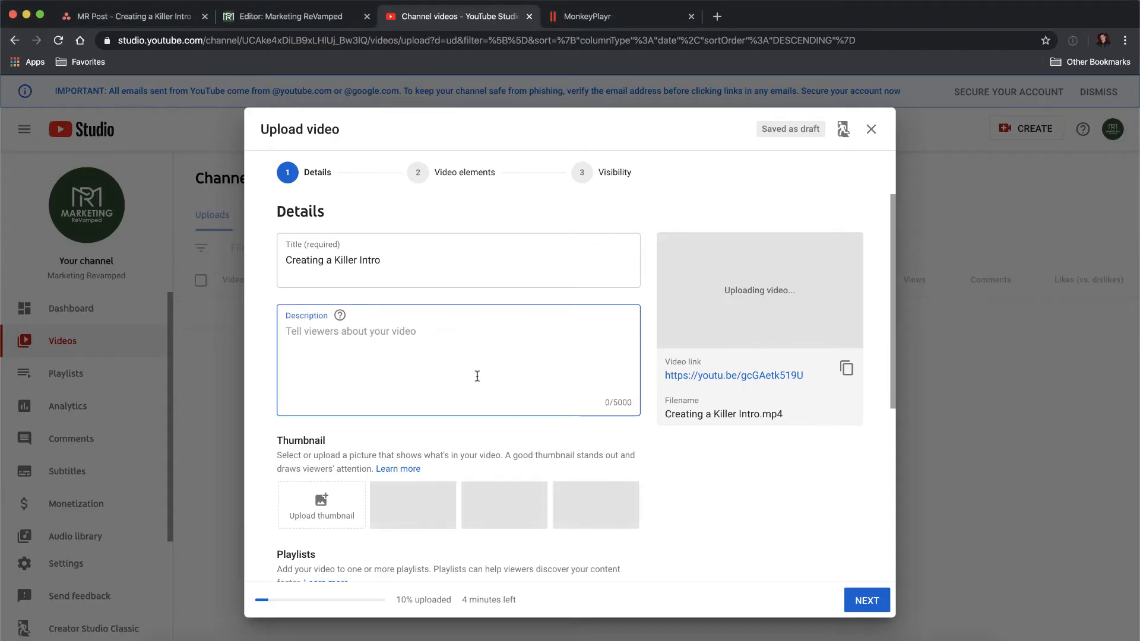
{"action": "key", "text": "super+v"}
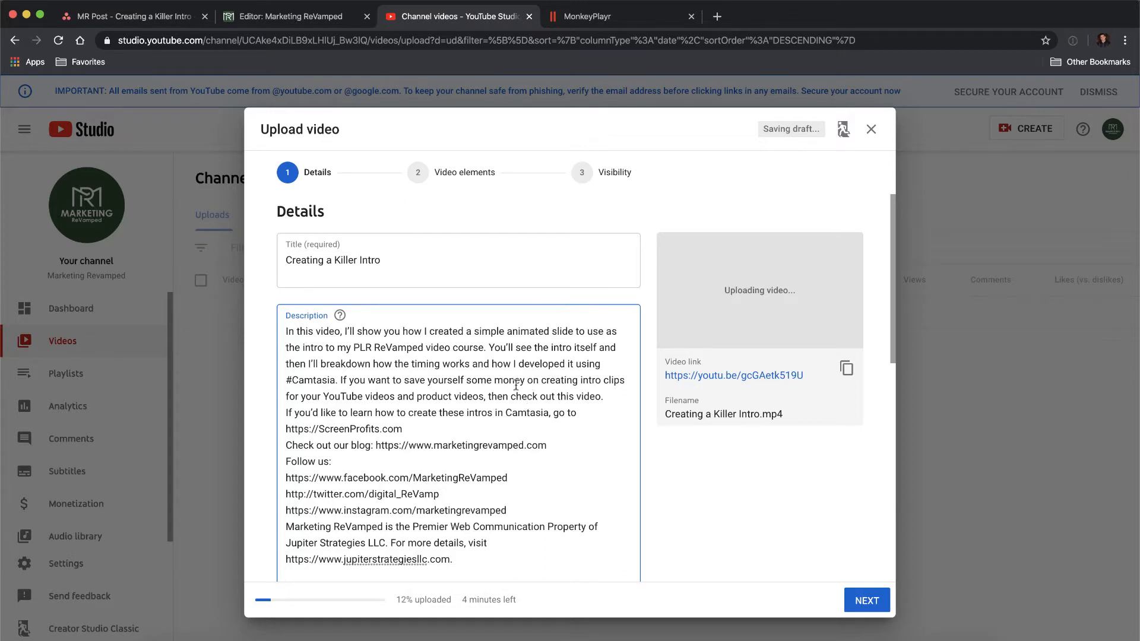
Step: Insert blank lines in the description after the opening paragraph, after the ScreenProfits link, and before and after "Follow us:"
{"action": "left_click", "coordinate": [618, 401]}
{"action": "key", "text": "Return"}
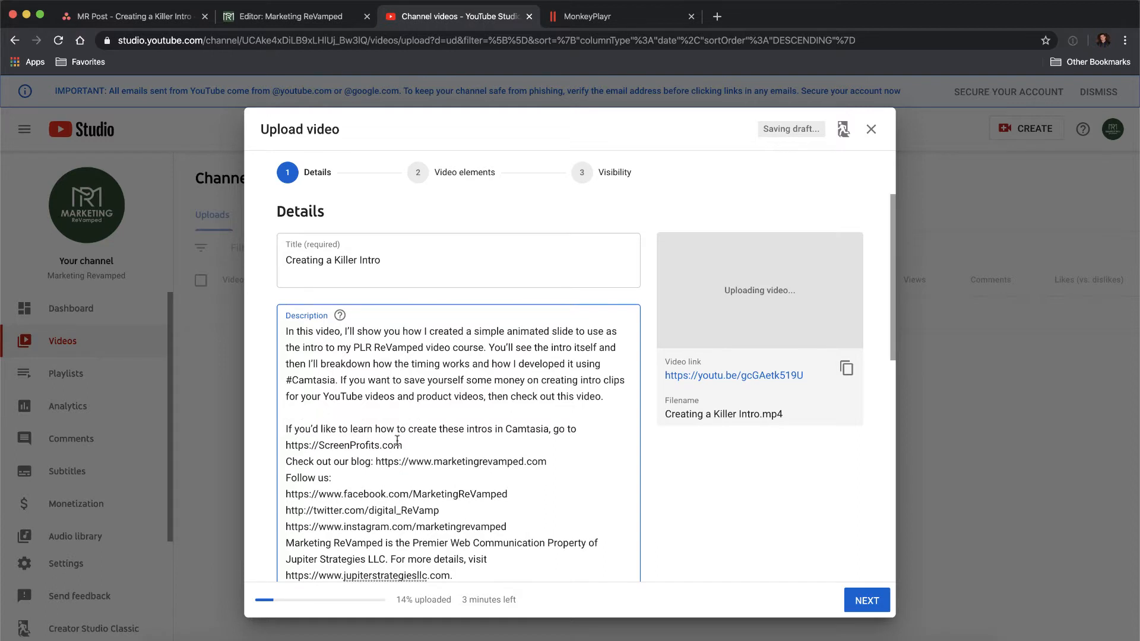
{"action": "left_click", "coordinate": [421, 445]}
{"action": "key", "text": "Return"}
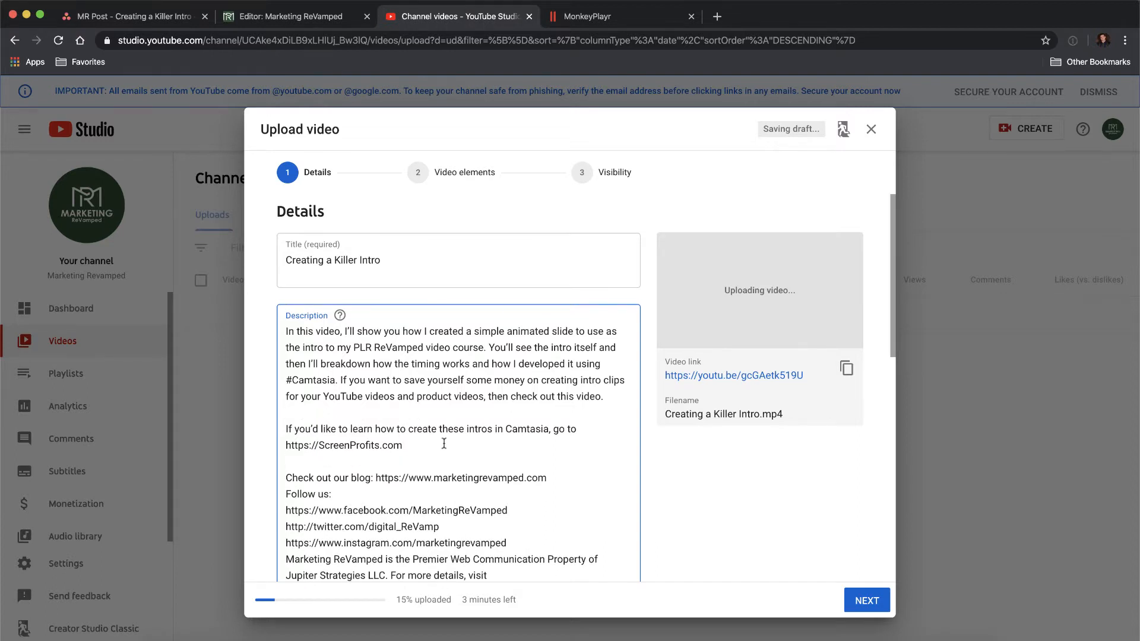
{"action": "left_click", "coordinate": [361, 494]}
{"action": "key", "text": "Return"}
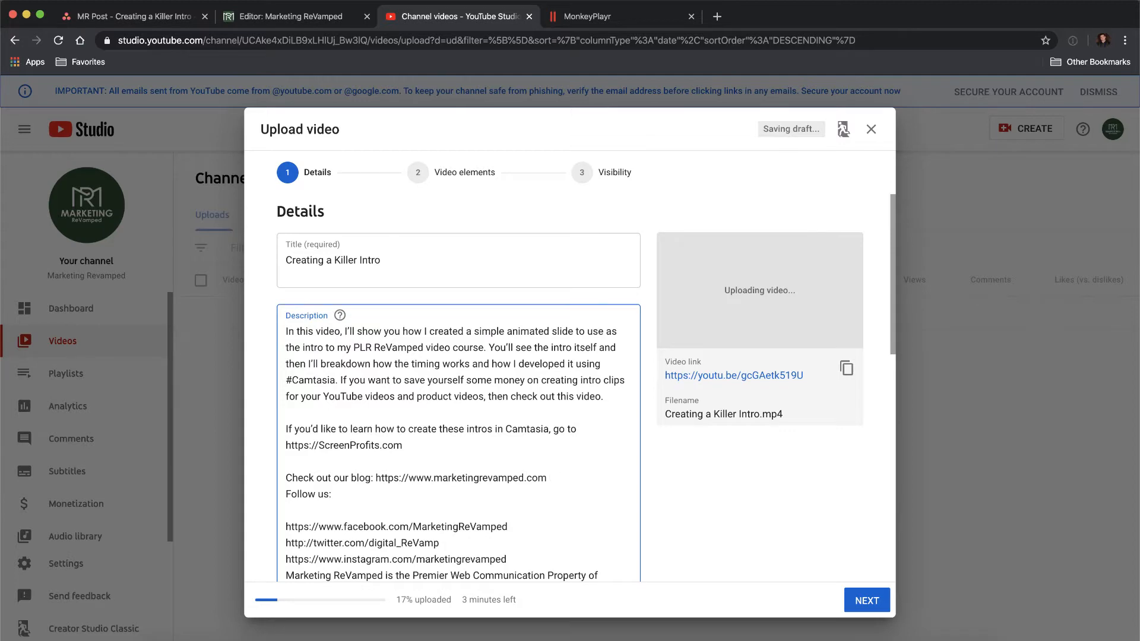
{"action": "key", "text": "Return"}
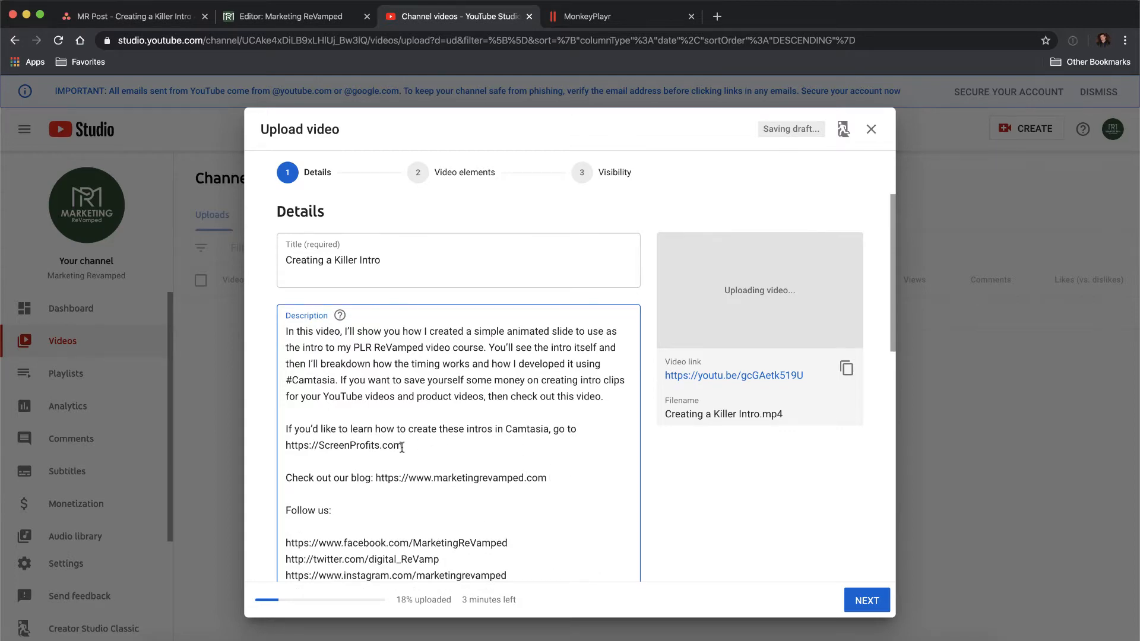
Step: Separate the Instagram link from the closing Marketing ReVamped paragraph with a blank line and review the description's spacing
{"action": "scroll", "coordinate": [391, 447], "scroll_direction": "down", "scroll_amount": 3}
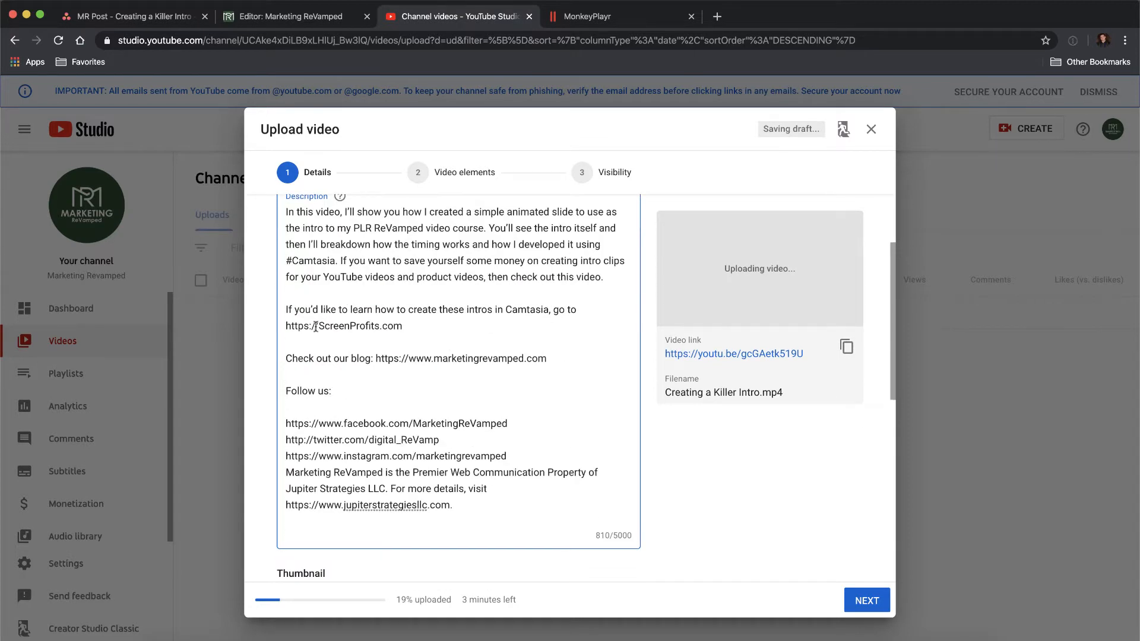
{"action": "scroll", "coordinate": [361, 318], "scroll_direction": "down", "scroll_amount": 1}
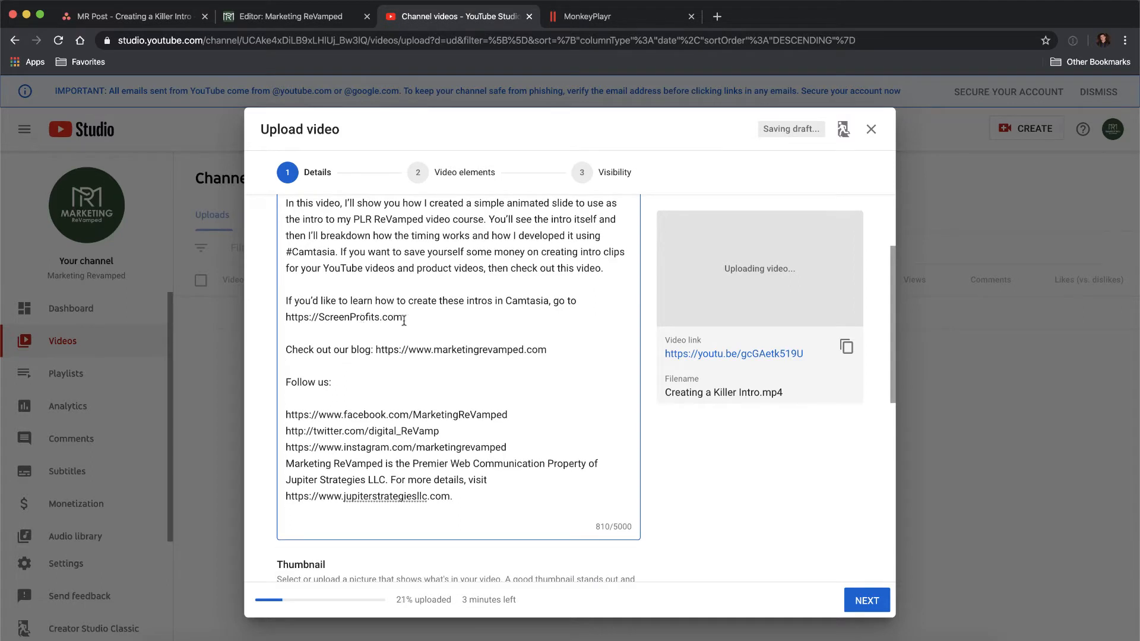
{"action": "left_click_drag", "start_coordinate": [403, 319], "coordinate": [290, 319]}
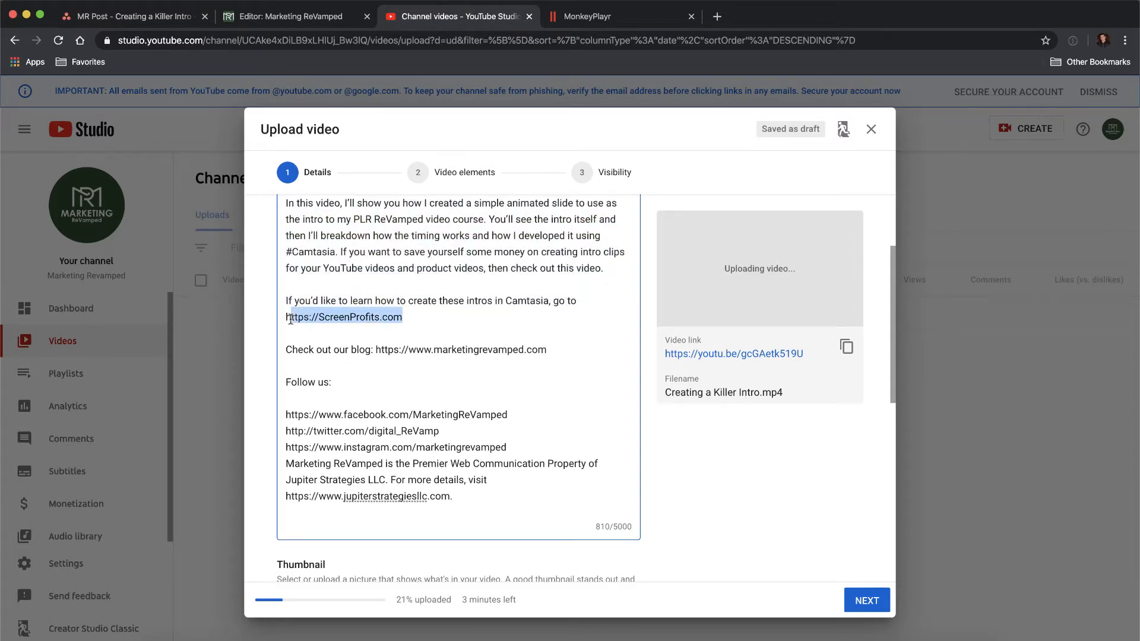
{"action": "left_click", "coordinate": [364, 325]}
{"action": "scroll", "coordinate": [353, 357], "scroll_direction": "down", "scroll_amount": 2}
{"action": "scroll", "coordinate": [341, 359], "scroll_direction": "down", "scroll_amount": 2}
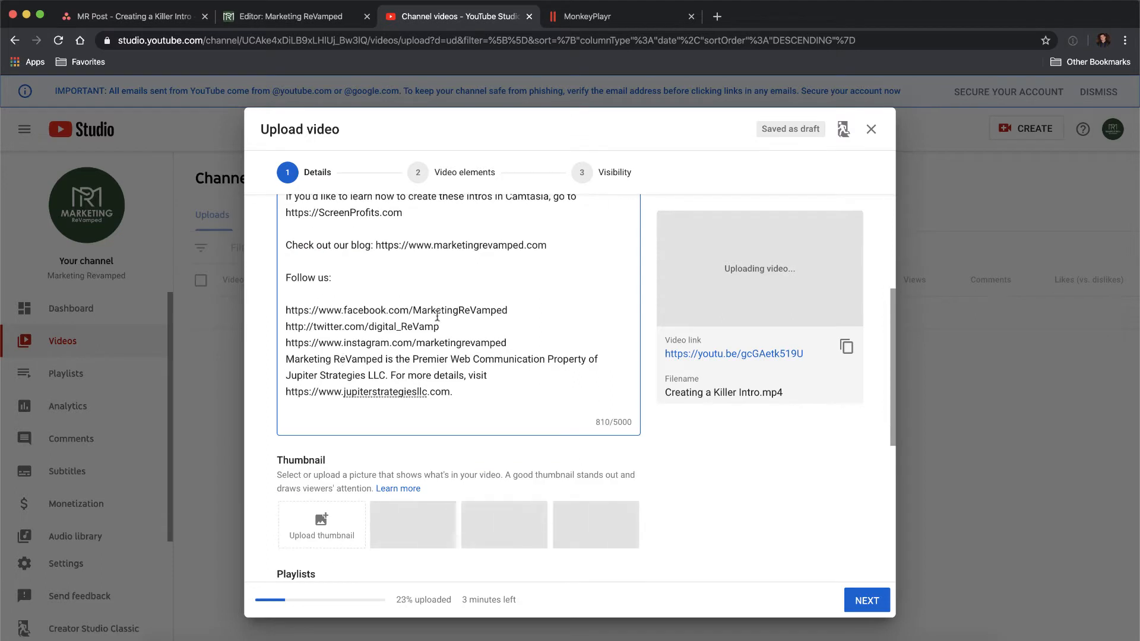
{"action": "left_click", "coordinate": [537, 345]}
{"action": "key", "text": "Return"}
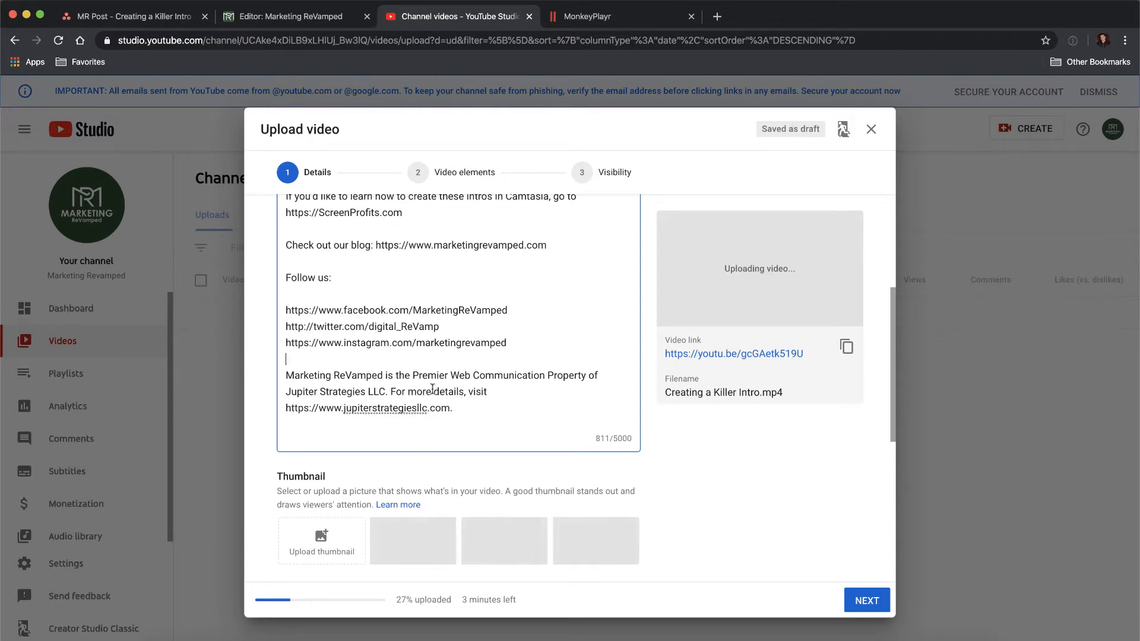
{"action": "scroll", "coordinate": [442, 383], "scroll_direction": "up", "scroll_amount": 1}
{"action": "scroll", "coordinate": [442, 383], "scroll_direction": "up", "scroll_amount": 5}
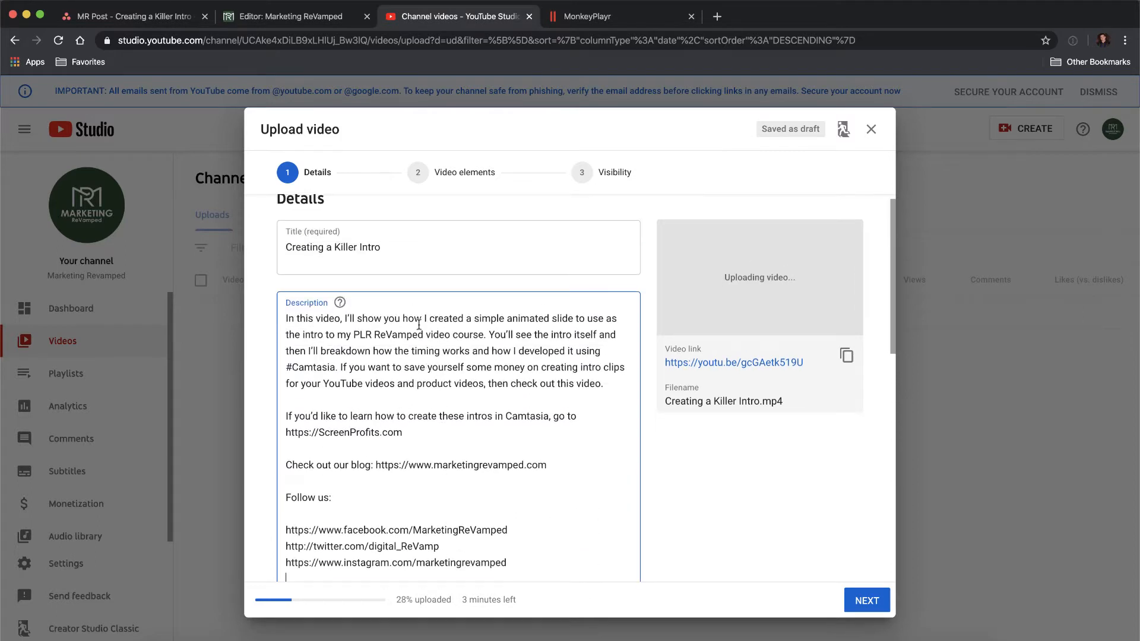
{"action": "scroll", "coordinate": [543, 356], "scroll_direction": "down", "scroll_amount": 3}
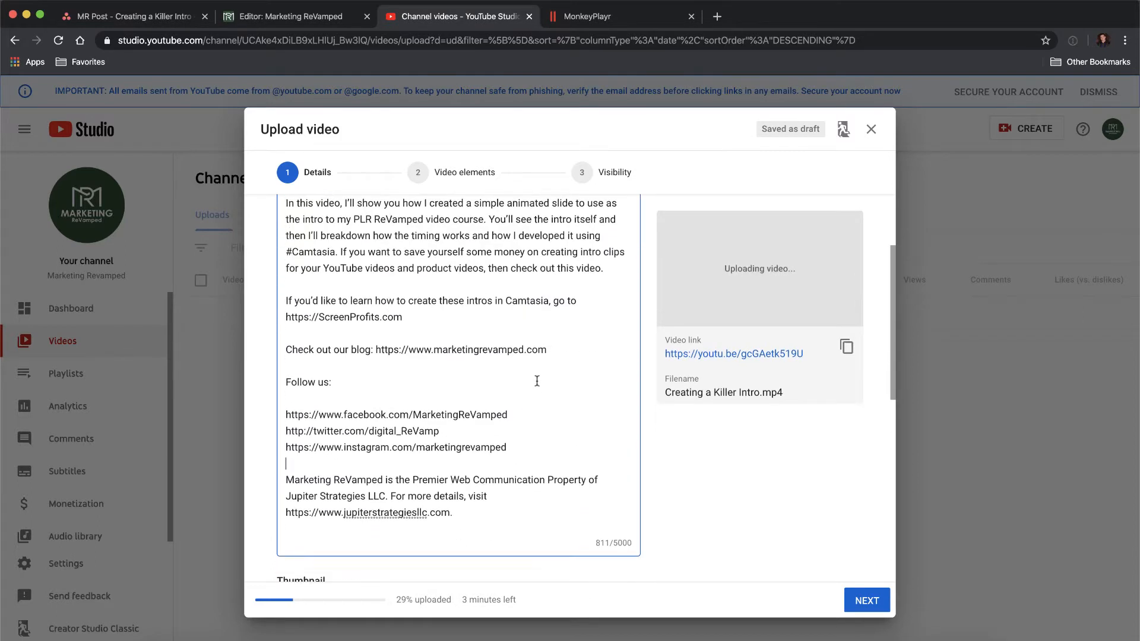
Step: Review the YouTube Description section in the Word document again, clear its text selection and minimize the document
{"action": "left_click", "coordinate": [51, 633]}
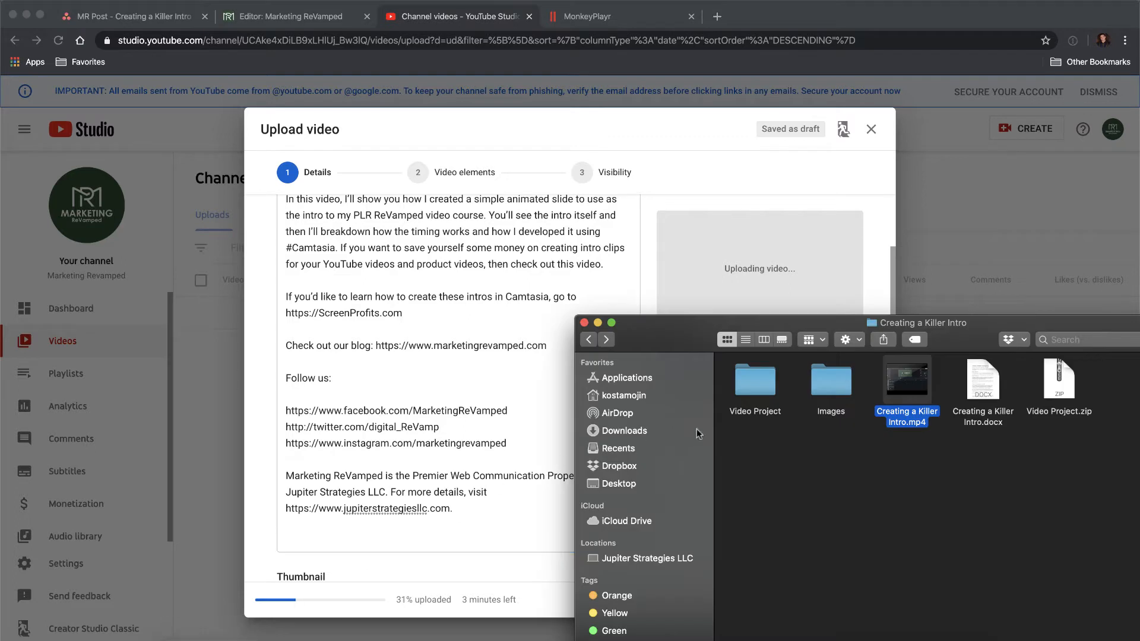
{"action": "left_click_drag", "start_coordinate": [643, 326], "coordinate": [608, 197]}
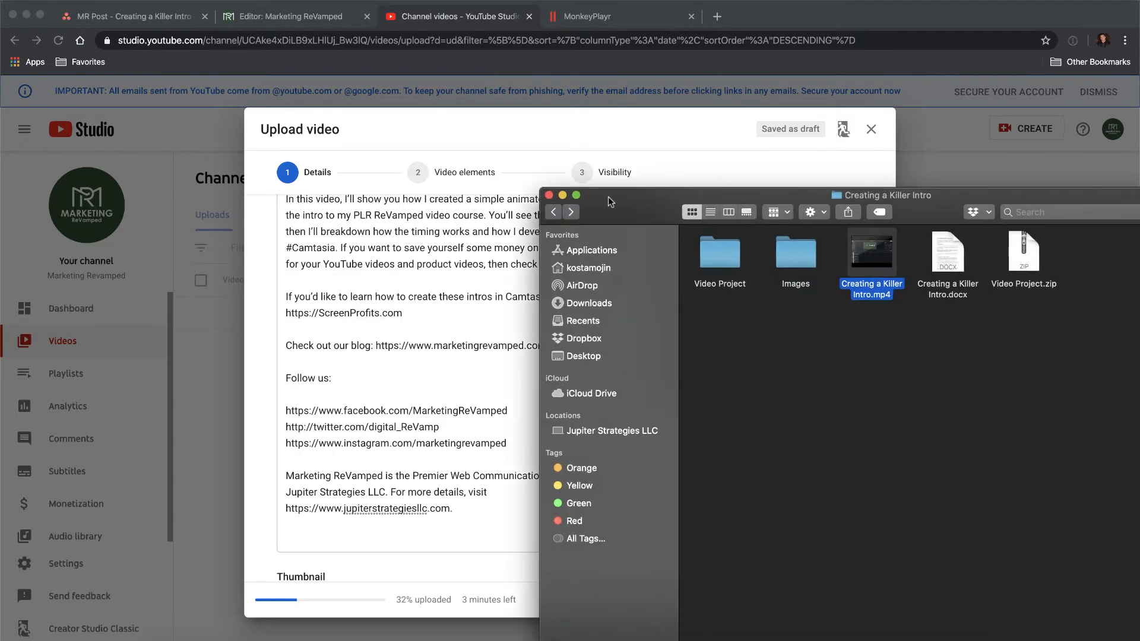
{"action": "left_click", "coordinate": [564, 633]}
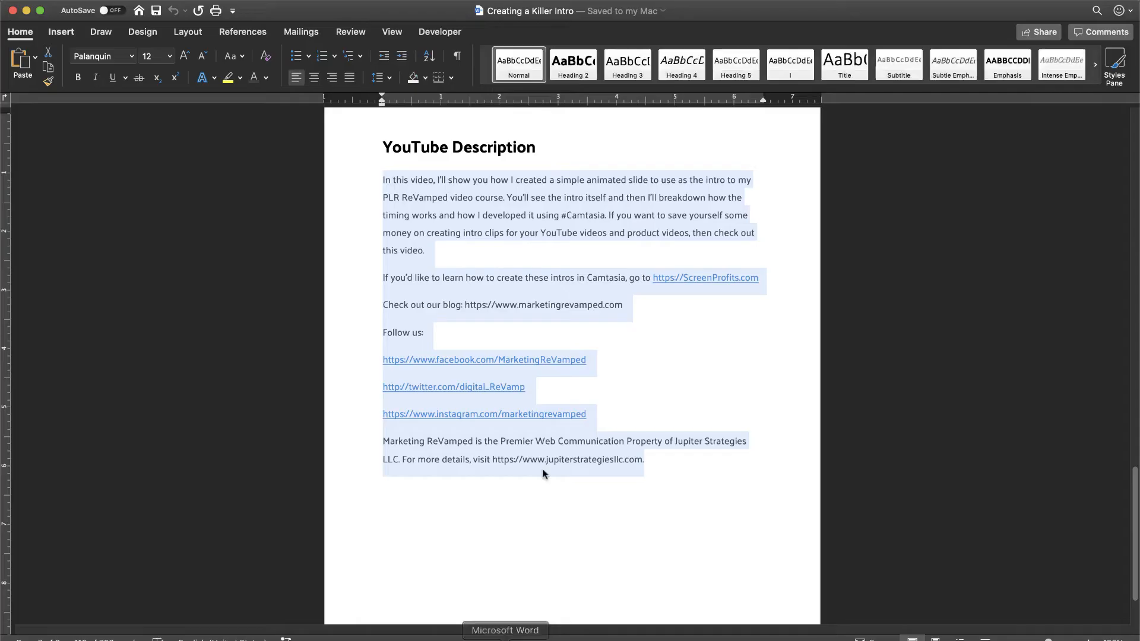
{"action": "left_click", "coordinate": [618, 389]}
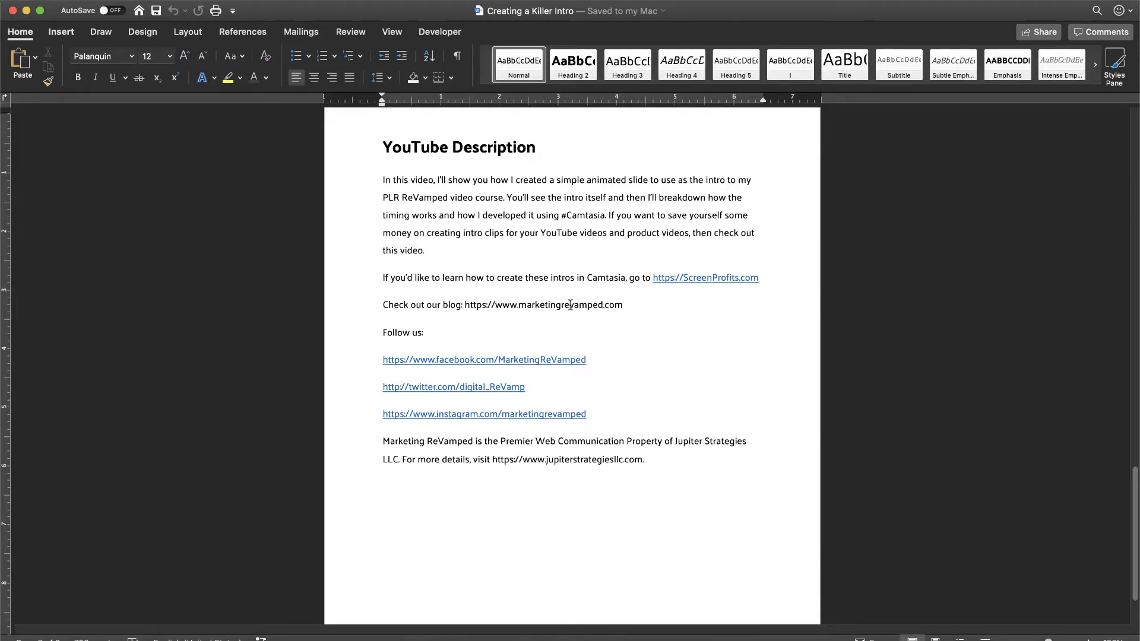
{"action": "left_click", "coordinate": [27, 10]}
Step: Upload Creating a Killer Intro - YT.png from the Images folder under 2020, 02 - February, Creating a Killer Intro as the video's thumbnail
{"action": "left_click", "coordinate": [532, 372]}
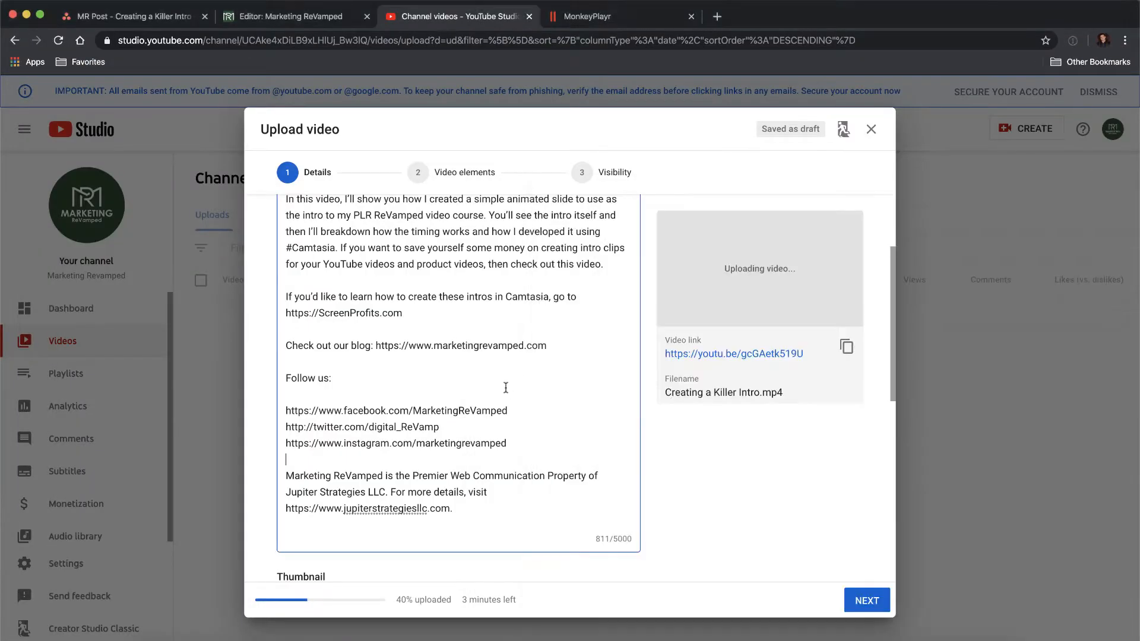
{"action": "scroll", "coordinate": [392, 494], "scroll_direction": "down", "scroll_amount": 8}
{"action": "scroll", "coordinate": [352, 407], "scroll_direction": "up", "scroll_amount": 3}
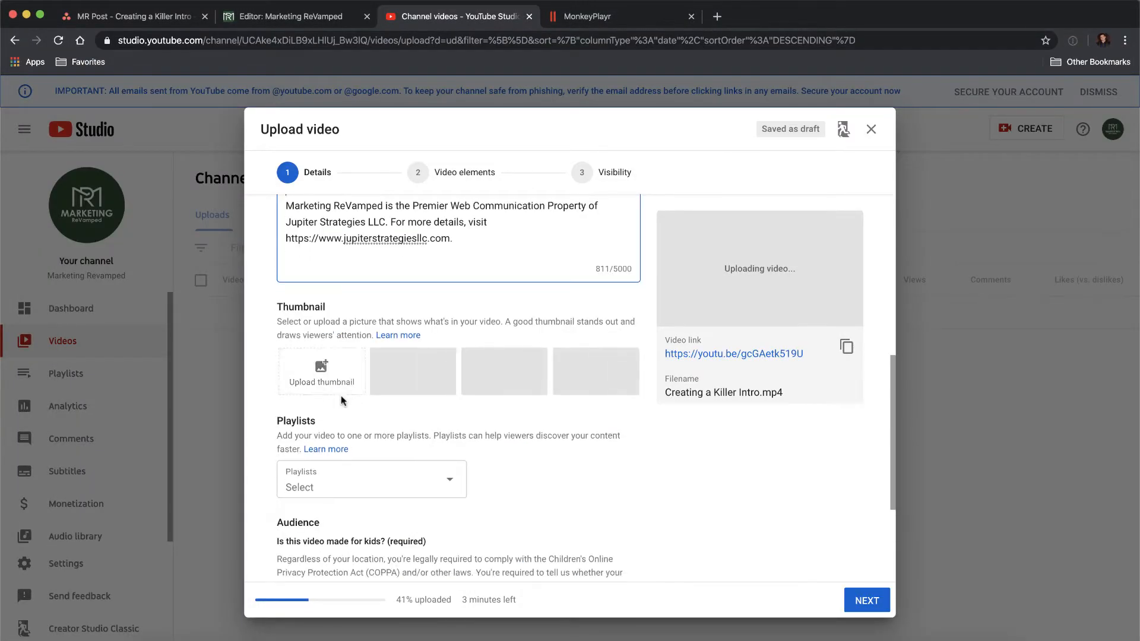
{"action": "left_click", "coordinate": [324, 390]}
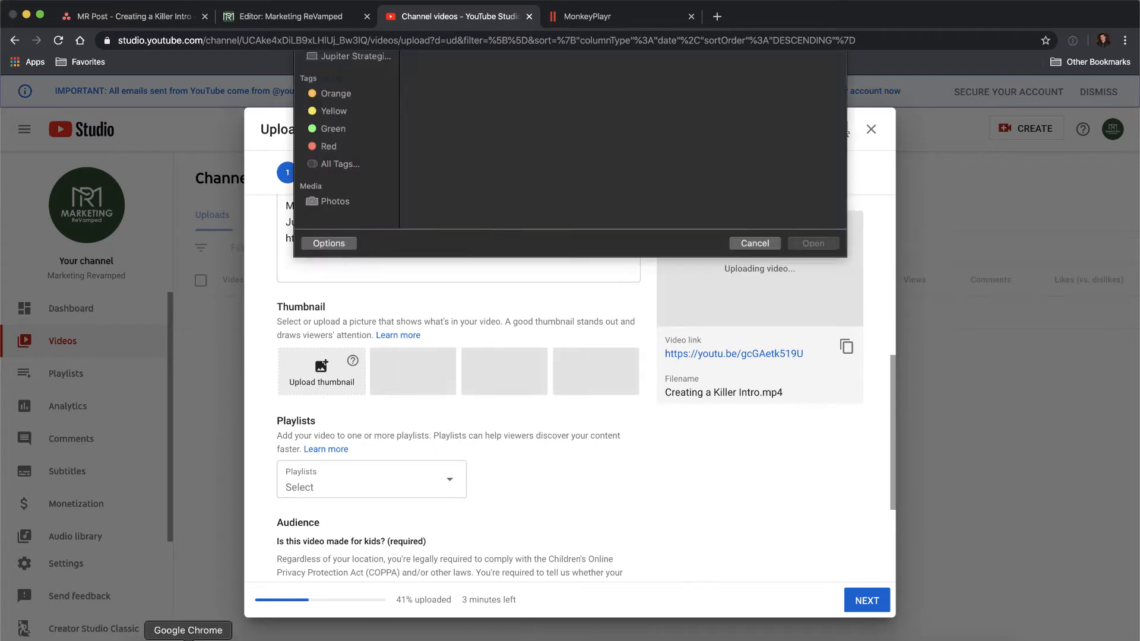
{"action": "left_click", "coordinate": [571, 64]}
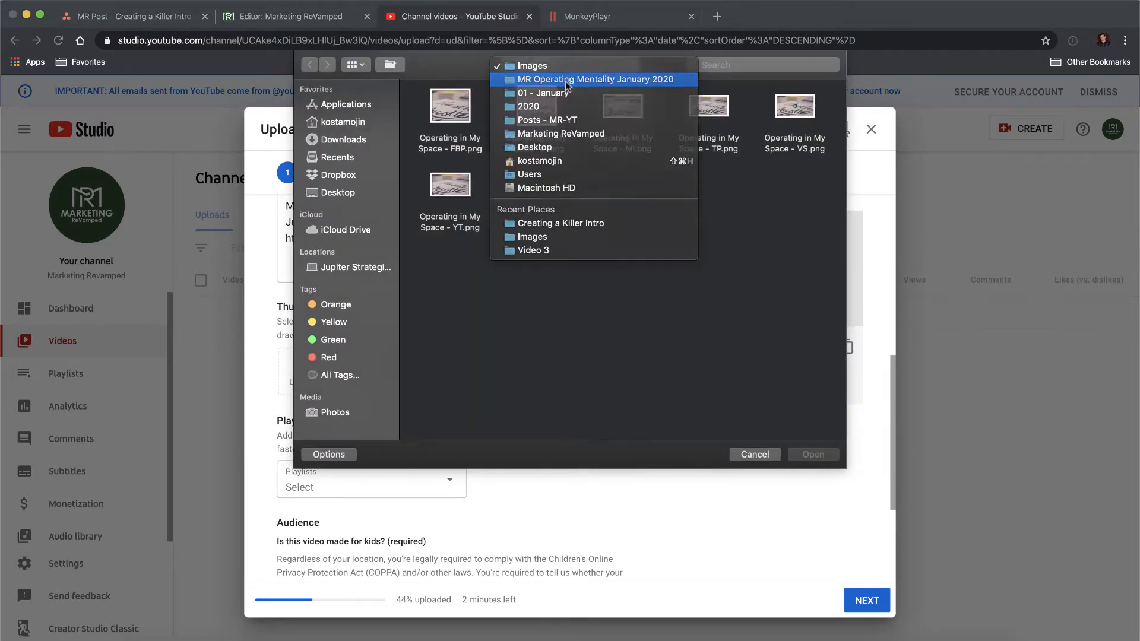
{"action": "left_click", "coordinate": [565, 80]}
{"action": "left_click", "coordinate": [572, 66]}
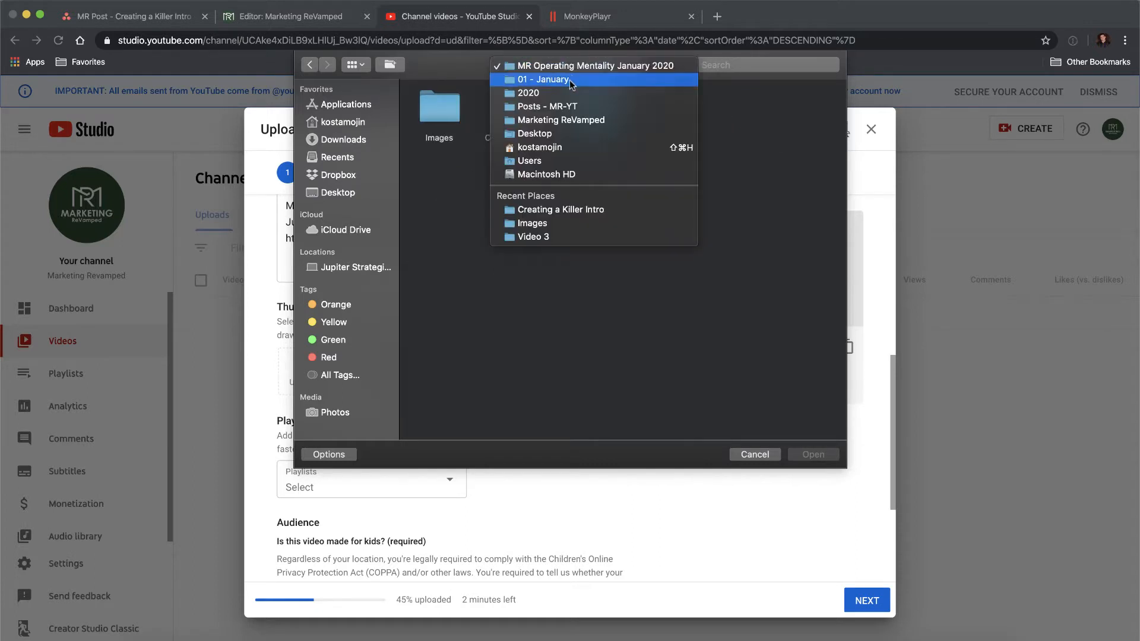
{"action": "left_click", "coordinate": [563, 92]}
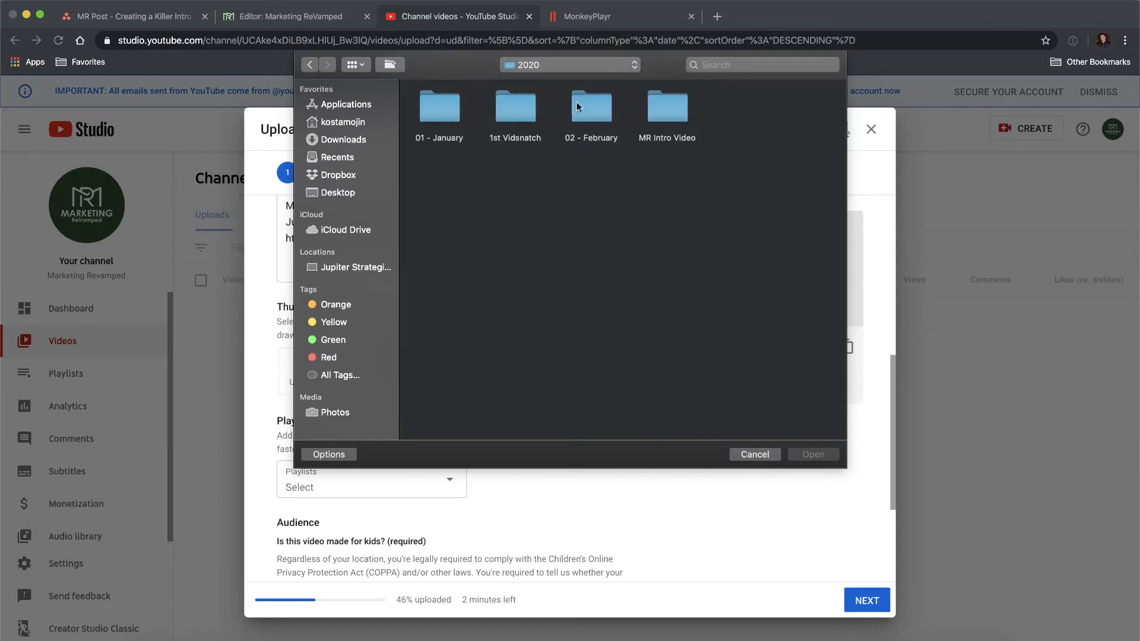
{"action": "double_click", "coordinate": [594, 104]}
{"action": "double_click", "coordinate": [440, 115]}
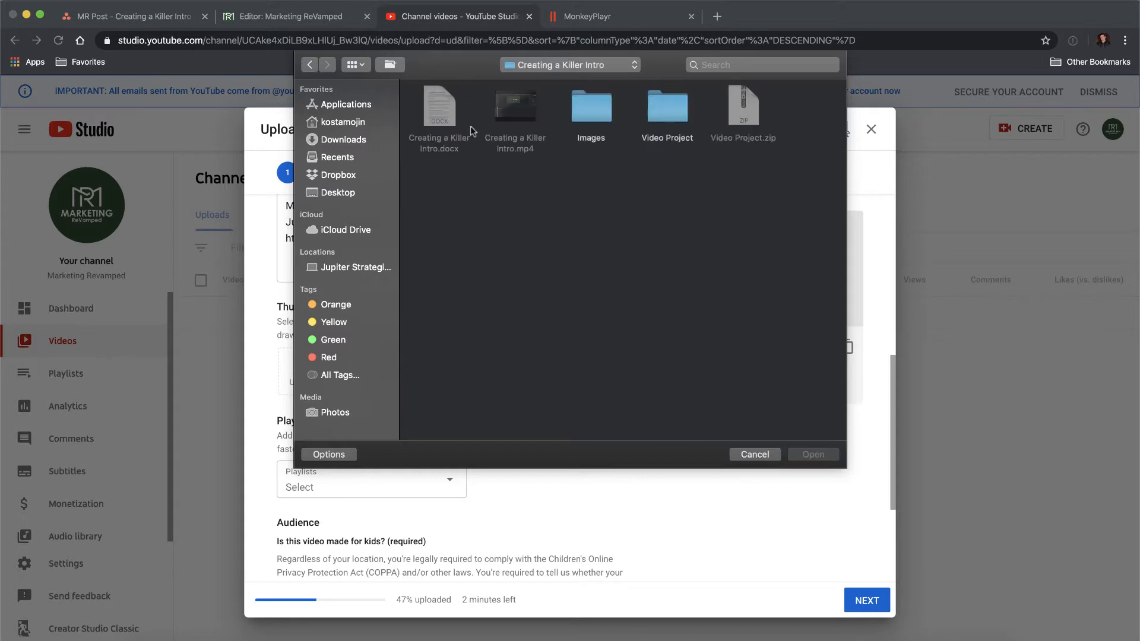
{"action": "double_click", "coordinate": [612, 115]}
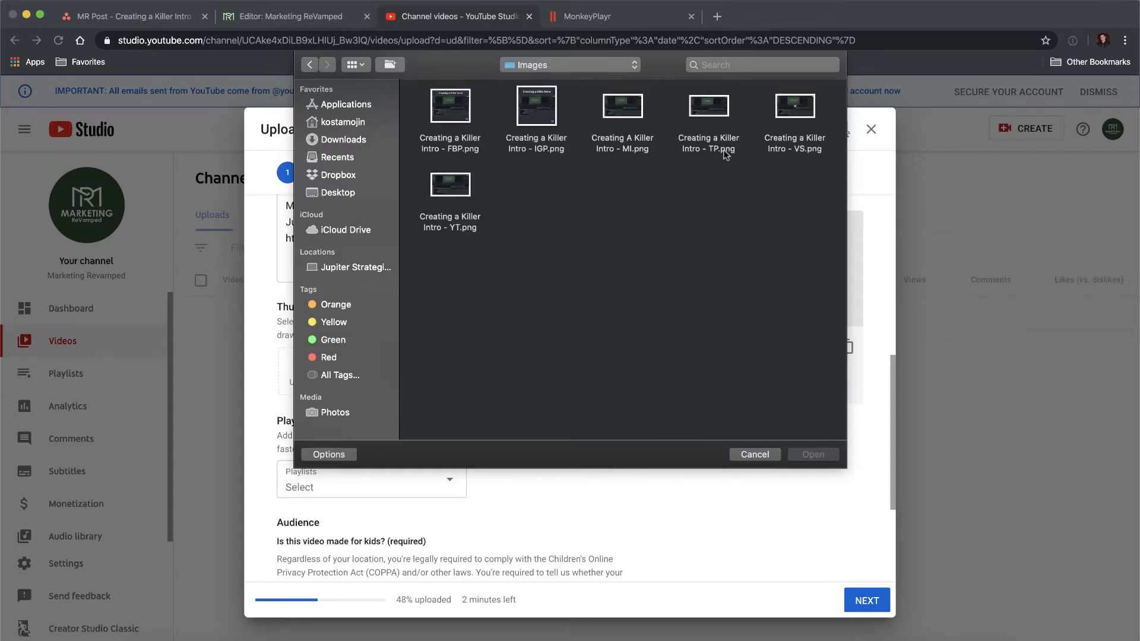
{"action": "left_click", "coordinate": [469, 224]}
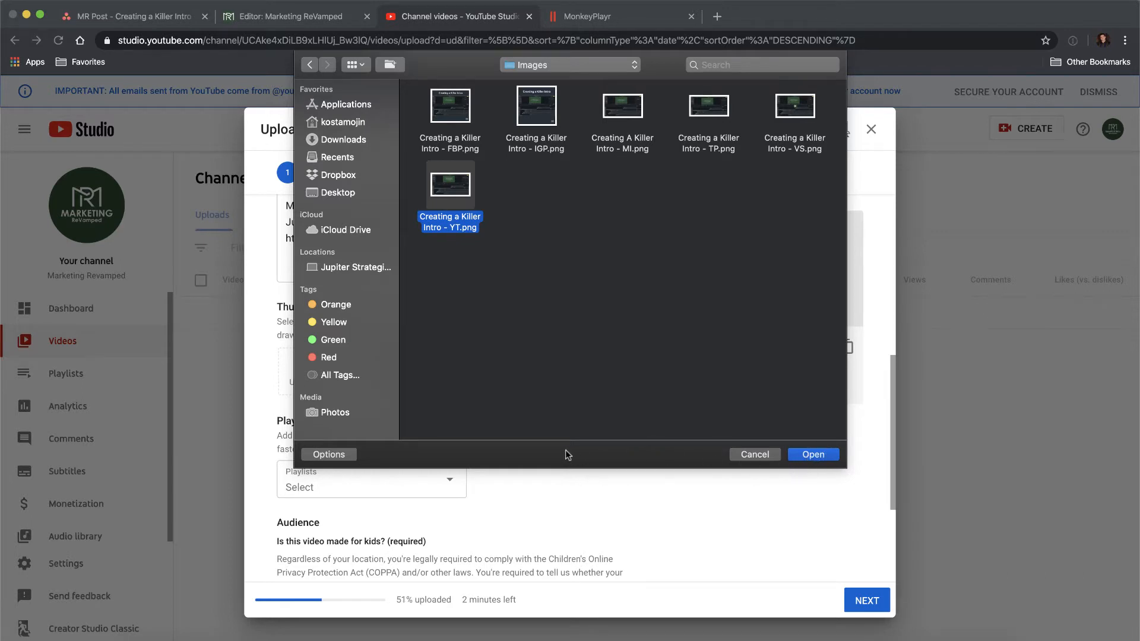
{"action": "key", "text": "Return"}
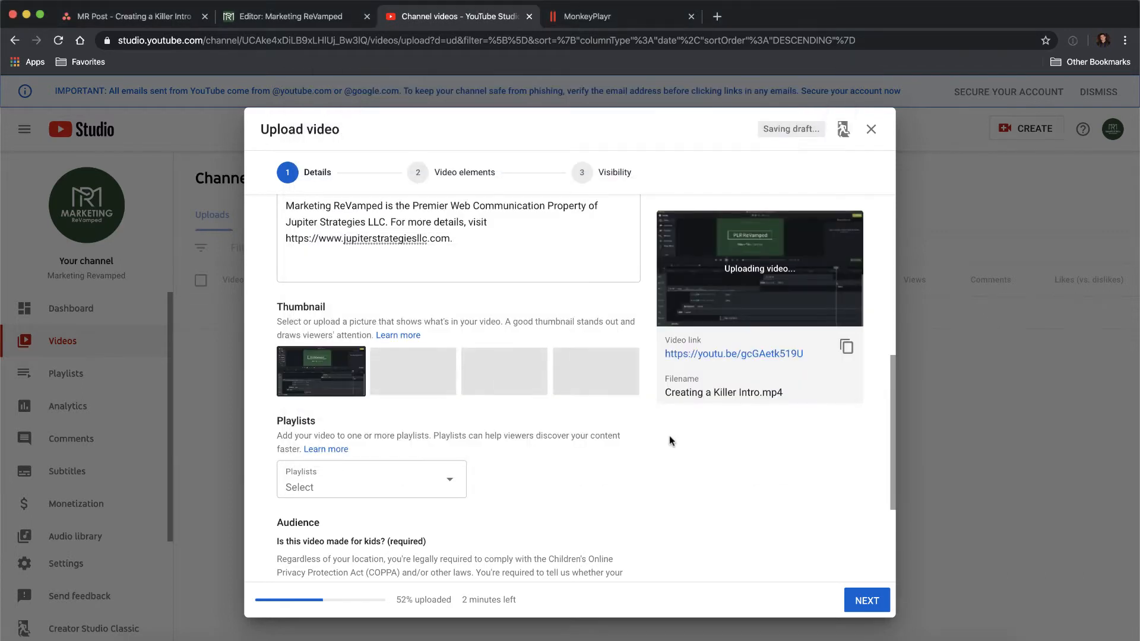
Step: Check which playlists are available for the video and leave the playlist unselected
{"action": "mouse_move", "coordinate": [333, 383]}
{"action": "left_click", "coordinate": [375, 497]}
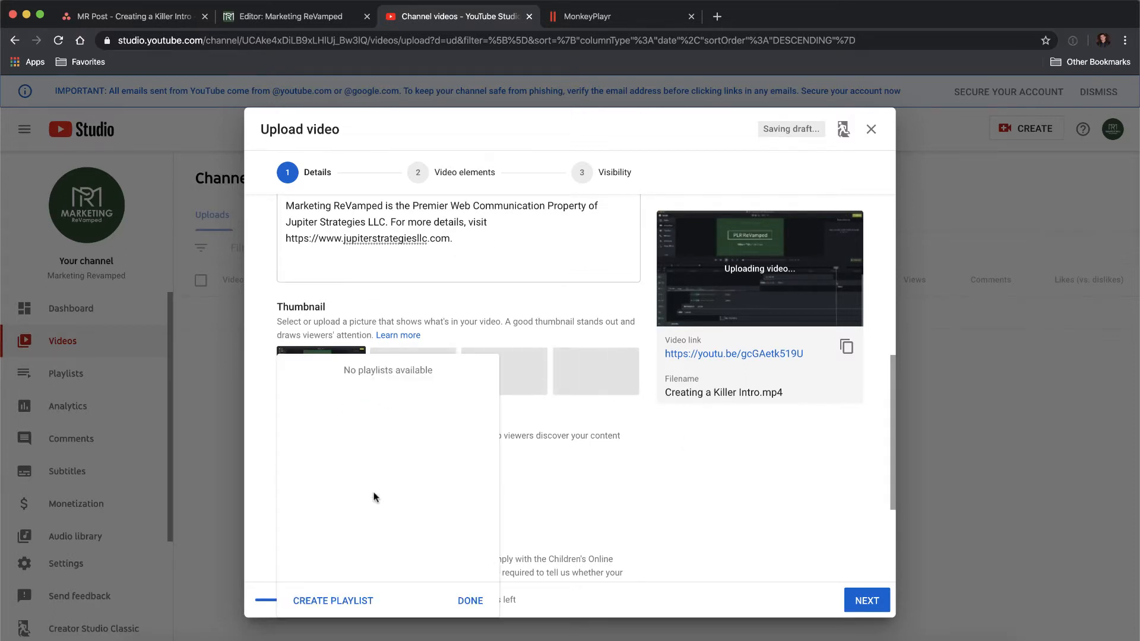
{"action": "left_click", "coordinate": [478, 601]}
Step: Mark the video as not made for kids and expand the advanced age restriction options
{"action": "scroll", "coordinate": [501, 471], "scroll_direction": "down", "scroll_amount": 2}
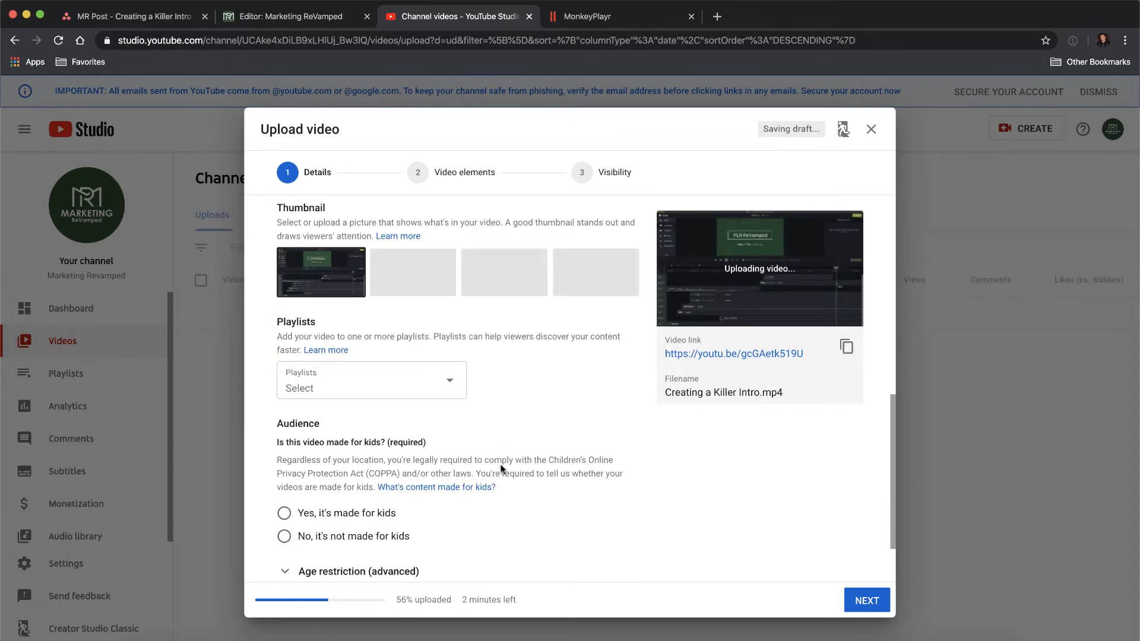
{"action": "left_click", "coordinate": [297, 535]}
{"action": "scroll", "coordinate": [511, 521], "scroll_direction": "down", "scroll_amount": 2}
{"action": "left_click", "coordinate": [319, 502]}
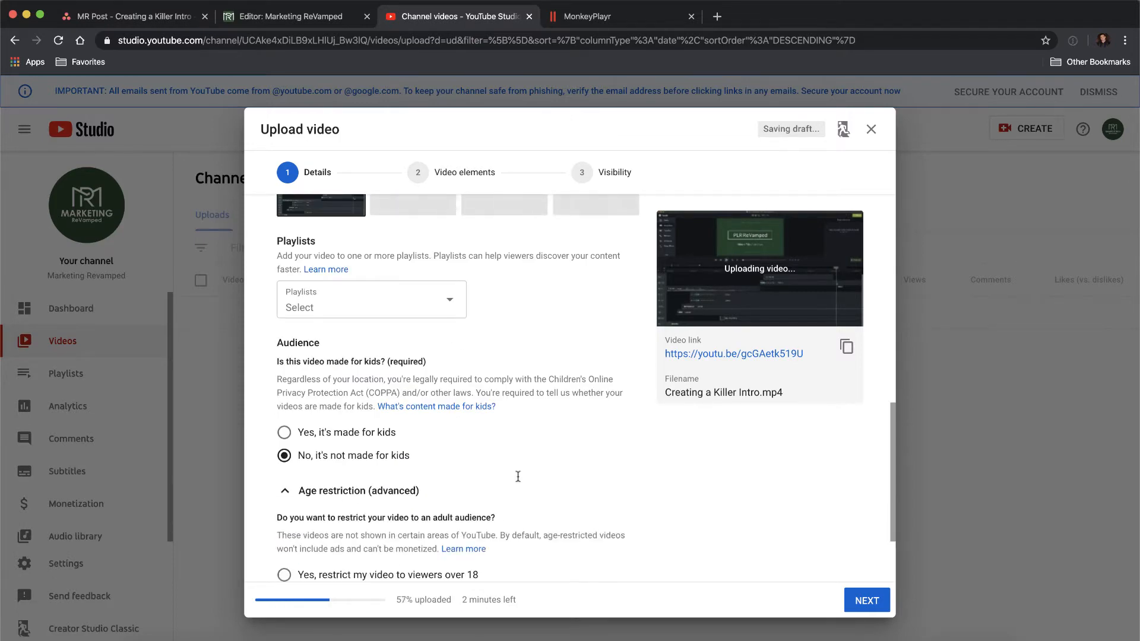
{"action": "scroll", "coordinate": [516, 478], "scroll_direction": "down", "scroll_amount": 2}
{"action": "scroll", "coordinate": [475, 463], "scroll_direction": "down", "scroll_amount": 1}
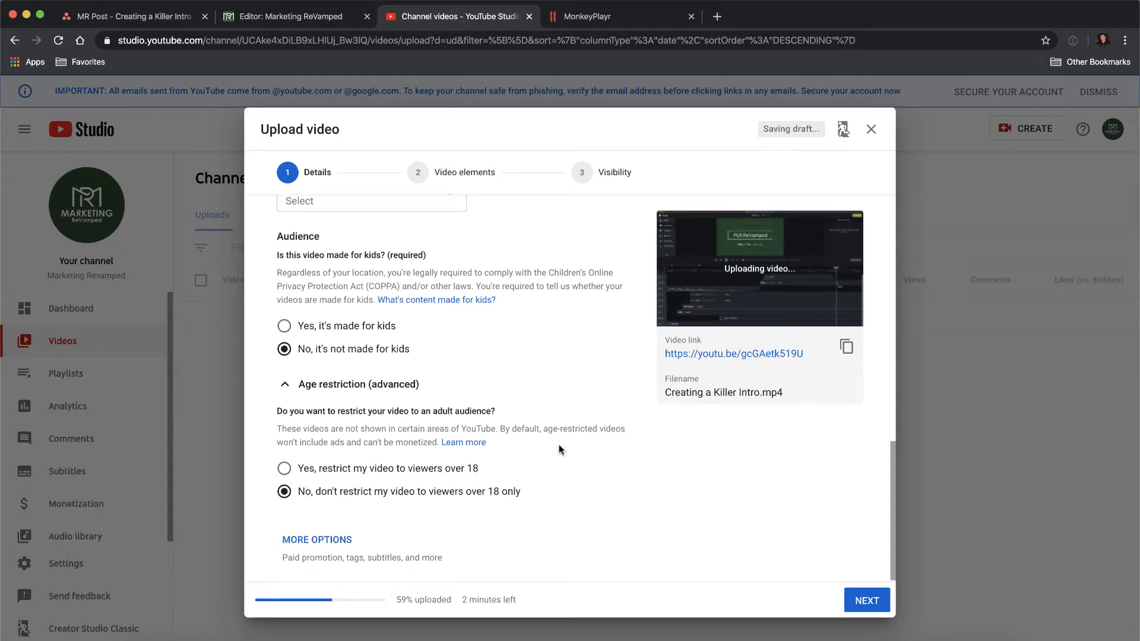
Step: Review the upload's title, description, thumbnail, playlist, audience and age restriction settings
{"action": "scroll", "coordinate": [557, 448], "scroll_direction": "up", "scroll_amount": 5}
{"action": "scroll", "coordinate": [498, 429], "scroll_direction": "up", "scroll_amount": 6}
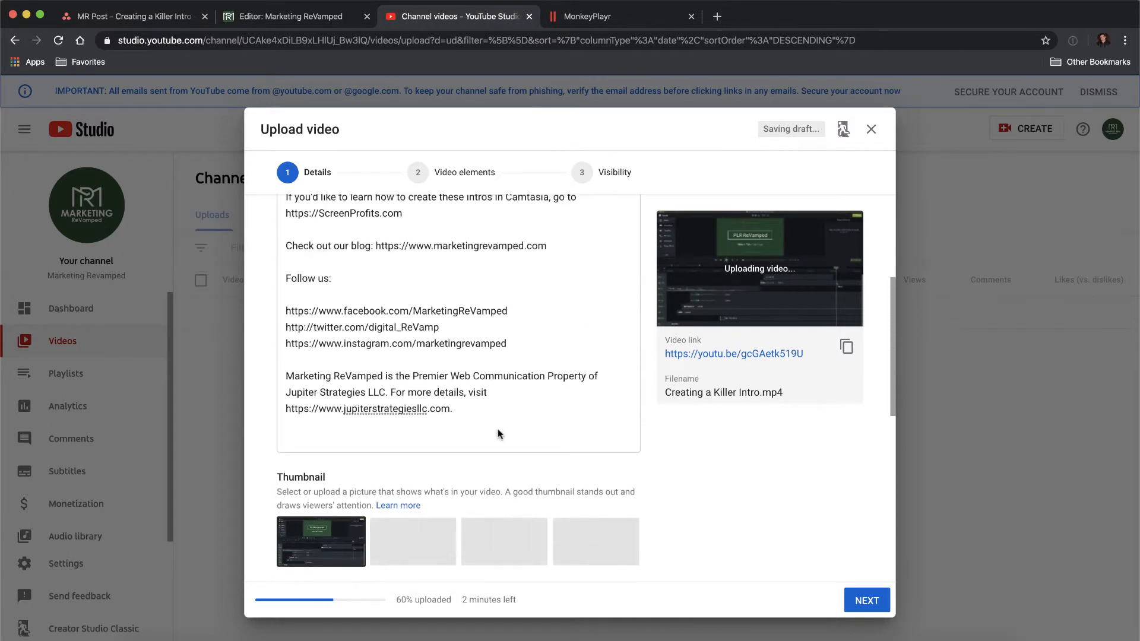
{"action": "scroll", "coordinate": [454, 435], "scroll_direction": "up", "scroll_amount": 1}
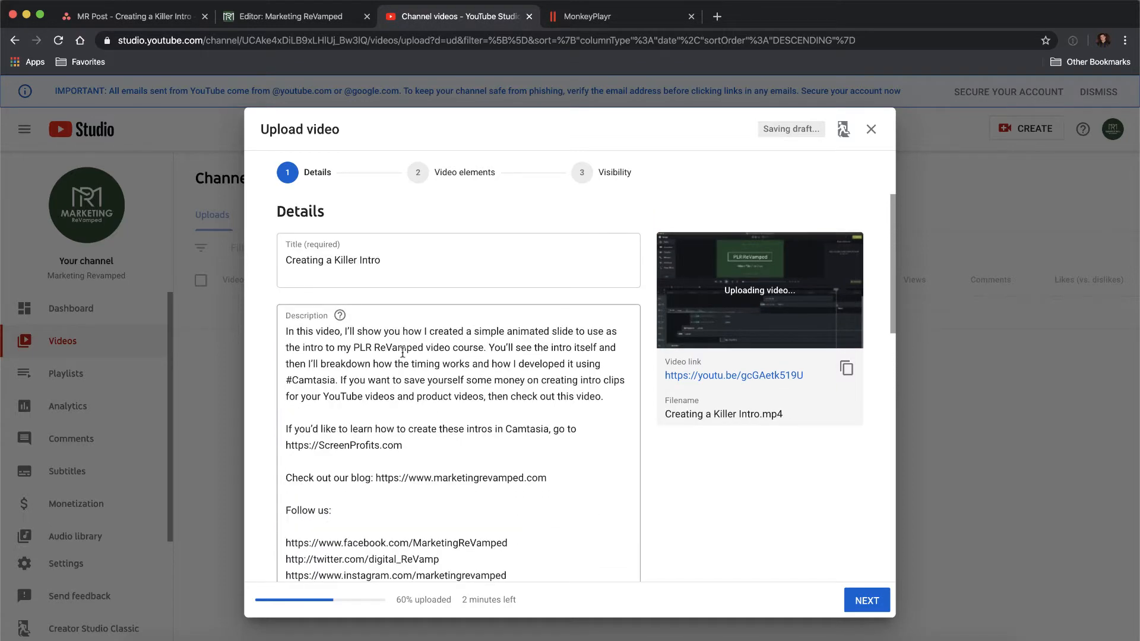
{"action": "scroll", "coordinate": [518, 433], "scroll_direction": "down", "scroll_amount": 5}
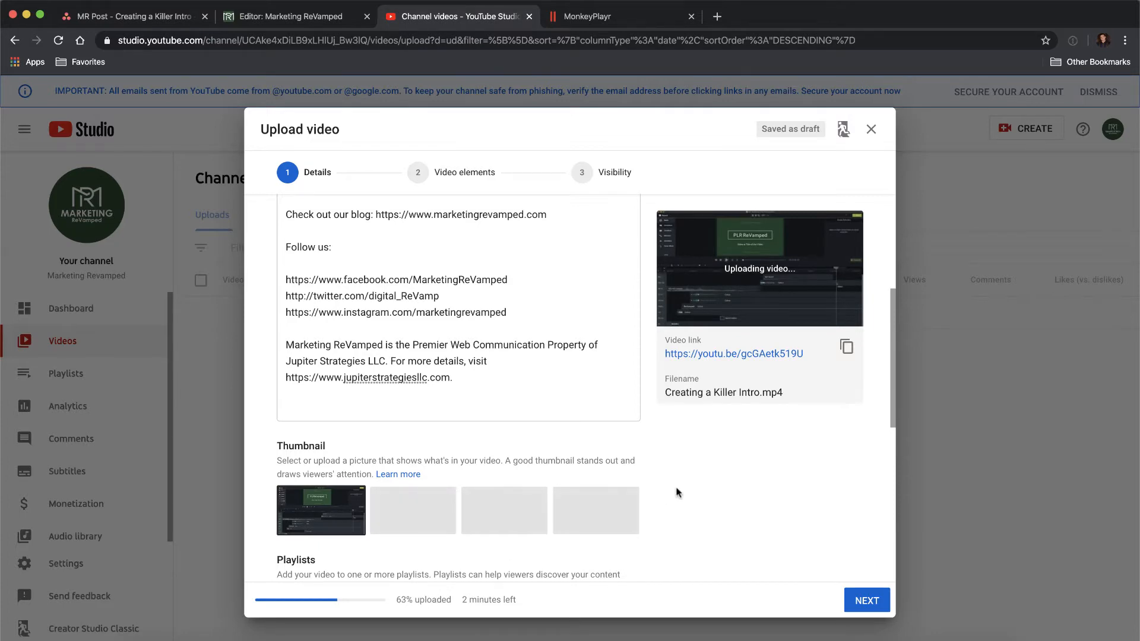
{"action": "scroll", "coordinate": [677, 493], "scroll_direction": "down", "scroll_amount": 7}
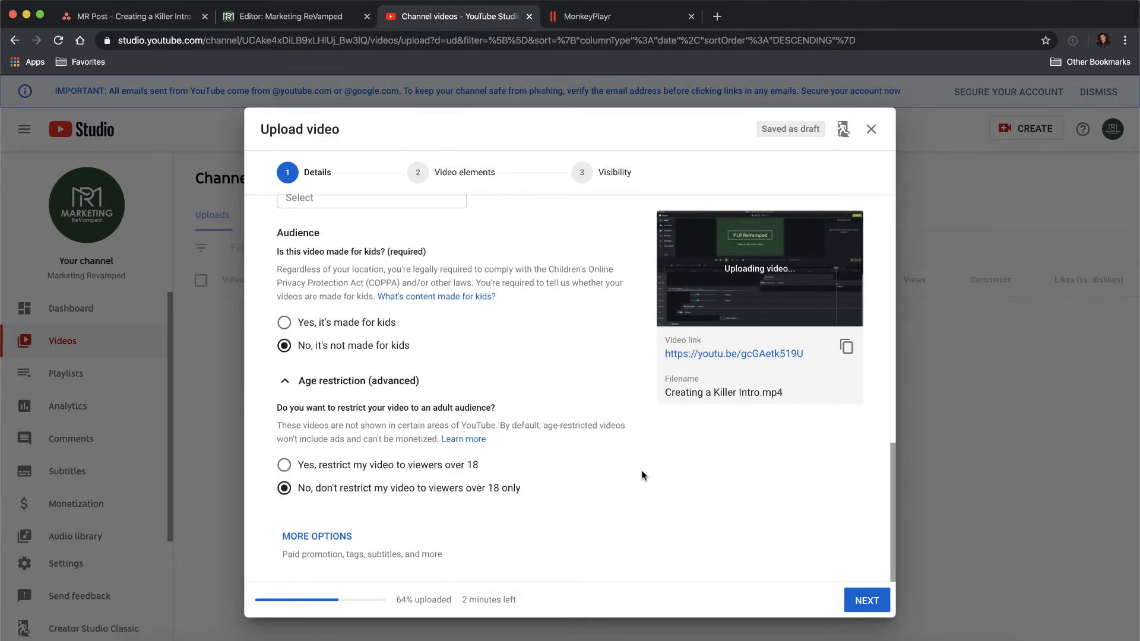
{"action": "scroll", "coordinate": [712, 536], "scroll_direction": "up", "scroll_amount": 2}
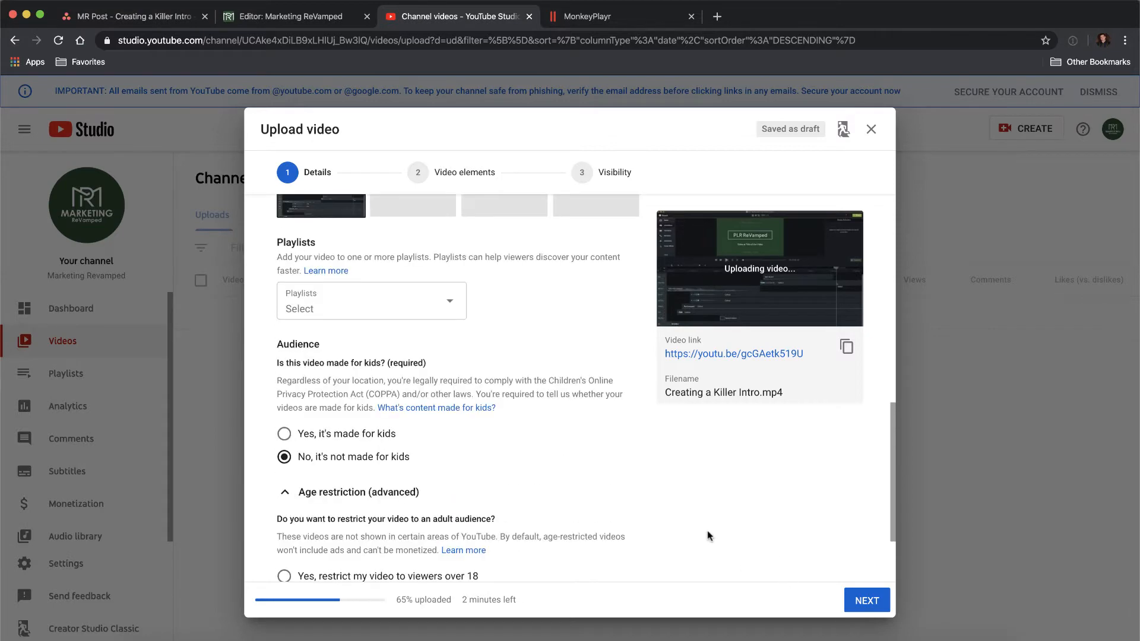
{"action": "scroll", "coordinate": [708, 536], "scroll_direction": "up", "scroll_amount": 4}
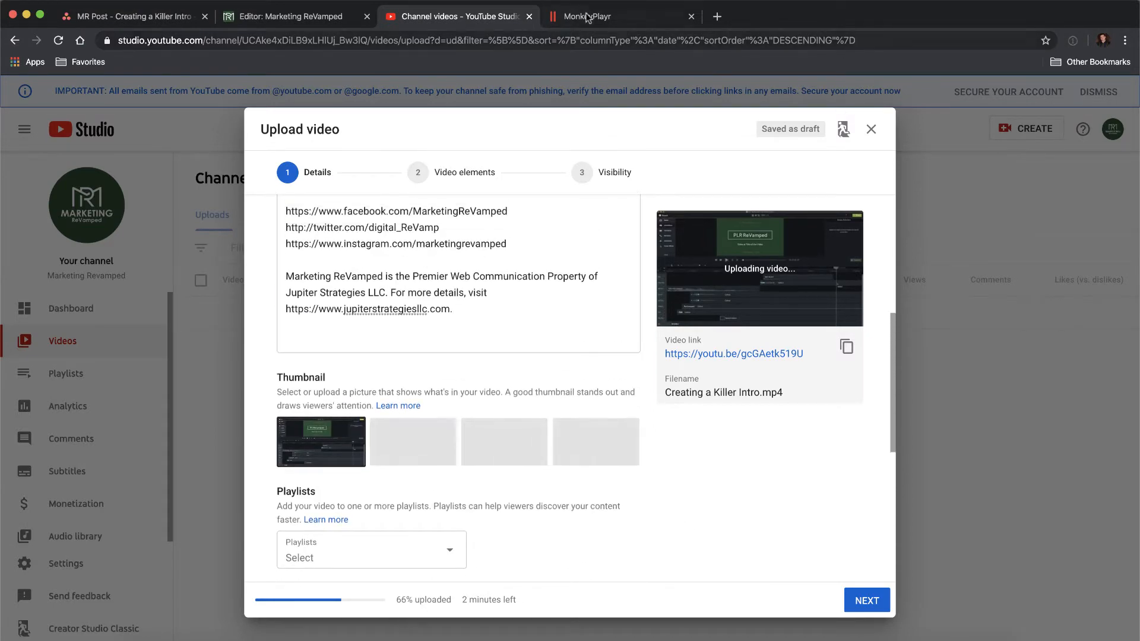
Step: Look over the Playr list in MonkeyPlayr and open the Launching A Proper Blog post in the Marketing ReVamped editor
{"action": "left_click", "coordinate": [585, 18]}
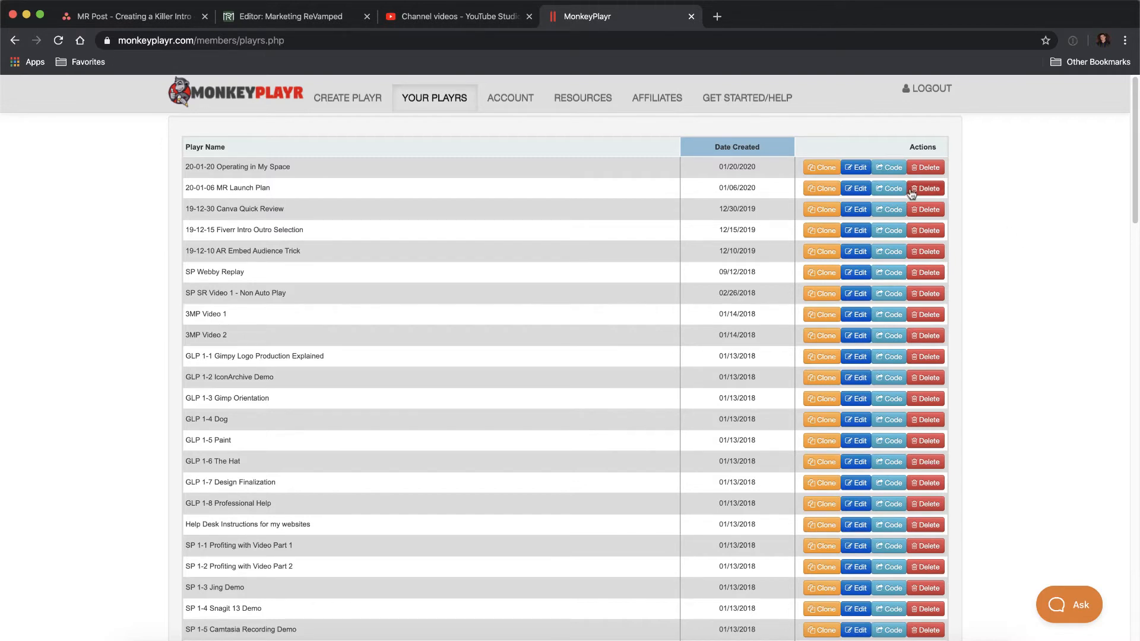
{"action": "scroll", "coordinate": [868, 146], "scroll_direction": "down", "scroll_amount": 1}
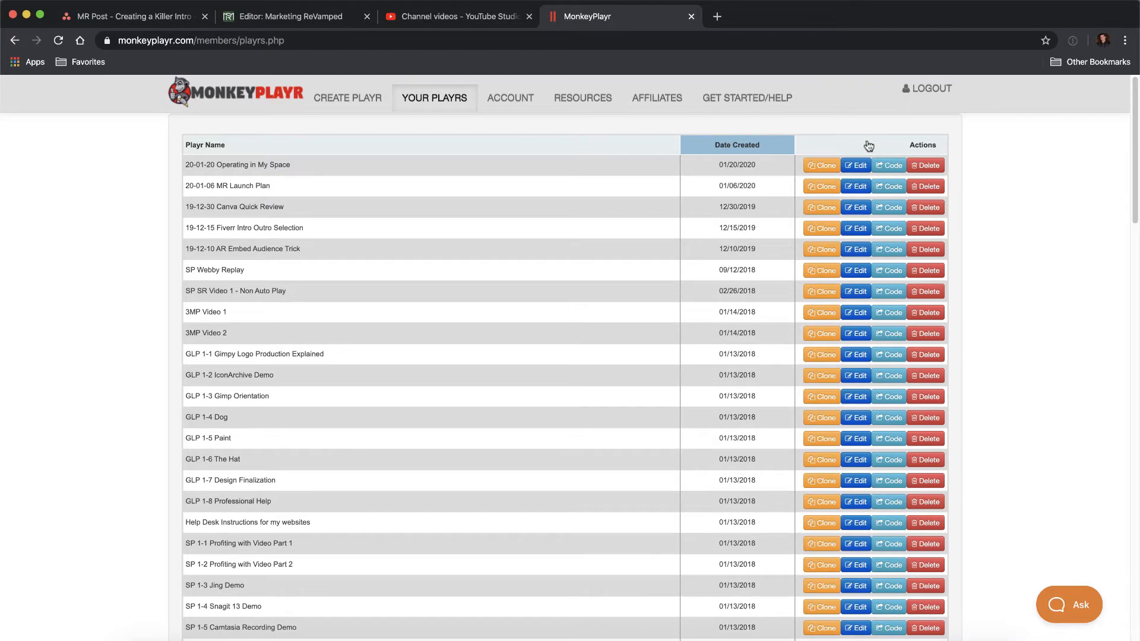
{"action": "left_click", "coordinate": [308, 23]}
{"action": "scroll", "coordinate": [414, 313], "scroll_direction": "down", "scroll_amount": 4}
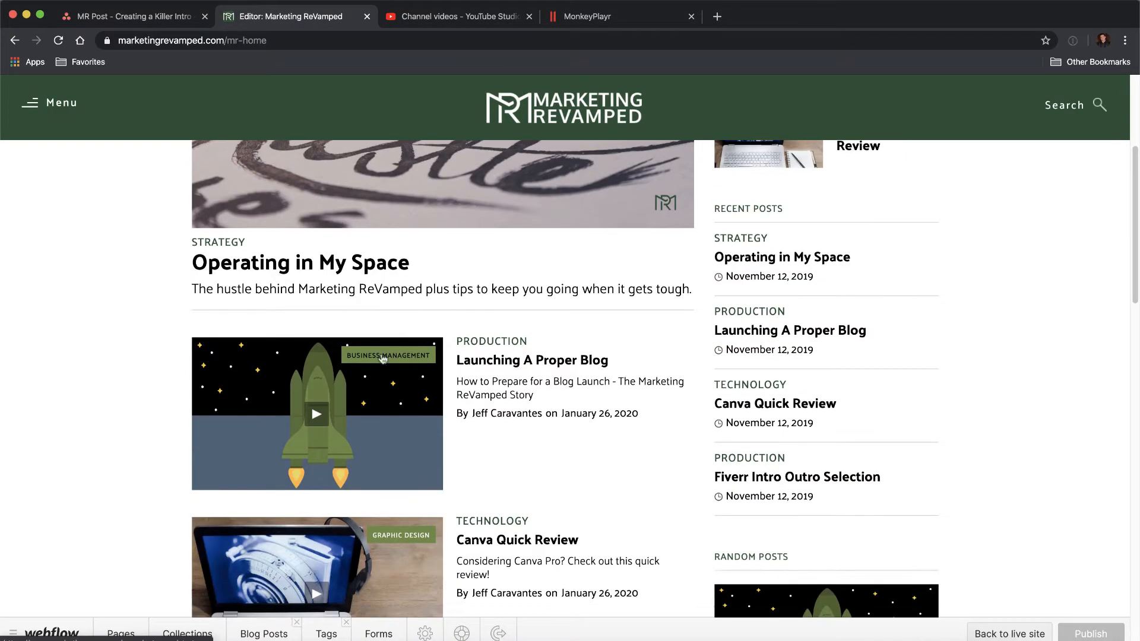
{"action": "left_click", "coordinate": [314, 427]}
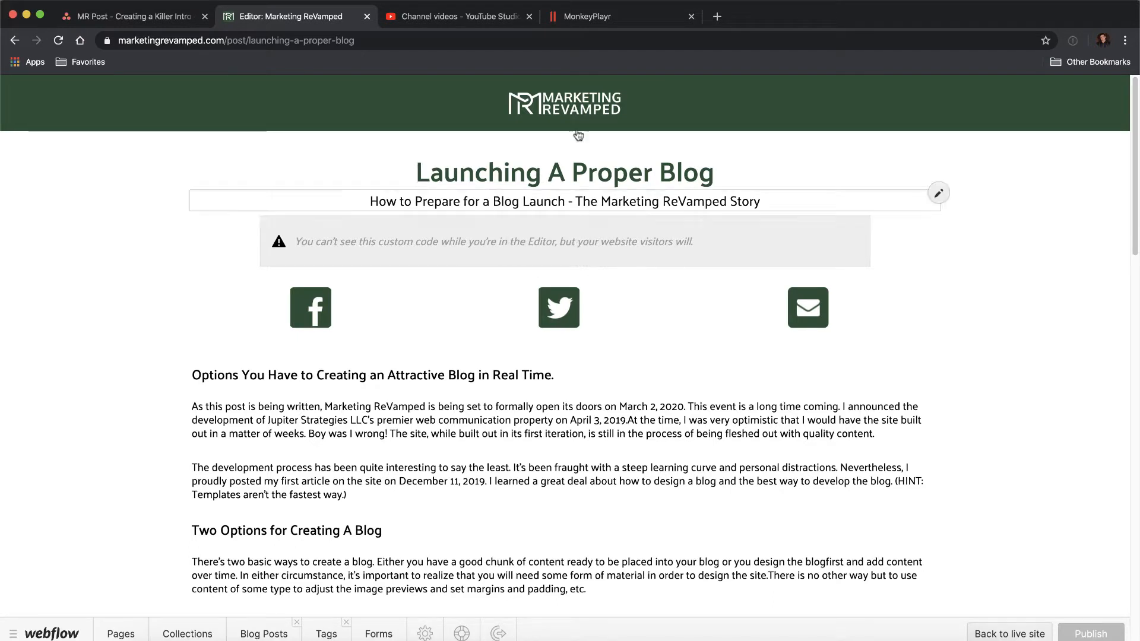
Step: Open the live page of the Launching A Proper Blog post in a new browser tab using its copied address
{"action": "left_click", "coordinate": [365, 39]}
{"action": "key", "text": "super+c"}
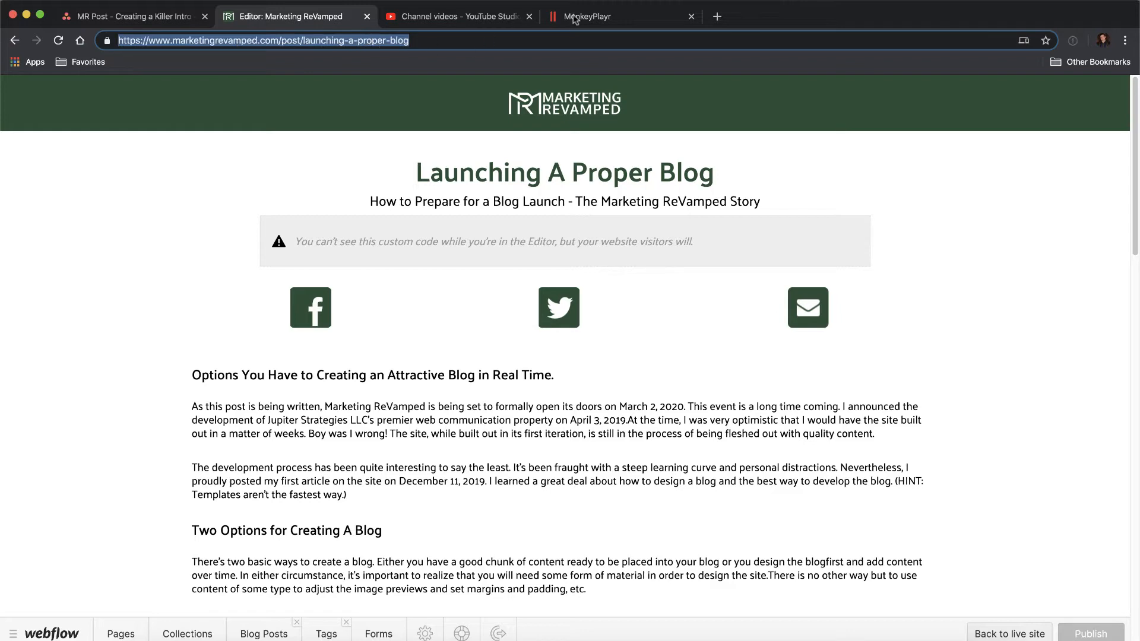
{"action": "left_click", "coordinate": [716, 16]}
{"action": "key", "text": "super+v"}
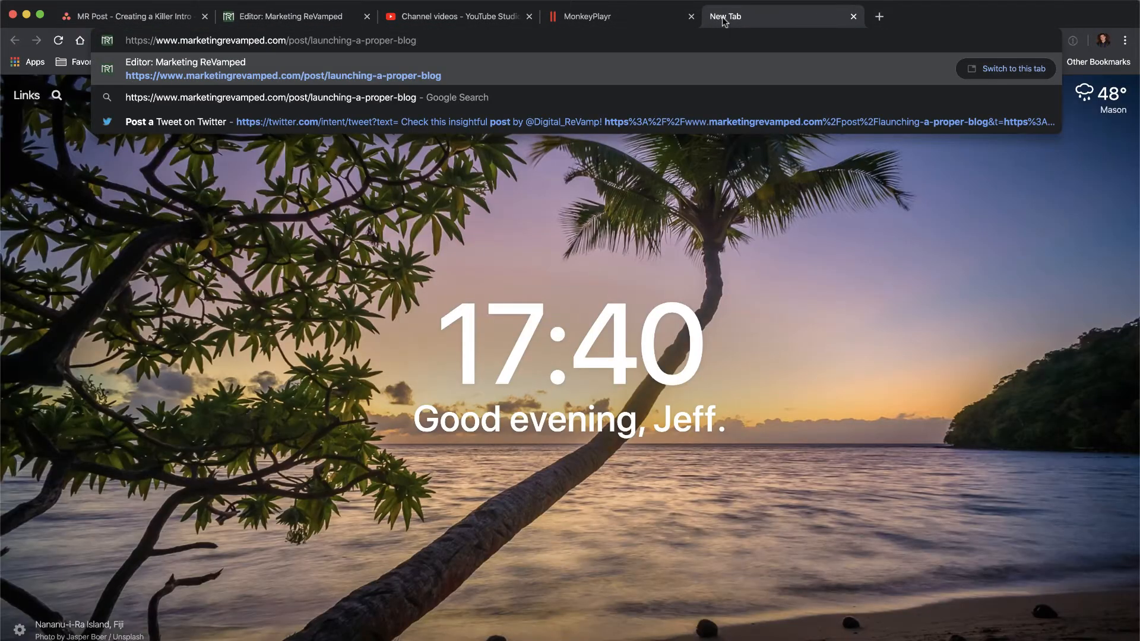
{"action": "key", "text": "Return"}
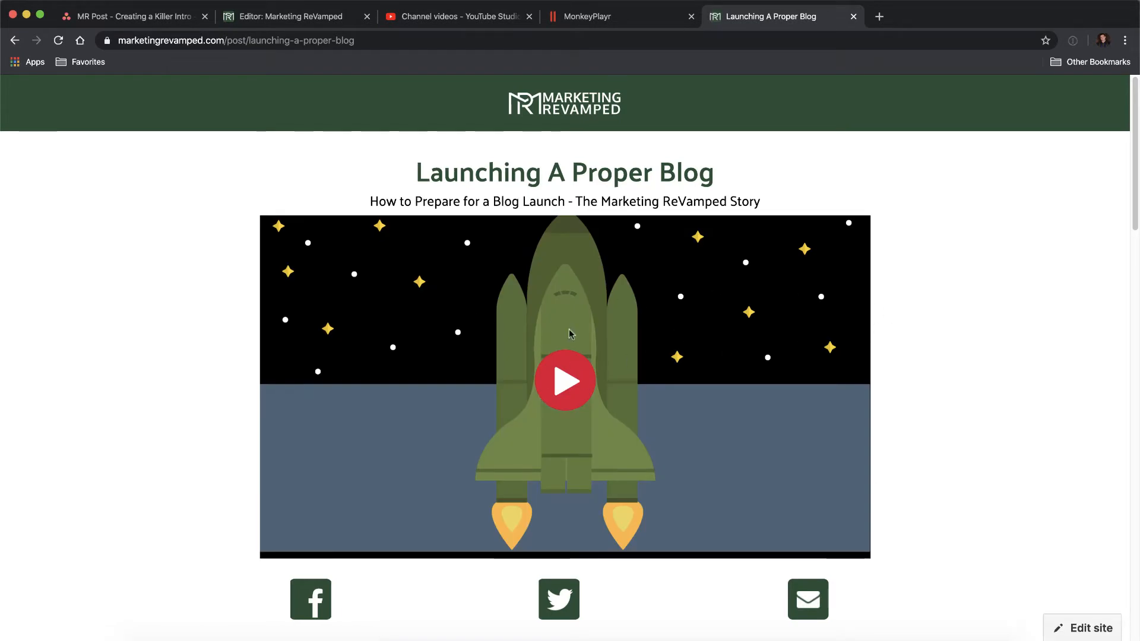
Step: Examine the live post's layout, briefly play its embedded video and close the tab
{"action": "scroll", "coordinate": [926, 350], "scroll_direction": "down", "scroll_amount": 12}
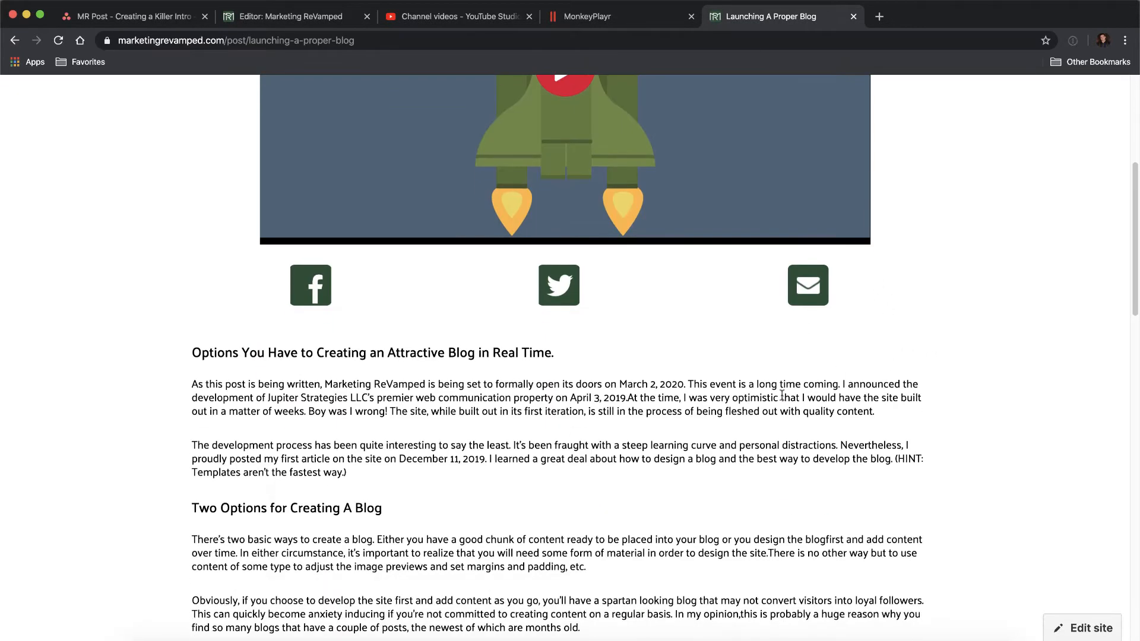
{"action": "scroll", "coordinate": [579, 470], "scroll_direction": "up", "scroll_amount": 12}
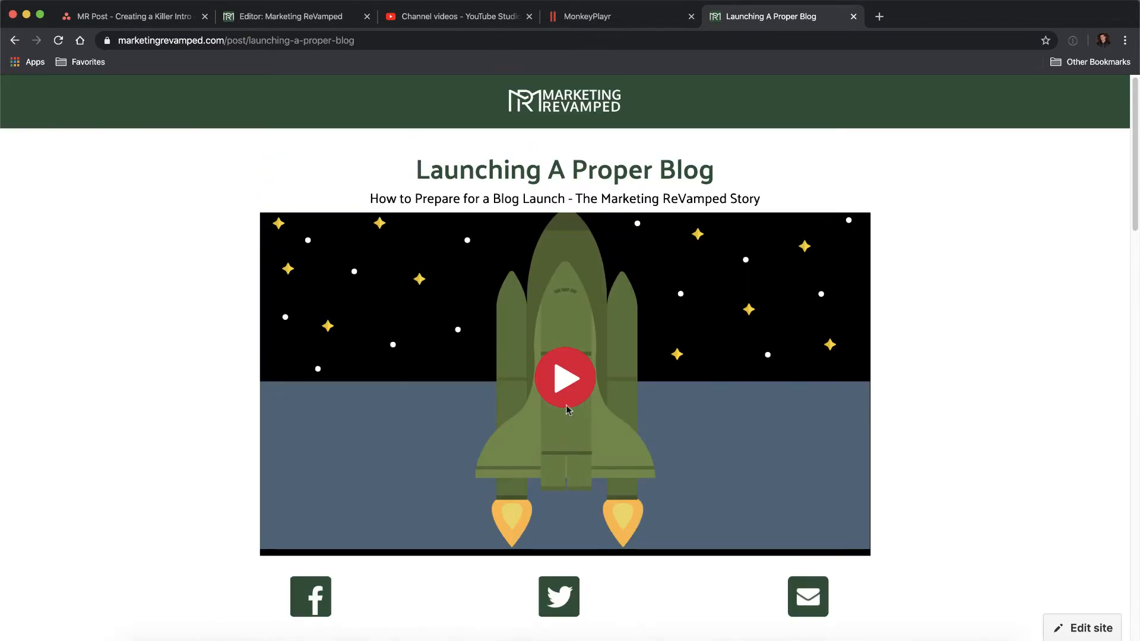
{"action": "left_click", "coordinate": [563, 394]}
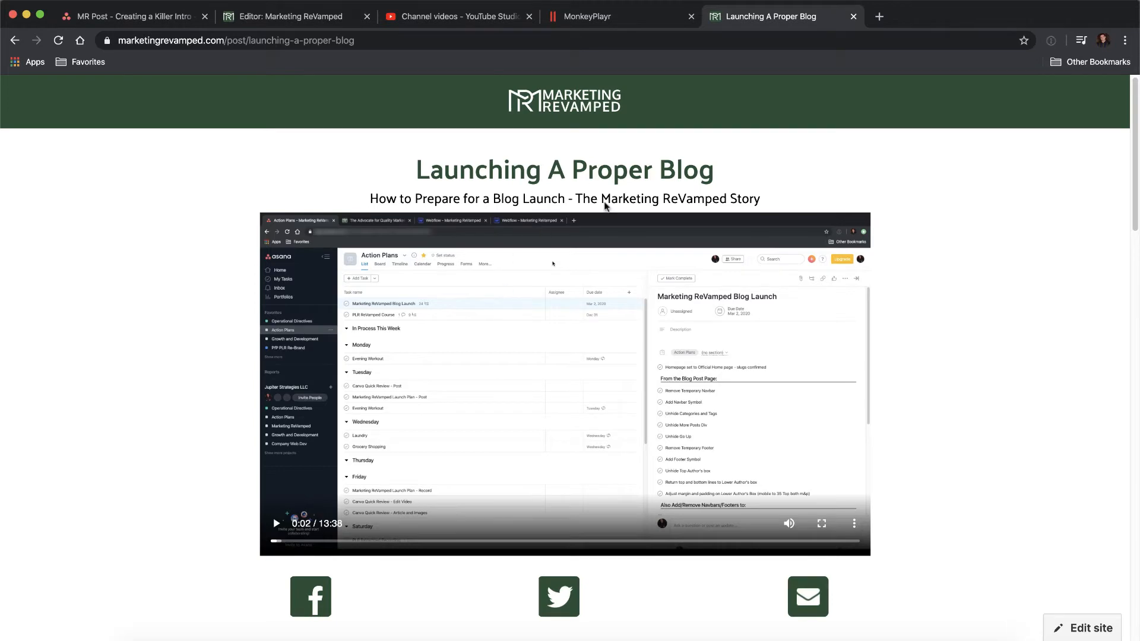
{"action": "left_click", "coordinate": [853, 17]}
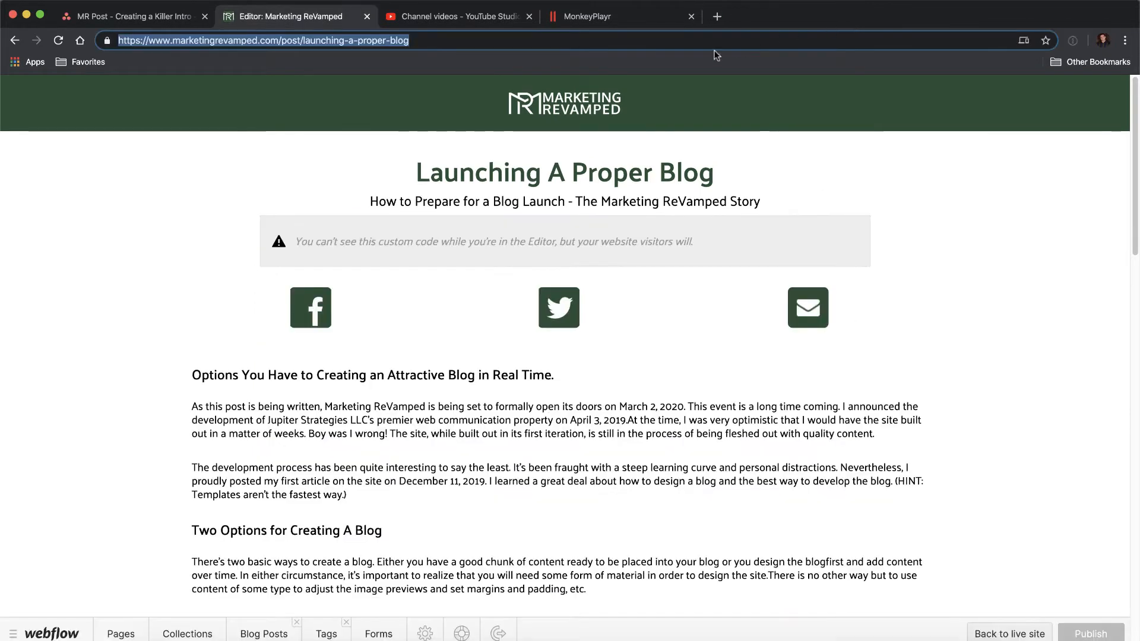
Step: Clone the 20-01-20 Operating in My Space Playr in MonkeyPlayr and remove "Clone Of" from the copy's name
{"action": "left_click", "coordinate": [608, 19]}
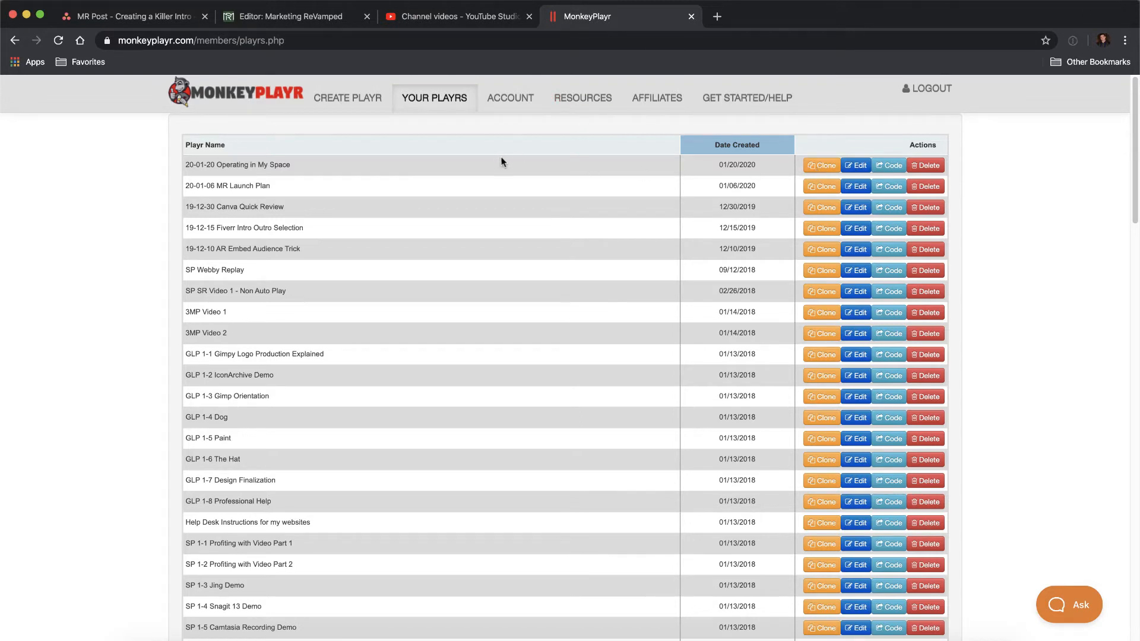
{"action": "left_click", "coordinate": [816, 168]}
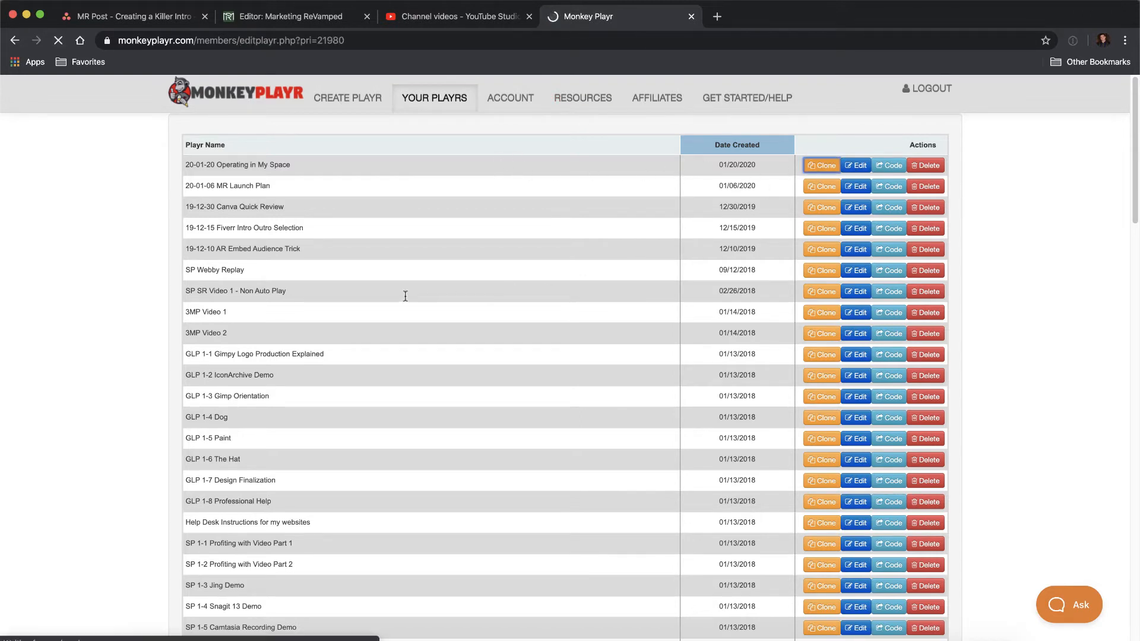
{"action": "left_click_drag", "start_coordinate": [362, 248], "coordinate": [330, 244]}
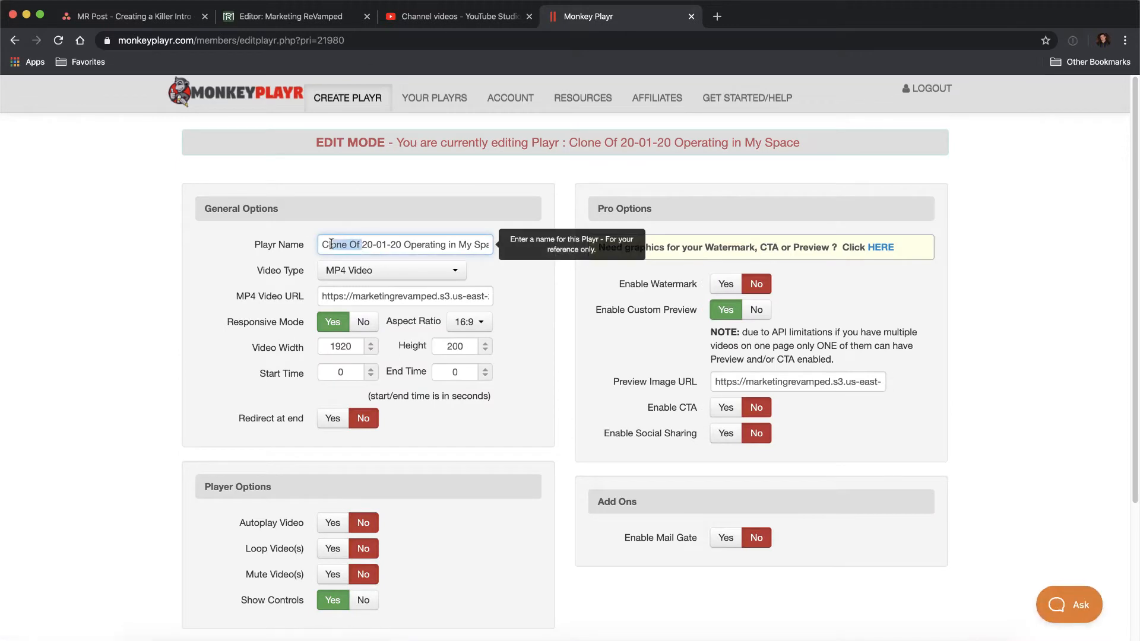
{"action": "key", "text": "BackSpace"}
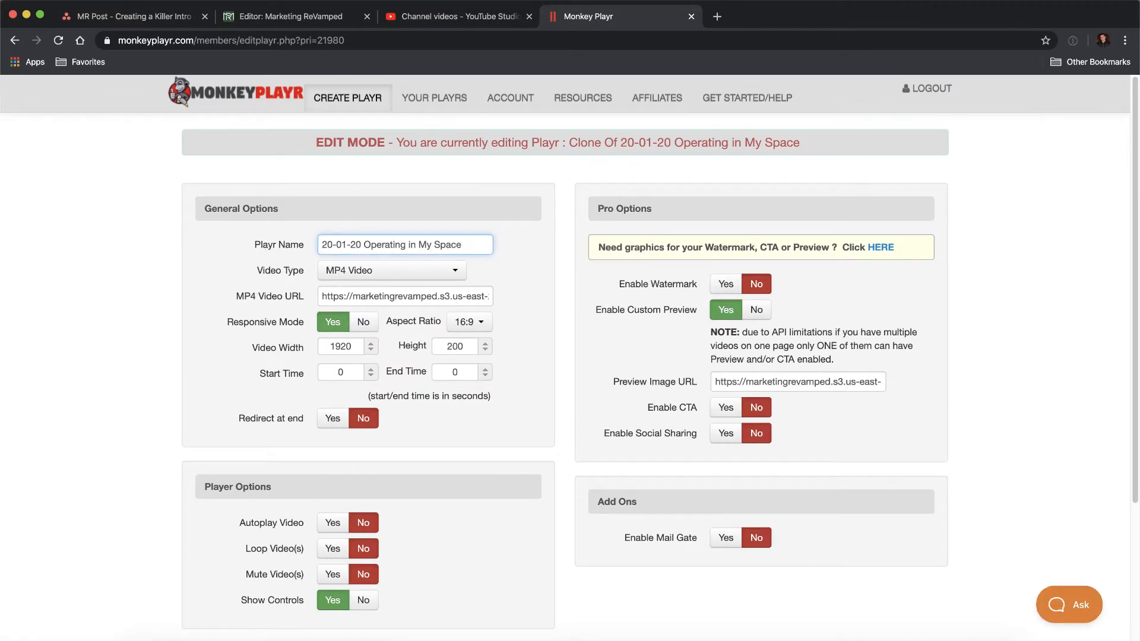
Step: Rename the cloned Playr as 20-02-17 Creating a Killer Intro
{"action": "left_click", "coordinate": [344, 246]}
{"action": "type", "text": "17"}
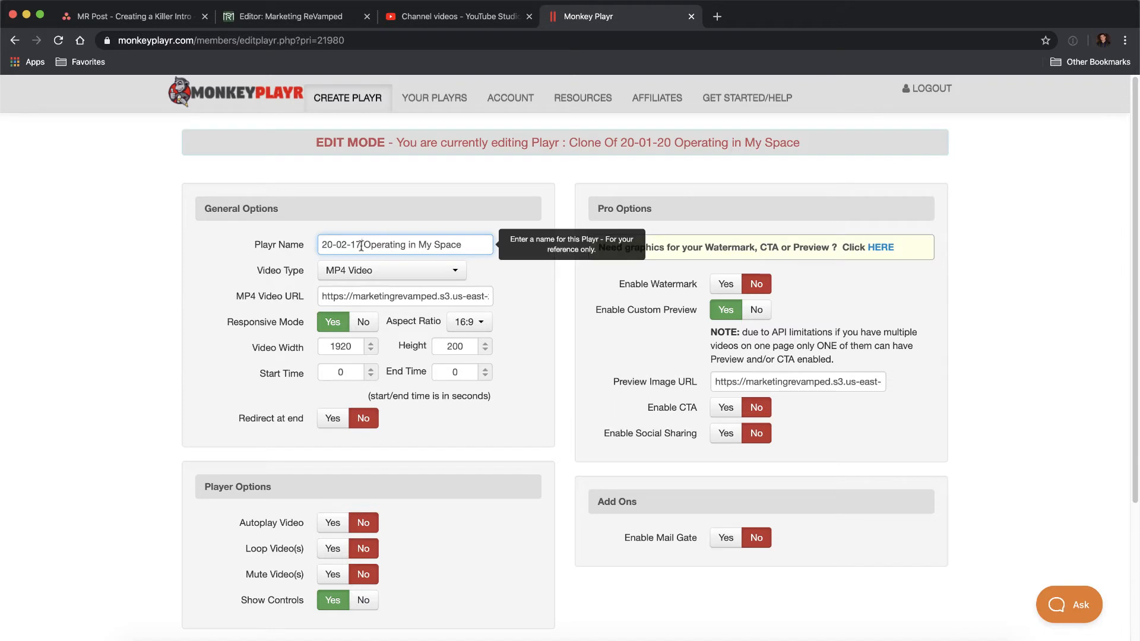
{"action": "left_click_drag", "start_coordinate": [360, 245], "coordinate": [507, 253]}
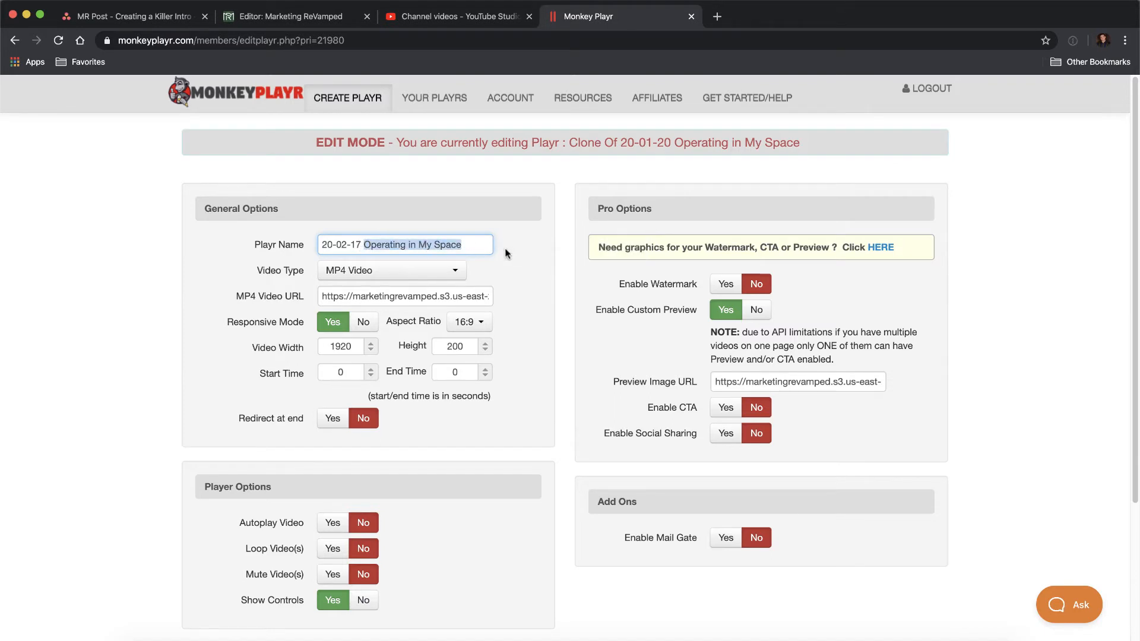
{"action": "type", "text": "Creat"}
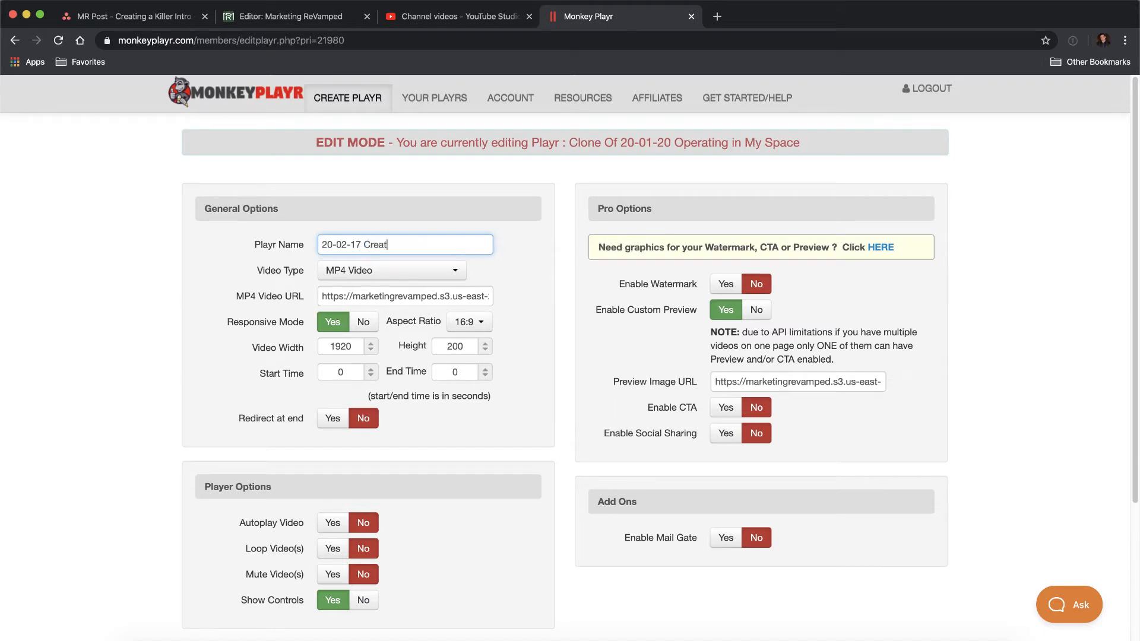
{"action": "type", "text": "inng"}
{"action": "key", "text": "BackSpace"}
{"action": "key", "text": "BackSpace"}
Step: Clear the old addresses from the Playr's MP4 Video URL and Preview Image URL
{"action": "left_click", "coordinate": [393, 289]}
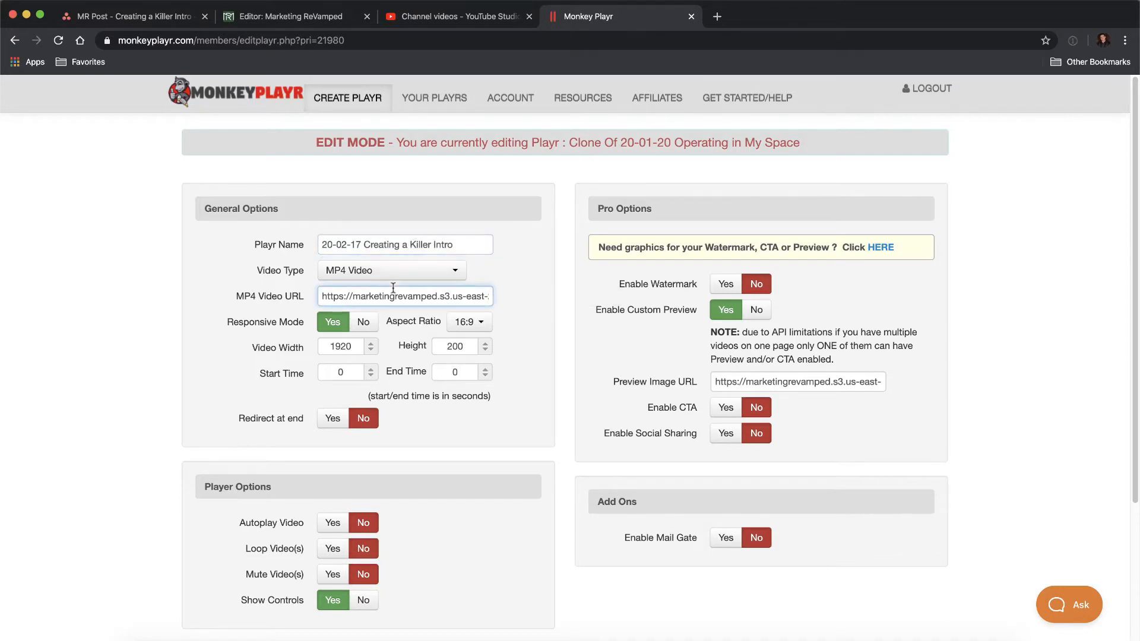
{"action": "double_click", "coordinate": [393, 287]}
{"action": "triple_click", "coordinate": [392, 289]}
{"action": "key", "text": "BackSpace"}
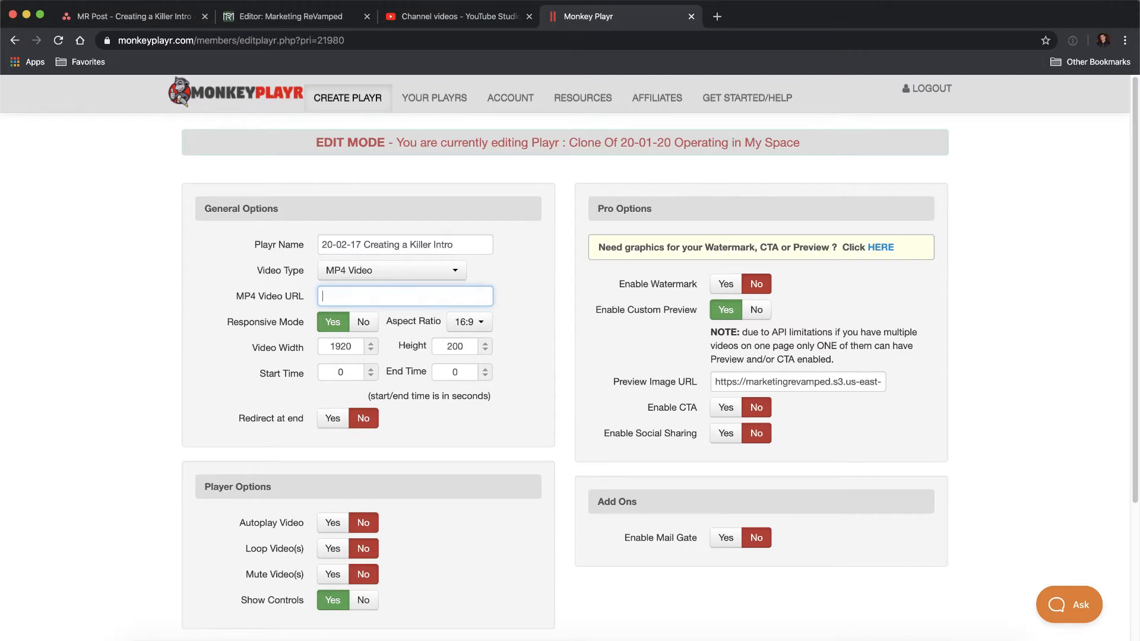
{"action": "left_click", "coordinate": [755, 380]}
{"action": "triple_click", "coordinate": [755, 380]}
{"action": "key", "text": "BackSpace"}
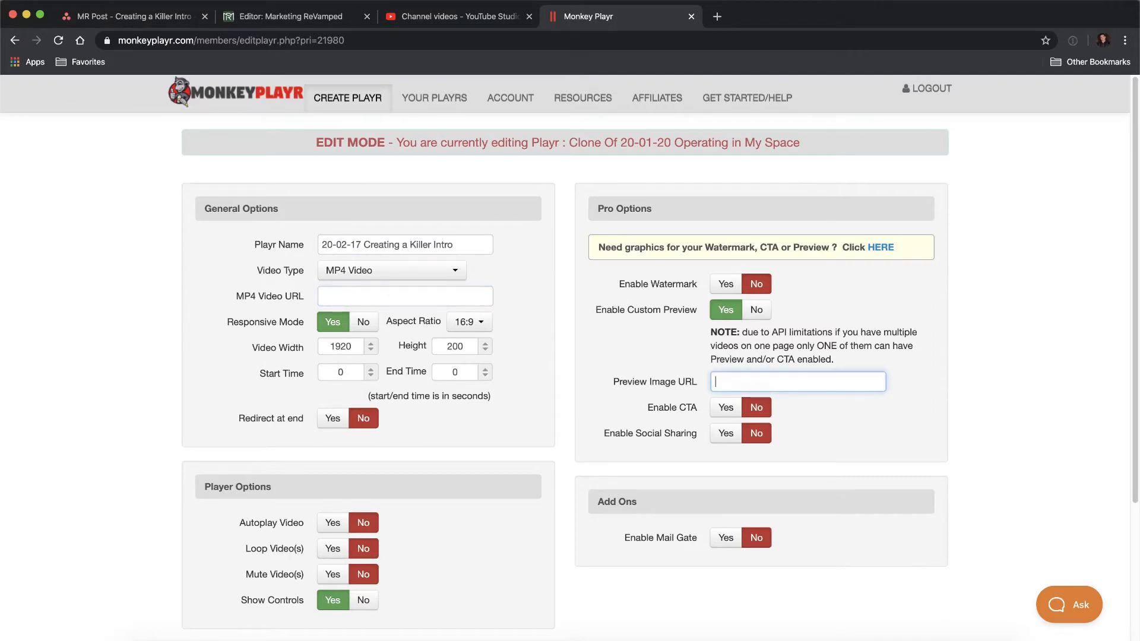
{"action": "left_click", "coordinate": [169, 18]}
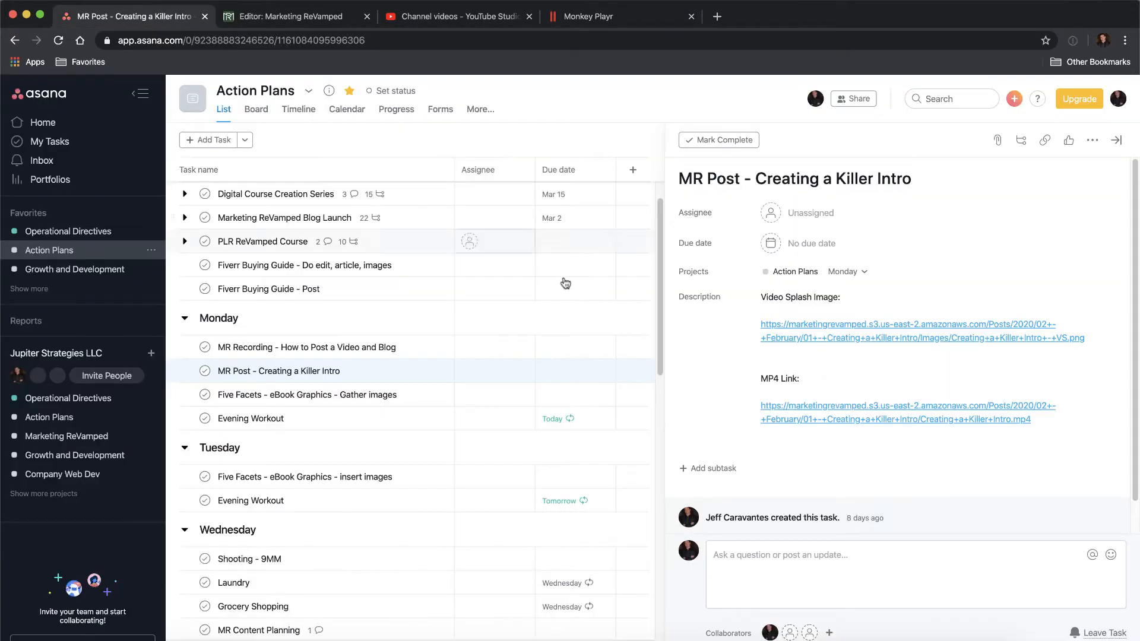
{"action": "right_click", "coordinate": [806, 340]}
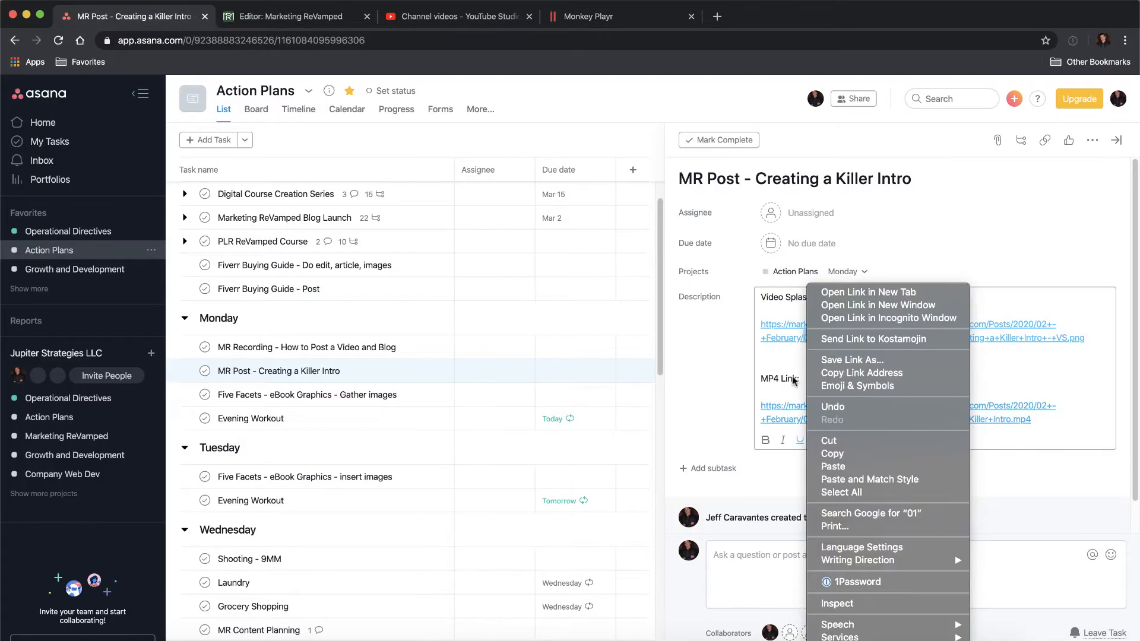
{"action": "left_click", "coordinate": [790, 362]}
{"action": "left_click", "coordinate": [821, 367]}
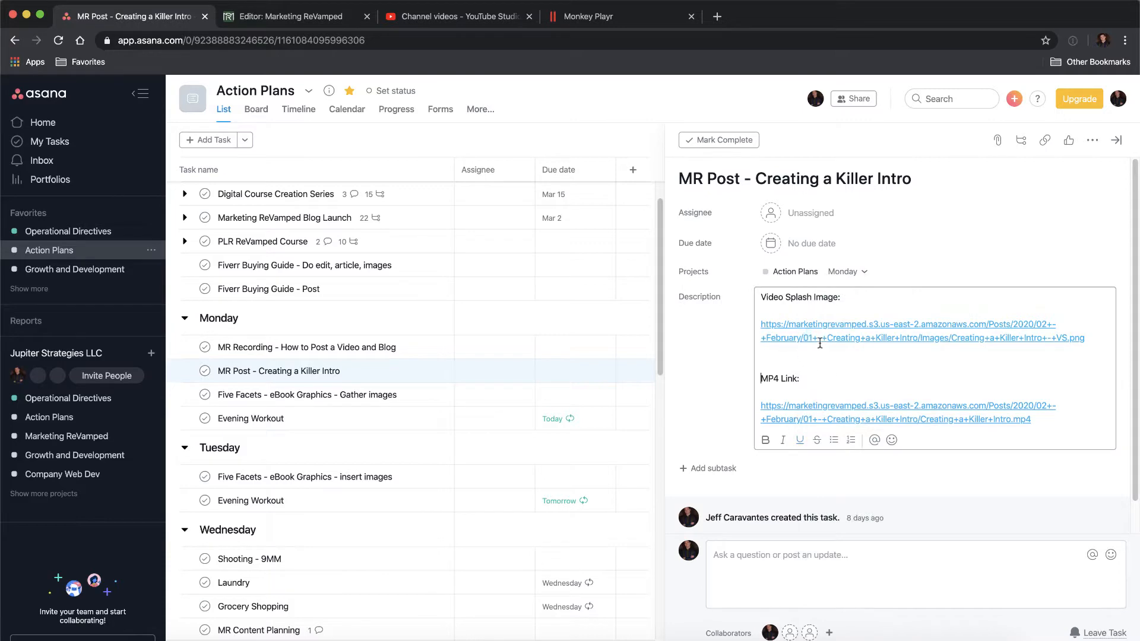
{"action": "right_click", "coordinate": [817, 338]}
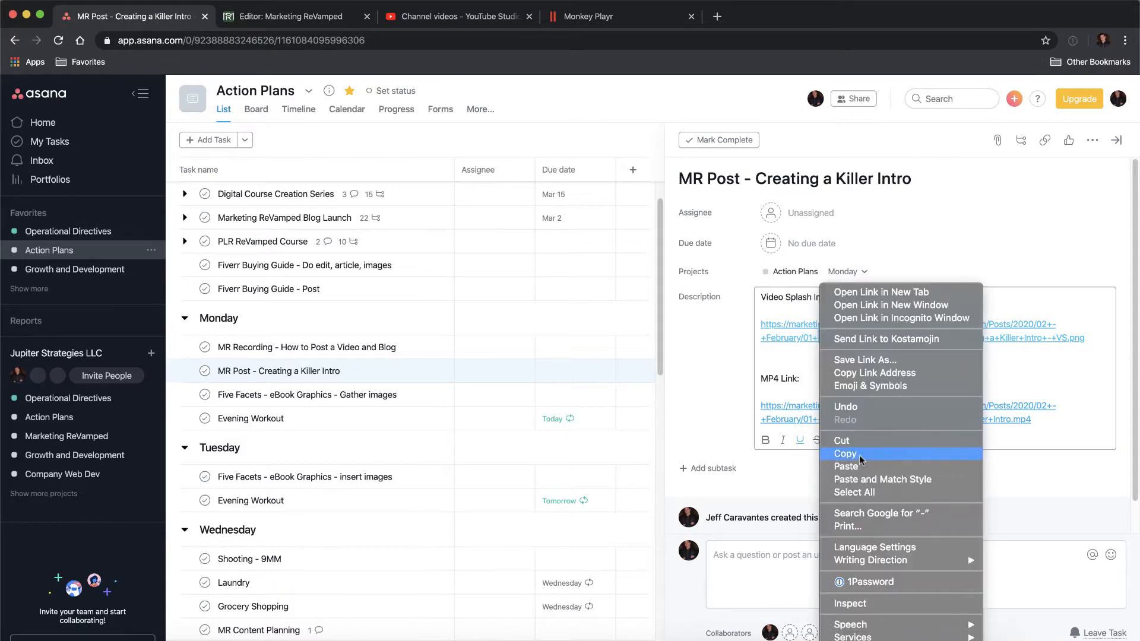
{"action": "left_click", "coordinate": [850, 449]}
{"action": "left_click", "coordinate": [268, 16]}
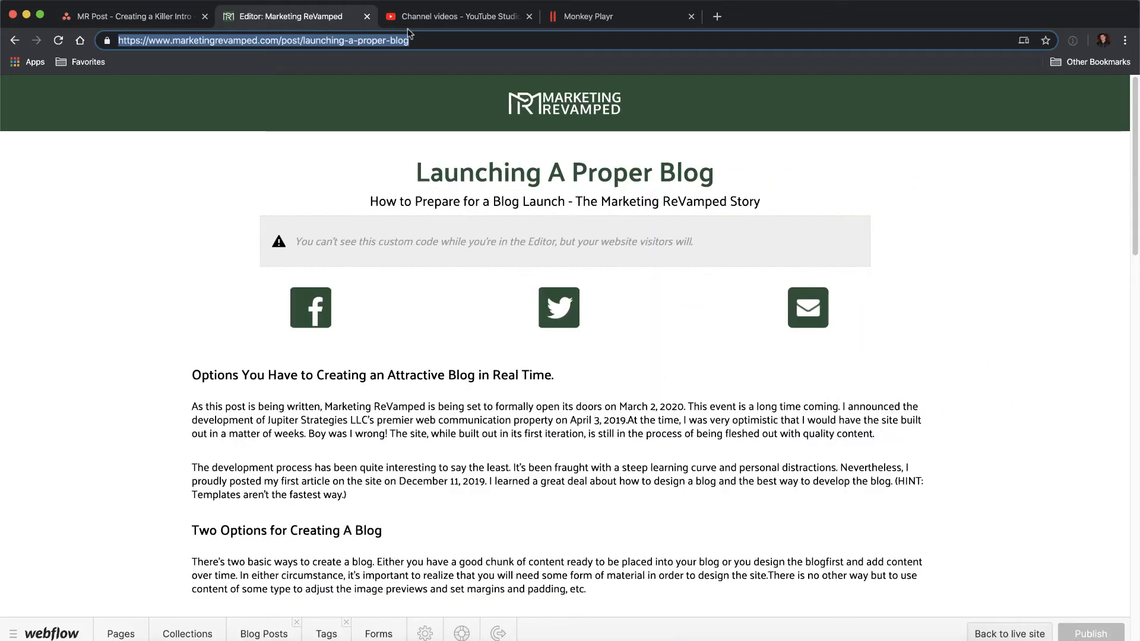
{"action": "left_click", "coordinate": [584, 16]}
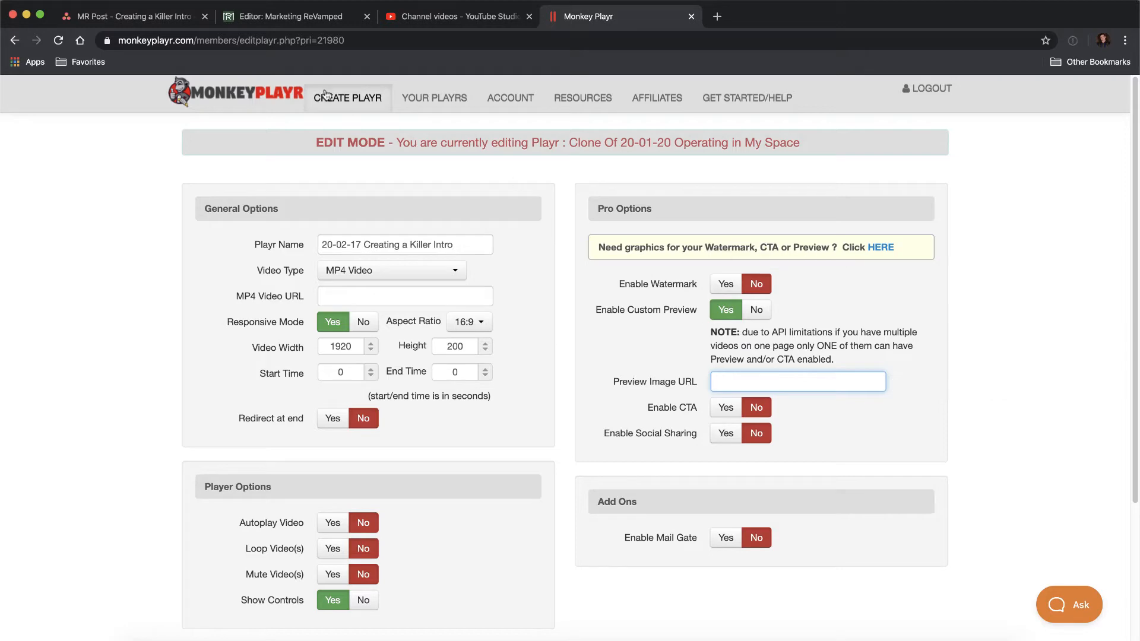
Step: Copy the Video Splash Image link address from the Asana task and paste it as the Preview Image URL in MonkeyPlayr
{"action": "left_click", "coordinate": [133, 18]}
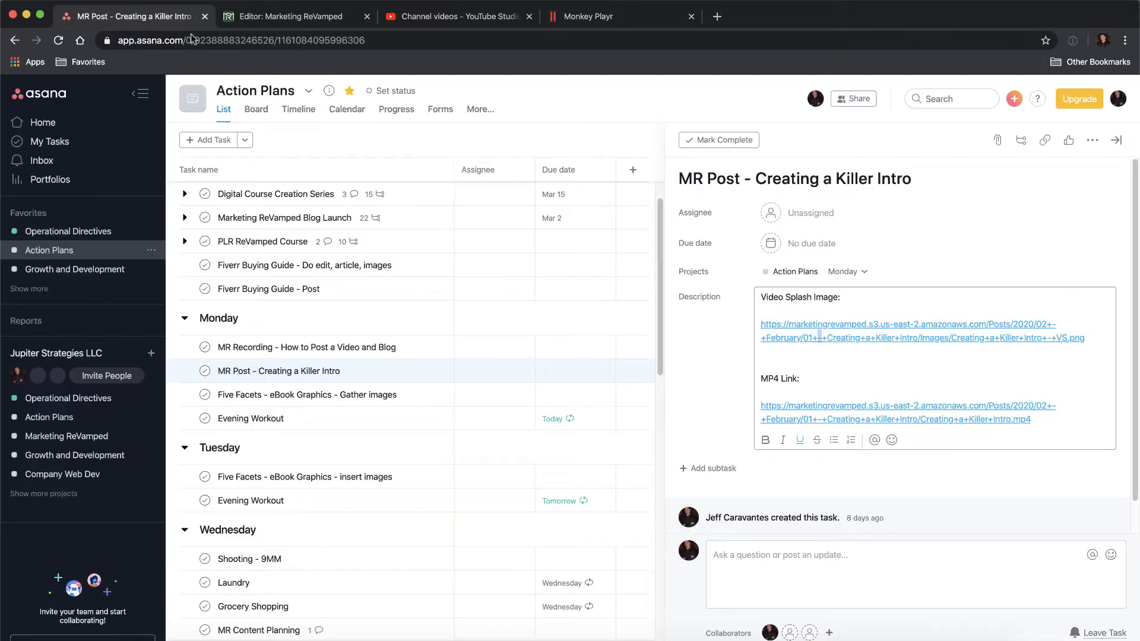
{"action": "right_click", "coordinate": [853, 335]}
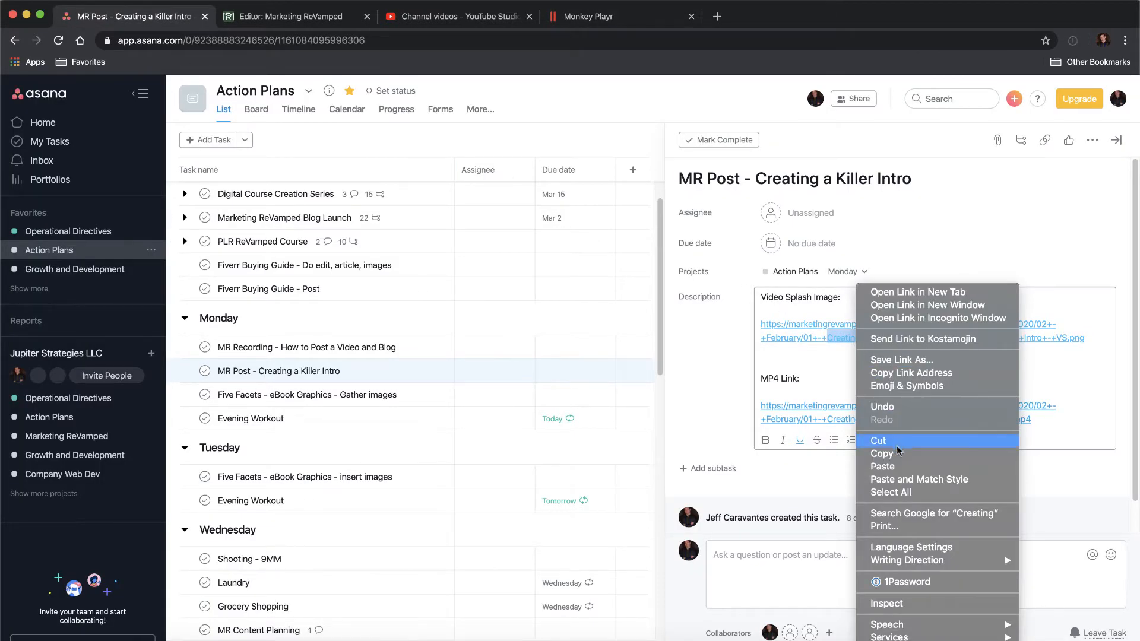
{"action": "left_click", "coordinate": [903, 373]}
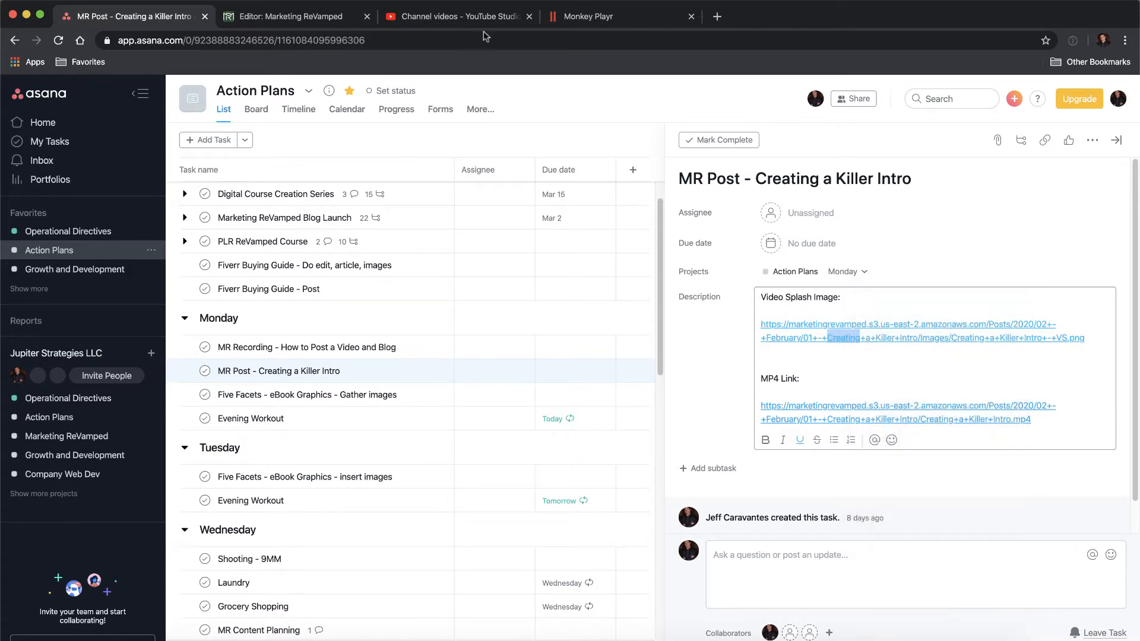
{"action": "left_click", "coordinate": [588, 16]}
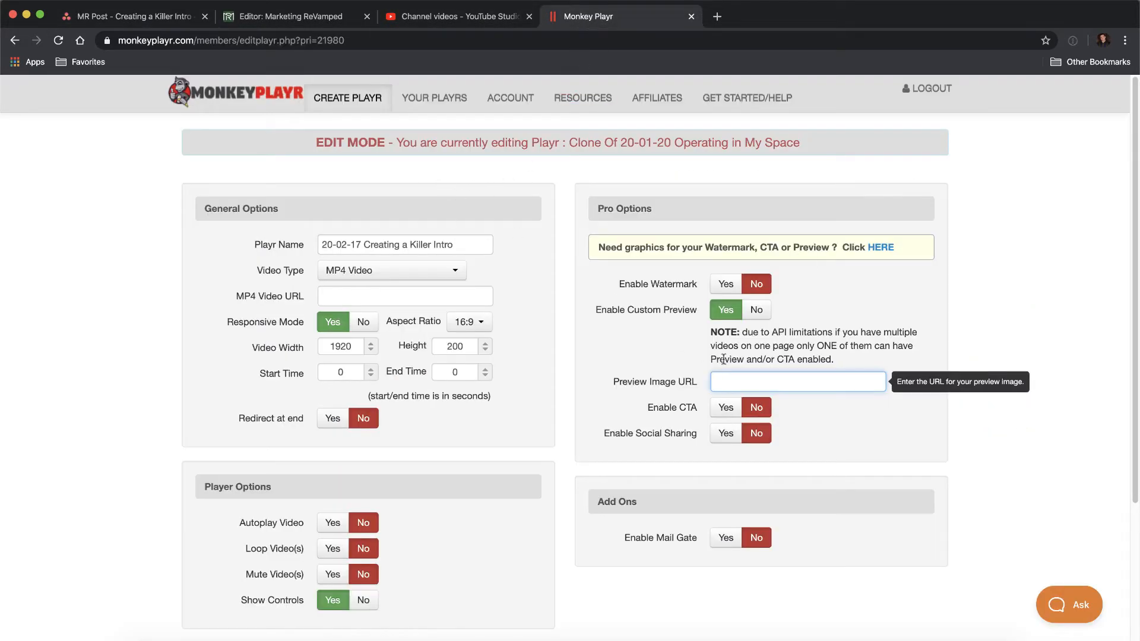
{"action": "left_click", "coordinate": [736, 375]}
{"action": "key", "text": "super+v"}
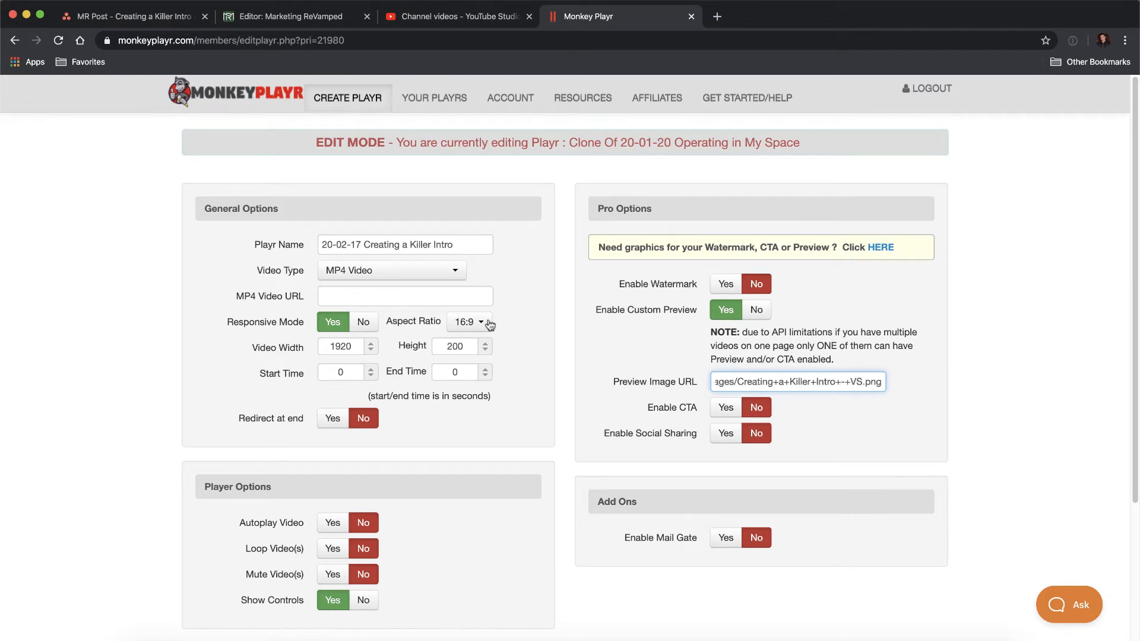
Step: Copy the MP4 link address from the Asana task and paste it as the MP4 Video URL in MonkeyPlayr
{"action": "left_click", "coordinate": [384, 294]}
{"action": "left_click", "coordinate": [127, 16]}
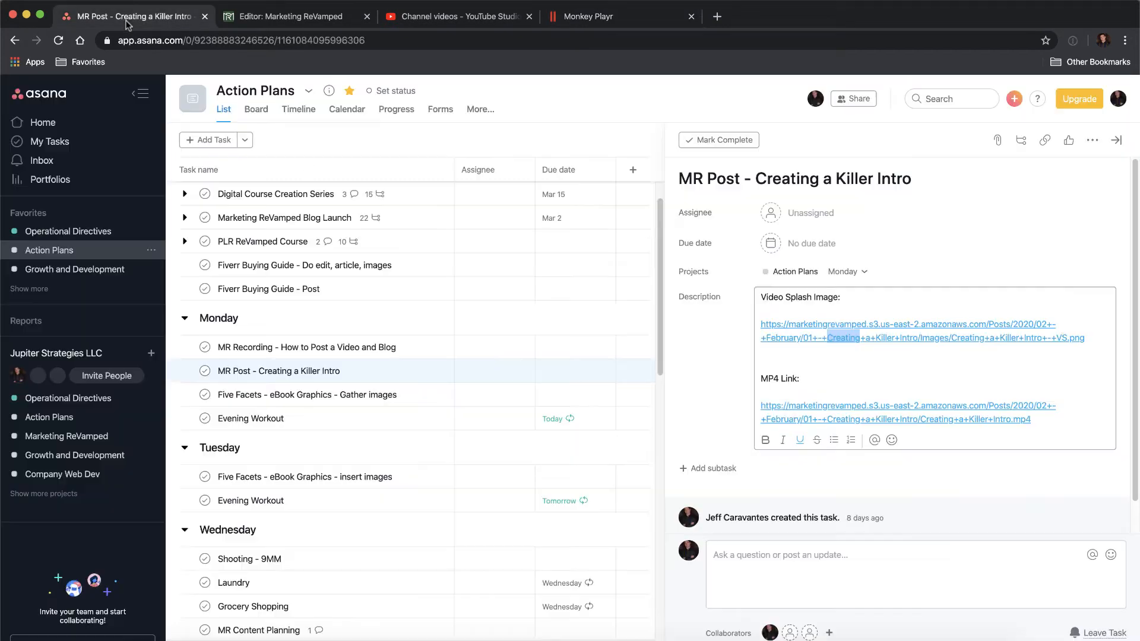
{"action": "right_click", "coordinate": [850, 423]}
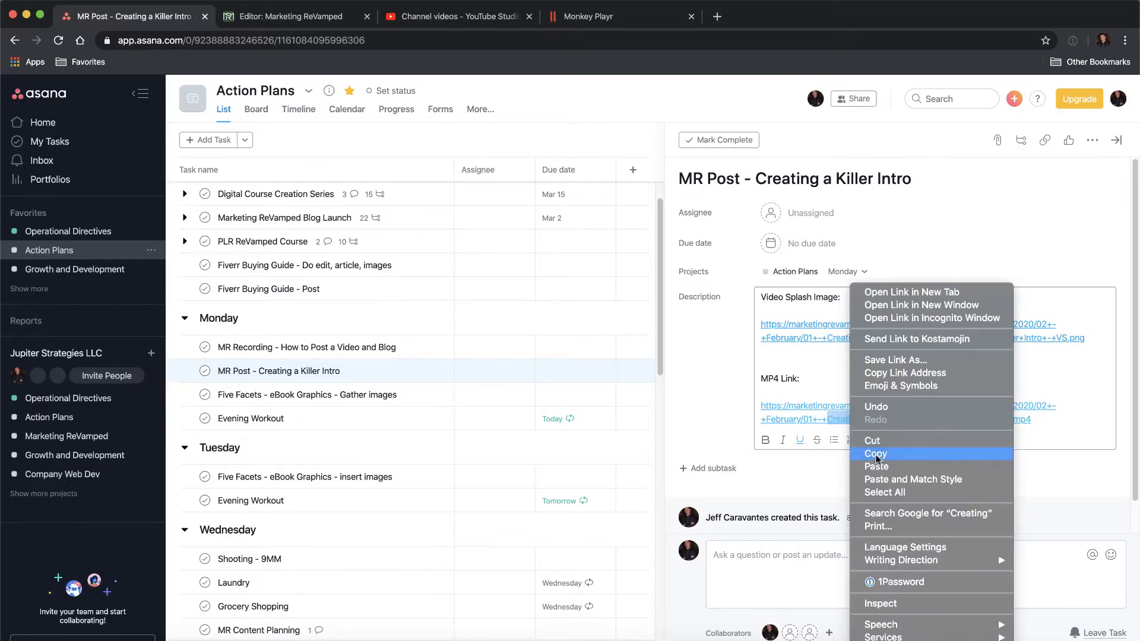
{"action": "left_click", "coordinate": [893, 371]}
{"action": "left_click", "coordinate": [611, 17]}
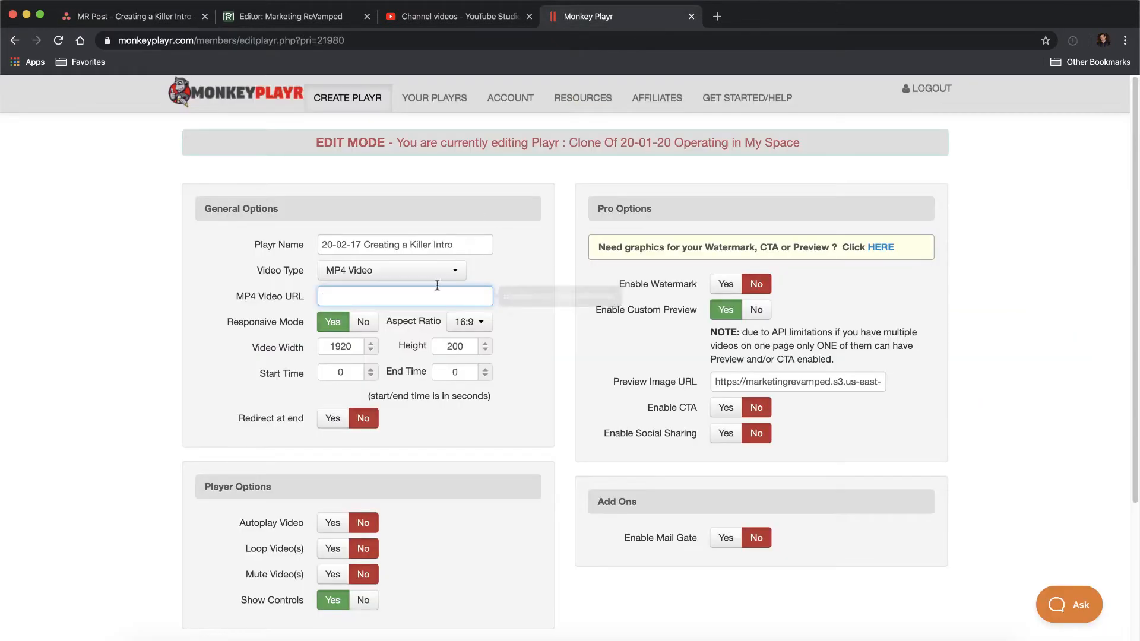
{"action": "key", "text": "super+v"}
{"action": "left_click", "coordinate": [559, 386]}
Step: Review the Playr's video type choices, size settings, player options and pro options before previewing
{"action": "scroll", "coordinate": [558, 380], "scroll_direction": "down", "scroll_amount": 3}
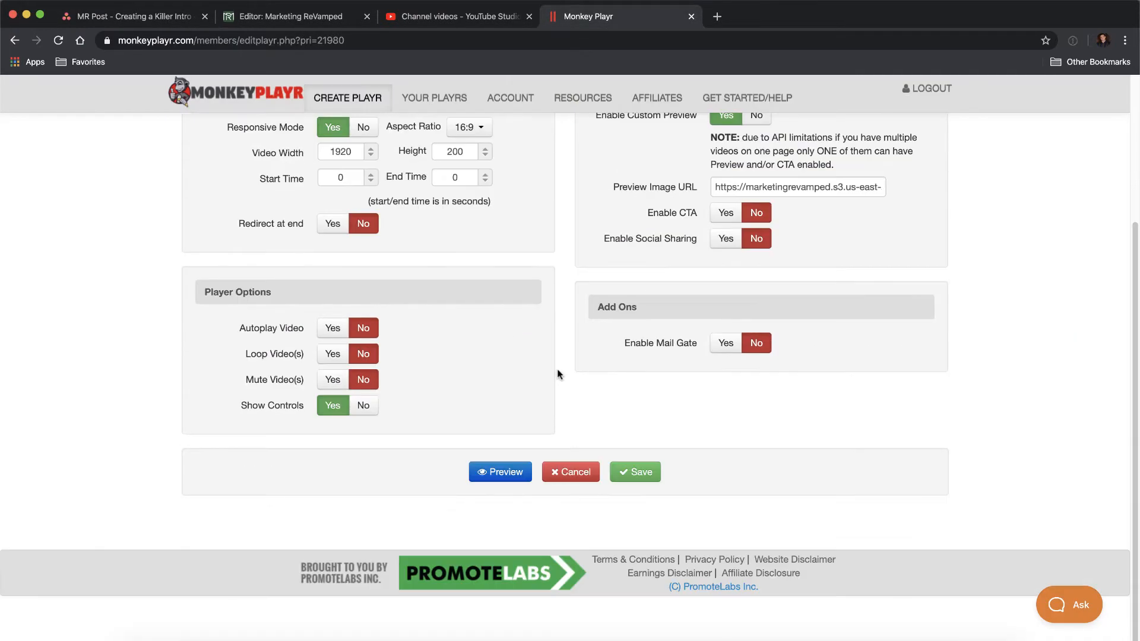
{"action": "scroll", "coordinate": [554, 368], "scroll_direction": "up", "scroll_amount": 3}
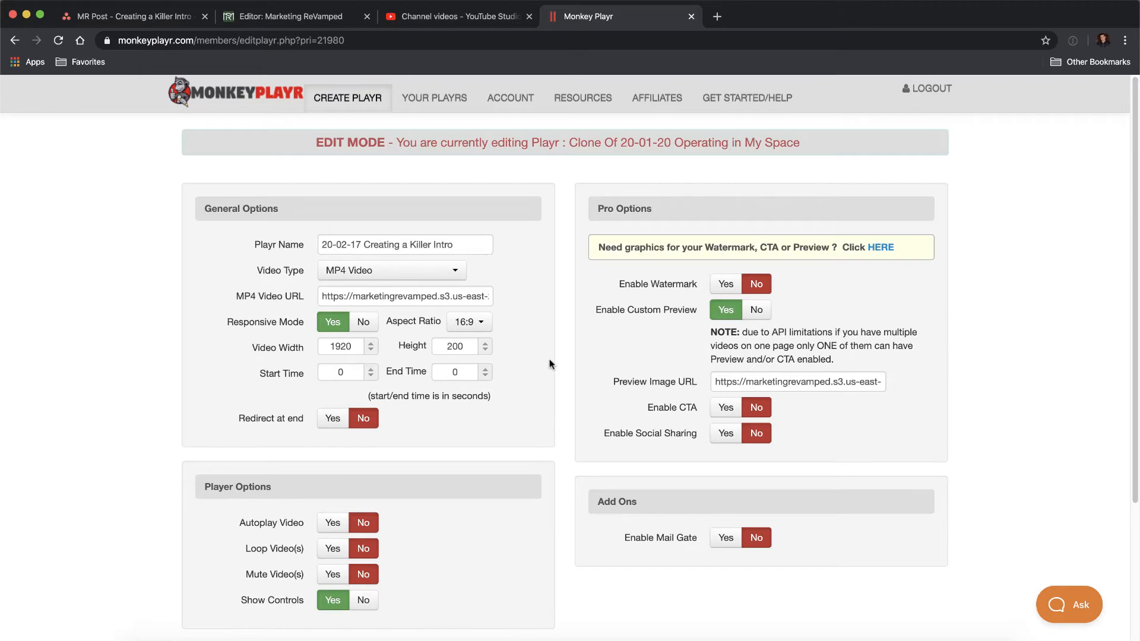
{"action": "left_click", "coordinate": [454, 272]}
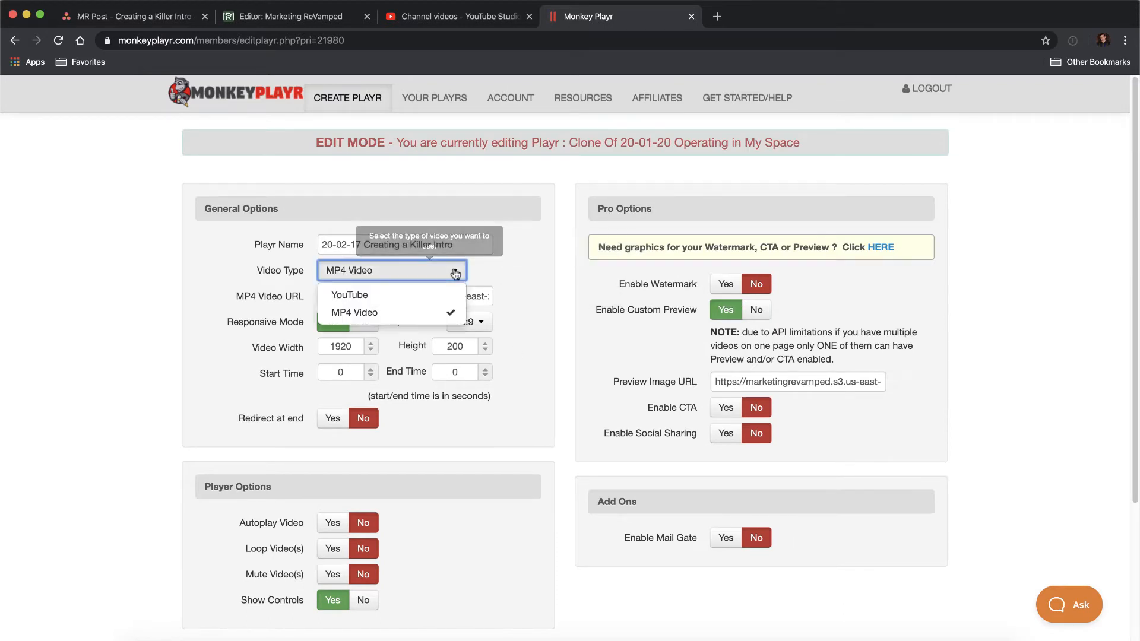
{"action": "left_click", "coordinate": [539, 276]}
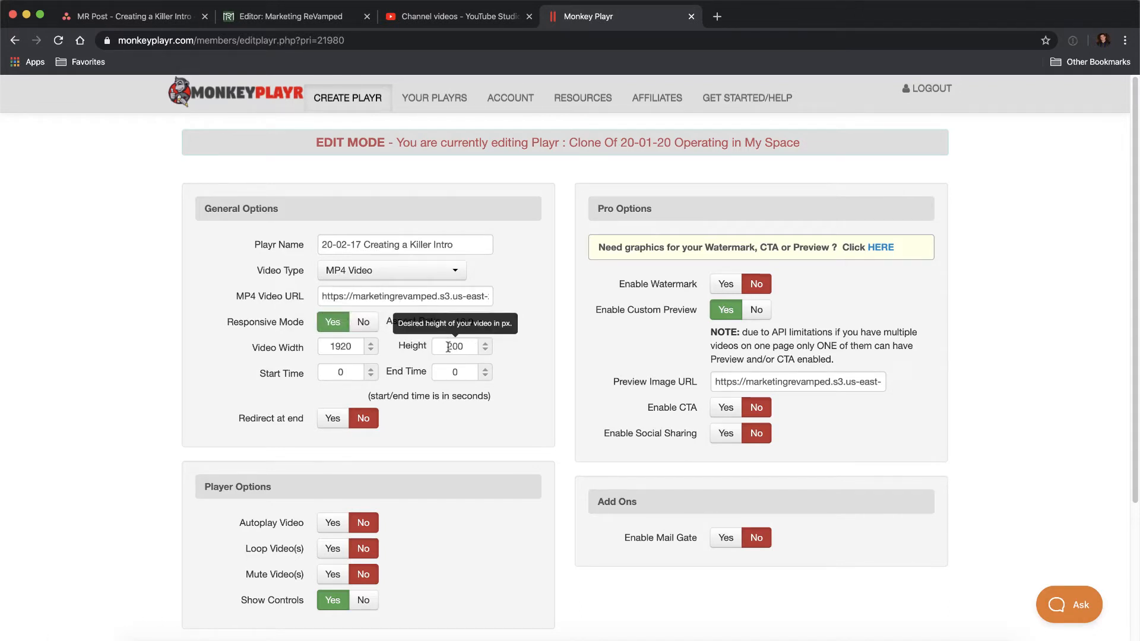
{"action": "scroll", "coordinate": [469, 345], "scroll_direction": "down", "scroll_amount": 2}
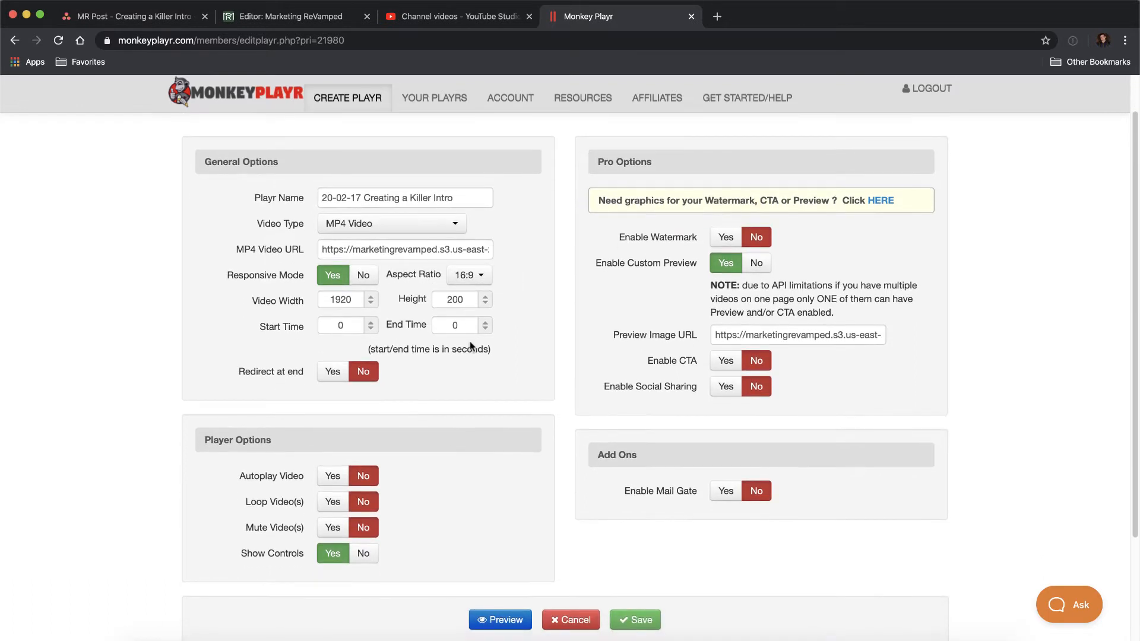
{"action": "scroll", "coordinate": [463, 341], "scroll_direction": "down", "scroll_amount": 3}
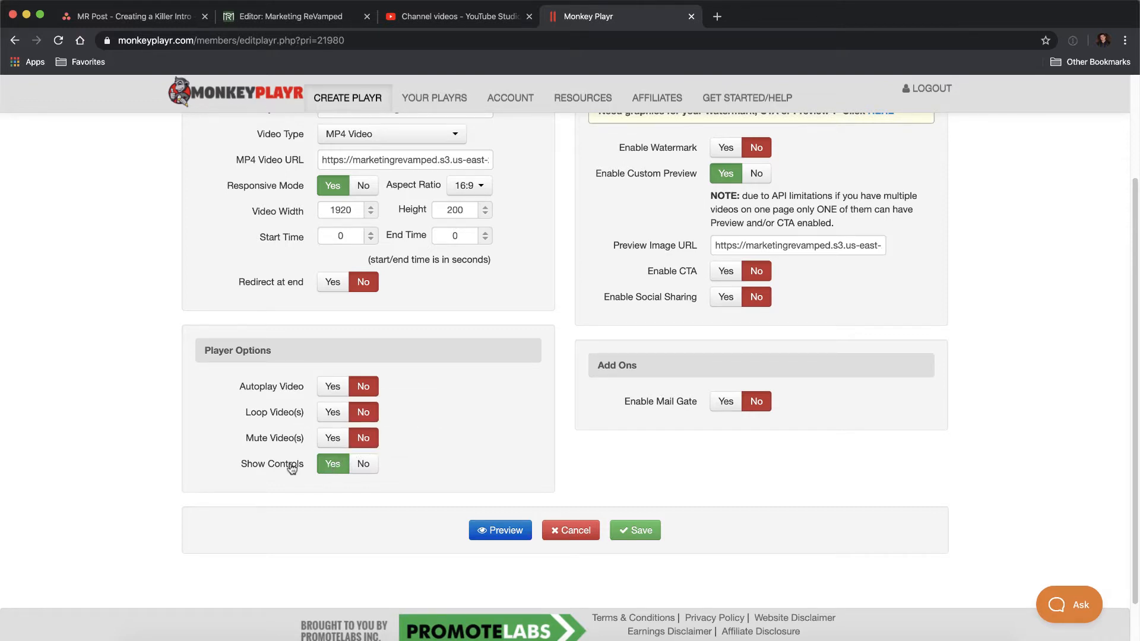
{"action": "scroll", "coordinate": [558, 389], "scroll_direction": "up", "scroll_amount": 3}
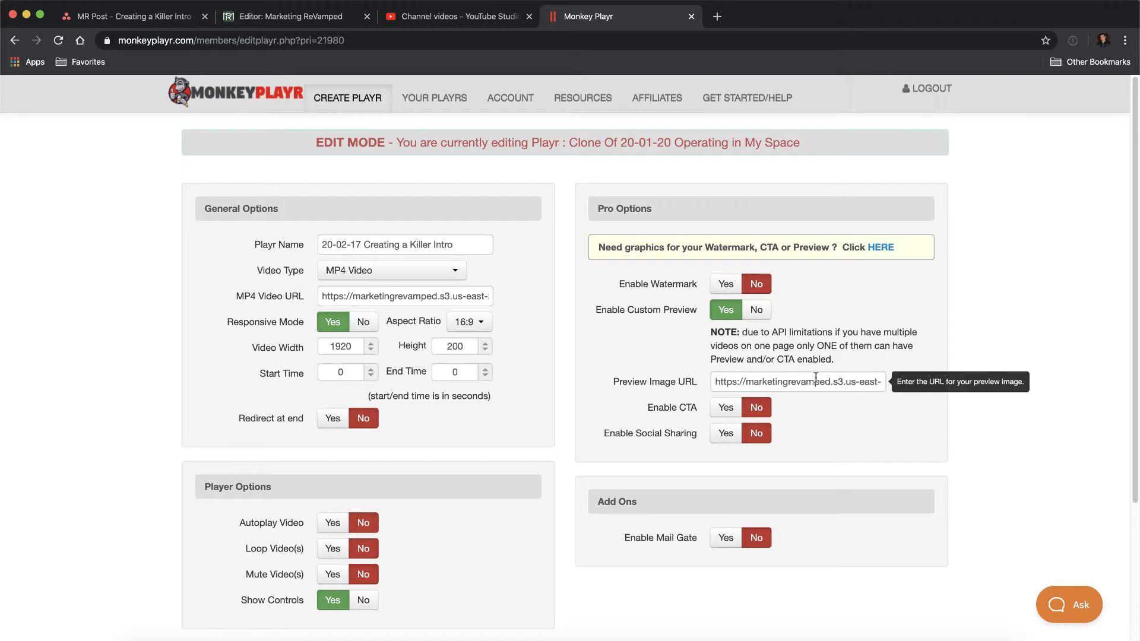
{"action": "scroll", "coordinate": [745, 376], "scroll_direction": "down", "scroll_amount": 5}
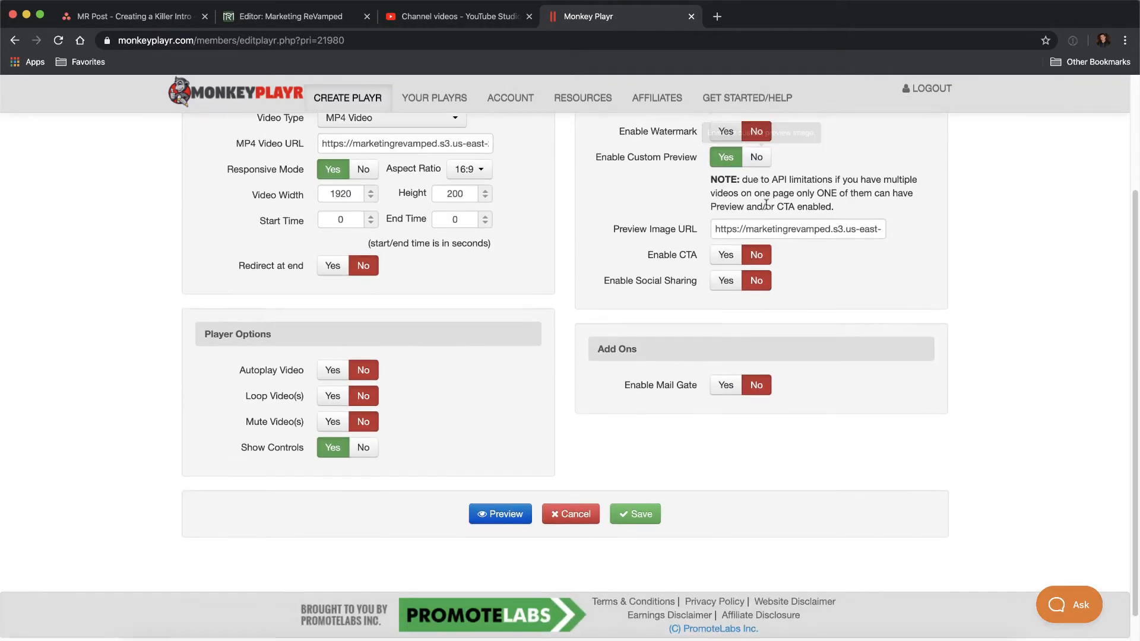
Step: Preview the Playr with the custom preview disabled, close the preview window and enable the custom preview again
{"action": "left_click", "coordinate": [755, 158]}
{"action": "scroll", "coordinate": [599, 244], "scroll_direction": "down", "scroll_amount": 2}
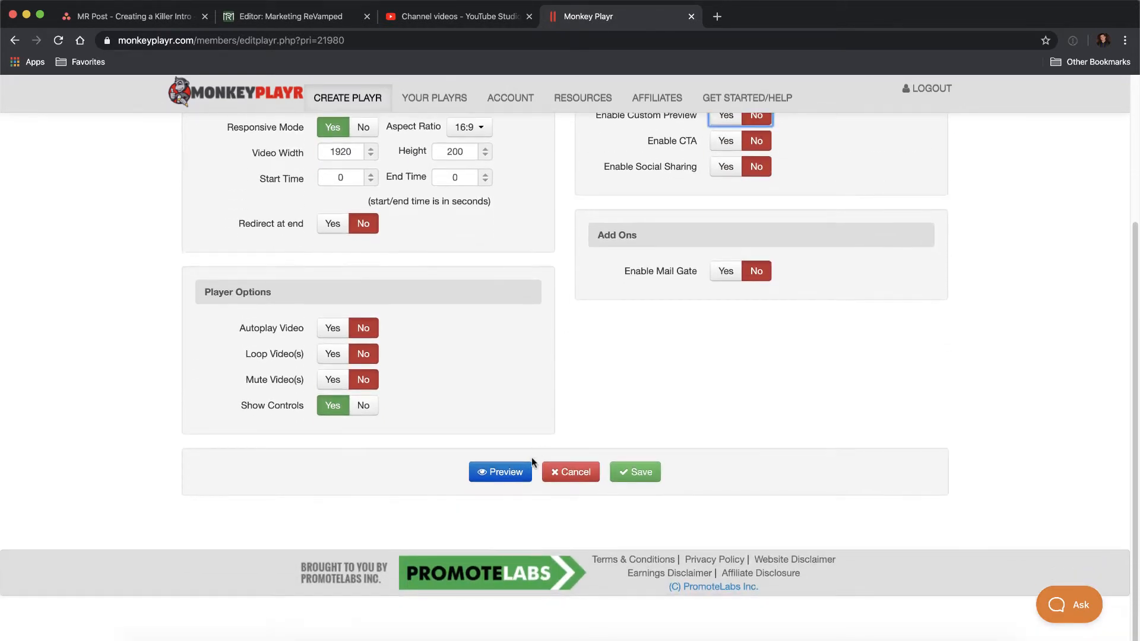
{"action": "left_click", "coordinate": [501, 473]}
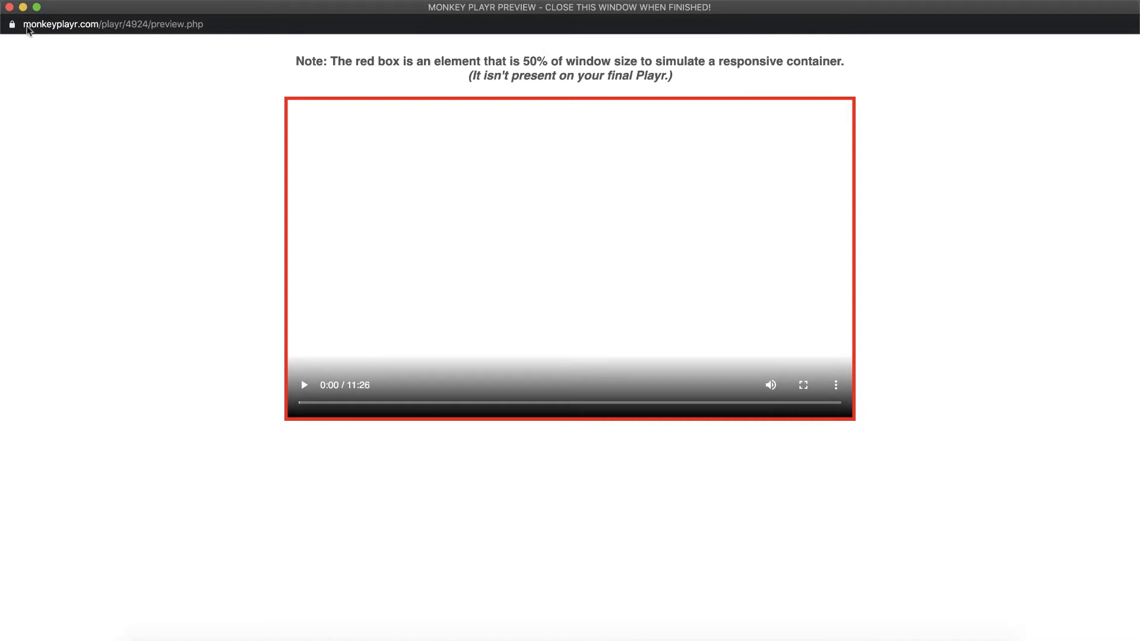
{"action": "left_click", "coordinate": [9, 7]}
{"action": "scroll", "coordinate": [655, 257], "scroll_direction": "up", "scroll_amount": 3}
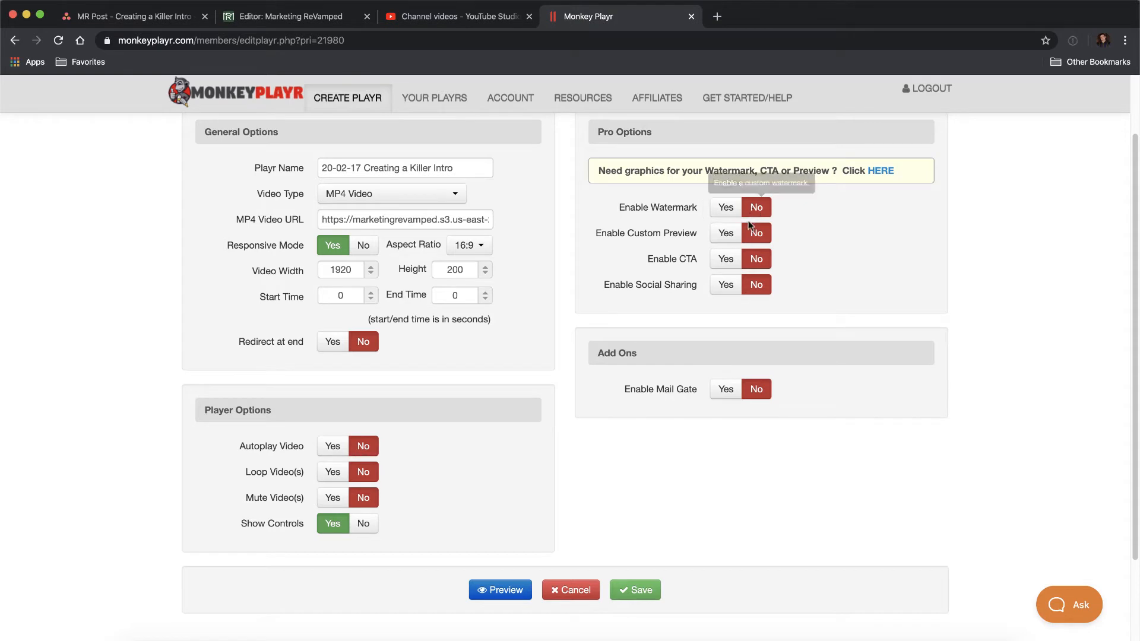
{"action": "left_click", "coordinate": [726, 233]}
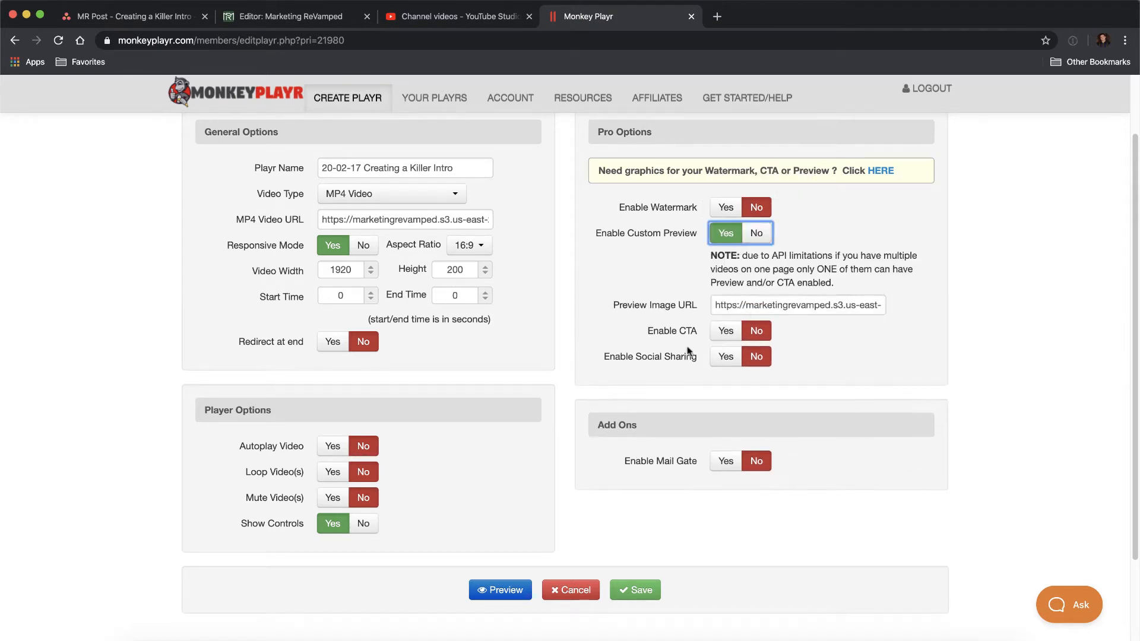
Step: Preview the Playr with its custom preview image enabled, playing the video briefly and pausing it
{"action": "left_click", "coordinate": [497, 590]}
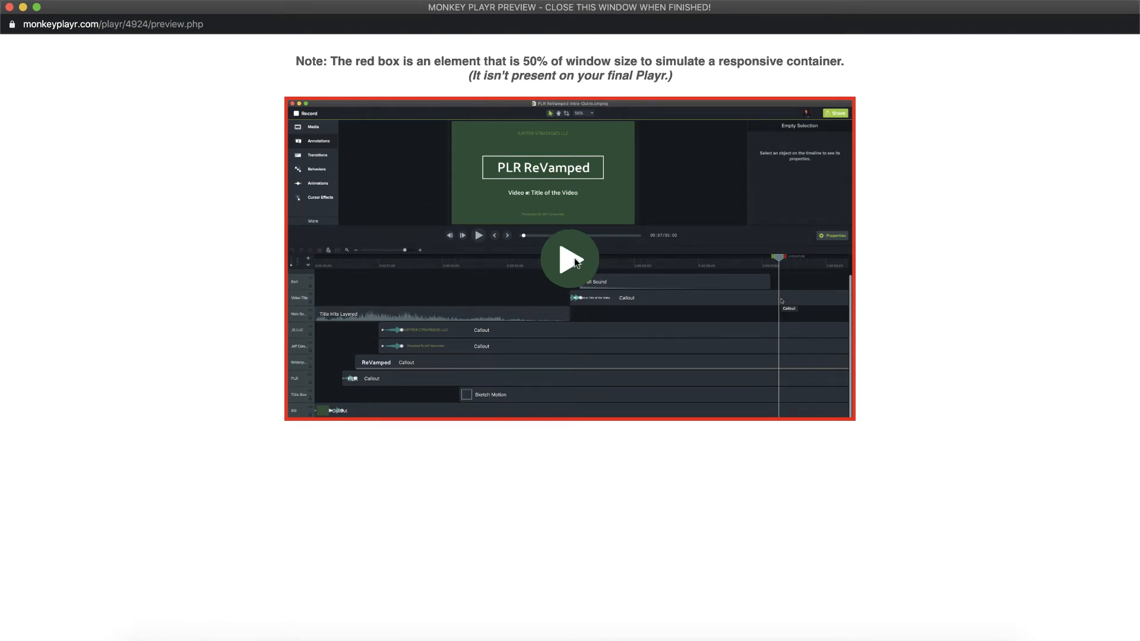
{"action": "left_click", "coordinate": [575, 261]}
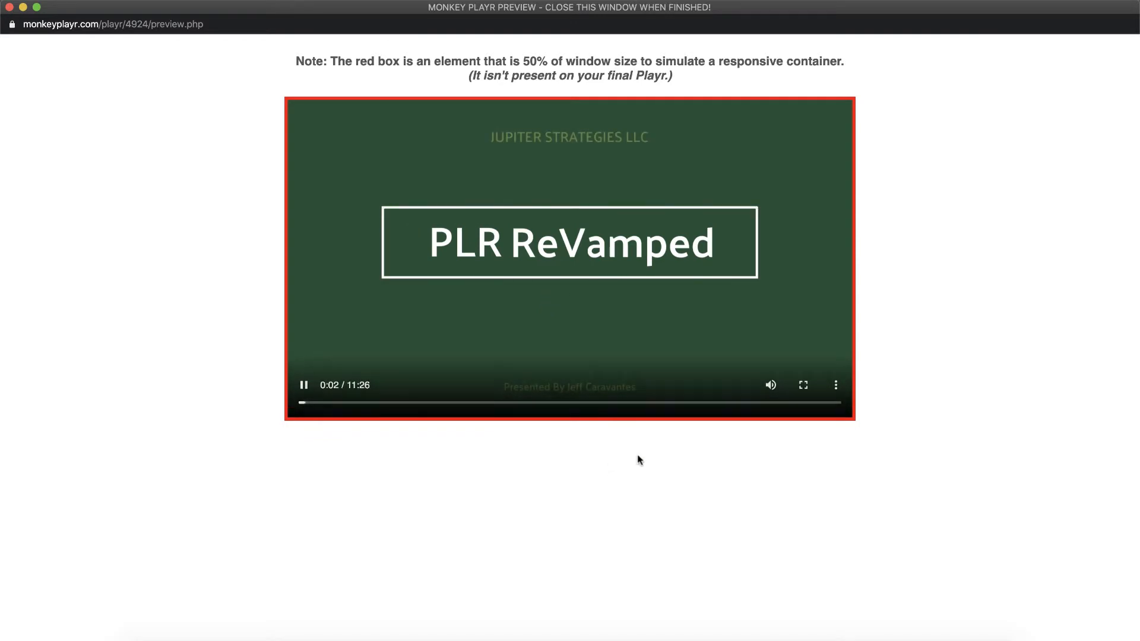
{"action": "left_click", "coordinate": [644, 333]}
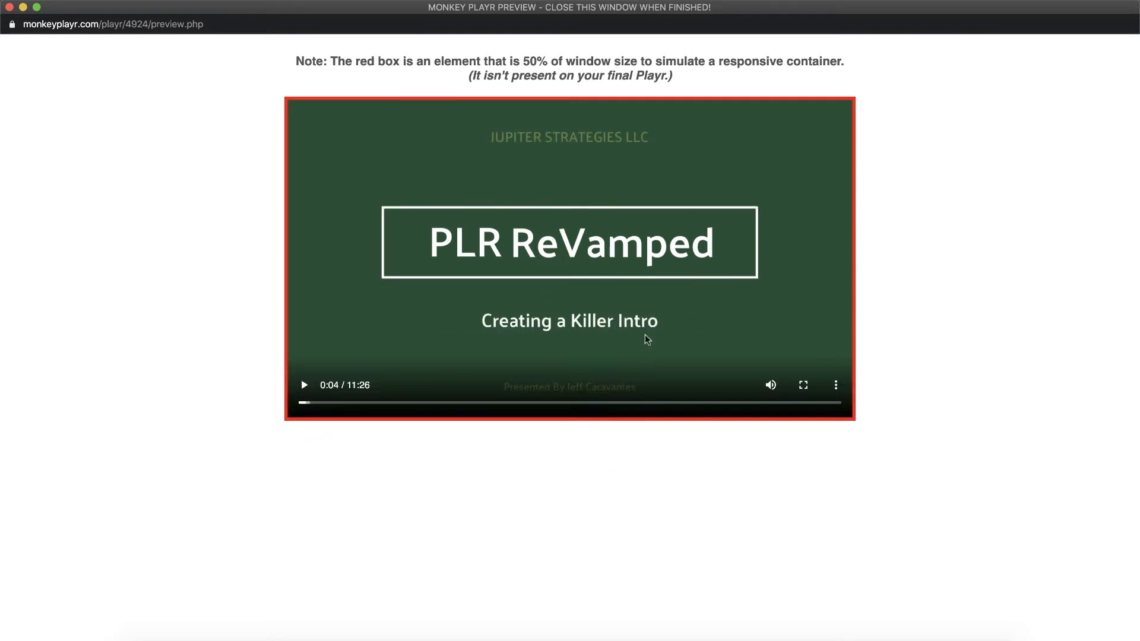
Step: Play and pause the preview video again, check its extra playback options without choosing one, and close the preview window
{"action": "left_click", "coordinate": [645, 334]}
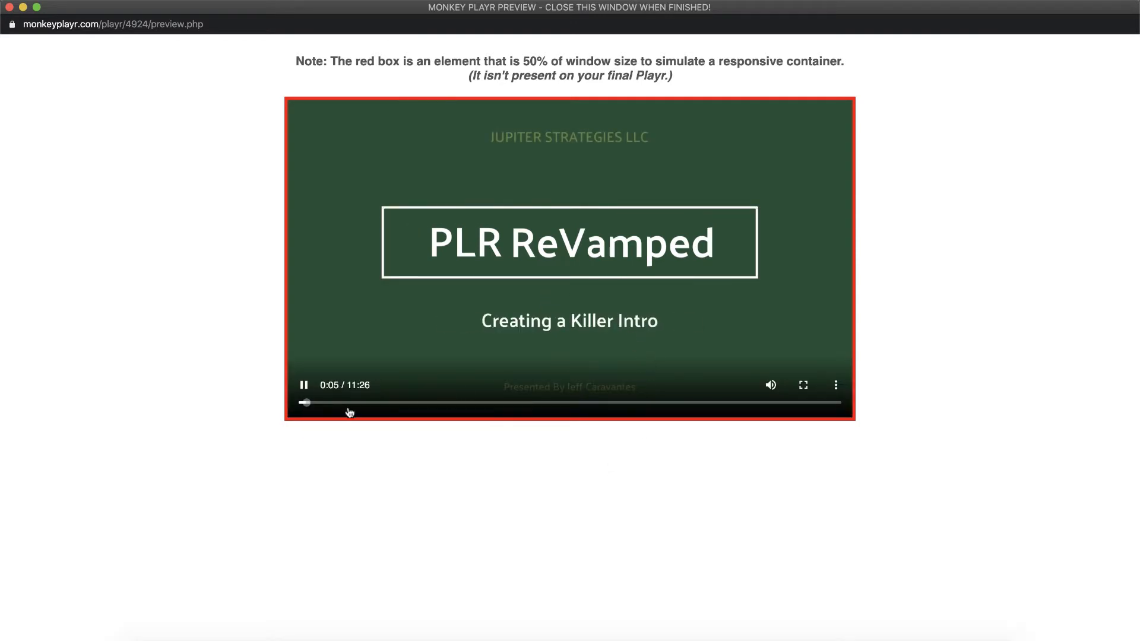
{"action": "left_click", "coordinate": [301, 385]}
{"action": "left_click", "coordinate": [836, 386]}
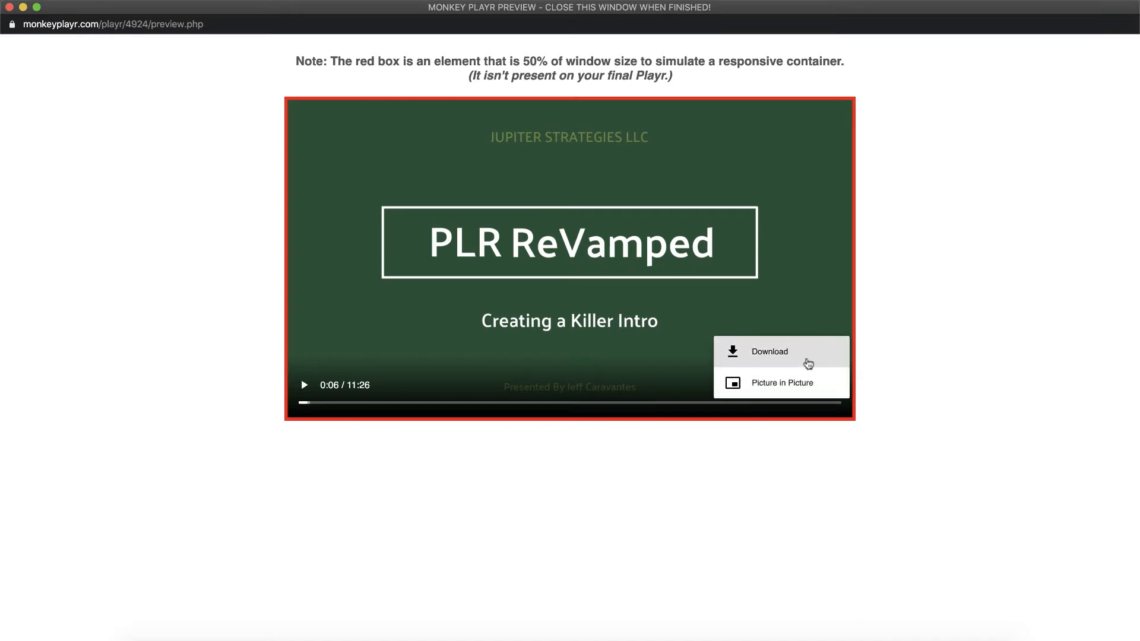
{"action": "left_click", "coordinate": [617, 464]}
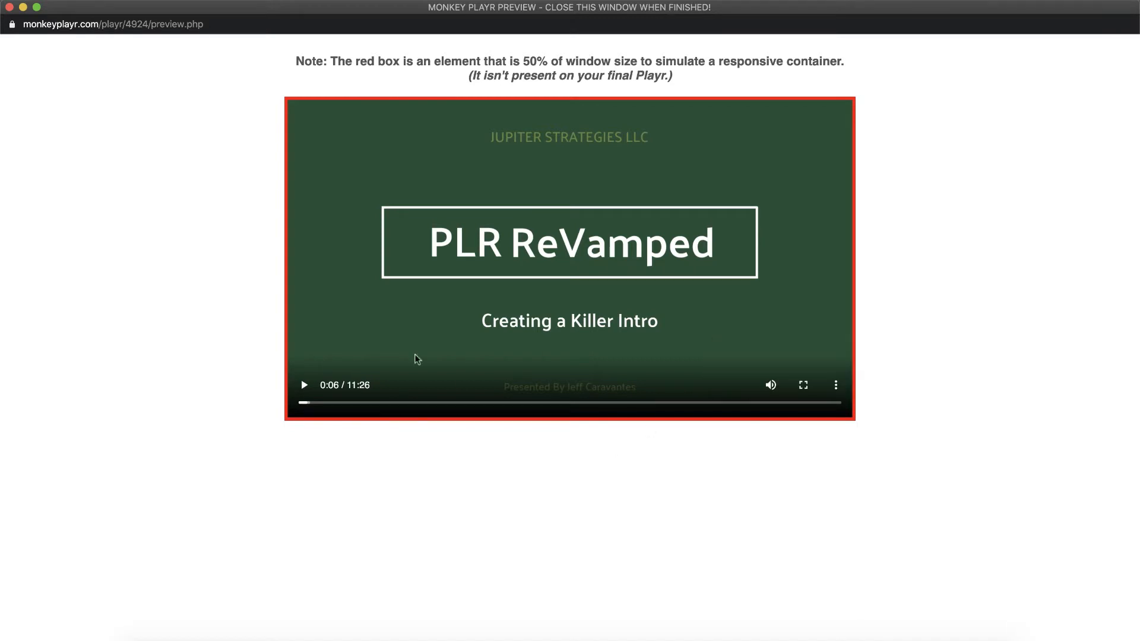
{"action": "left_click", "coordinate": [10, 8]}
{"action": "left_click", "coordinate": [568, 361]}
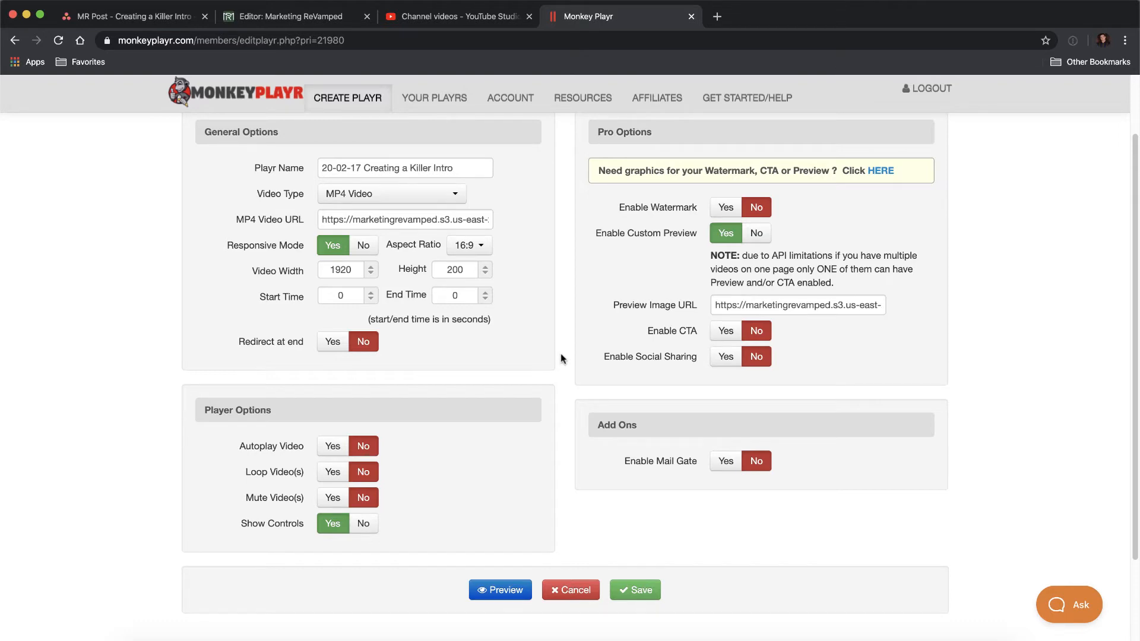
Step: Go over the general, player and pro options once more and save the 20-02-17 Creating a Killer Intro Playr
{"action": "scroll", "coordinate": [561, 359], "scroll_direction": "up", "scroll_amount": 1}
{"action": "scroll", "coordinate": [635, 346], "scroll_direction": "down", "scroll_amount": 1}
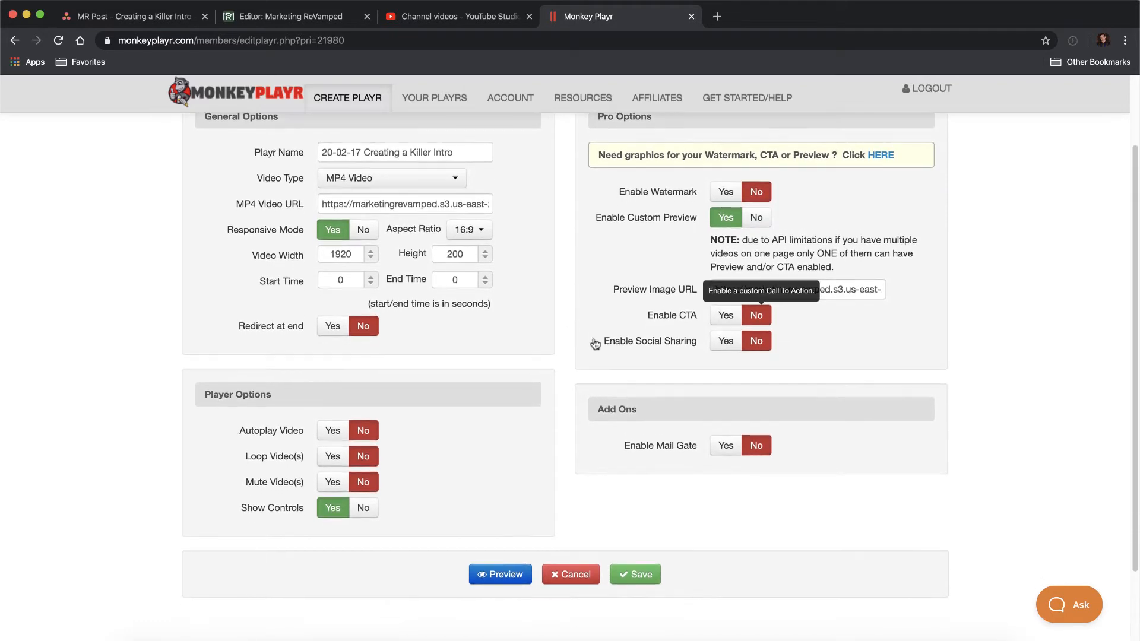
{"action": "scroll", "coordinate": [588, 342], "scroll_direction": "down", "scroll_amount": 3}
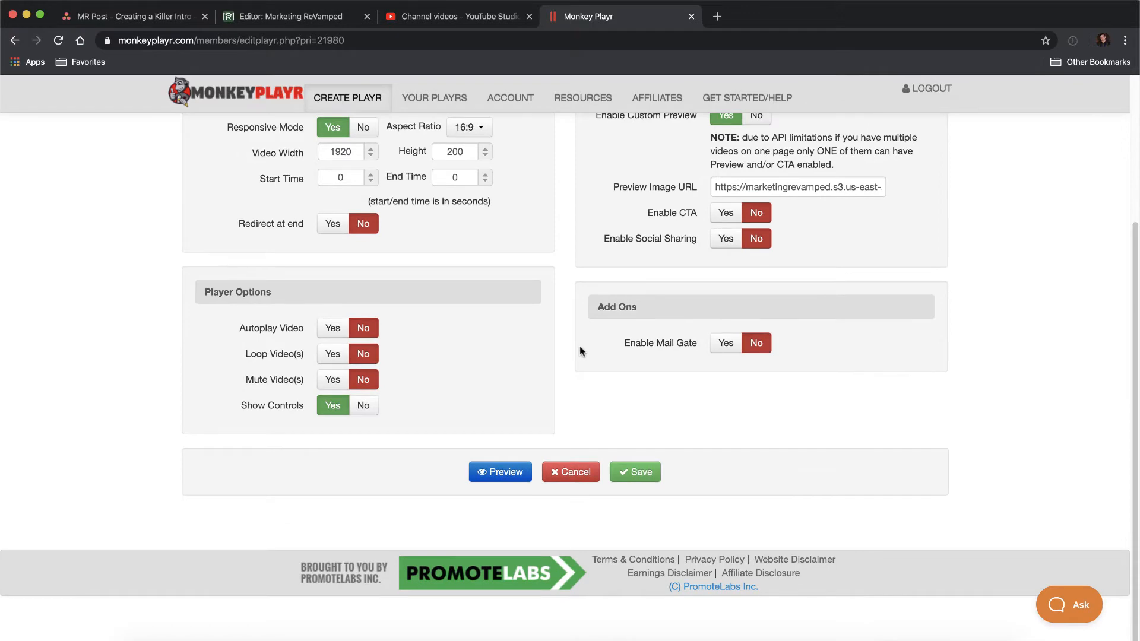
{"action": "scroll", "coordinate": [579, 349], "scroll_direction": "up", "scroll_amount": 6}
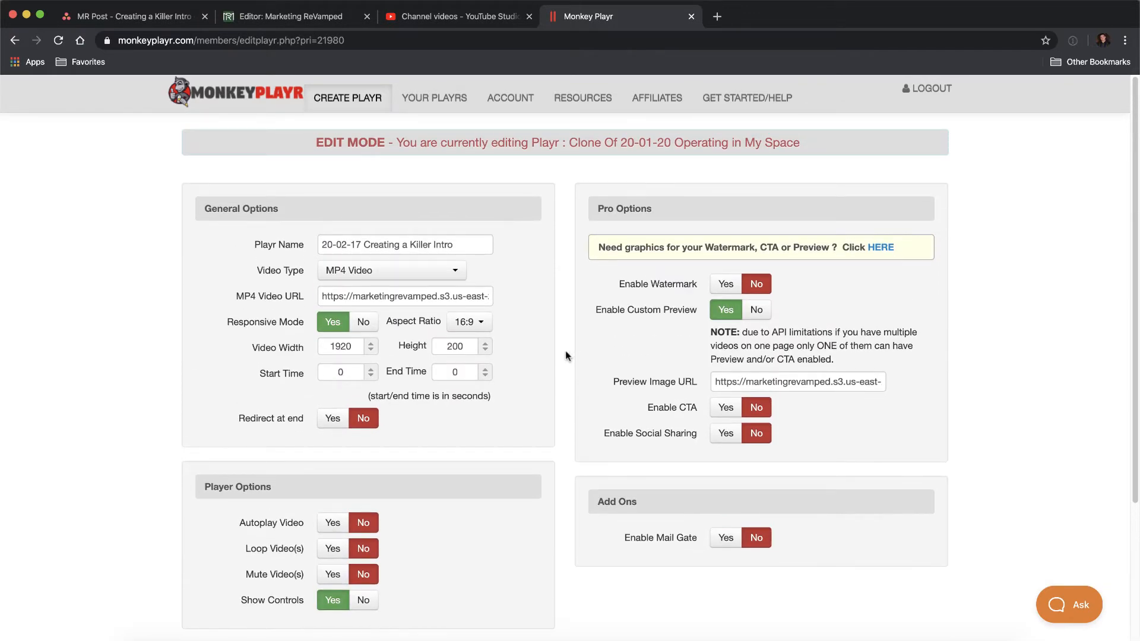
{"action": "scroll", "coordinate": [500, 352], "scroll_direction": "down", "scroll_amount": 6}
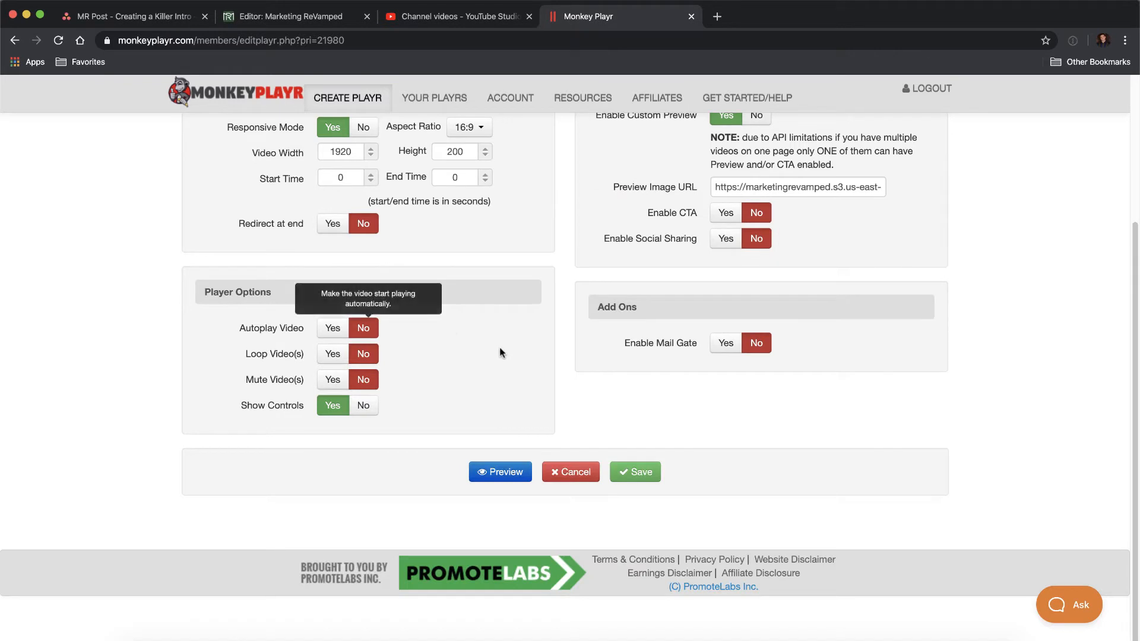
{"action": "left_click", "coordinate": [644, 472]}
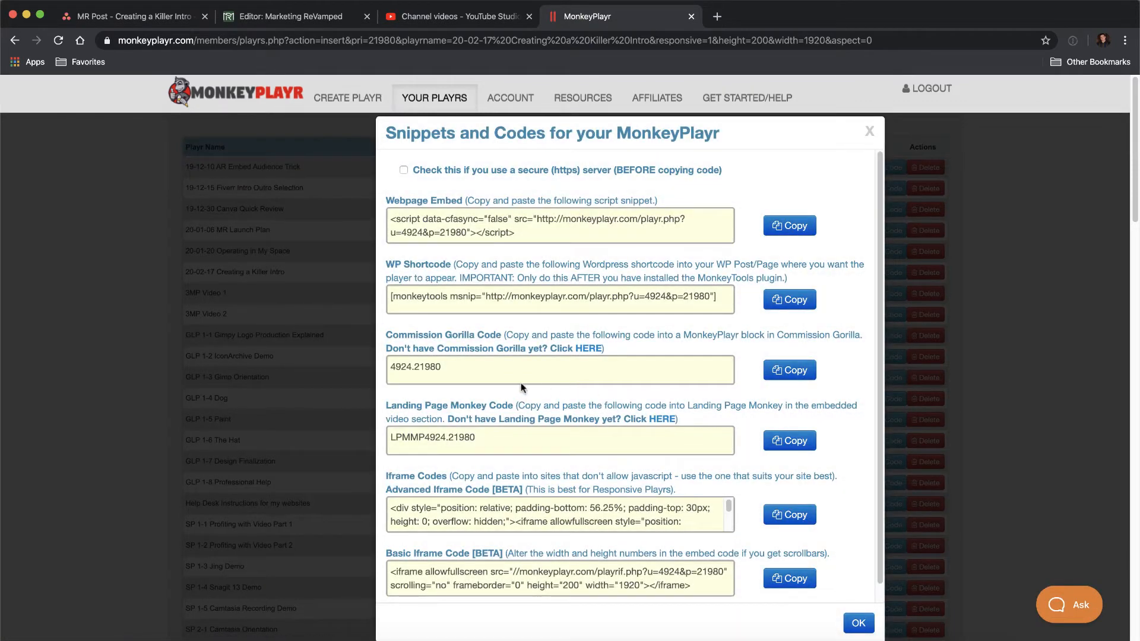
Step: Take the number 21980 from the Commission Gorilla Code and post it as a comment on the Asana task MR Post - Creating a Killer Intro
{"action": "left_click", "coordinate": [432, 365]}
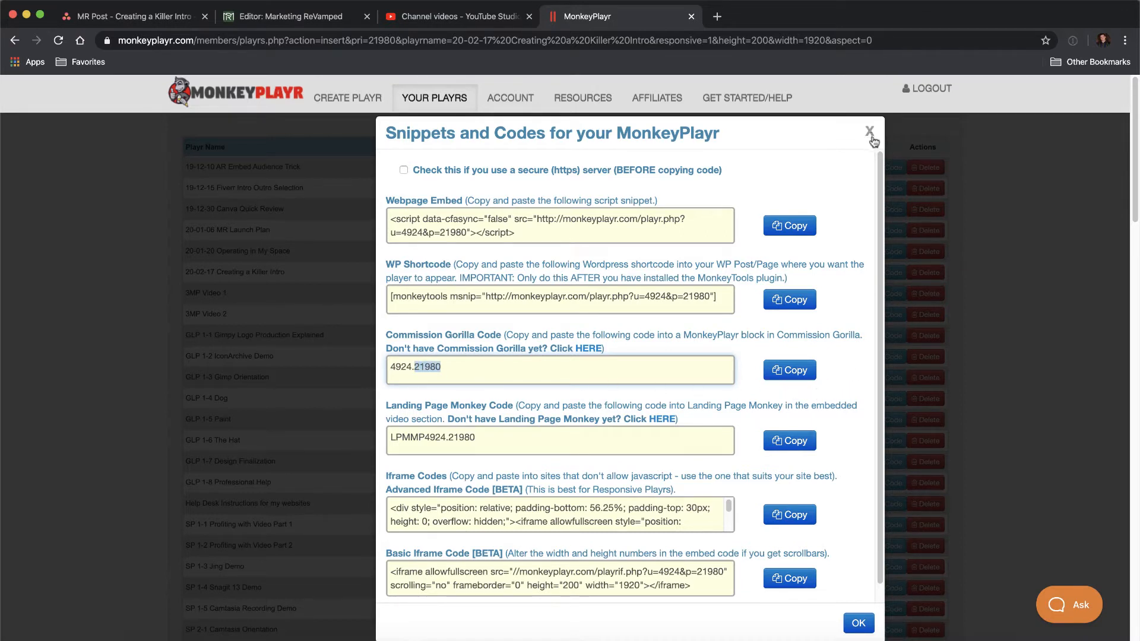
{"action": "left_click", "coordinate": [857, 623]}
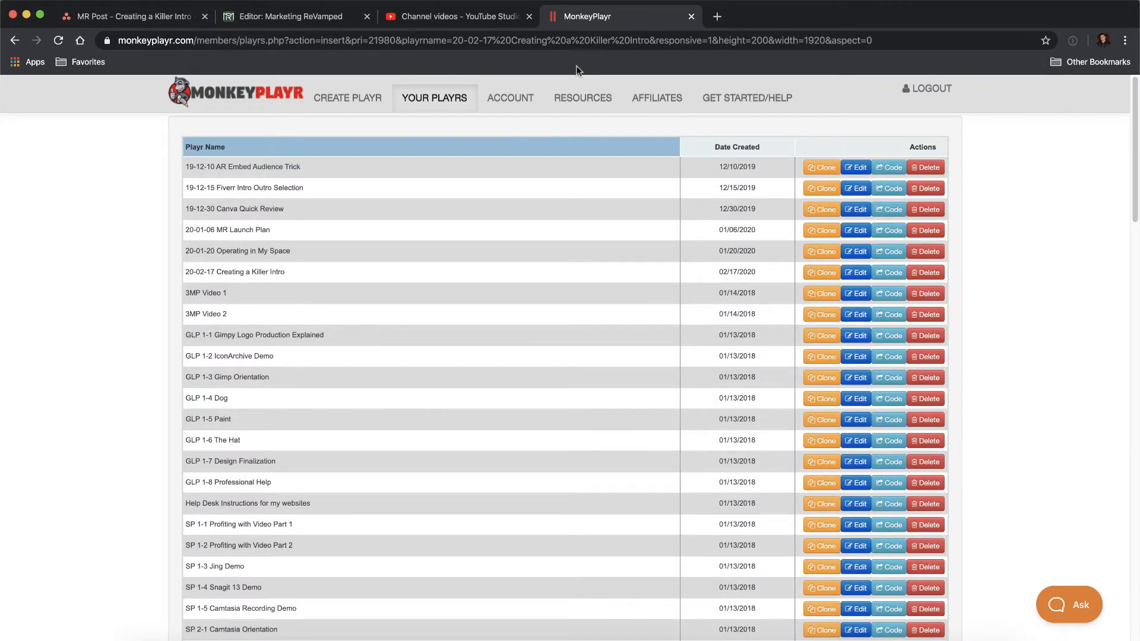
{"action": "left_click", "coordinate": [149, 22]}
{"action": "left_click", "coordinate": [798, 578]}
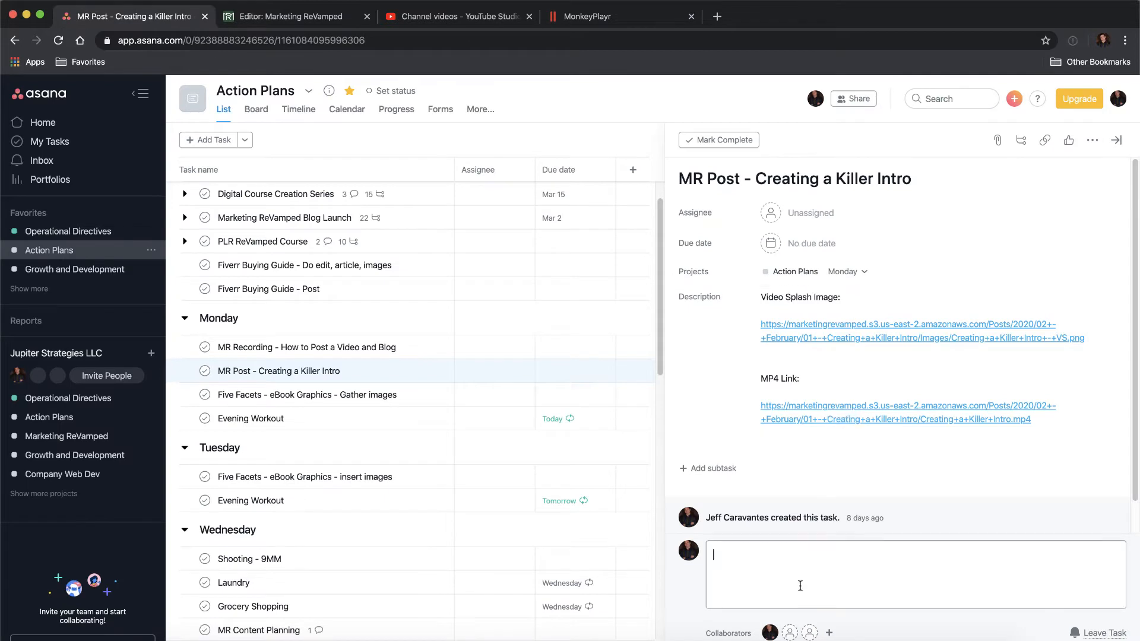
{"action": "type", "text": "21980"}
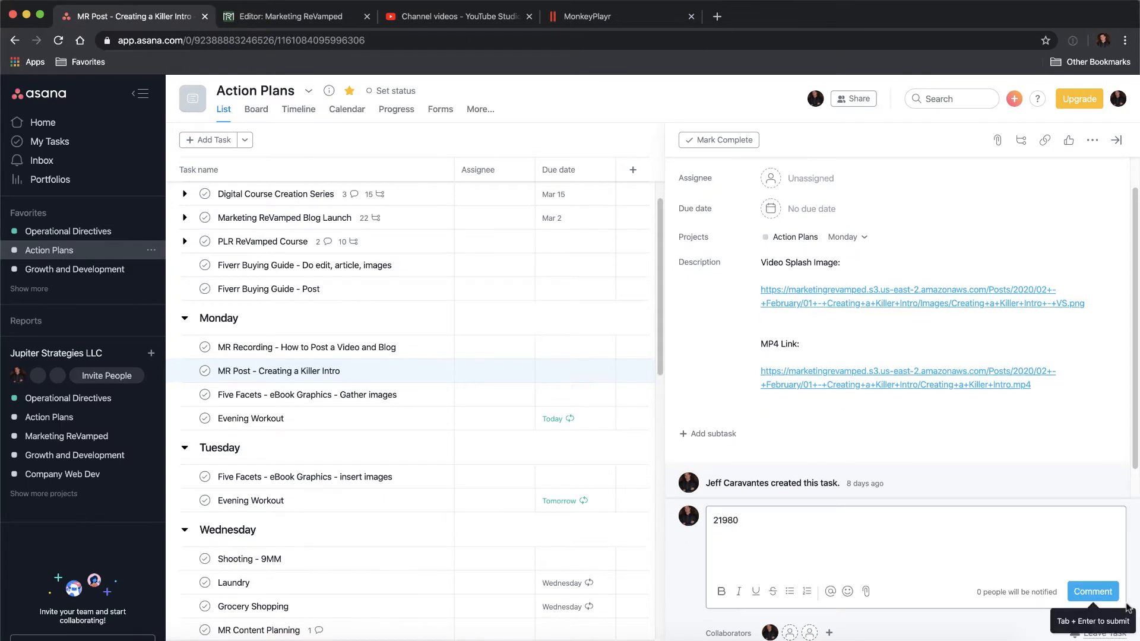
{"action": "left_click", "coordinate": [1092, 591]}
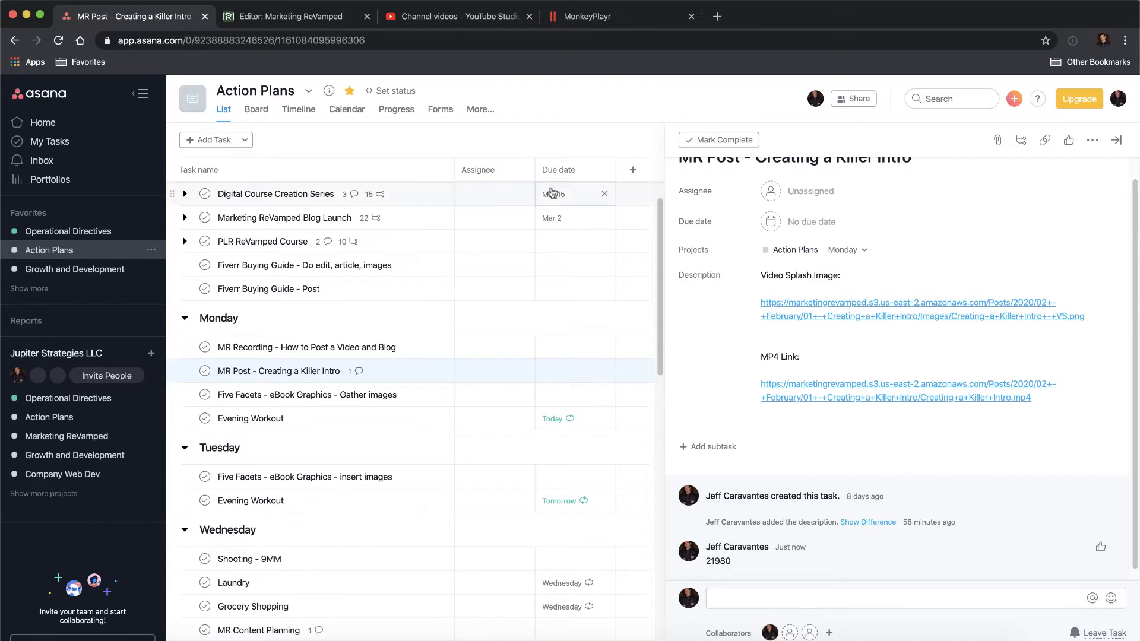
Step: Back in MonkeyPlayr, close the snippets dialog, sort the Playrs by newest creation date, then log out and close the site
{"action": "left_click", "coordinate": [567, 24]}
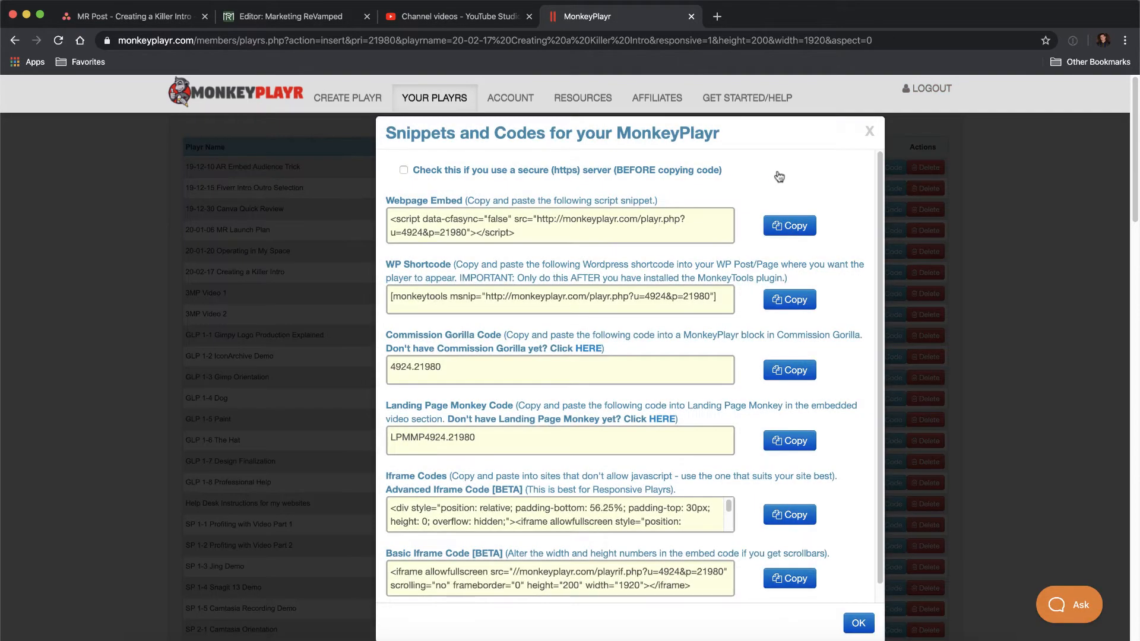
{"action": "left_click", "coordinate": [869, 131]}
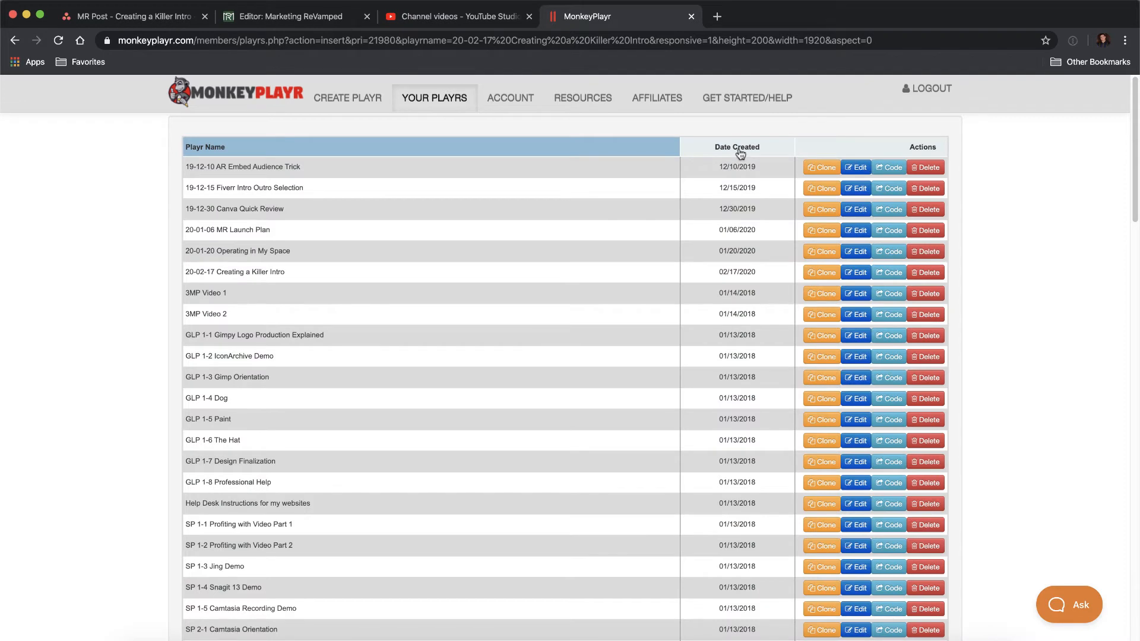
{"action": "left_click", "coordinate": [738, 150]}
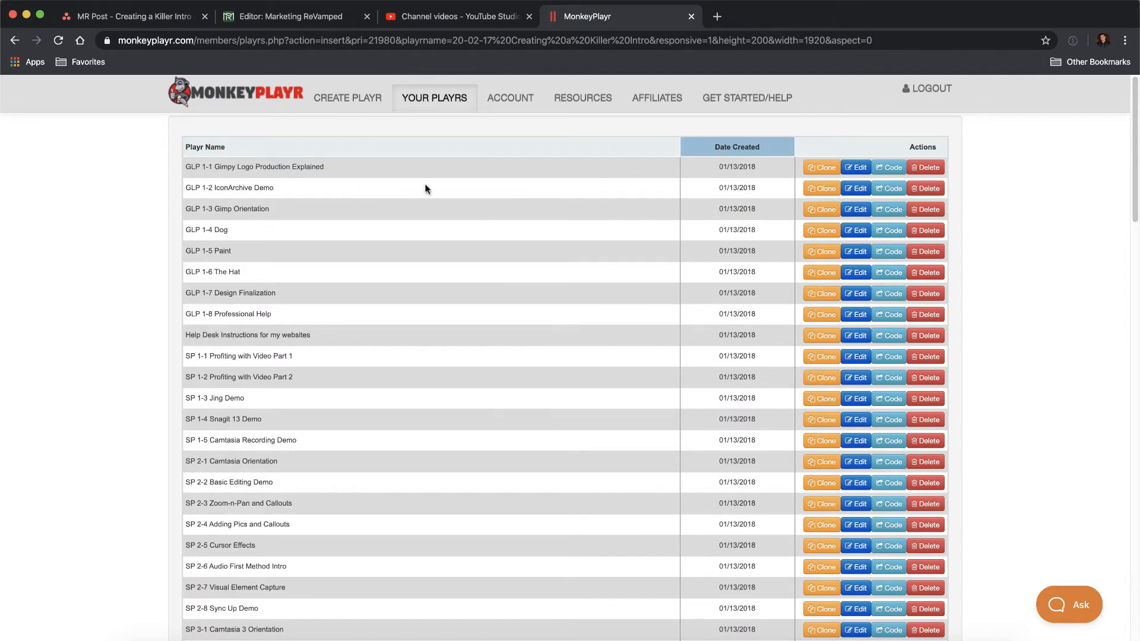
{"action": "left_click", "coordinate": [731, 148]}
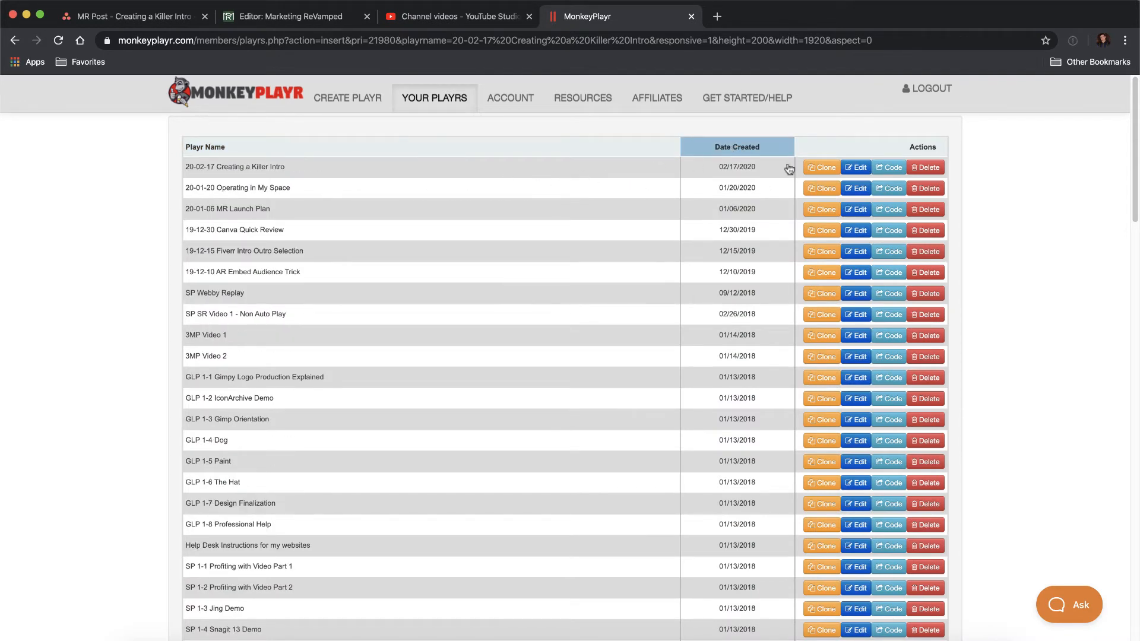
{"action": "left_click", "coordinate": [927, 88]}
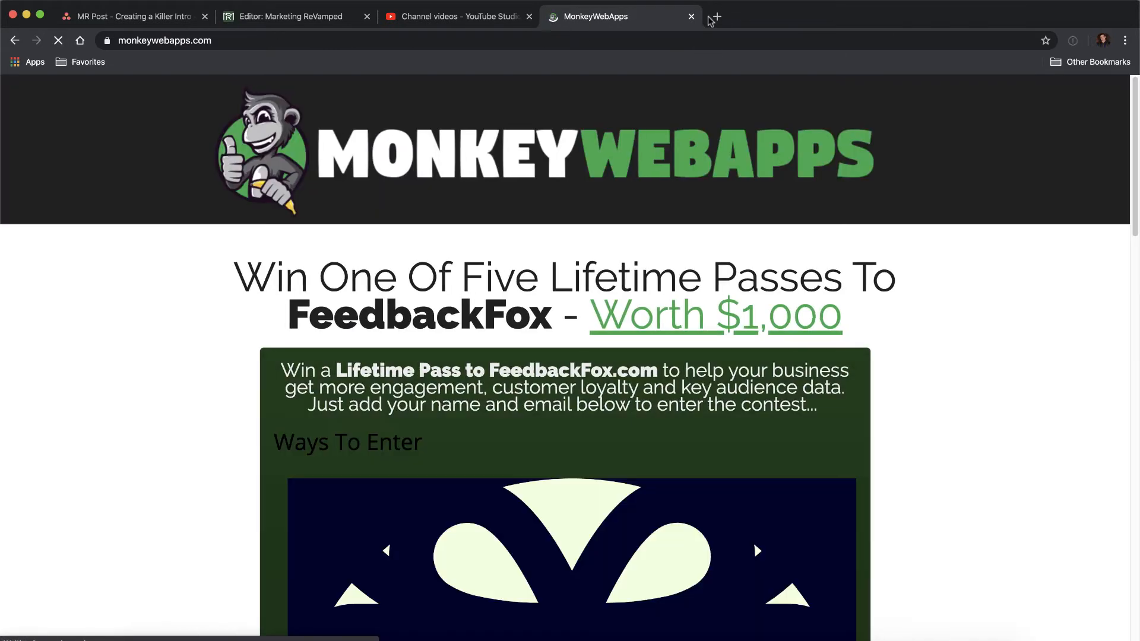
{"action": "left_click", "coordinate": [691, 16]}
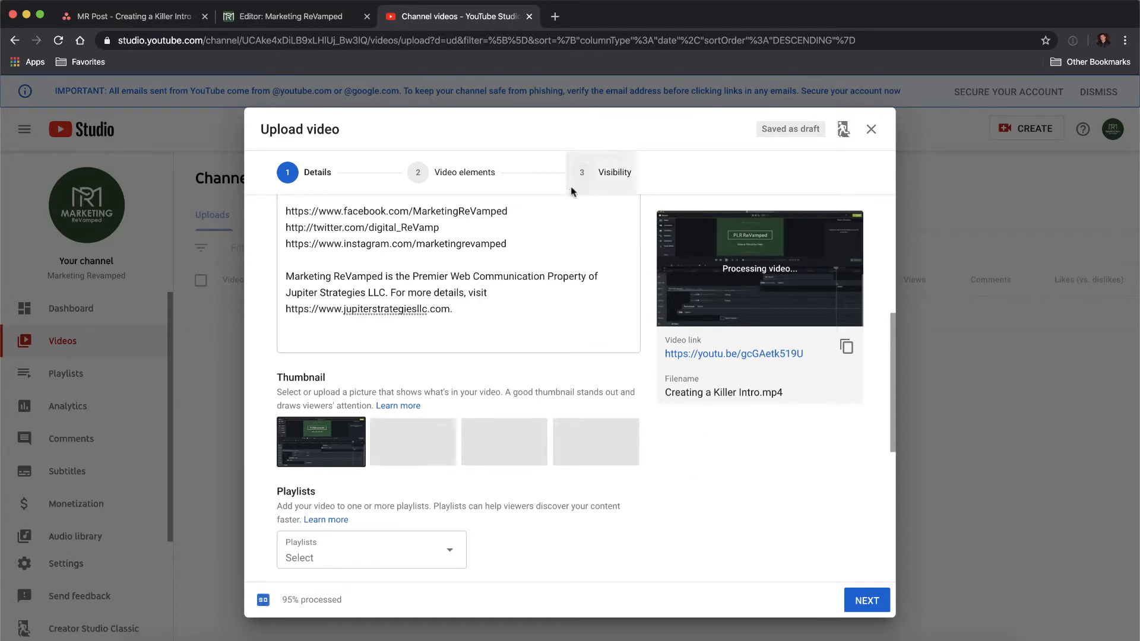
Step: Switch to the Marketing ReVamped site, dismiss the duplicate editor warning and look through the live Launching A Proper Blog post
{"action": "left_click", "coordinate": [290, 17]}
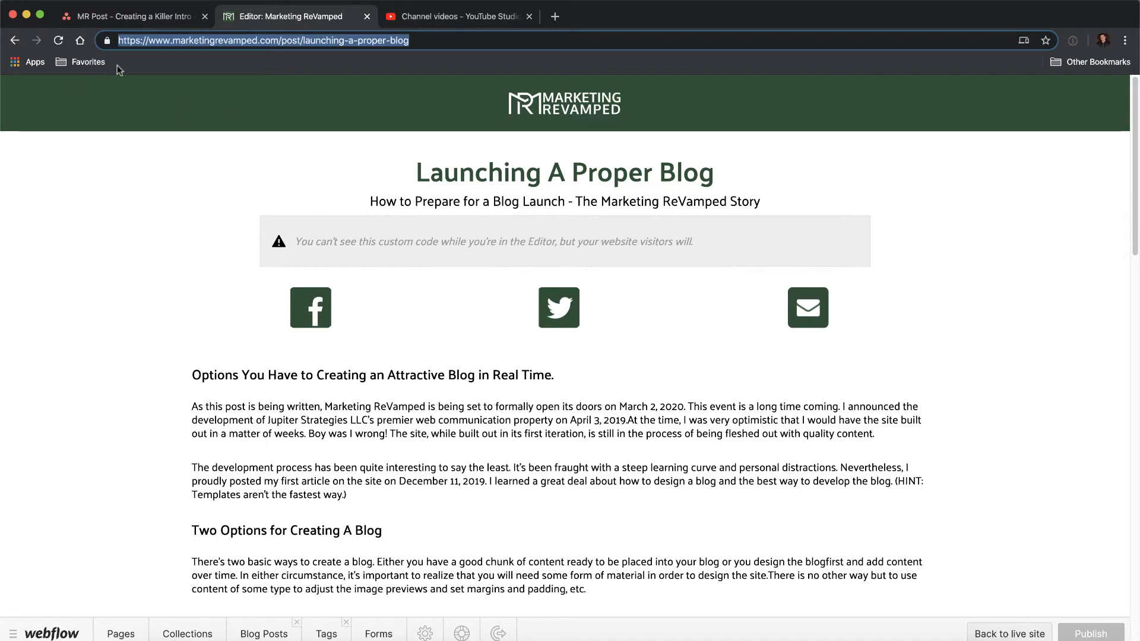
{"action": "left_click", "coordinate": [156, 248]}
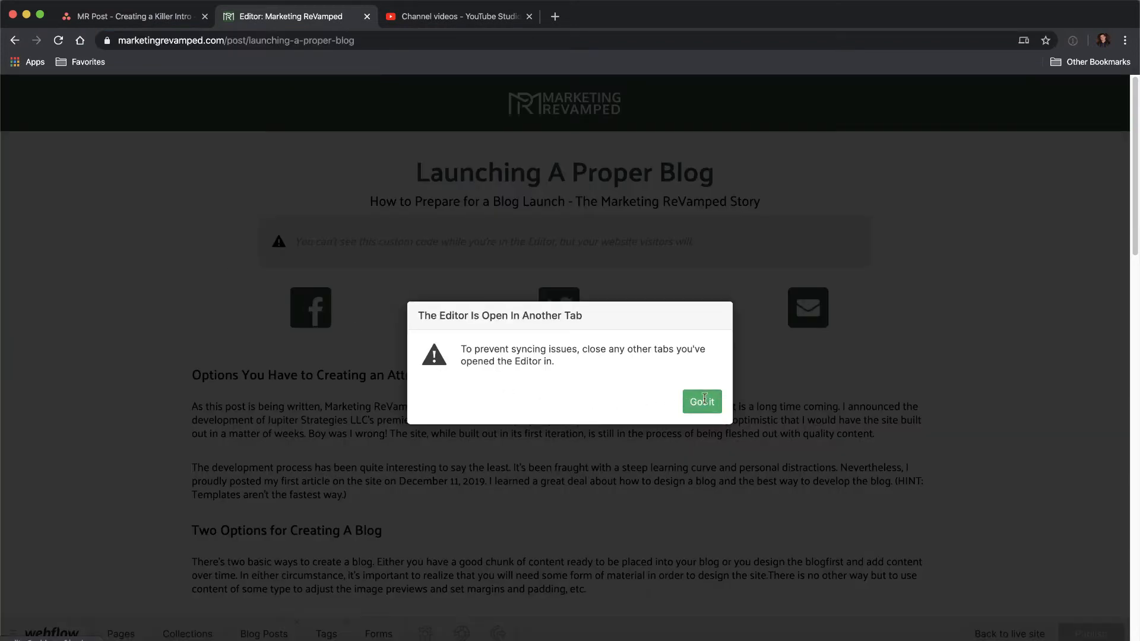
{"action": "left_click", "coordinate": [702, 401]}
{"action": "scroll", "coordinate": [202, 318], "scroll_direction": "down", "scroll_amount": 10}
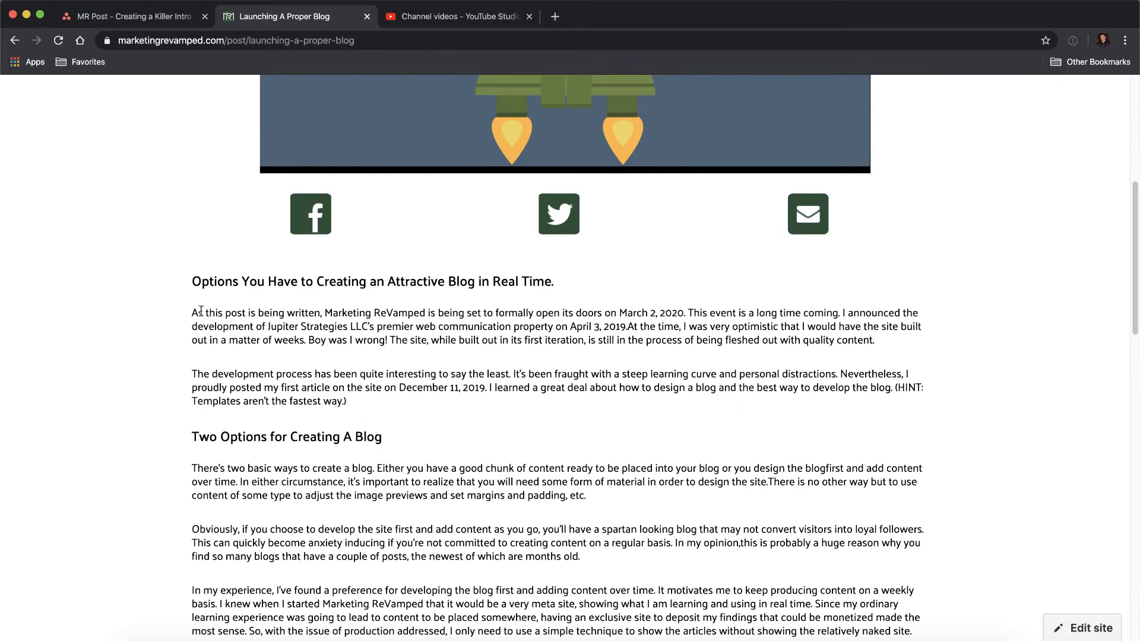
{"action": "scroll", "coordinate": [172, 356], "scroll_direction": "down", "scroll_amount": 5}
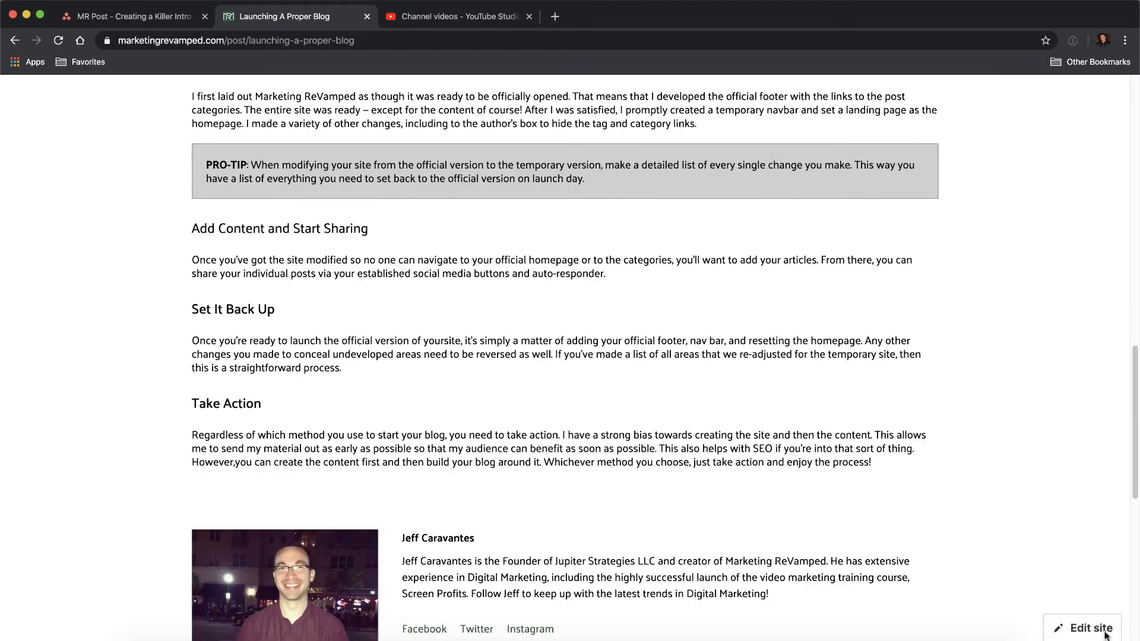
Step: Open the site in the Webflow editor and start a new blog post named Creating a Killer Intro
{"action": "left_click", "coordinate": [1076, 629]}
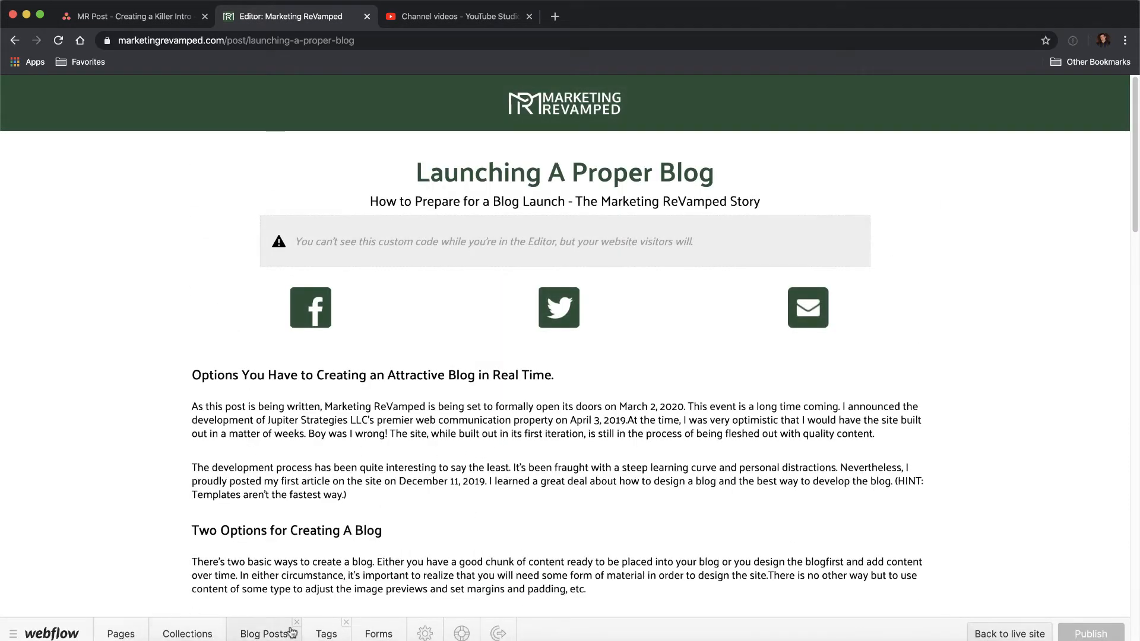
{"action": "left_click", "coordinate": [267, 633]}
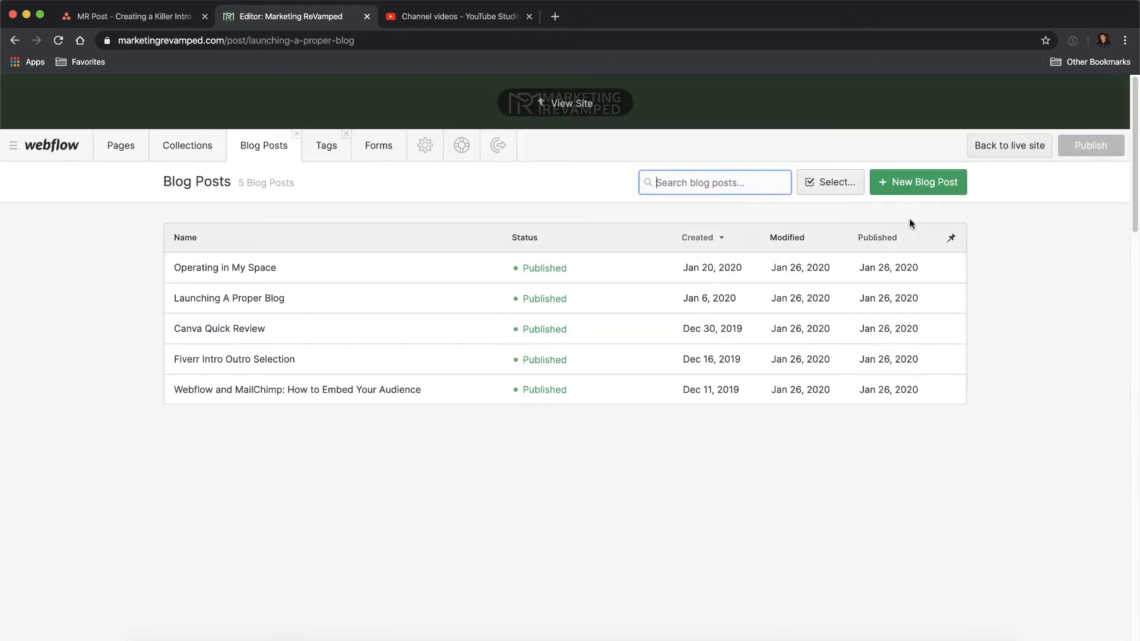
{"action": "left_click", "coordinate": [923, 189]}
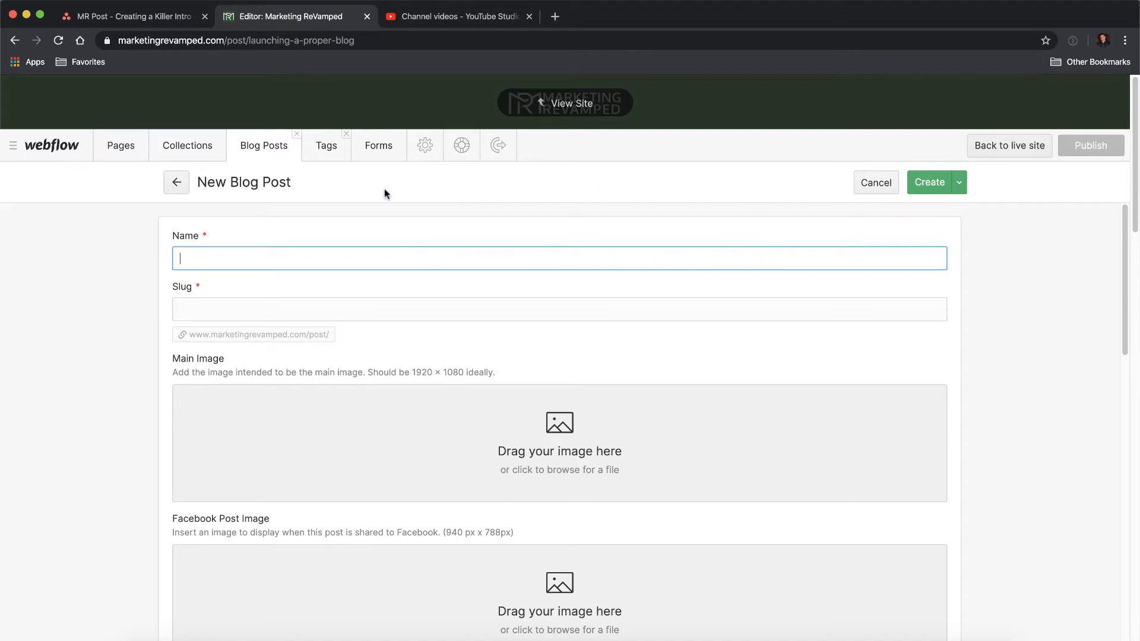
{"action": "type", "text": "Creatinng"}
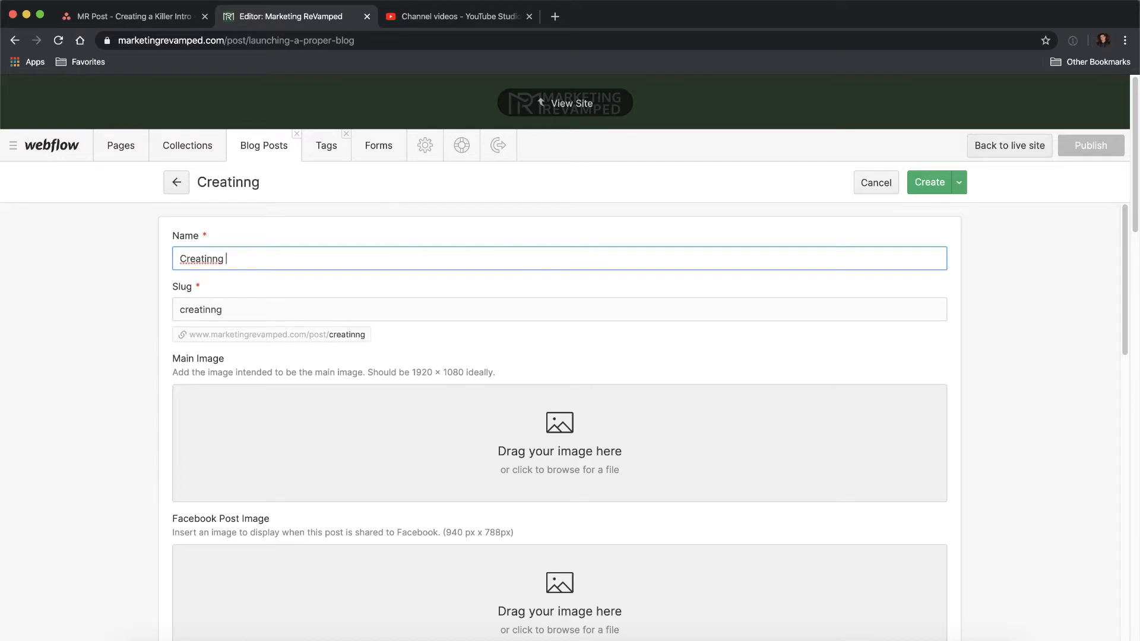
{"action": "key", "text": "BackSpace"}
{"action": "key", "text": "BackSpace"}
{"action": "type", "text": "a Killer"}
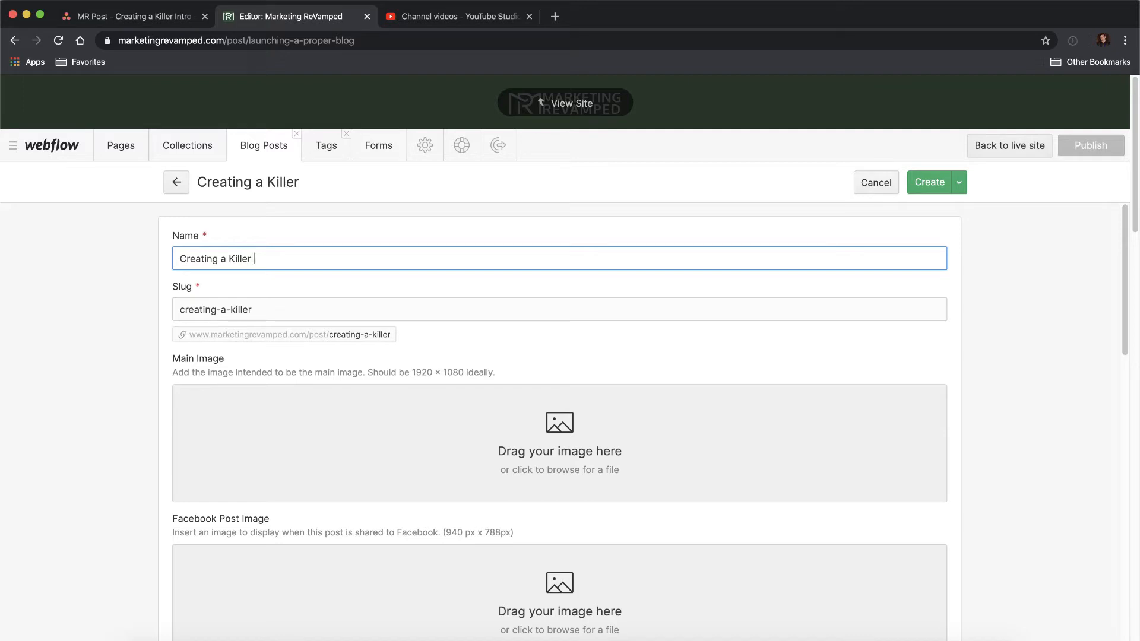
{"action": "type", "text": " Intro"}
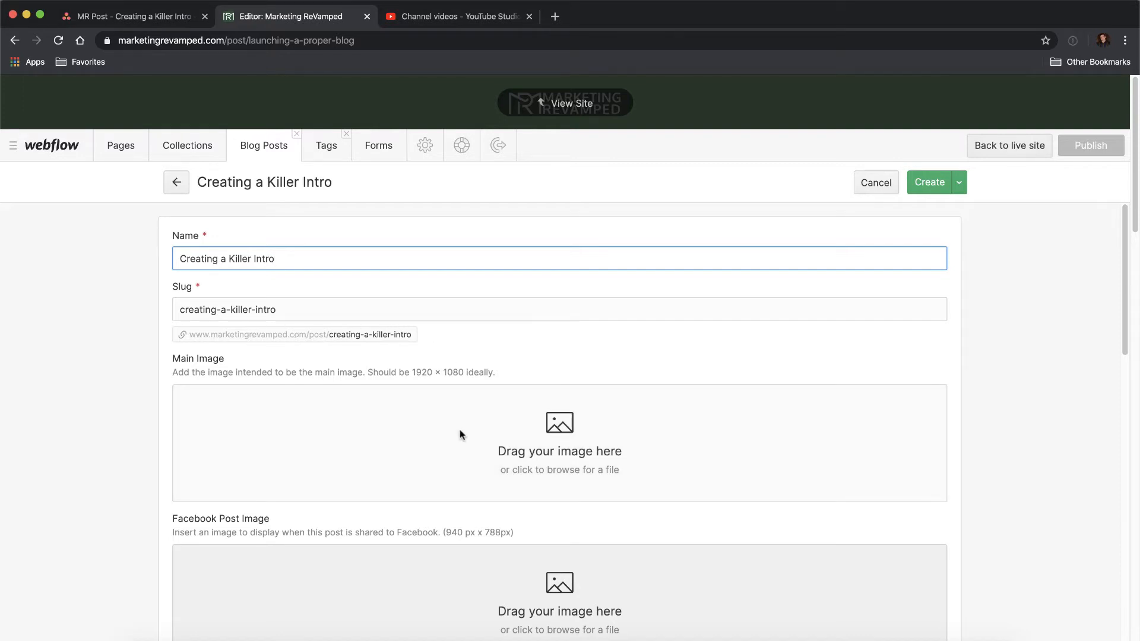
Step: Add Creating A Killer Intro - MI.png from the Images folder as the blog post's main image
{"action": "scroll", "coordinate": [416, 416], "scroll_direction": "down", "scroll_amount": 3}
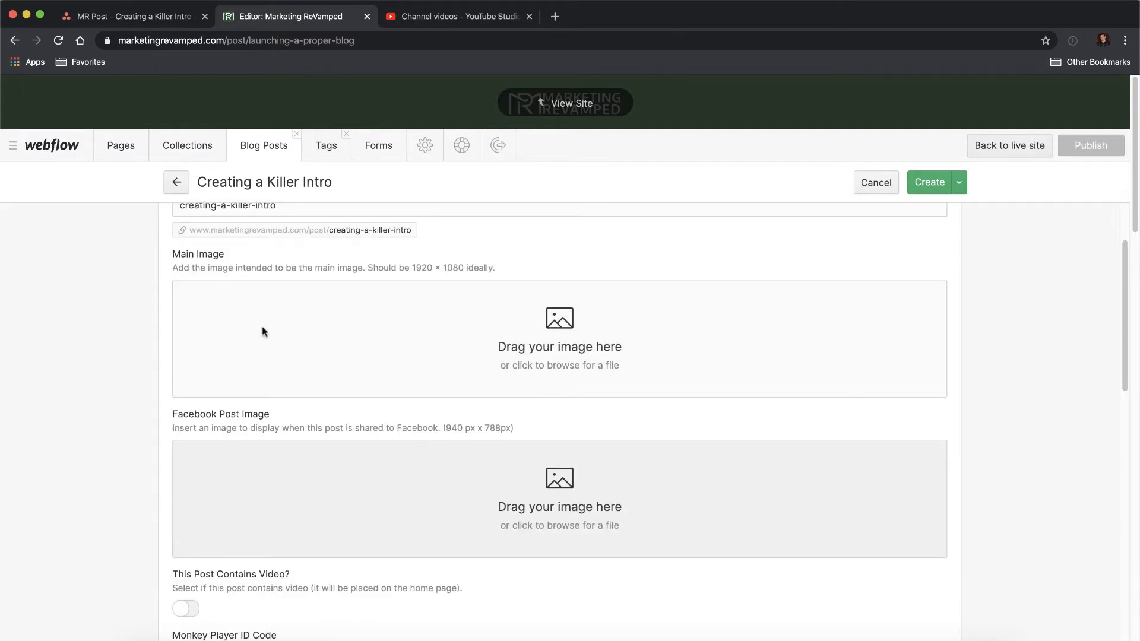
{"action": "left_click", "coordinate": [159, 638]}
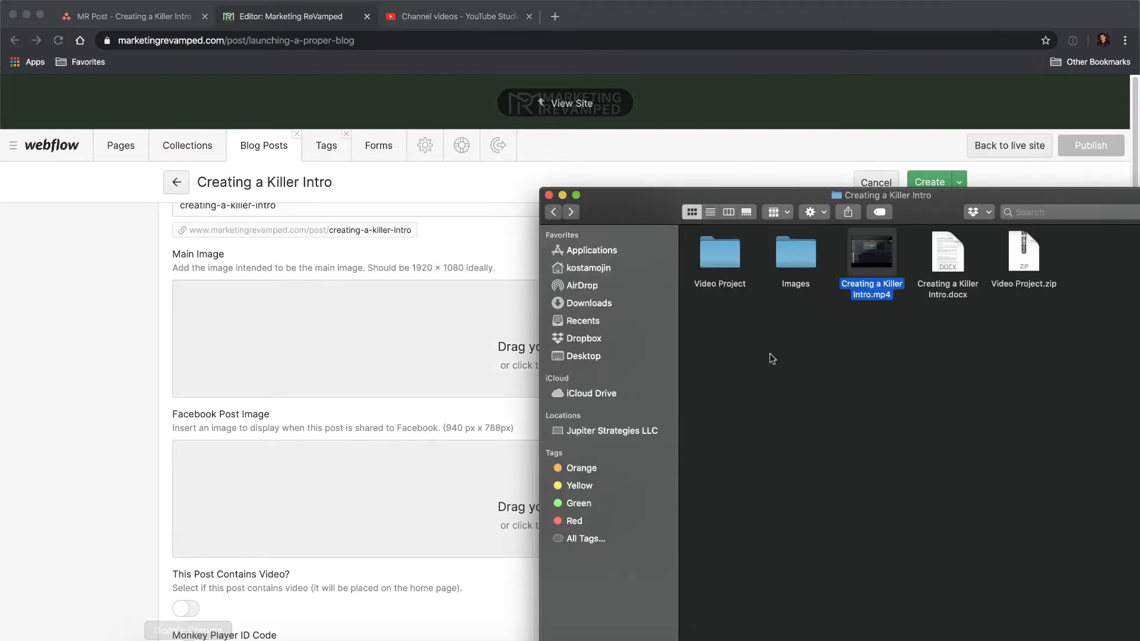
{"action": "double_click", "coordinate": [789, 255]}
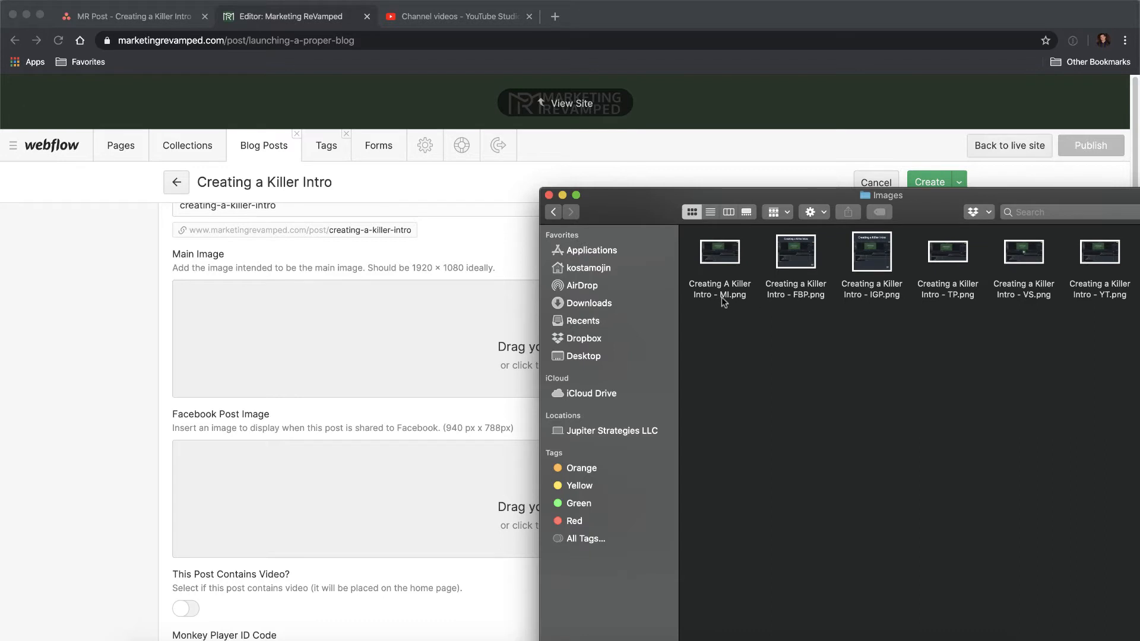
{"action": "left_click_drag", "start_coordinate": [722, 293], "coordinate": [404, 325]}
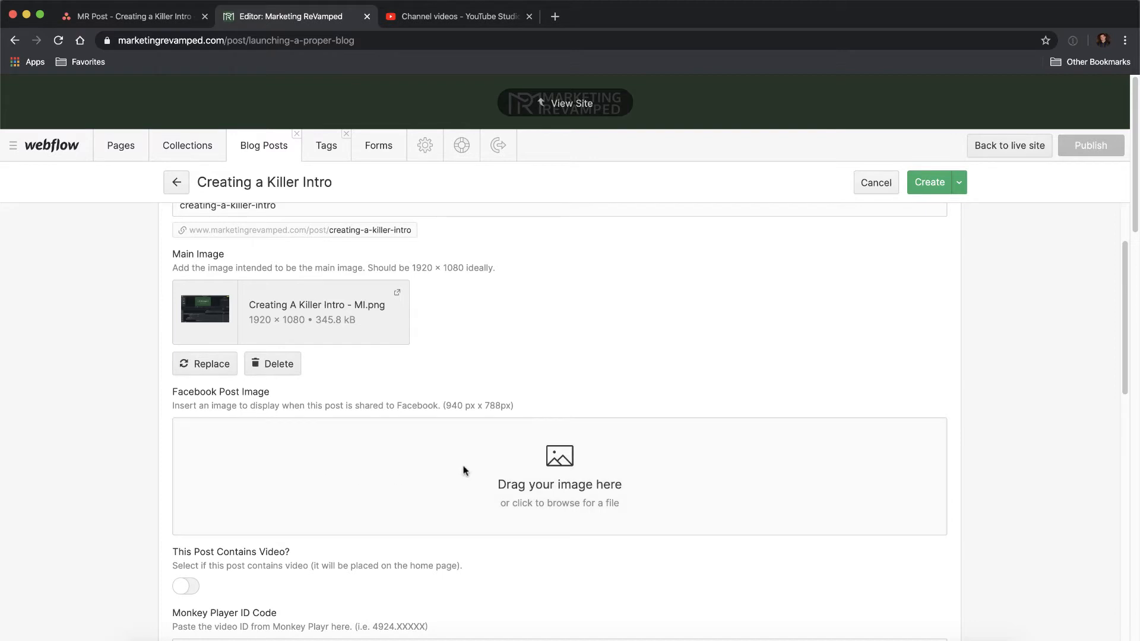
Step: Add Creating a Killer Intro - FBP.png from the Images folder as the post's Facebook Post Image
{"action": "left_click", "coordinate": [145, 636]}
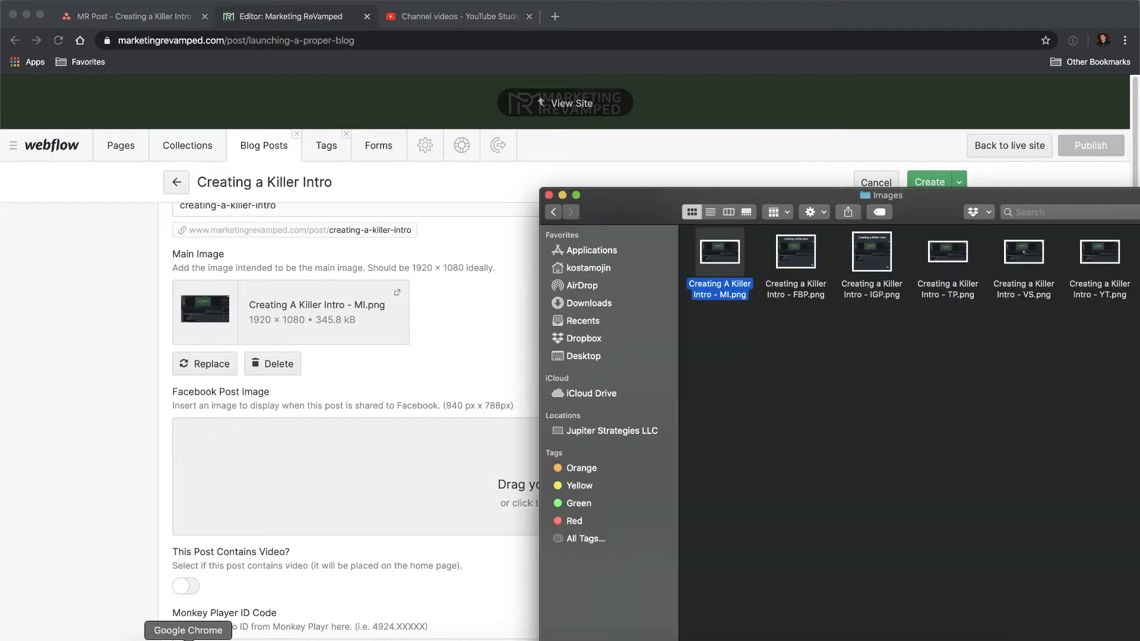
{"action": "left_click", "coordinate": [764, 428]}
{"action": "left_click_drag", "start_coordinate": [792, 260], "coordinate": [447, 458]}
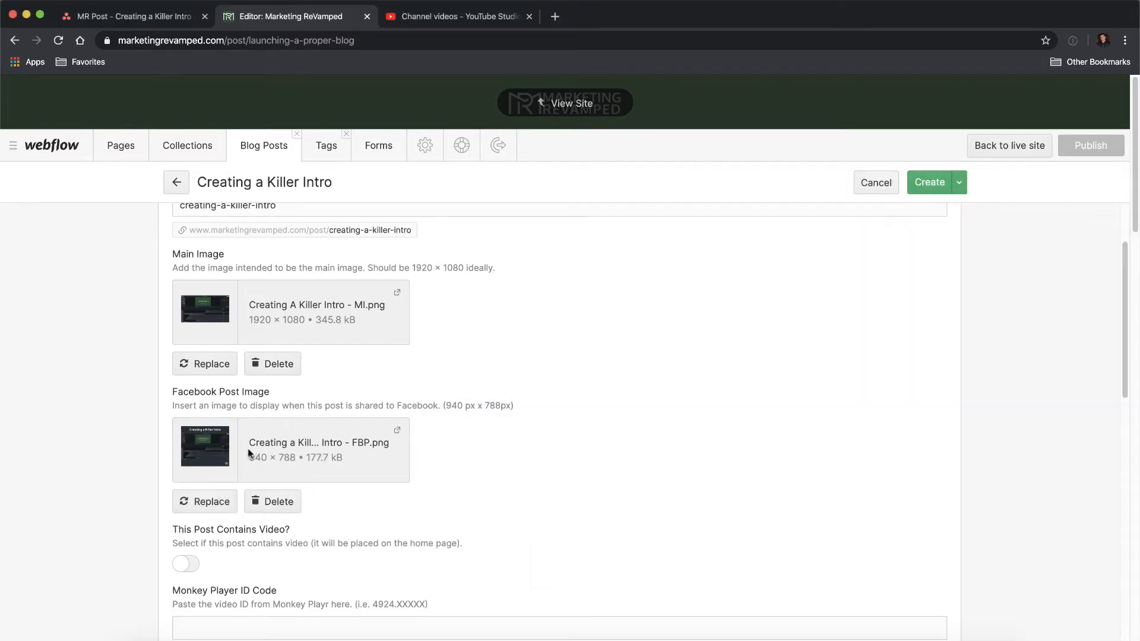
Step: Mark the blog post as containing video
{"action": "scroll", "coordinate": [227, 447], "scroll_direction": "down", "scroll_amount": 5}
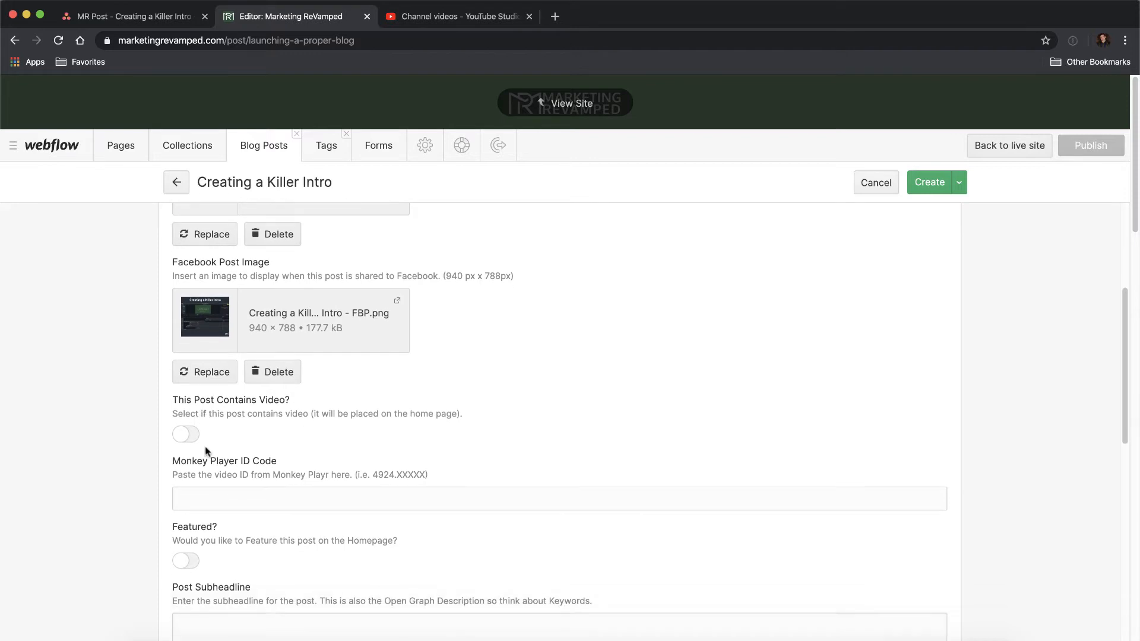
{"action": "scroll", "coordinate": [284, 340], "scroll_direction": "down", "scroll_amount": 2}
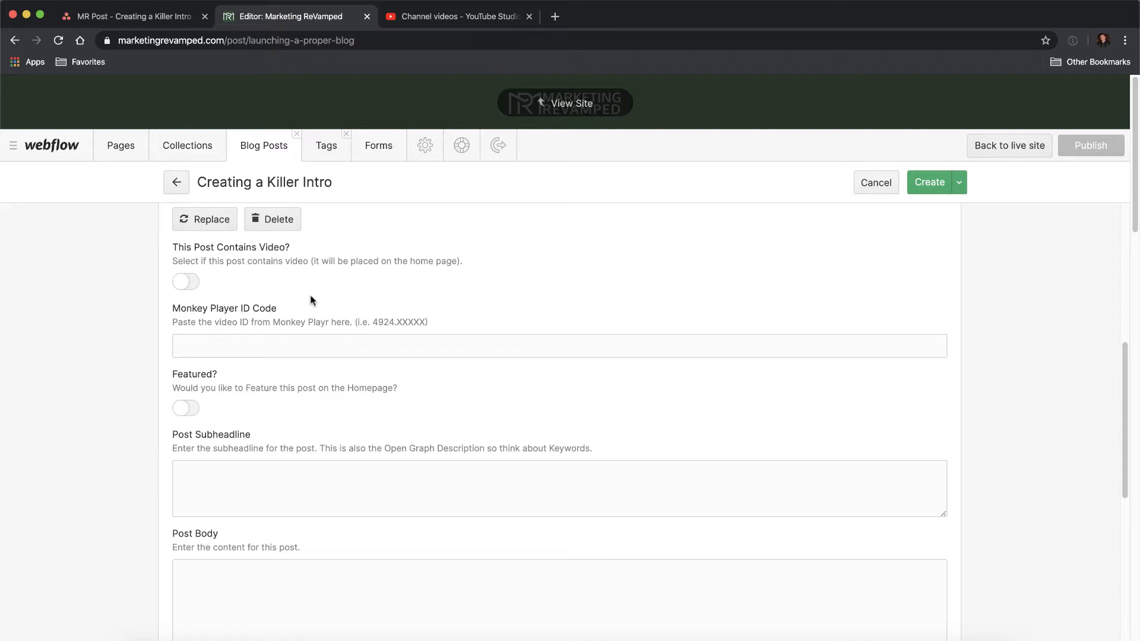
{"action": "left_click", "coordinate": [195, 286]}
{"action": "left_click", "coordinate": [184, 286]}
{"action": "left_click", "coordinate": [186, 284]}
Step: Copy the video ID 21980 from the Asana task comment into the Monkey Player ID Code and feature the post on the homepage
{"action": "left_click", "coordinate": [213, 348]}
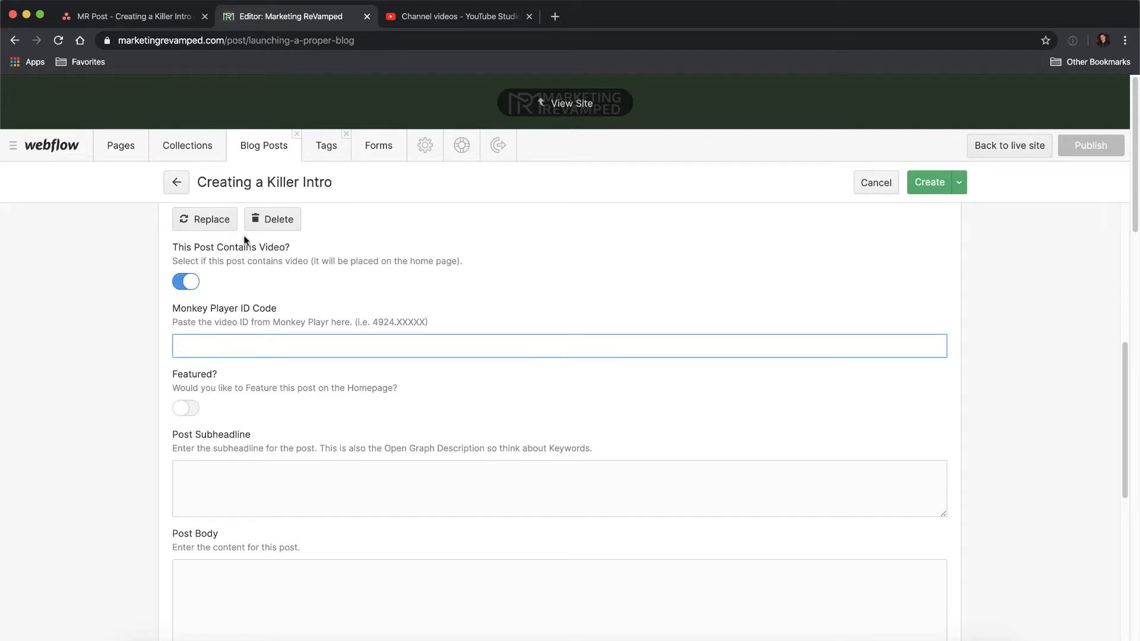
{"action": "left_click", "coordinate": [170, 23]}
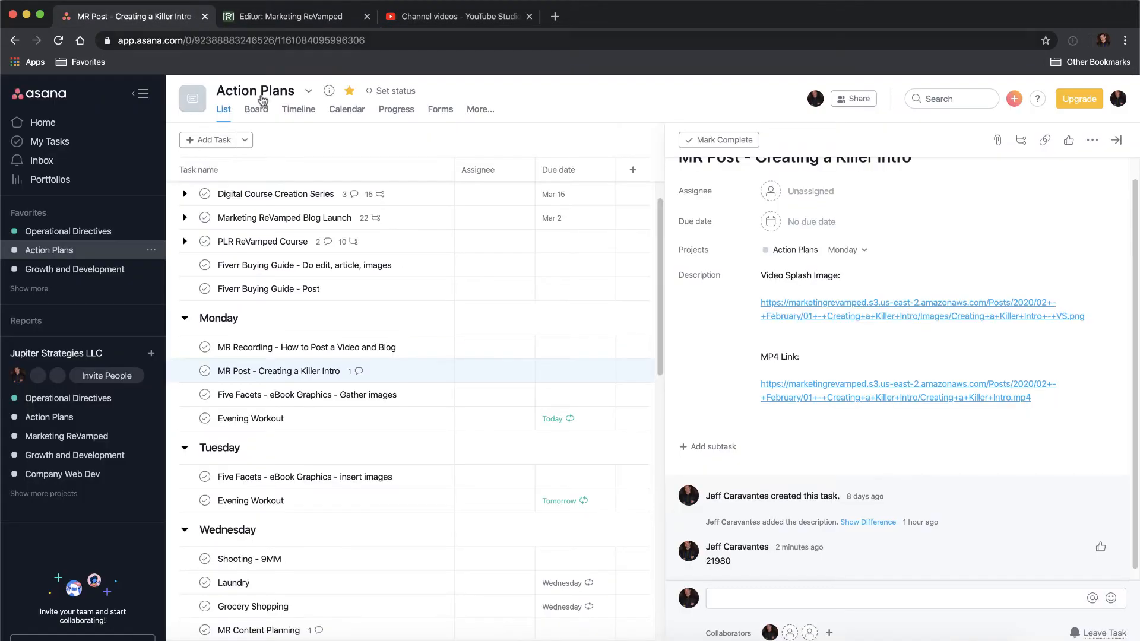
{"action": "double_click", "coordinate": [717, 562]}
{"action": "key", "text": "super+c"}
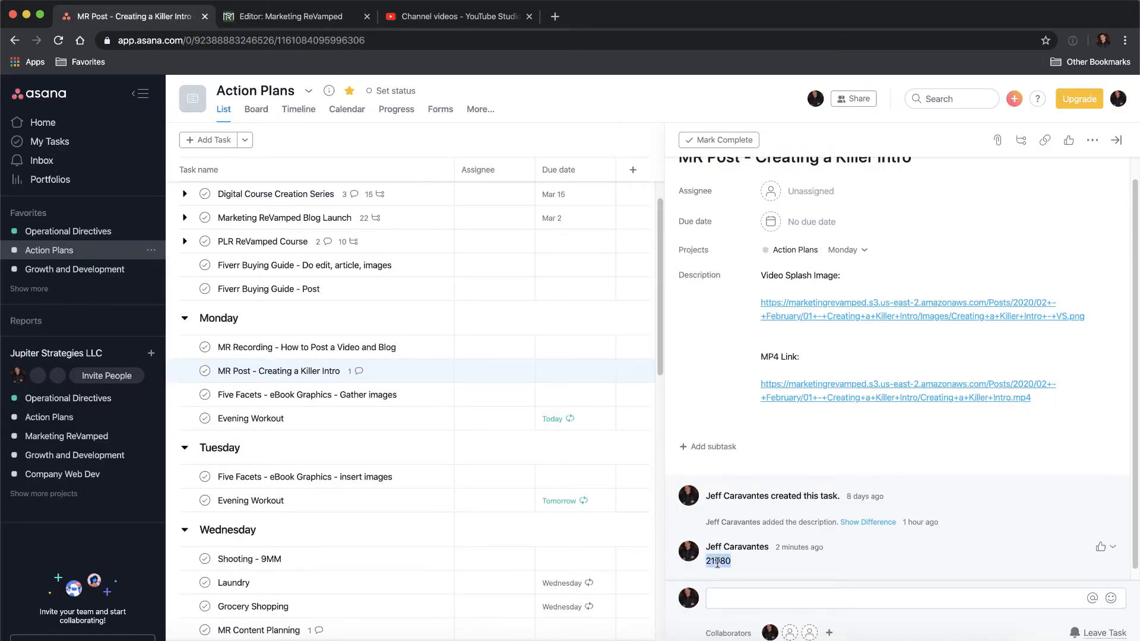
{"action": "left_click", "coordinate": [294, 24]}
{"action": "key", "text": "super+v"}
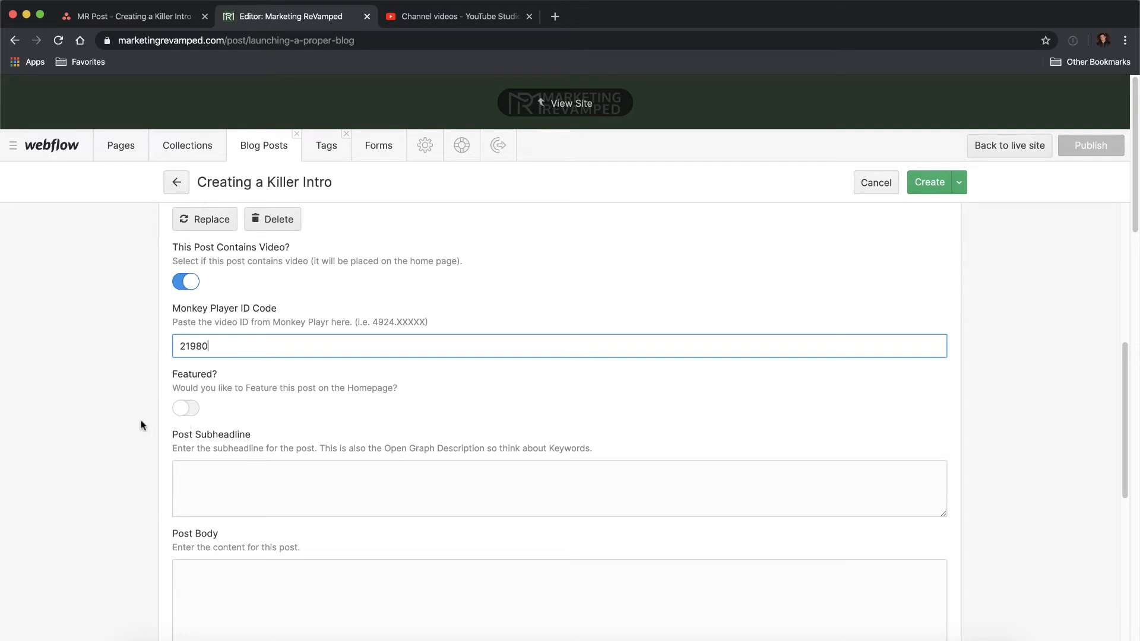
{"action": "left_click", "coordinate": [257, 415]}
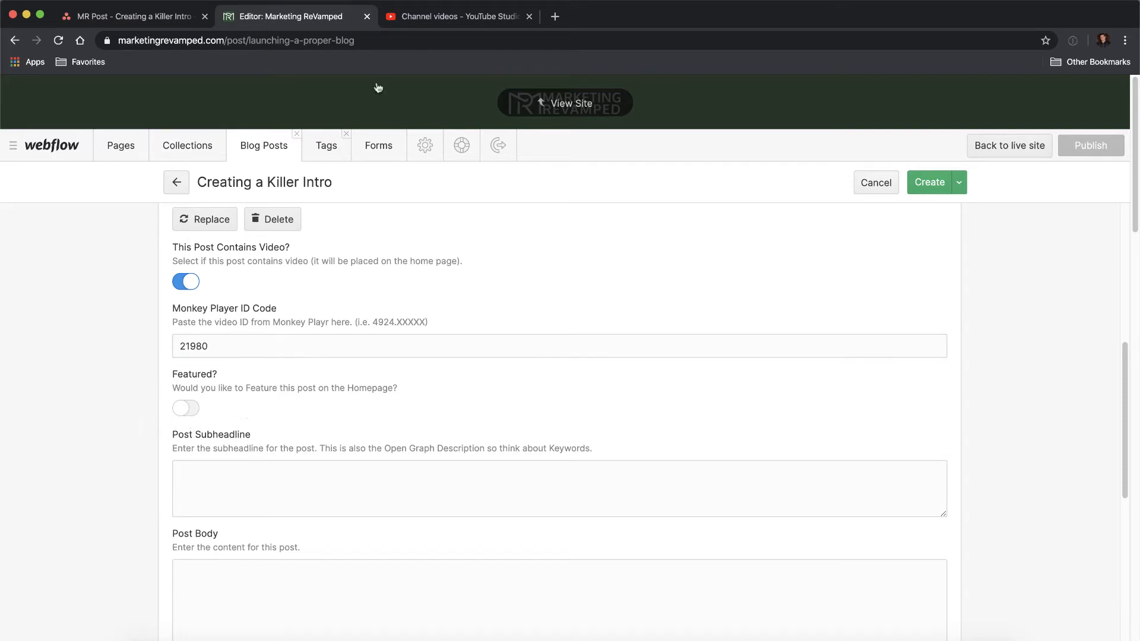
{"action": "left_click", "coordinate": [193, 415]}
Step: Copy the heading The SIMPLE Method for Creating Intro Video from the Word document into the Post Subheadline
{"action": "scroll", "coordinate": [419, 365], "scroll_direction": "down", "scroll_amount": 2}
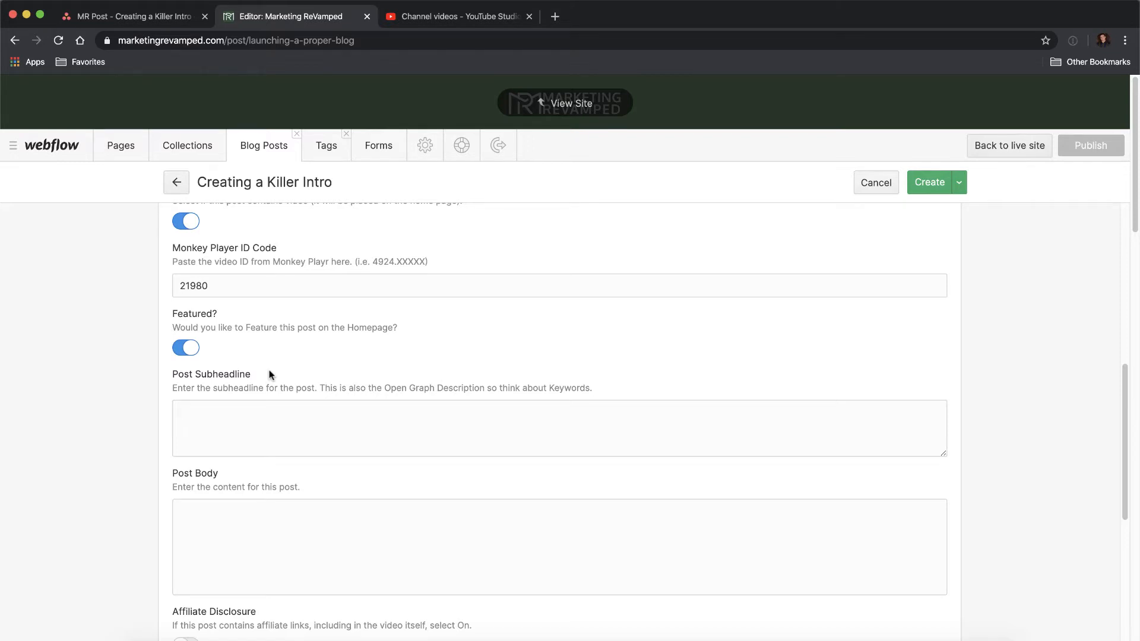
{"action": "left_click", "coordinate": [275, 425]}
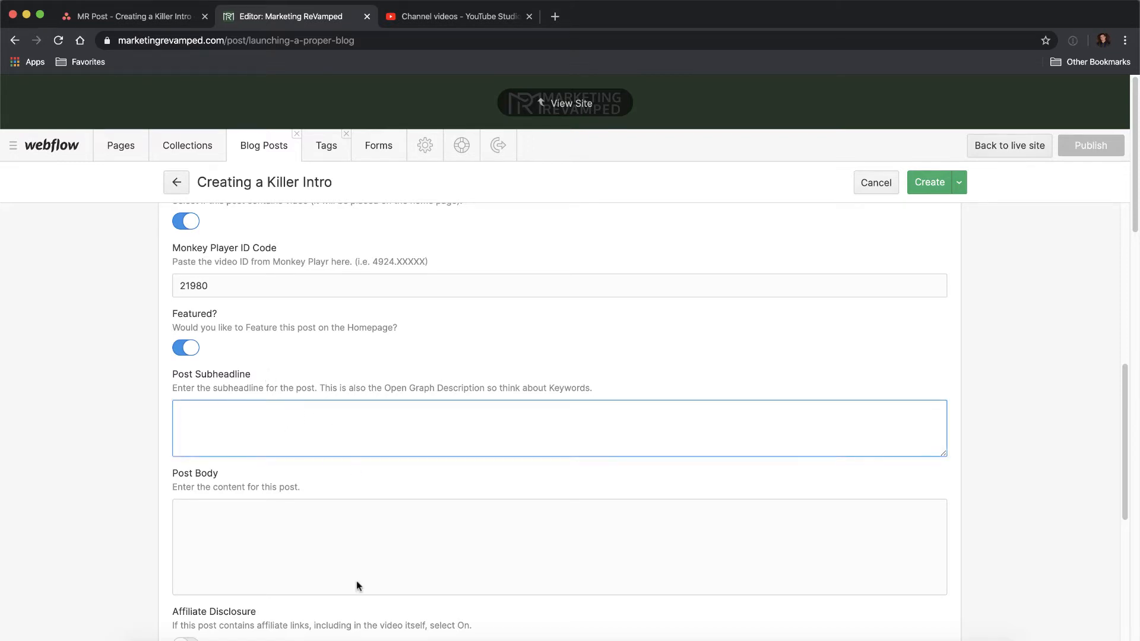
{"action": "left_click", "coordinate": [475, 636]}
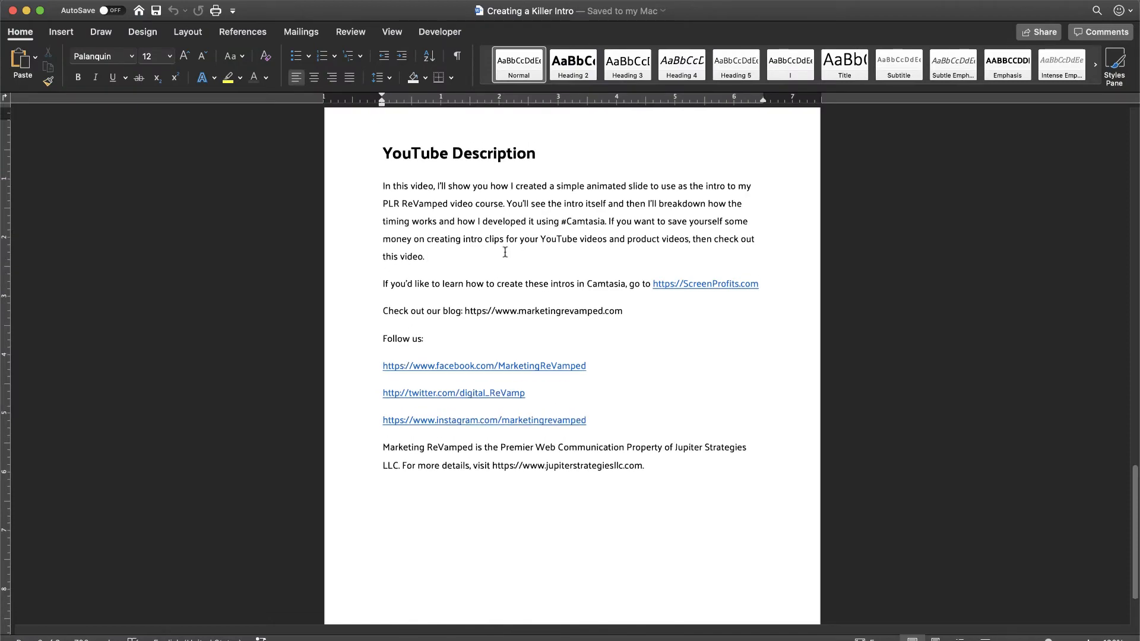
{"action": "scroll", "coordinate": [506, 252], "scroll_direction": "up", "scroll_amount": 10}
{"action": "scroll", "coordinate": [507, 251], "scroll_direction": "up", "scroll_amount": 10}
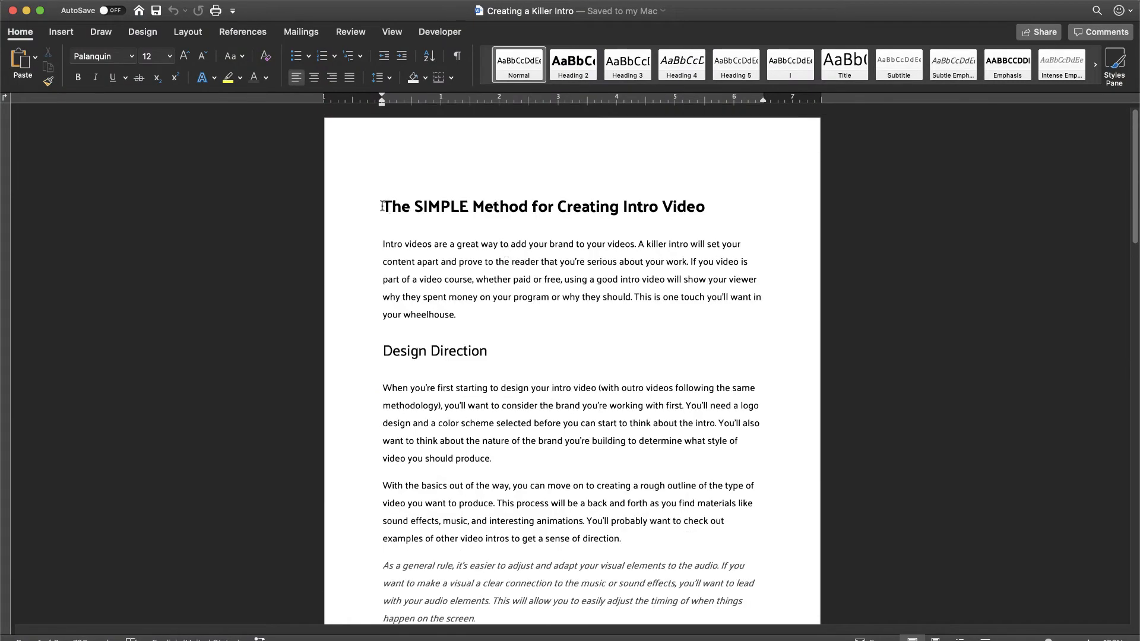
{"action": "left_click_drag", "start_coordinate": [385, 207], "coordinate": [705, 206]}
{"action": "key", "text": "super+c"}
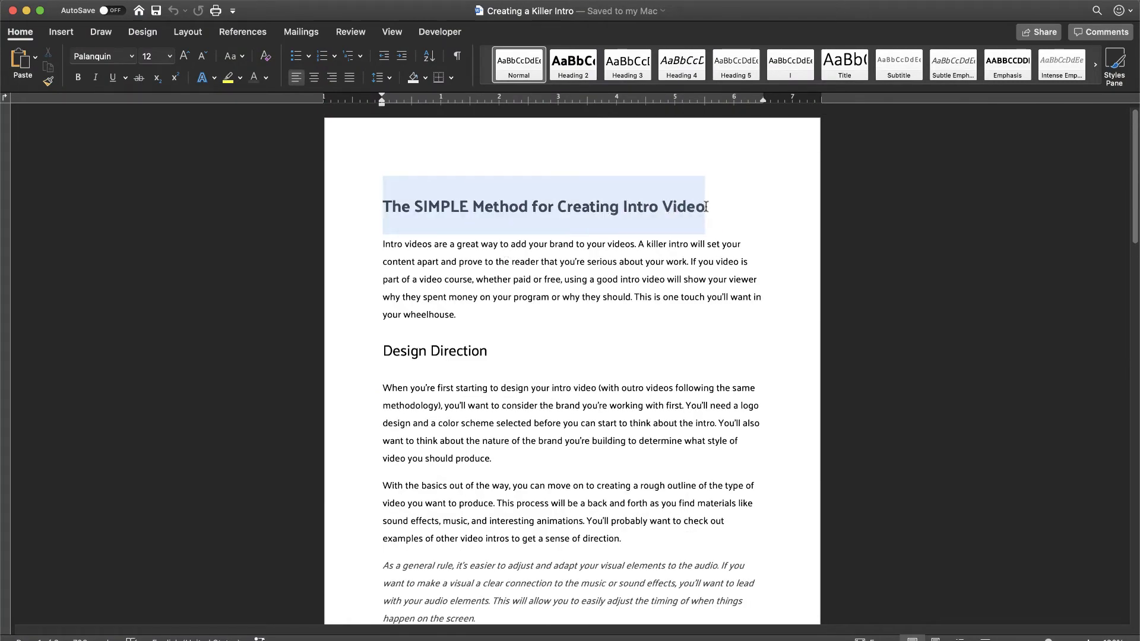
{"action": "key", "text": "super+Tab"}
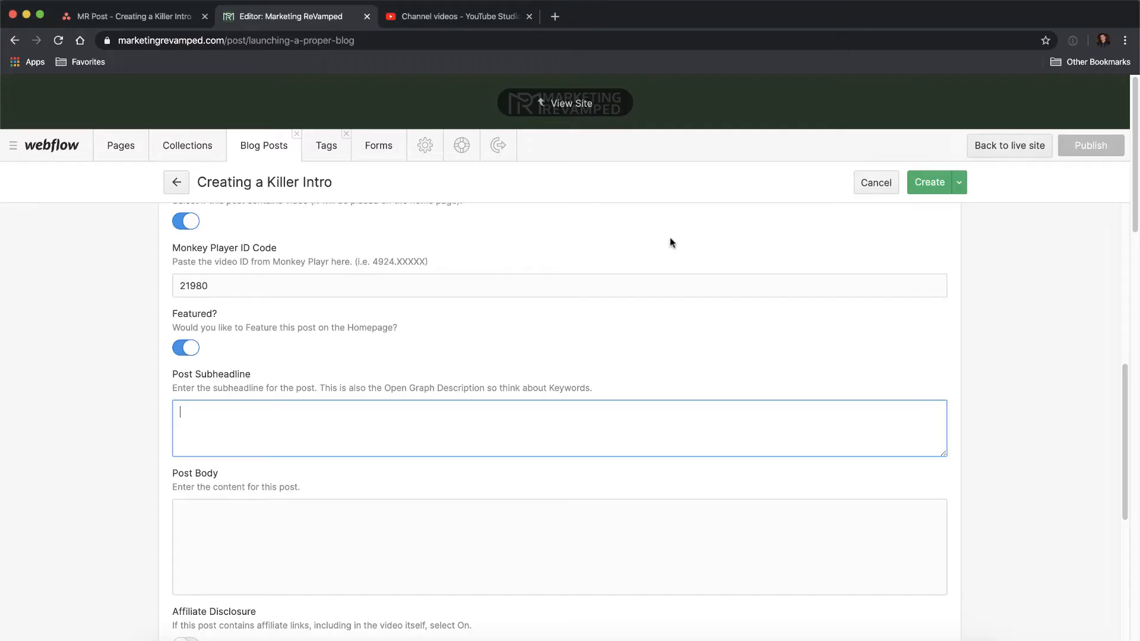
{"action": "key", "text": "super+v"}
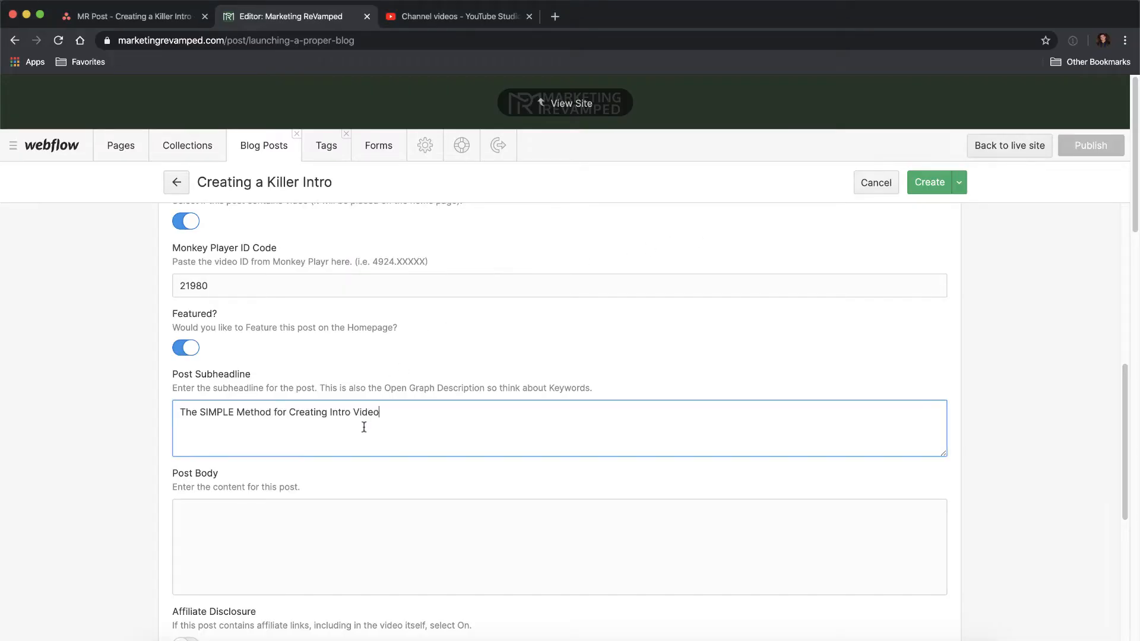
Step: Copy the article text below the main heading in the Word document and paste it into the Post Body
{"action": "left_click", "coordinate": [355, 523]}
{"action": "scroll", "coordinate": [212, 528], "scroll_direction": "down", "scroll_amount": 3}
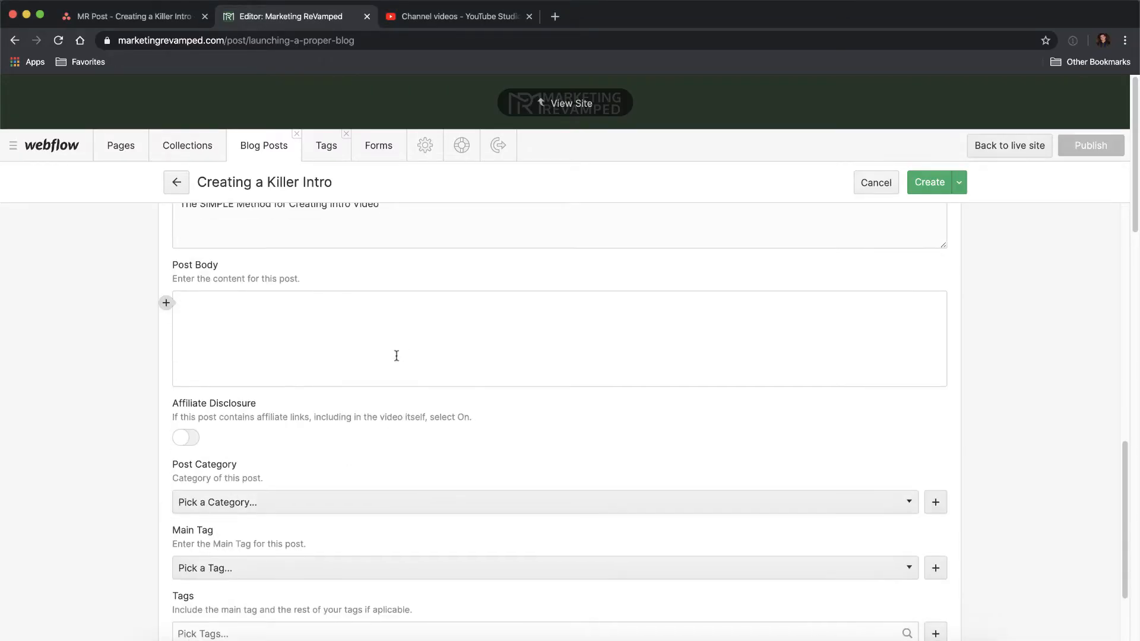
{"action": "scroll", "coordinate": [394, 354], "scroll_direction": "up", "scroll_amount": 1}
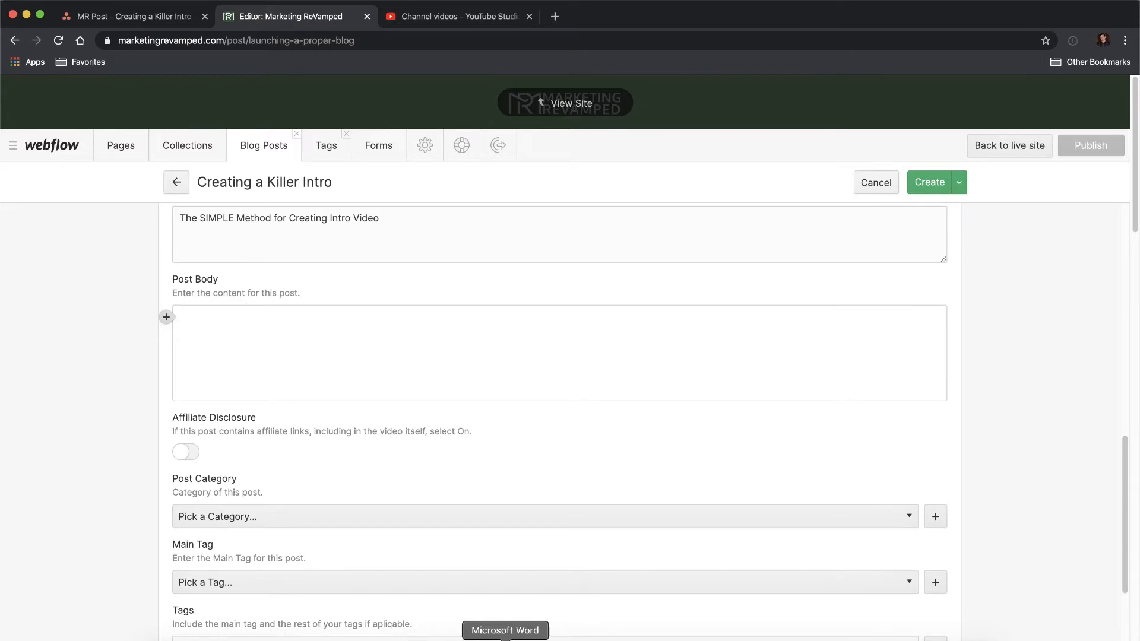
{"action": "left_click", "coordinate": [511, 635]}
{"action": "left_click", "coordinate": [396, 279]}
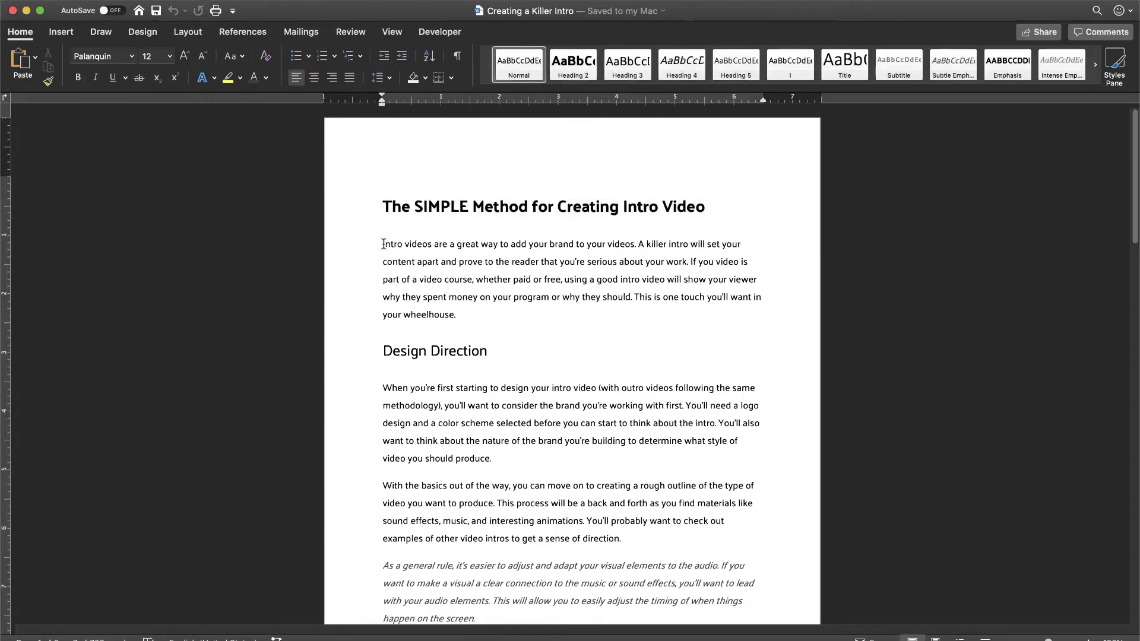
{"action": "left_click_drag", "start_coordinate": [383, 244], "coordinate": [448, 247]}
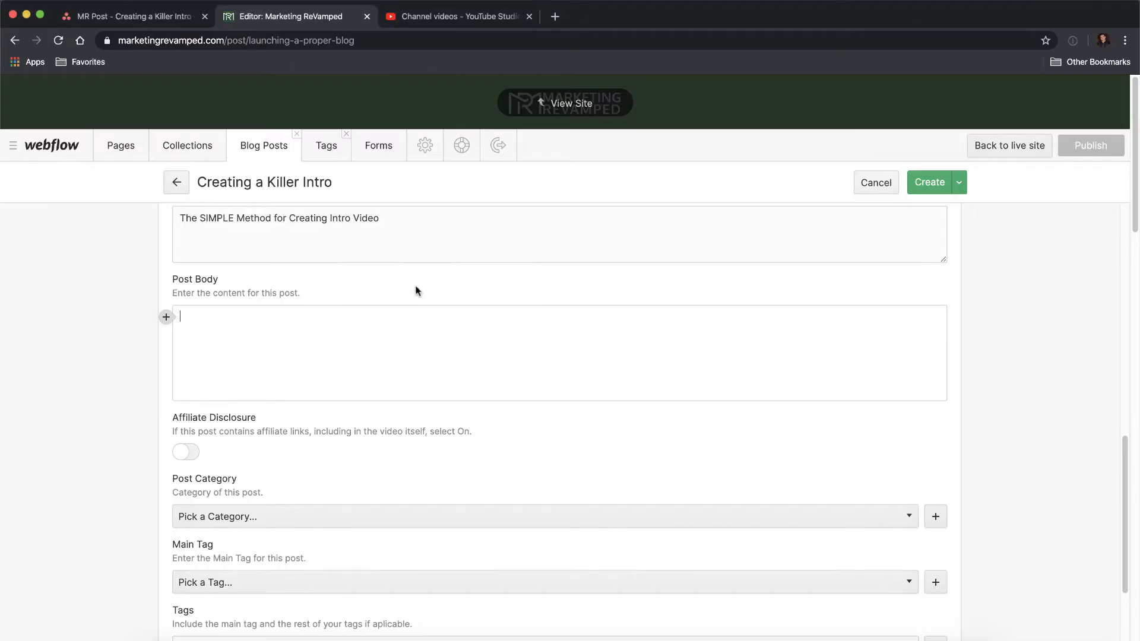
{"action": "key", "text": "super+v"}
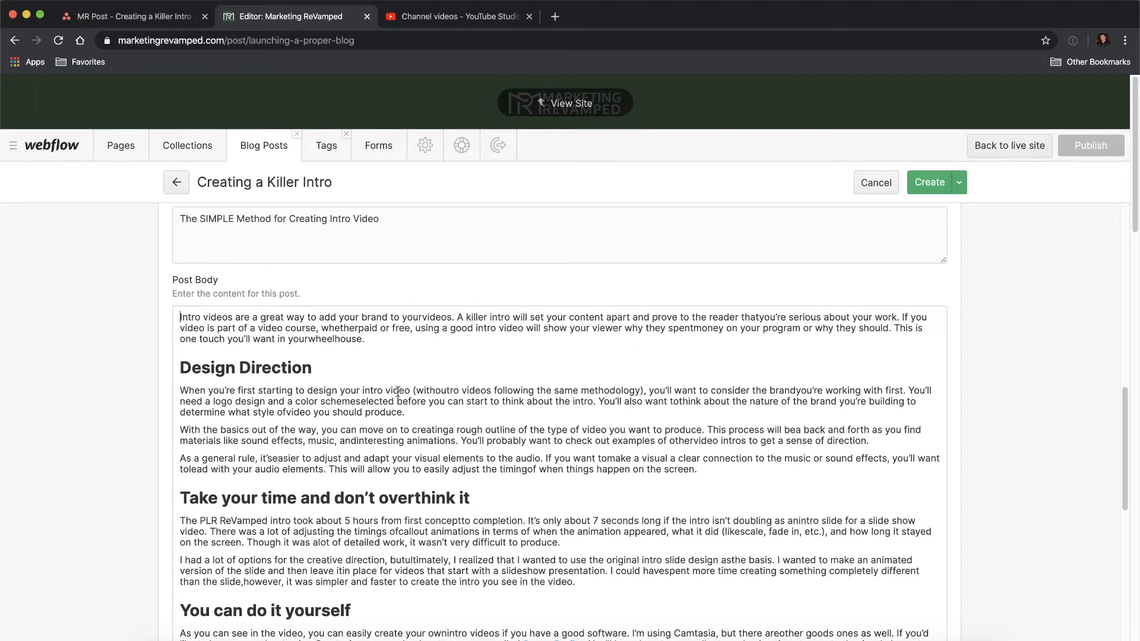
Step: Proofread the pasted Post Body and restore the missing spaces between run-together words
{"action": "scroll", "coordinate": [459, 419], "scroll_direction": "down", "scroll_amount": 4}
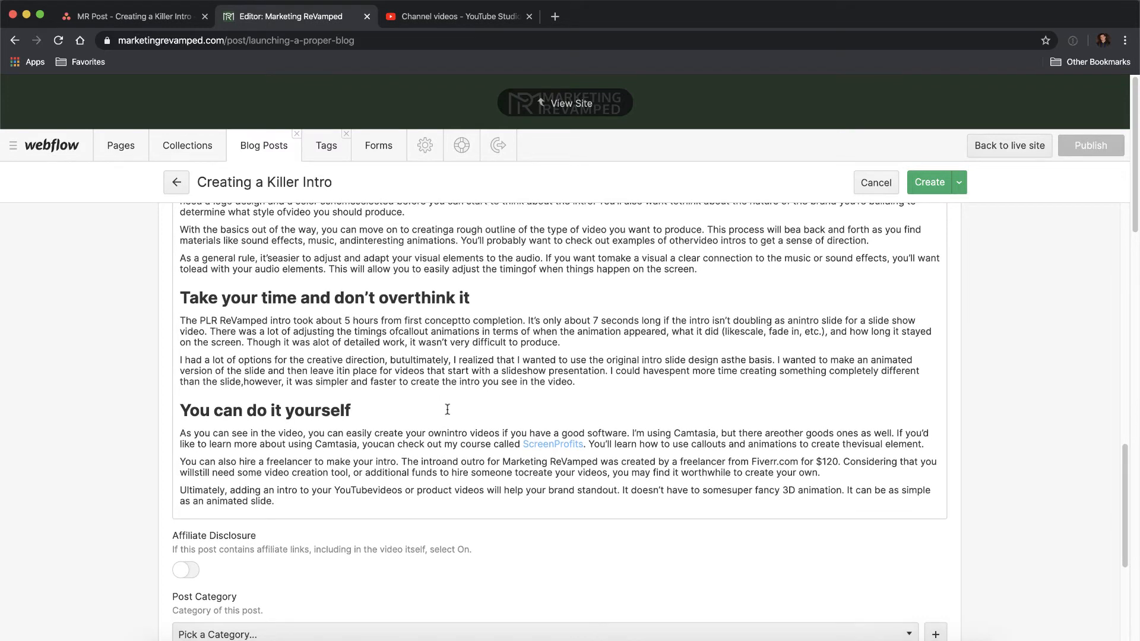
{"action": "scroll", "coordinate": [446, 410], "scroll_direction": "up", "scroll_amount": 5}
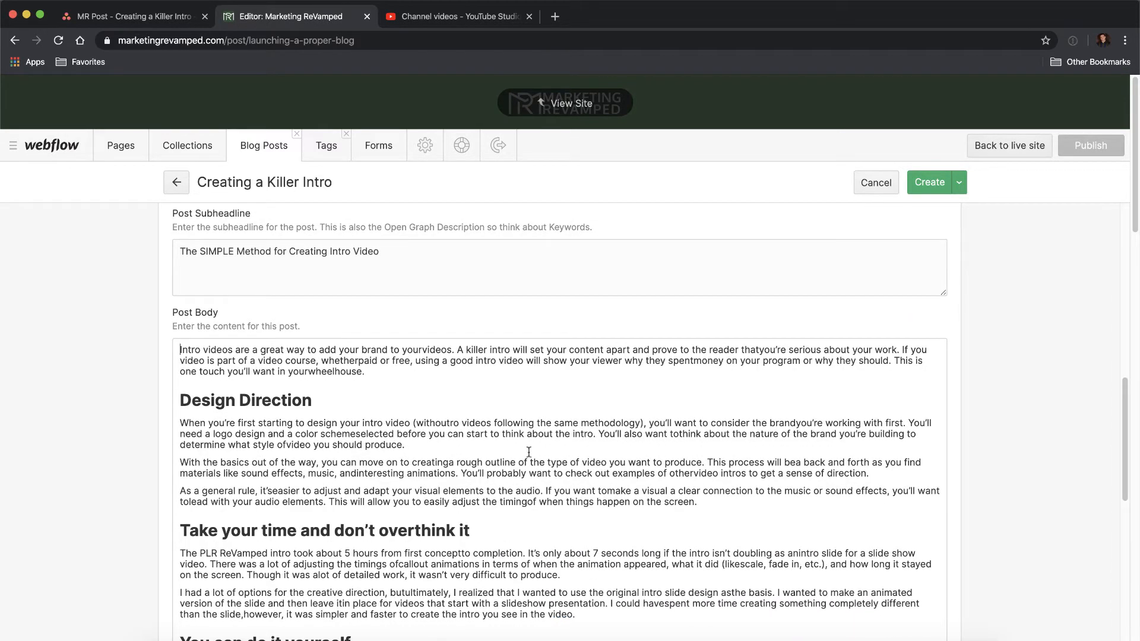
{"action": "scroll", "coordinate": [279, 410], "scroll_direction": "up", "scroll_amount": 2}
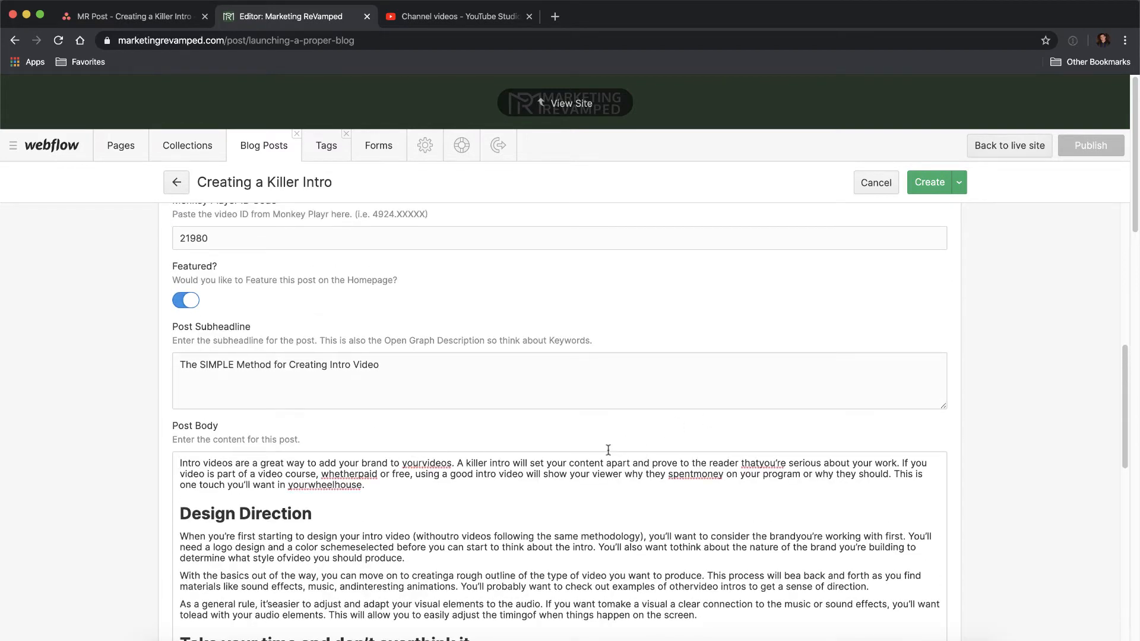
{"action": "scroll", "coordinate": [670, 483], "scroll_direction": "down", "scroll_amount": 2}
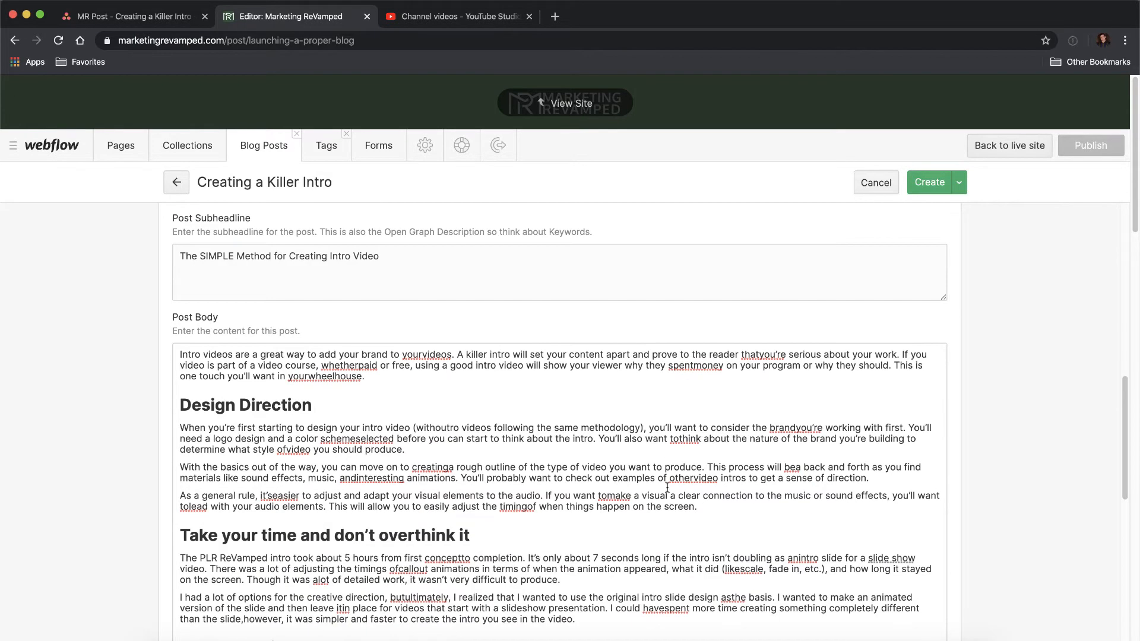
{"action": "scroll", "coordinate": [612, 536], "scroll_direction": "down", "scroll_amount": 1}
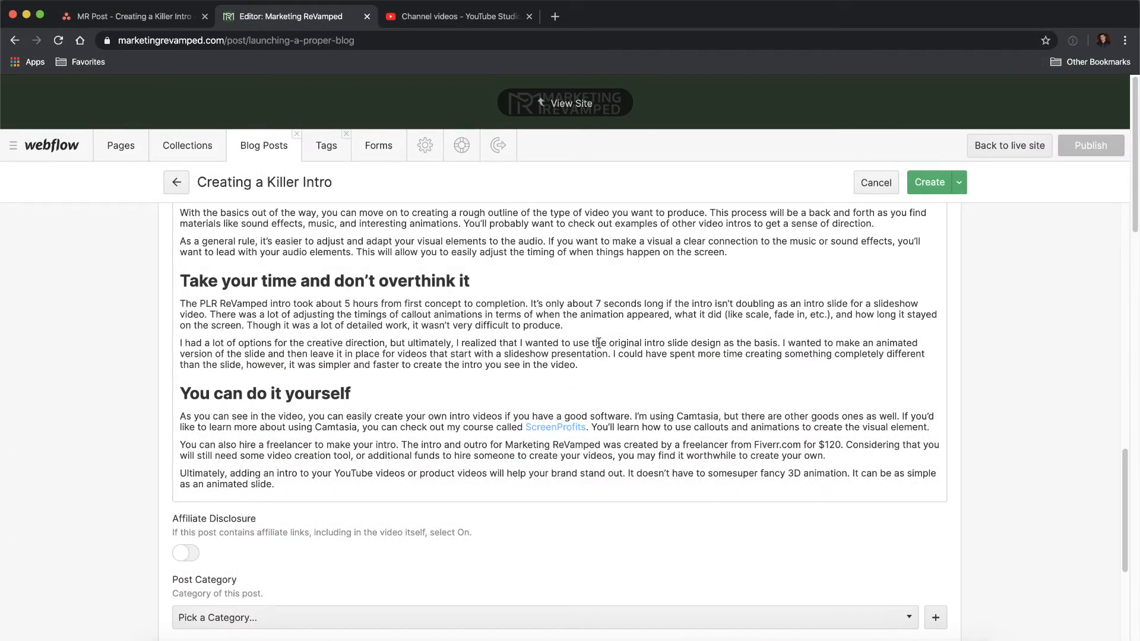
{"action": "scroll", "coordinate": [418, 322], "scroll_direction": "up", "scroll_amount": 5}
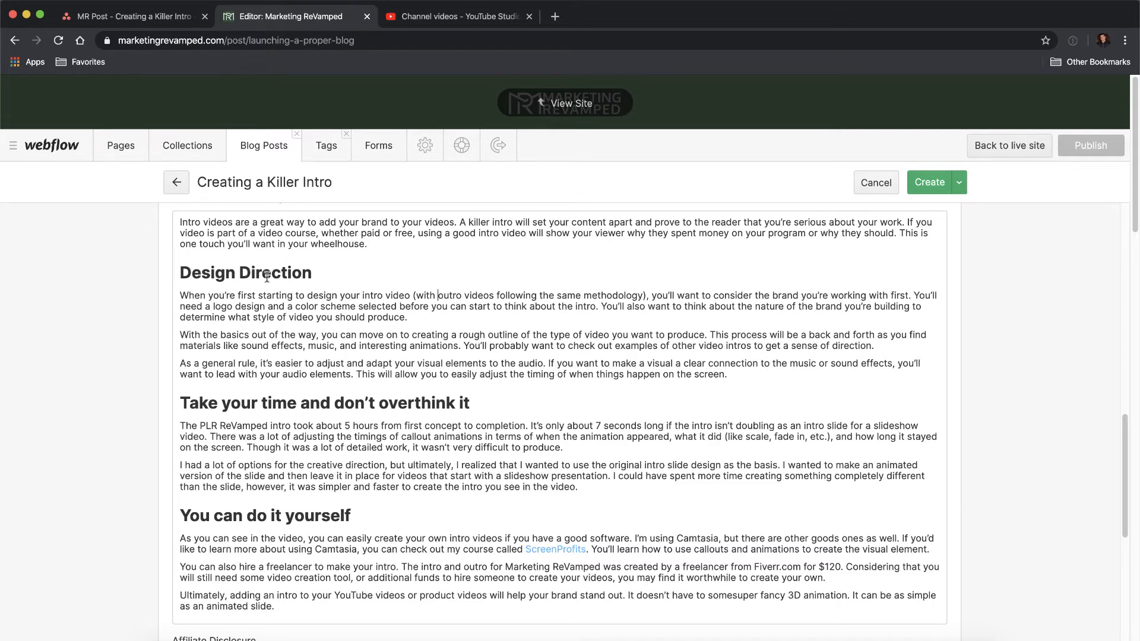
Step: Remove and reapply the H3 style on the headings Design Direction, Take your time and don’t overthink it, and You can do it yourself
{"action": "left_click_drag", "start_coordinate": [311, 272], "coordinate": [144, 273]}
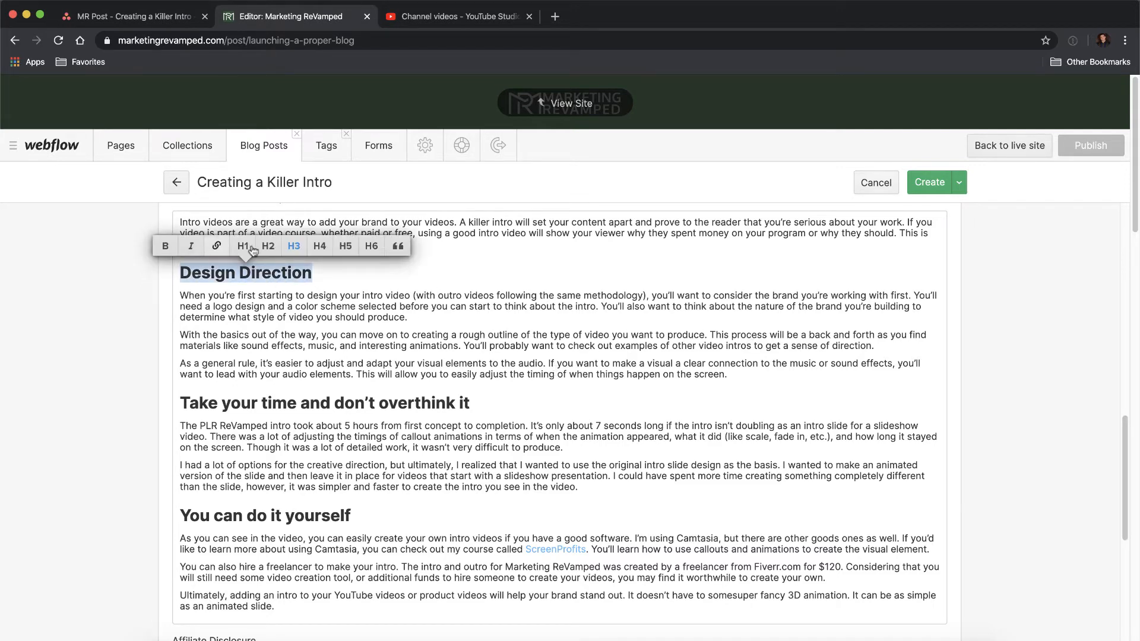
{"action": "left_click", "coordinate": [294, 248]}
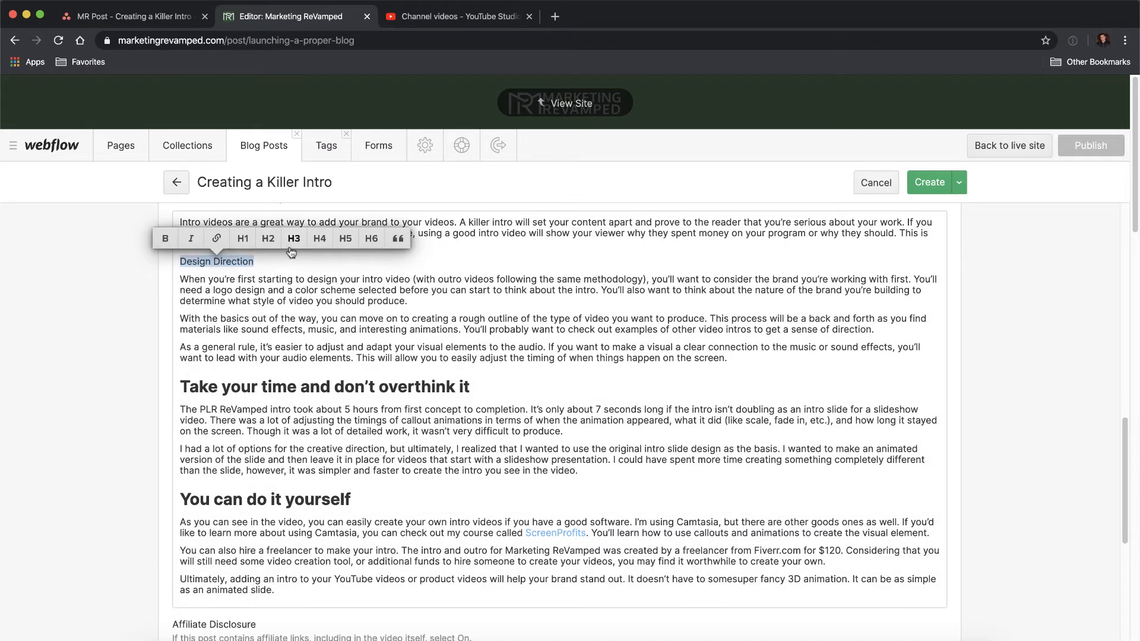
{"action": "left_click", "coordinate": [294, 238]}
{"action": "left_click", "coordinate": [466, 406]}
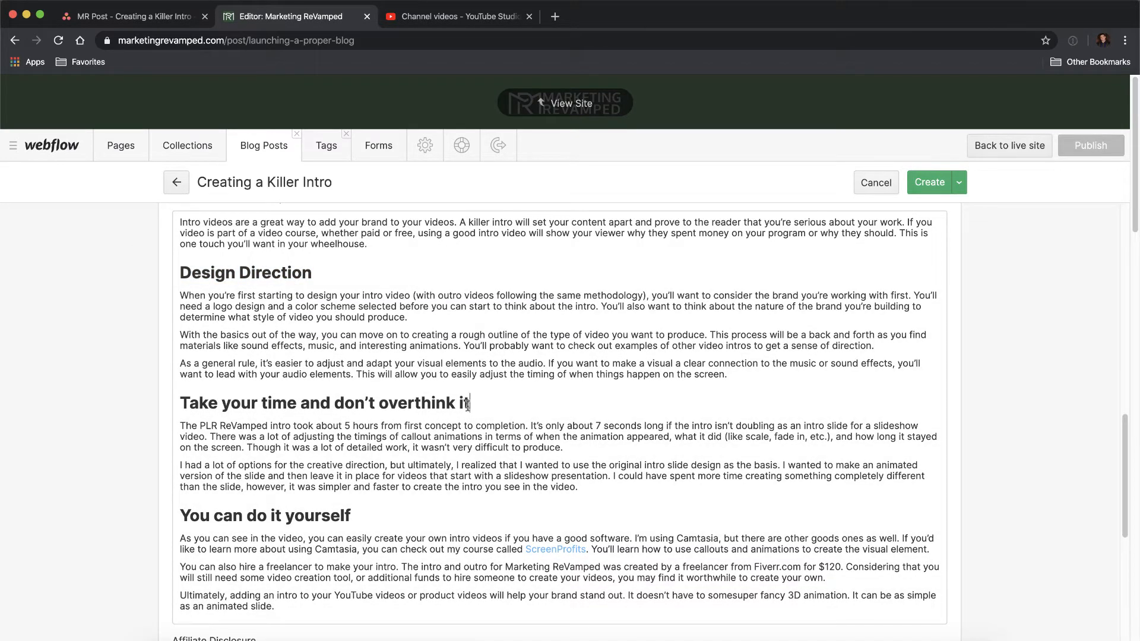
{"action": "left_click_drag", "start_coordinate": [468, 406], "coordinate": [127, 401]}
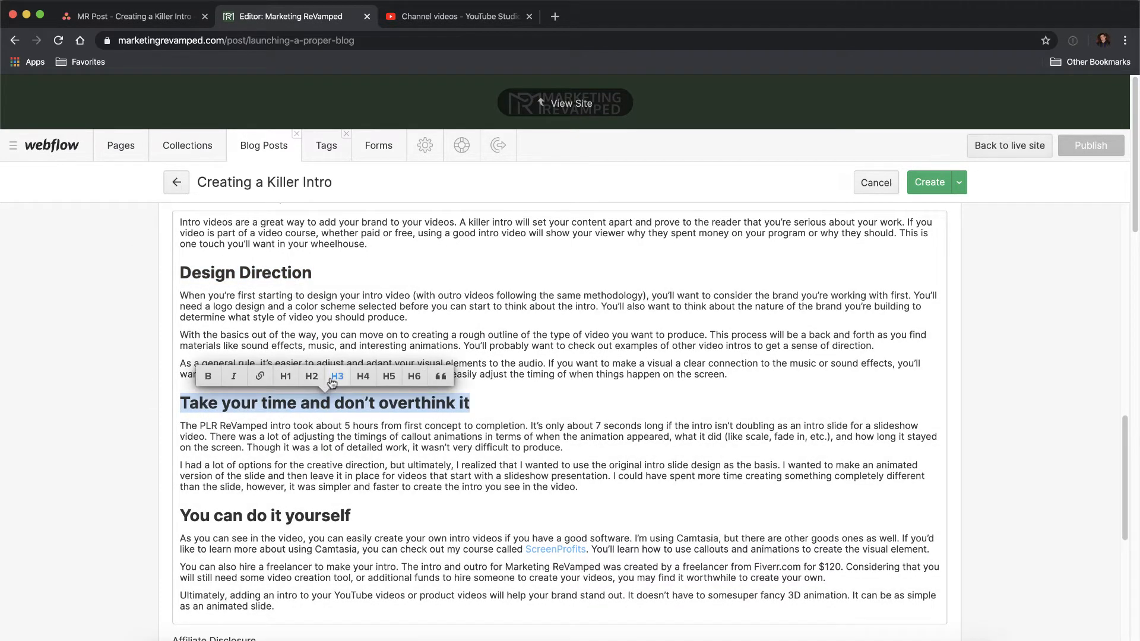
{"action": "left_click", "coordinate": [333, 380]}
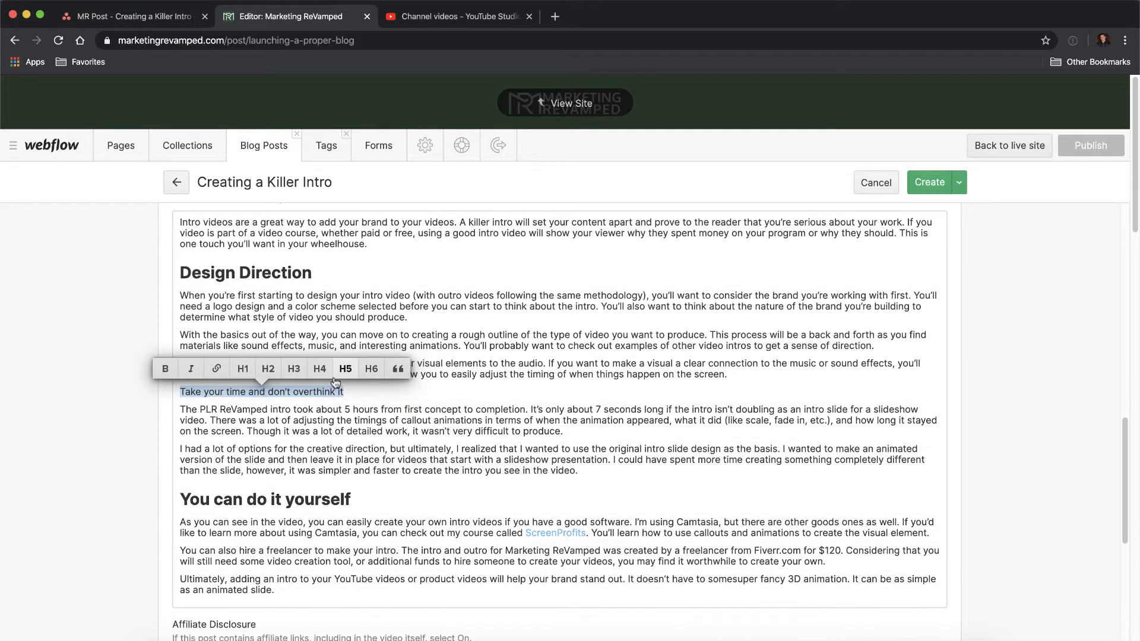
{"action": "left_click", "coordinate": [299, 377]}
{"action": "left_click", "coordinate": [347, 515]}
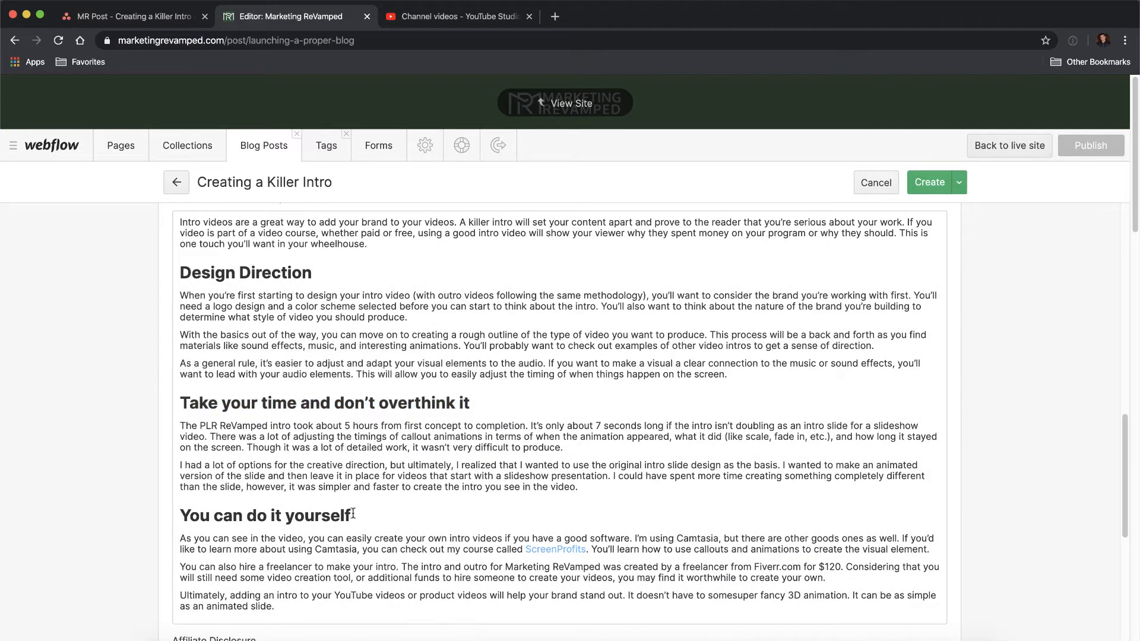
{"action": "left_click_drag", "start_coordinate": [352, 514], "coordinate": [177, 515]}
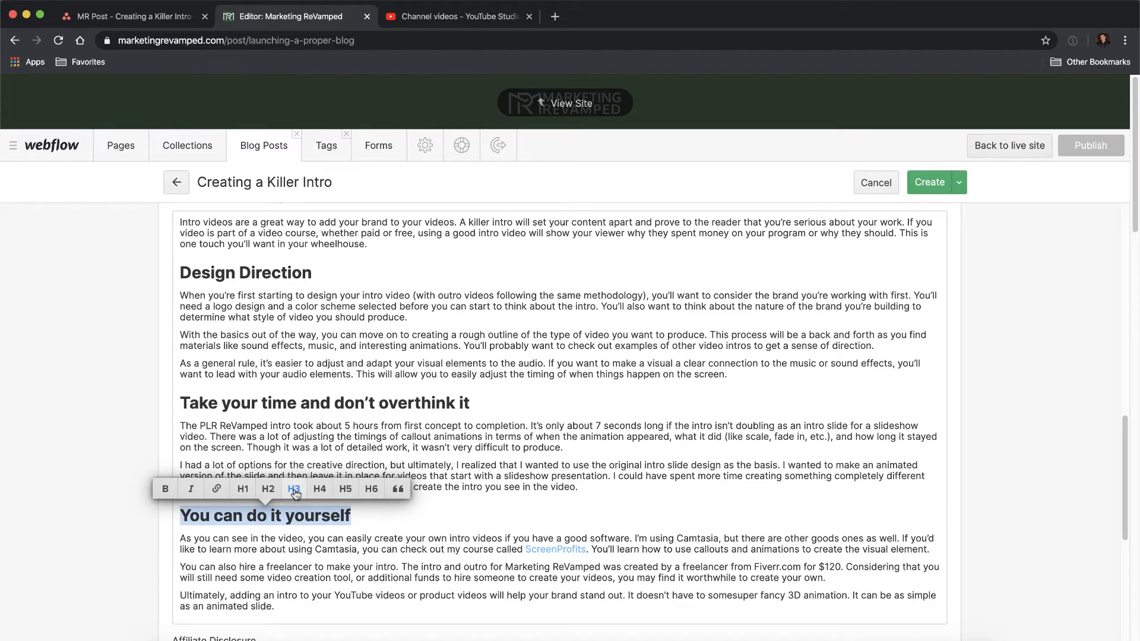
{"action": "left_click", "coordinate": [295, 491]}
{"action": "left_click", "coordinate": [293, 484]}
{"action": "left_click", "coordinate": [467, 513]}
{"action": "scroll", "coordinate": [397, 408], "scroll_direction": "down", "scroll_amount": 4}
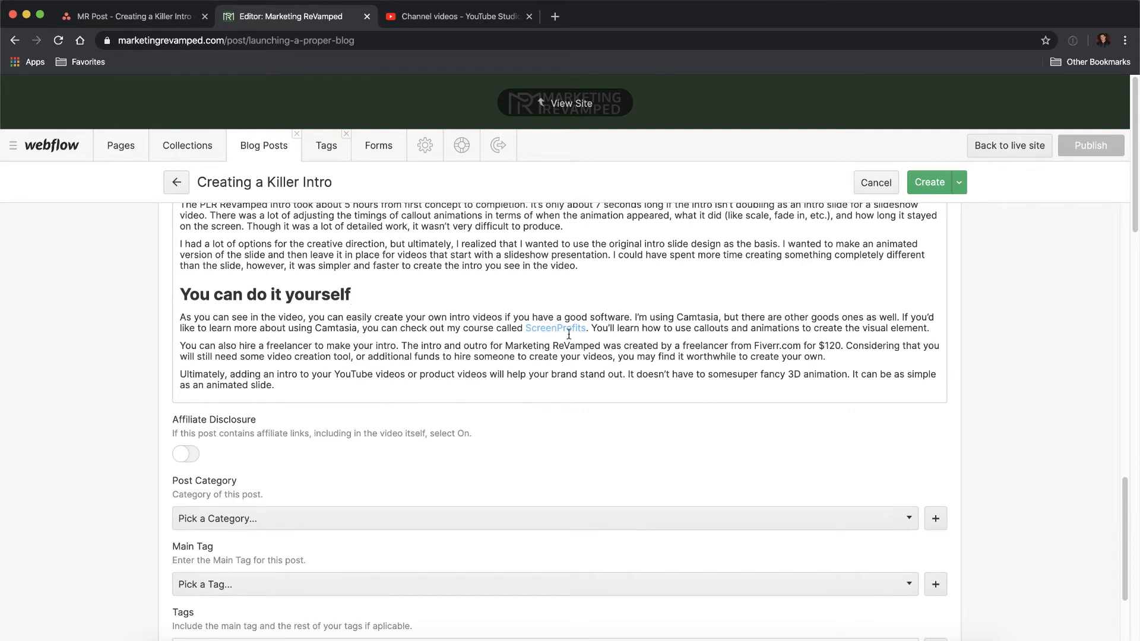
Step: Review the Post Body from its introduction through all three headed sections, the ScreenProfits link and the Affiliate Disclosure setting
{"action": "scroll", "coordinate": [715, 302], "scroll_direction": "up", "scroll_amount": 5}
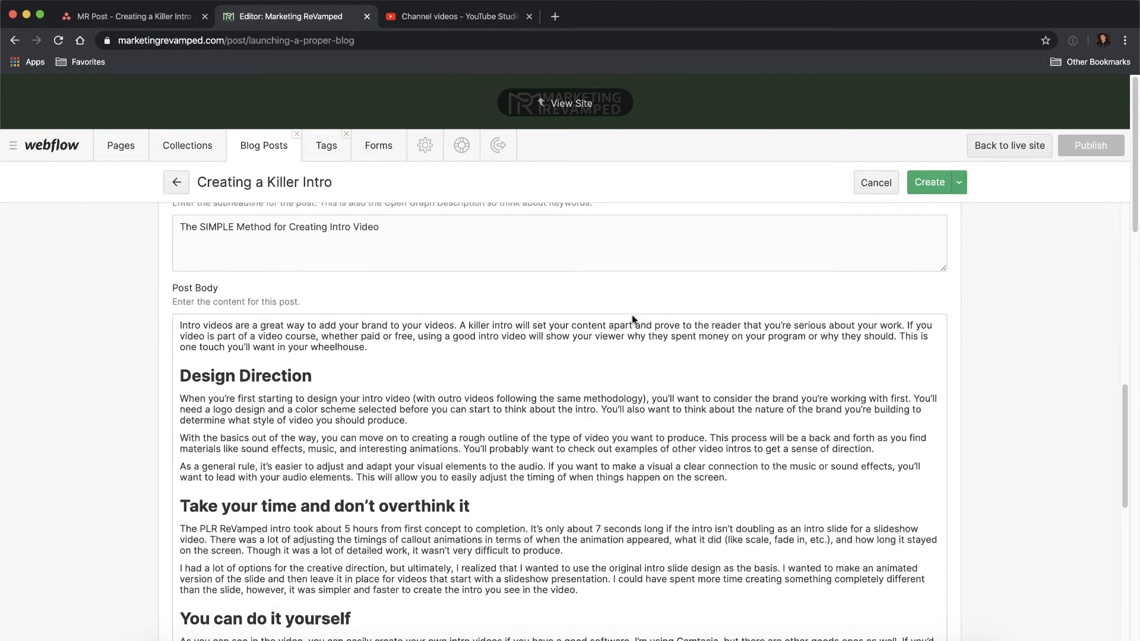
{"action": "scroll", "coordinate": [633, 320], "scroll_direction": "up", "scroll_amount": 1}
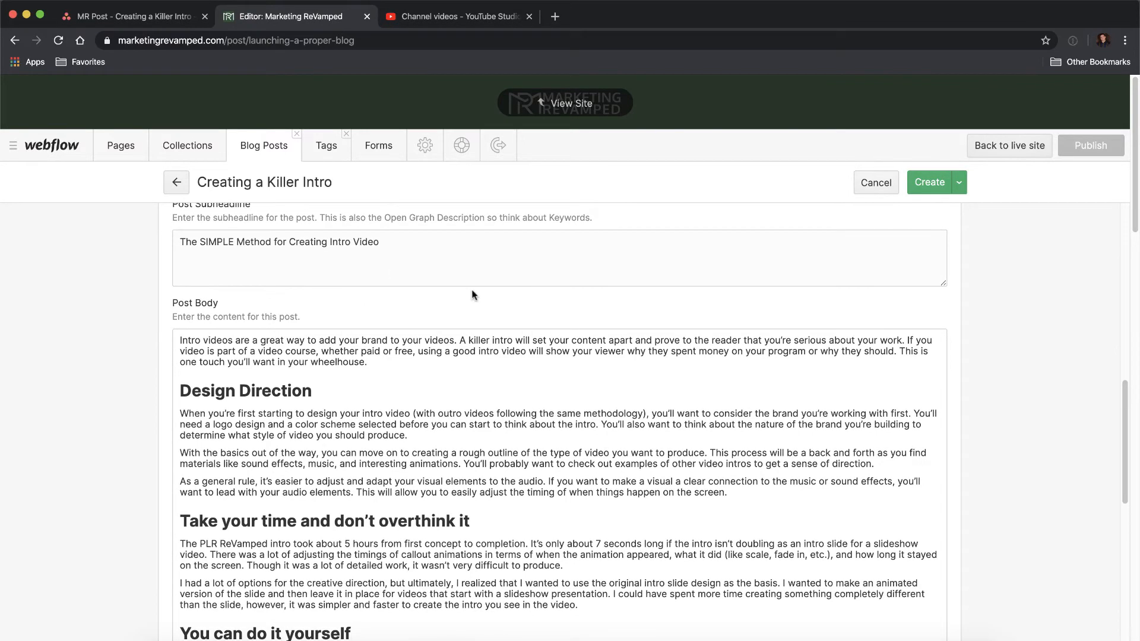
{"action": "scroll", "coordinate": [473, 295], "scroll_direction": "down", "scroll_amount": 3}
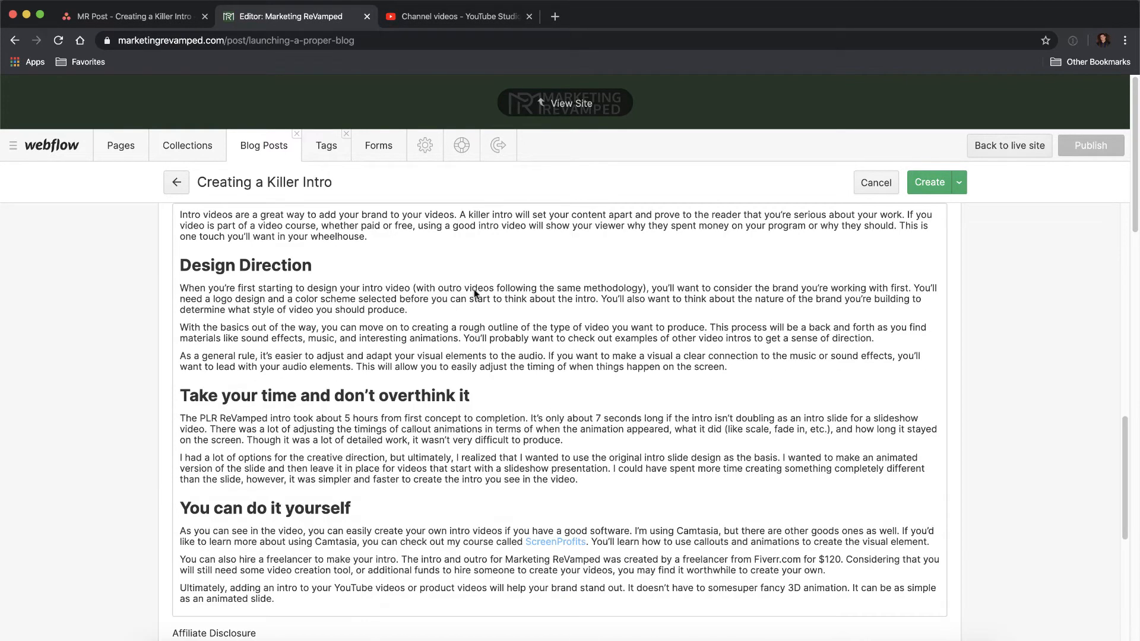
{"action": "scroll", "coordinate": [479, 286], "scroll_direction": "down", "scroll_amount": 1}
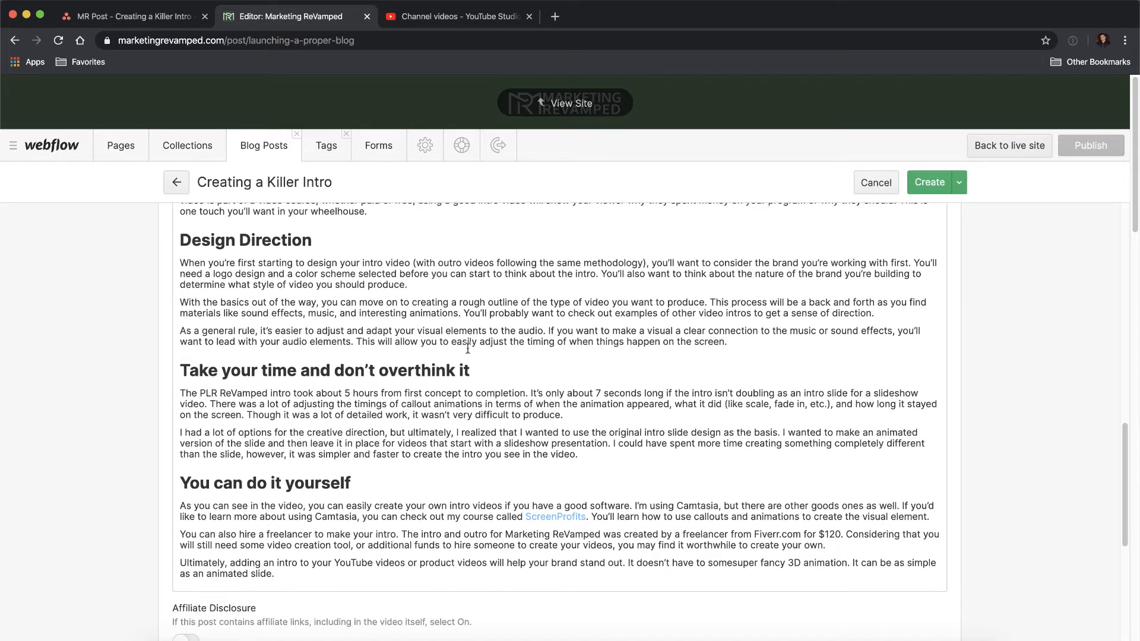
{"action": "scroll", "coordinate": [459, 487], "scroll_direction": "down", "scroll_amount": 5}
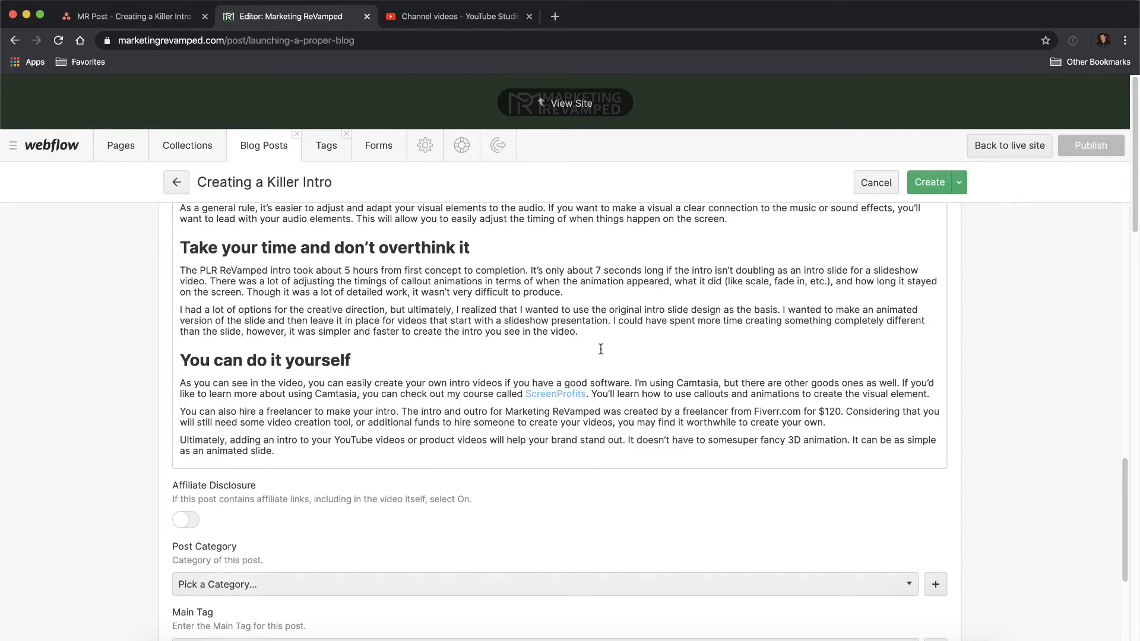
{"action": "scroll", "coordinate": [446, 384], "scroll_direction": "down", "scroll_amount": 3}
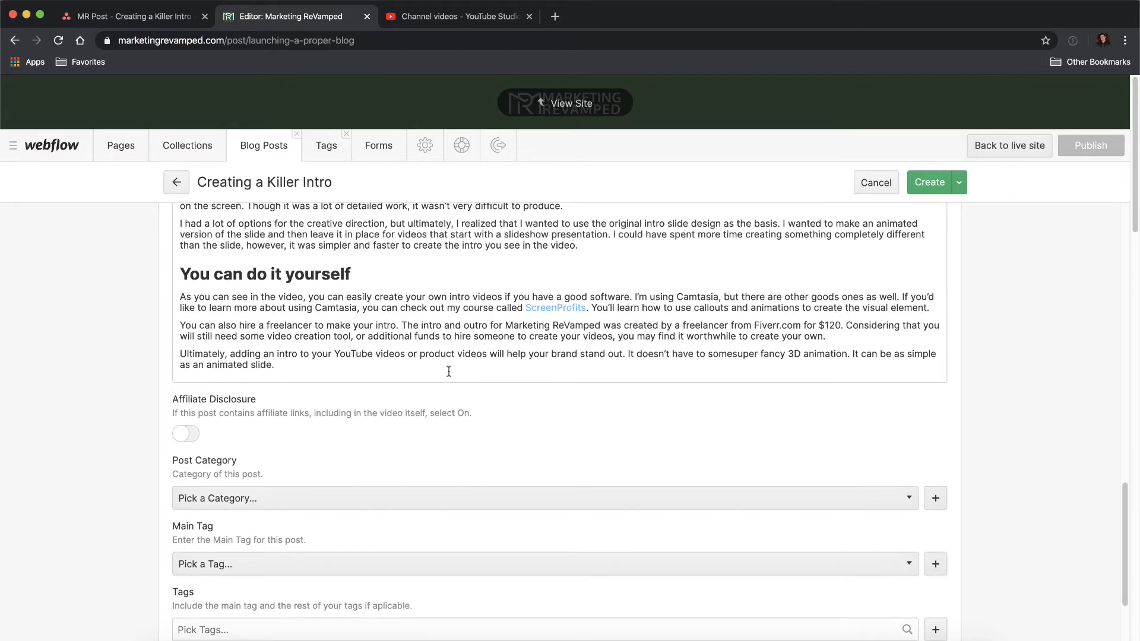
{"action": "scroll", "coordinate": [415, 379], "scroll_direction": "down", "scroll_amount": 1}
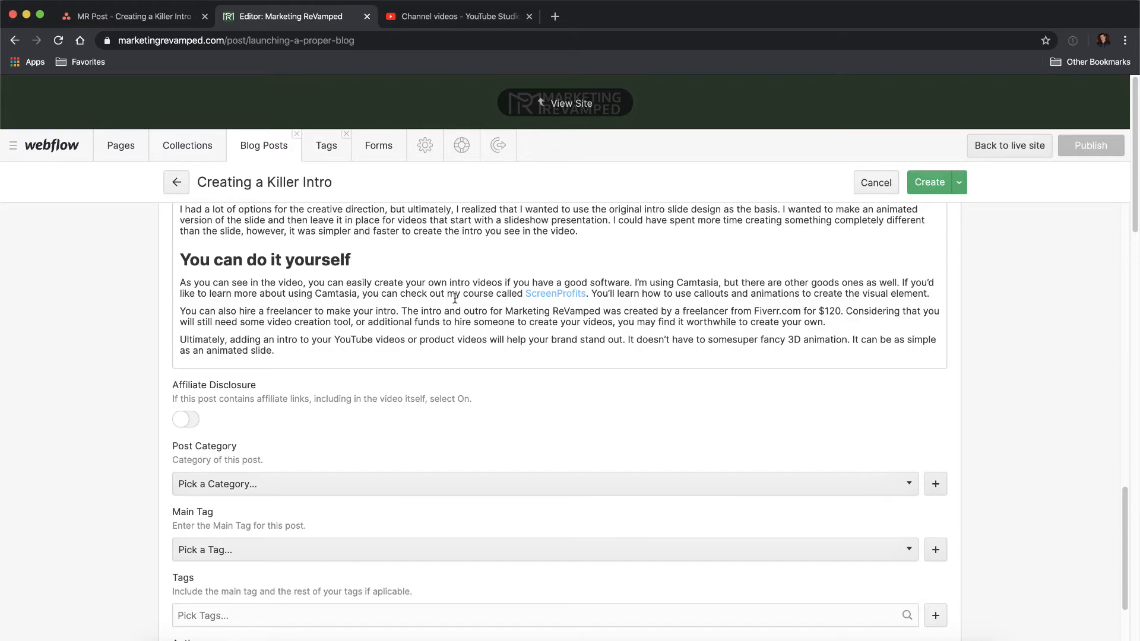
{"action": "scroll", "coordinate": [455, 309], "scroll_direction": "up", "scroll_amount": 3}
{"action": "scroll", "coordinate": [461, 312], "scroll_direction": "up", "scroll_amount": 10}
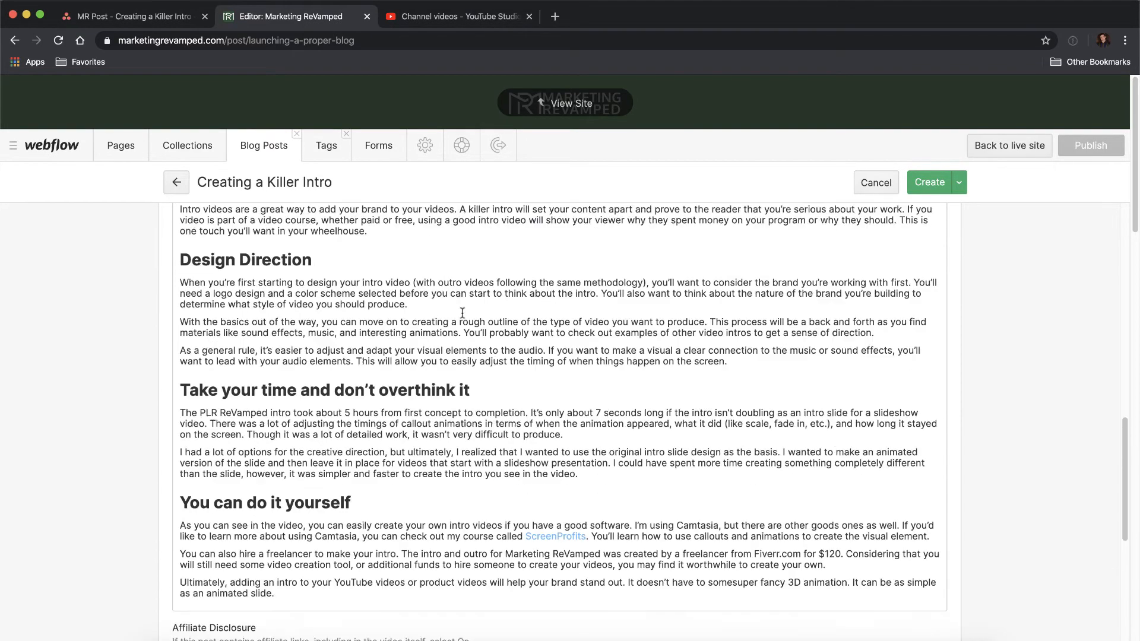
{"action": "scroll", "coordinate": [434, 402], "scroll_direction": "down", "scroll_amount": 15}
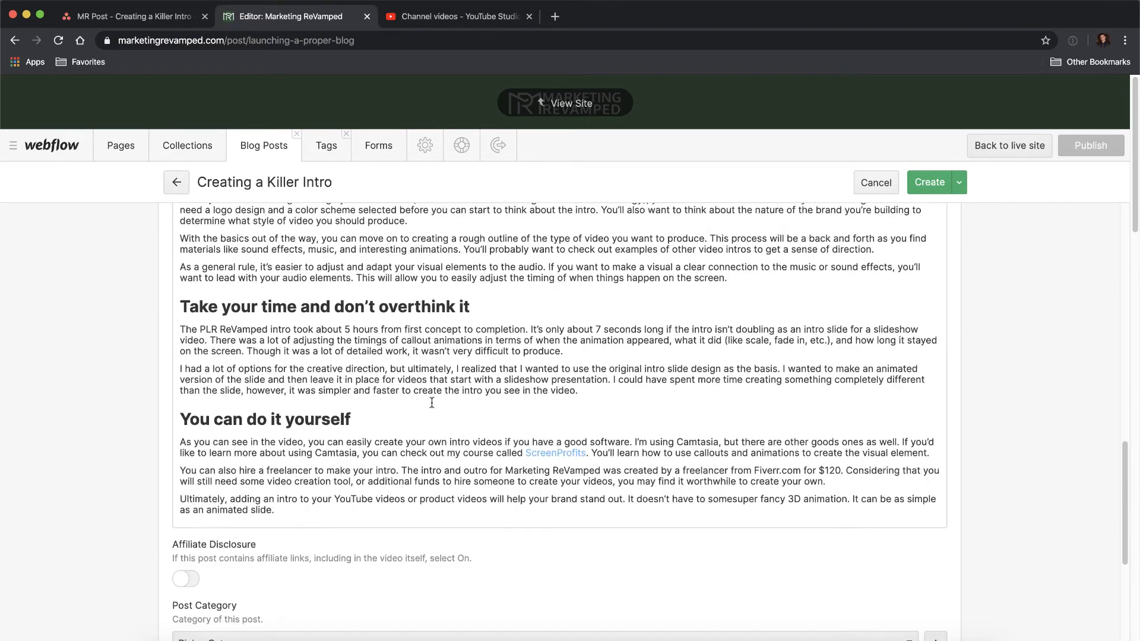
{"action": "scroll", "coordinate": [442, 332], "scroll_direction": "up", "scroll_amount": 4}
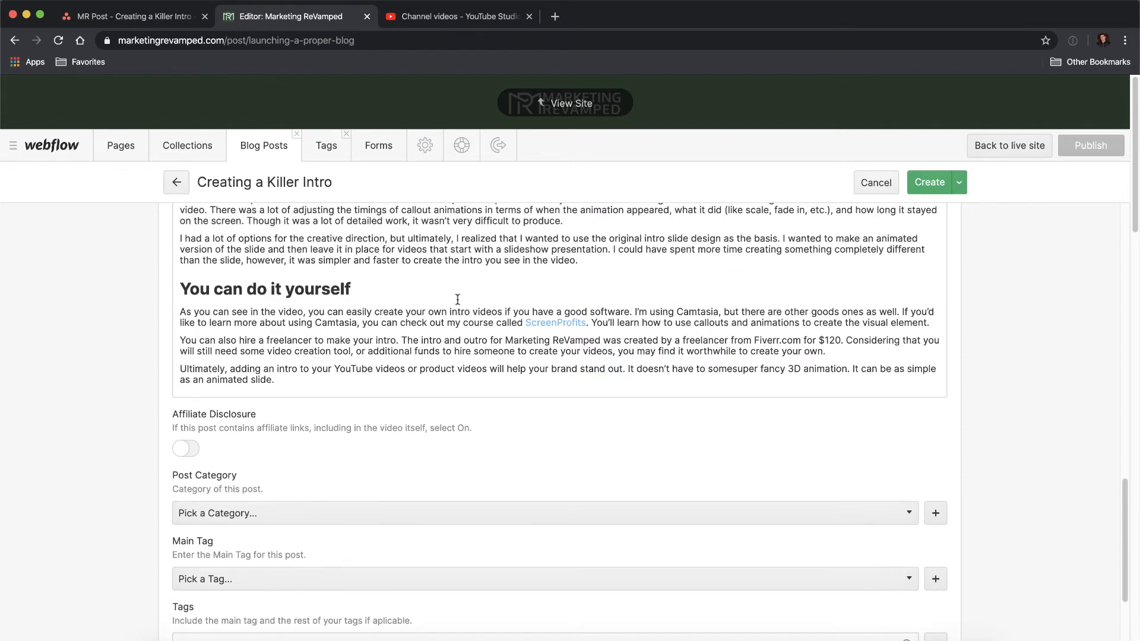
{"action": "scroll", "coordinate": [445, 300], "scroll_direction": "down", "scroll_amount": 3}
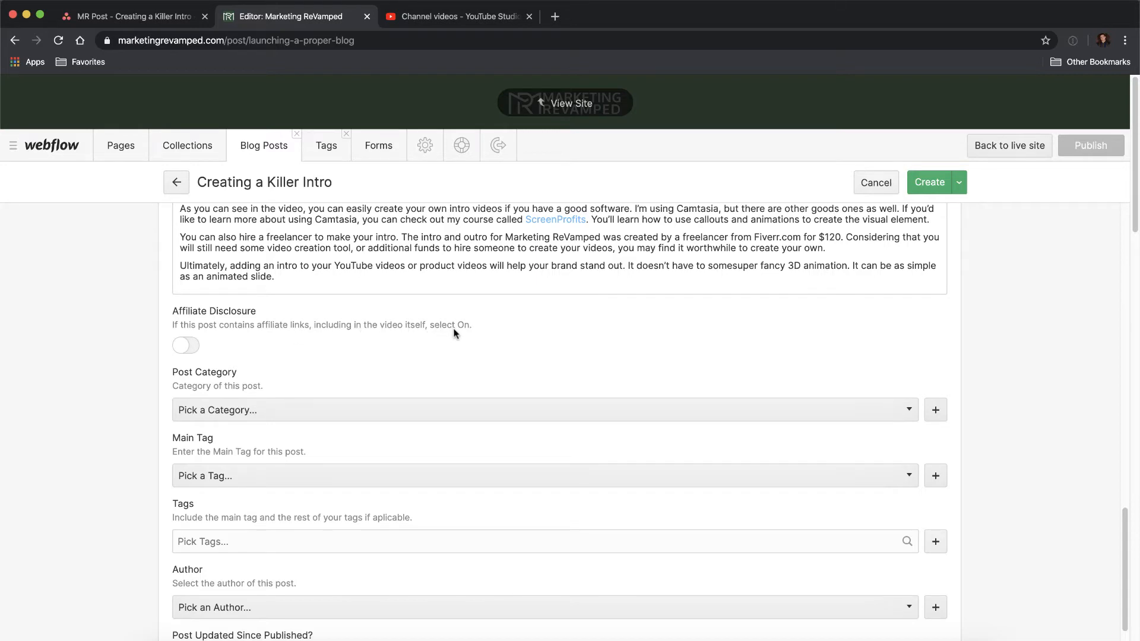
{"action": "scroll", "coordinate": [420, 346], "scroll_direction": "up", "scroll_amount": 3}
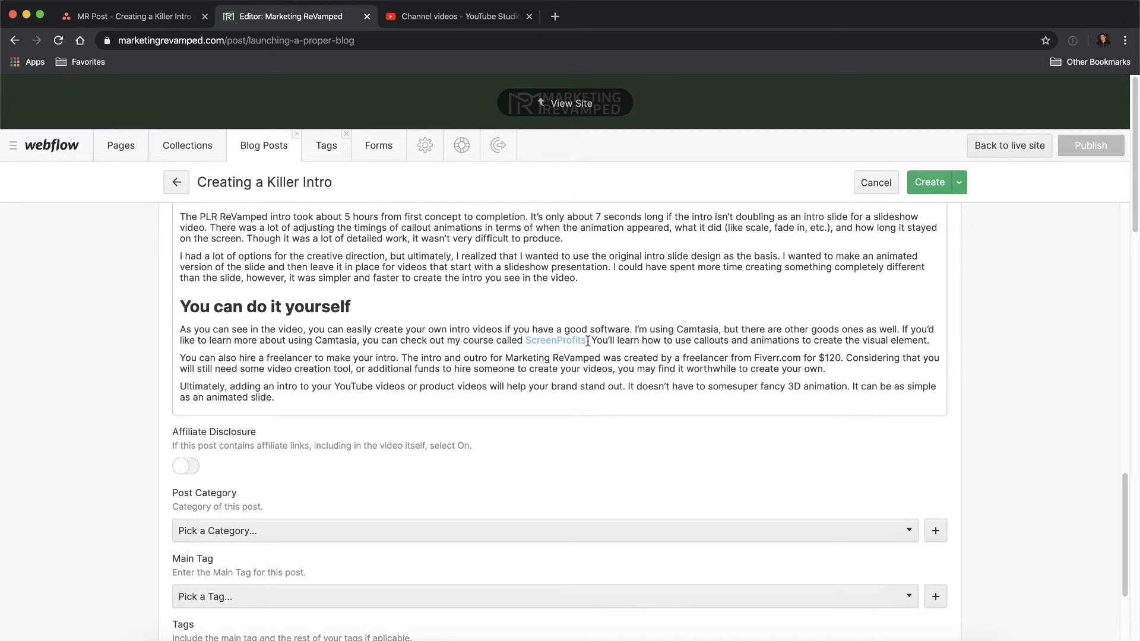
{"action": "scroll", "coordinate": [588, 341], "scroll_direction": "down", "scroll_amount": 1}
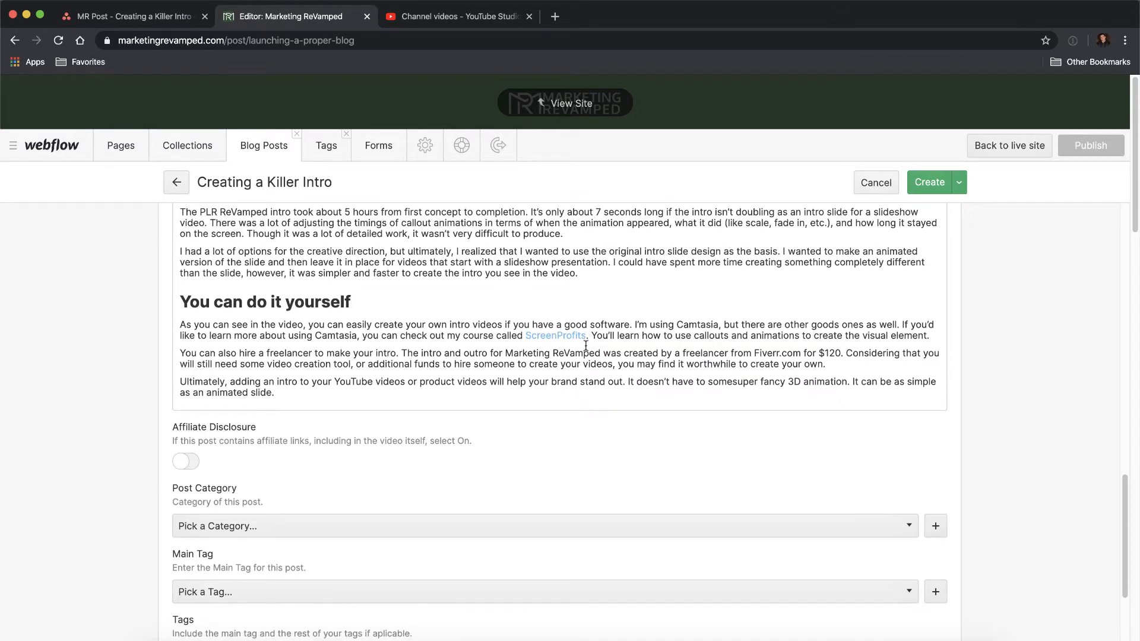
Step: Look through the available Post Category options and compare them with the content of the Post Body
{"action": "scroll", "coordinate": [534, 368], "scroll_direction": "down", "scroll_amount": 5}
{"action": "left_click", "coordinate": [412, 361]}
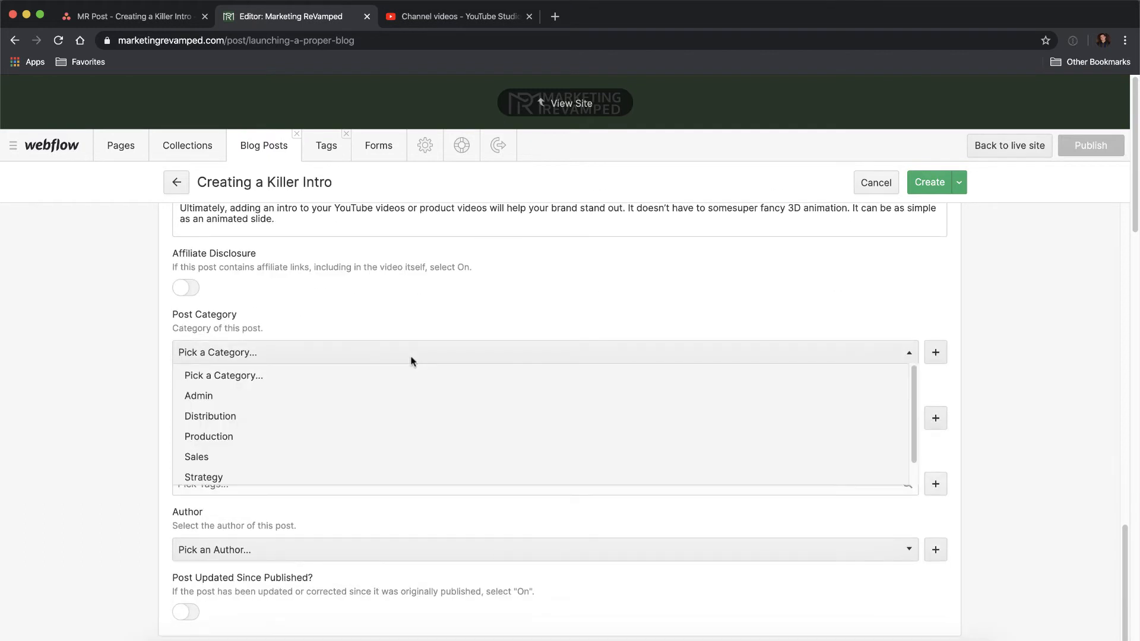
{"action": "left_click", "coordinate": [242, 286]}
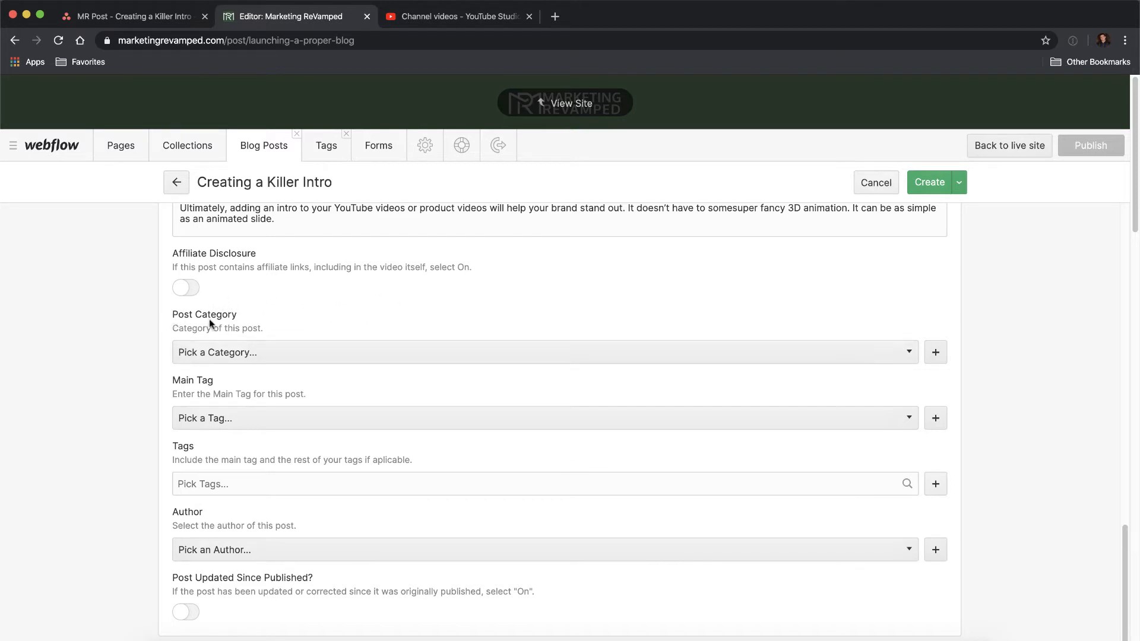
{"action": "left_click", "coordinate": [243, 352]}
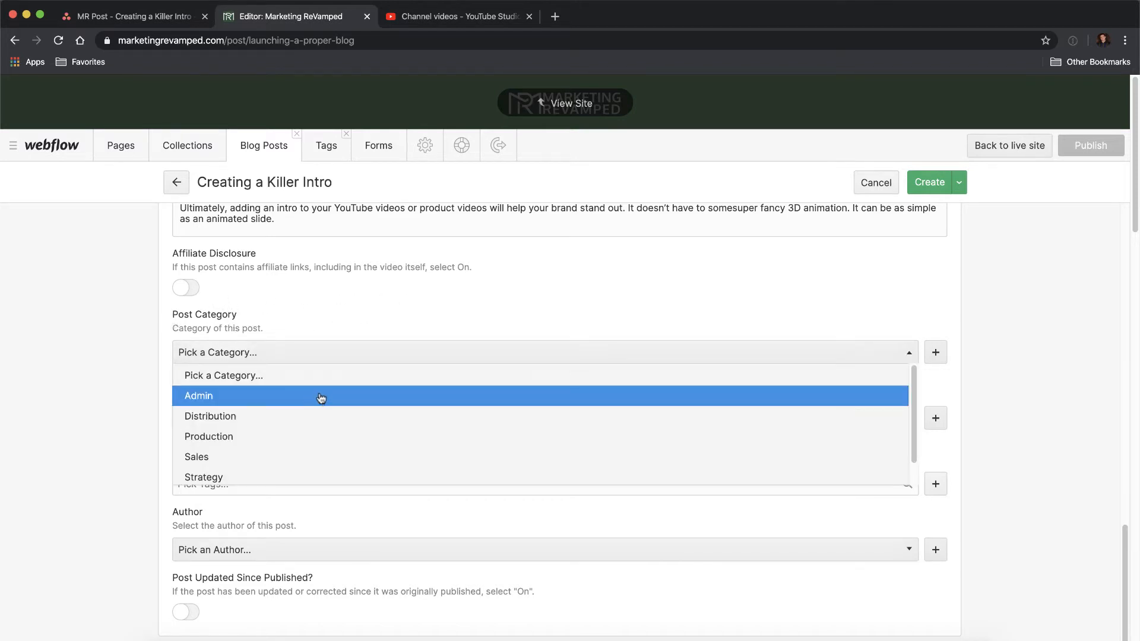
{"action": "scroll", "coordinate": [321, 398], "scroll_direction": "down", "scroll_amount": 1}
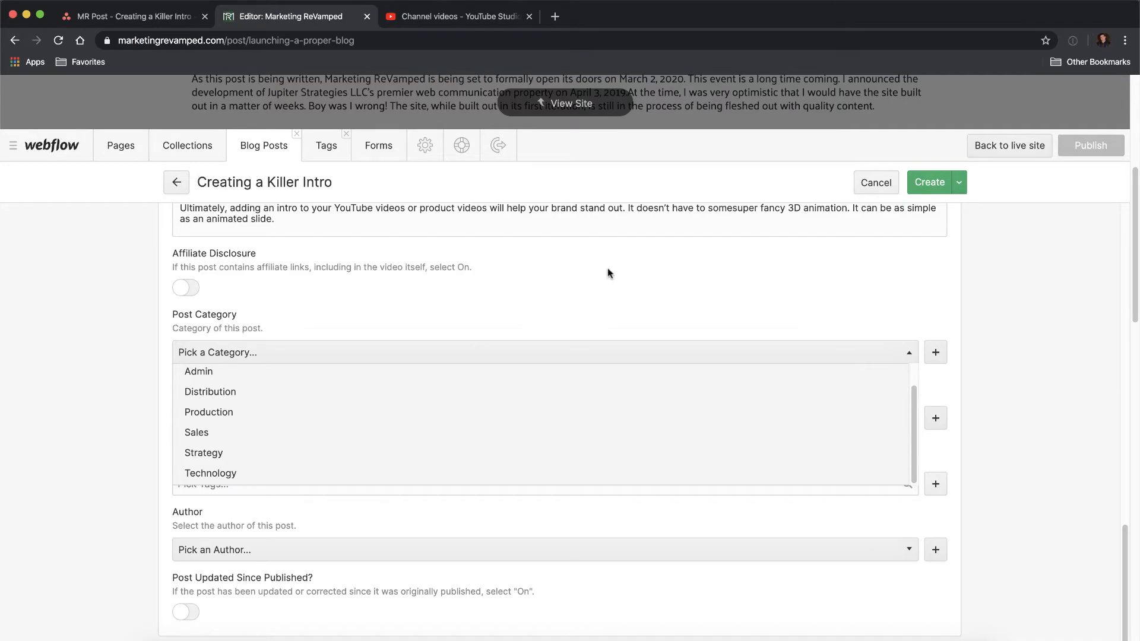
{"action": "left_click", "coordinate": [711, 277]}
{"action": "scroll", "coordinate": [711, 278], "scroll_direction": "up", "scroll_amount": 6}
{"action": "scroll", "coordinate": [711, 279], "scroll_direction": "up", "scroll_amount": 2}
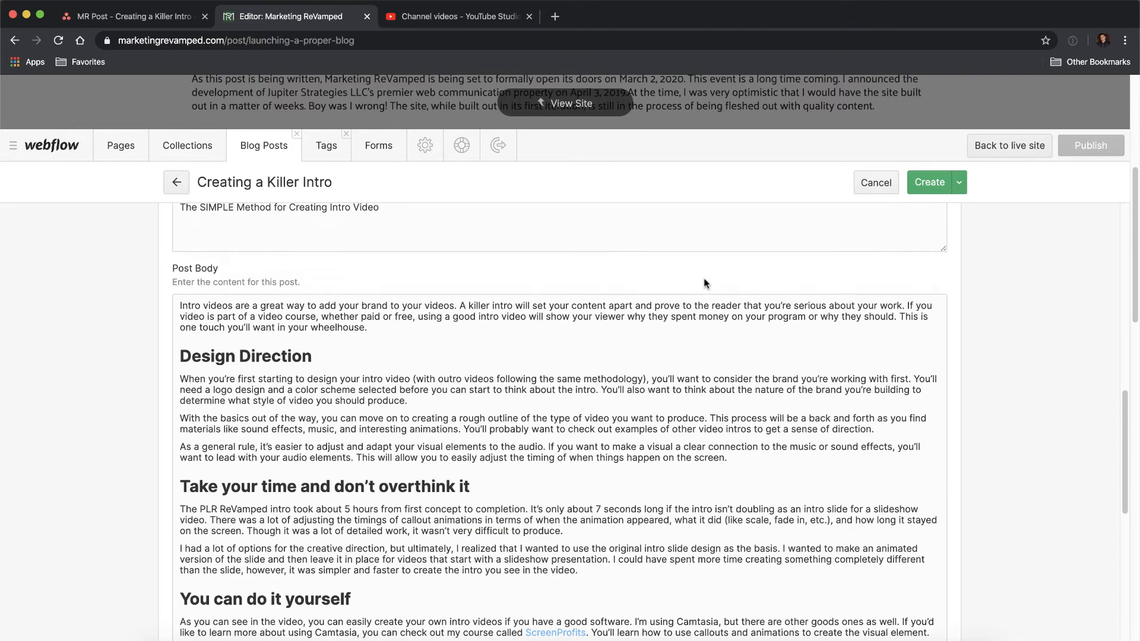
{"action": "scroll", "coordinate": [703, 278], "scroll_direction": "down", "scroll_amount": 1}
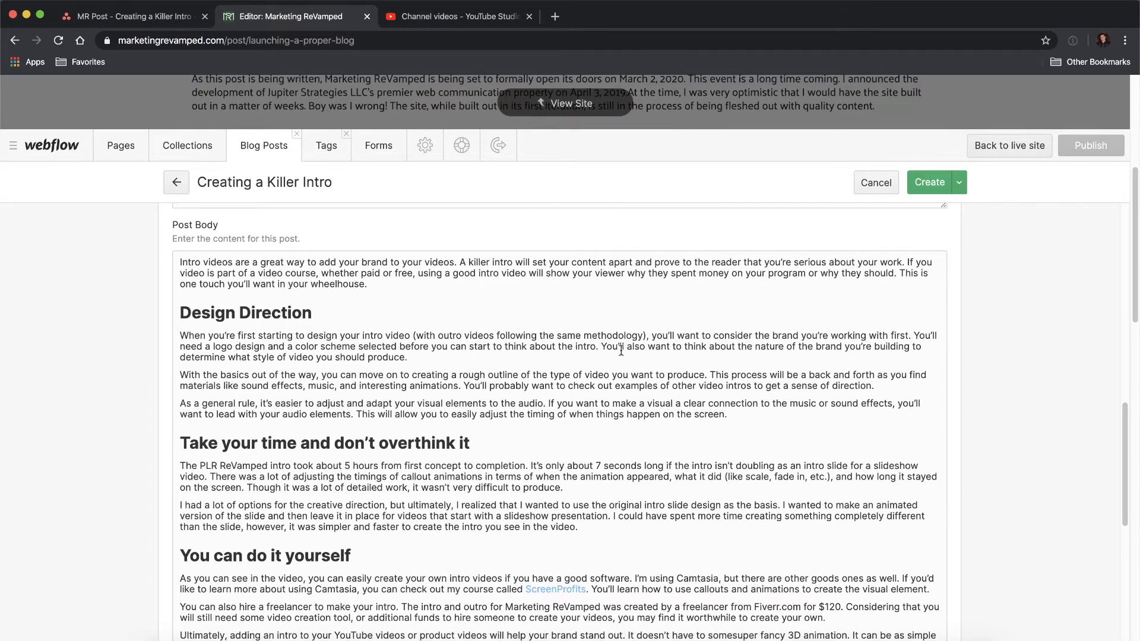
{"action": "scroll", "coordinate": [621, 351], "scroll_direction": "down", "scroll_amount": 1}
{"action": "scroll", "coordinate": [663, 312], "scroll_direction": "down", "scroll_amount": 3}
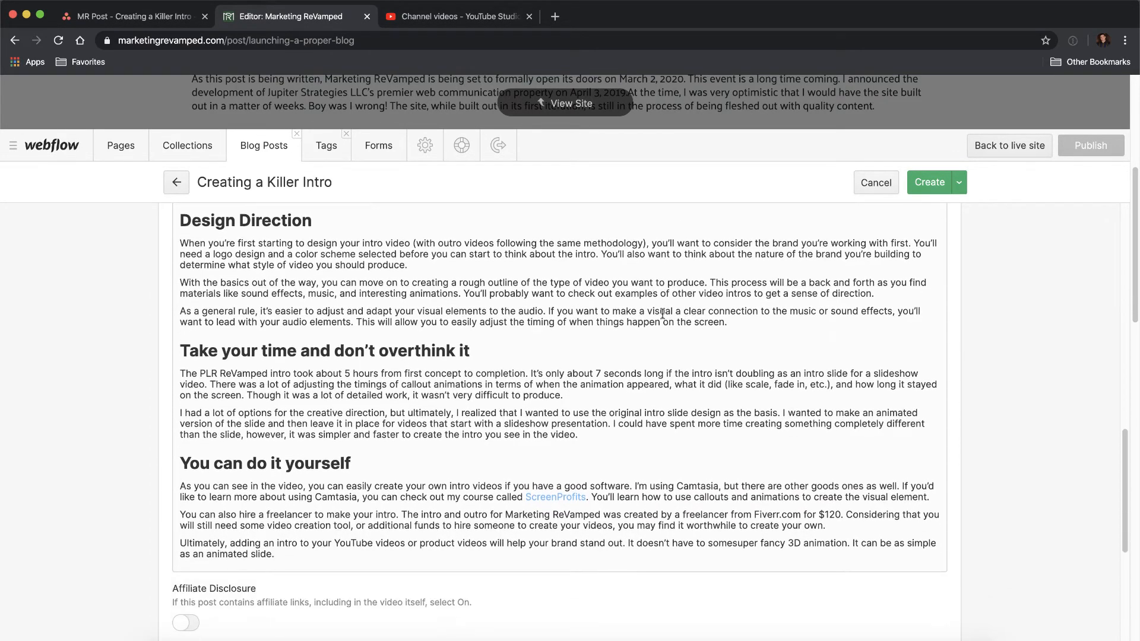
{"action": "scroll", "coordinate": [663, 313], "scroll_direction": "down", "scroll_amount": 10}
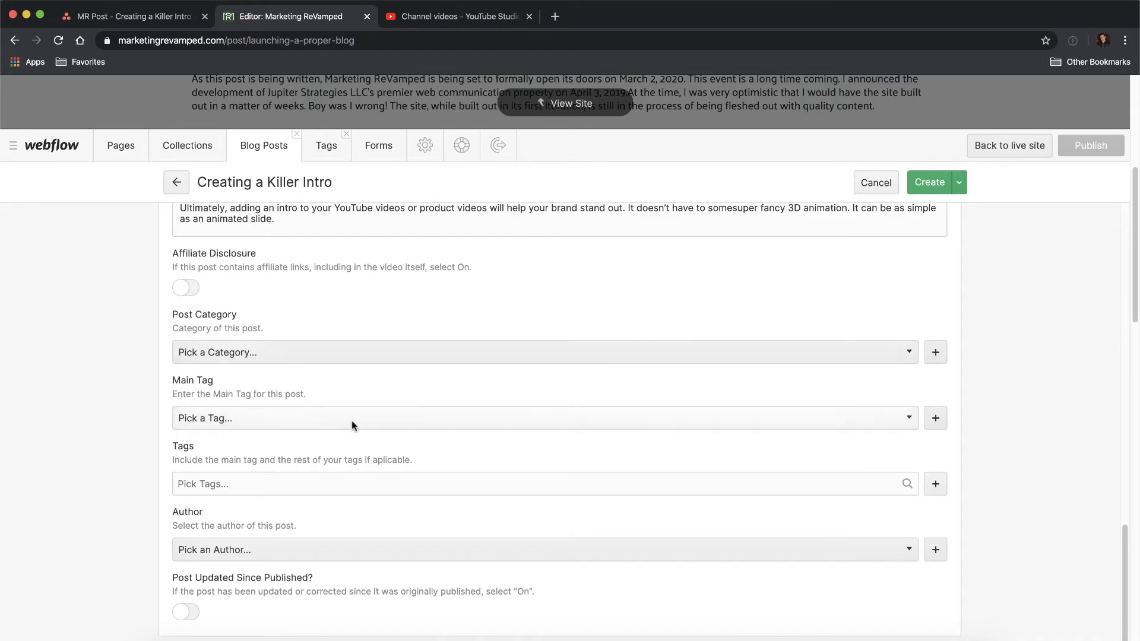
Step: Set the Post Category of the Creating a Killer Intro post to Production
{"action": "left_click", "coordinate": [379, 352]}
{"action": "scroll", "coordinate": [336, 413], "scroll_direction": "down", "scroll_amount": 1}
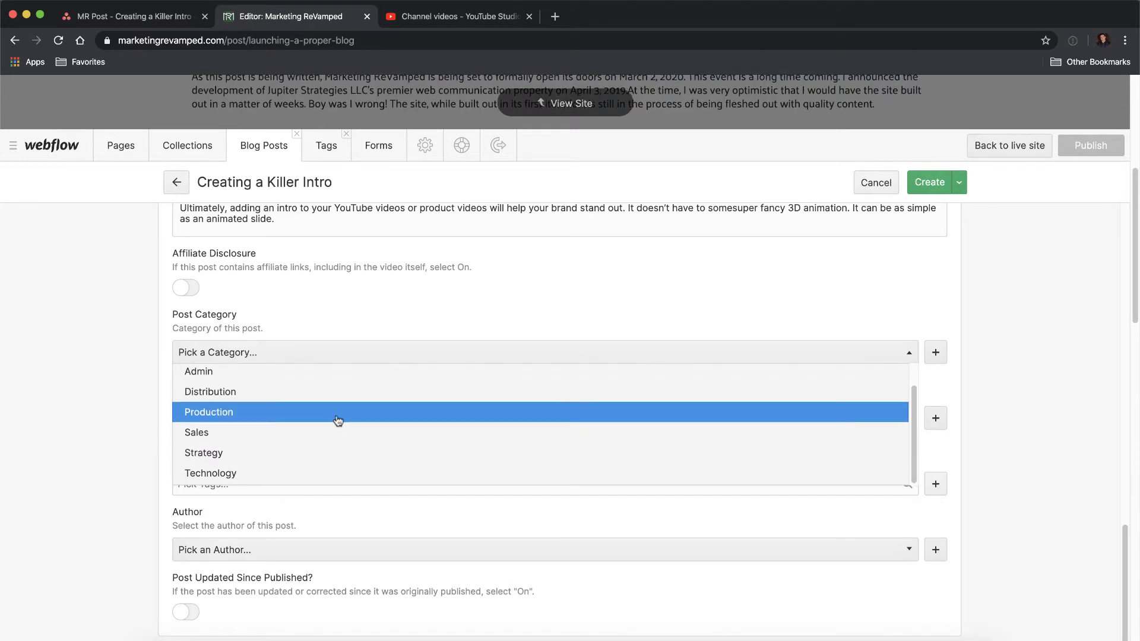
{"action": "left_click", "coordinate": [338, 419]}
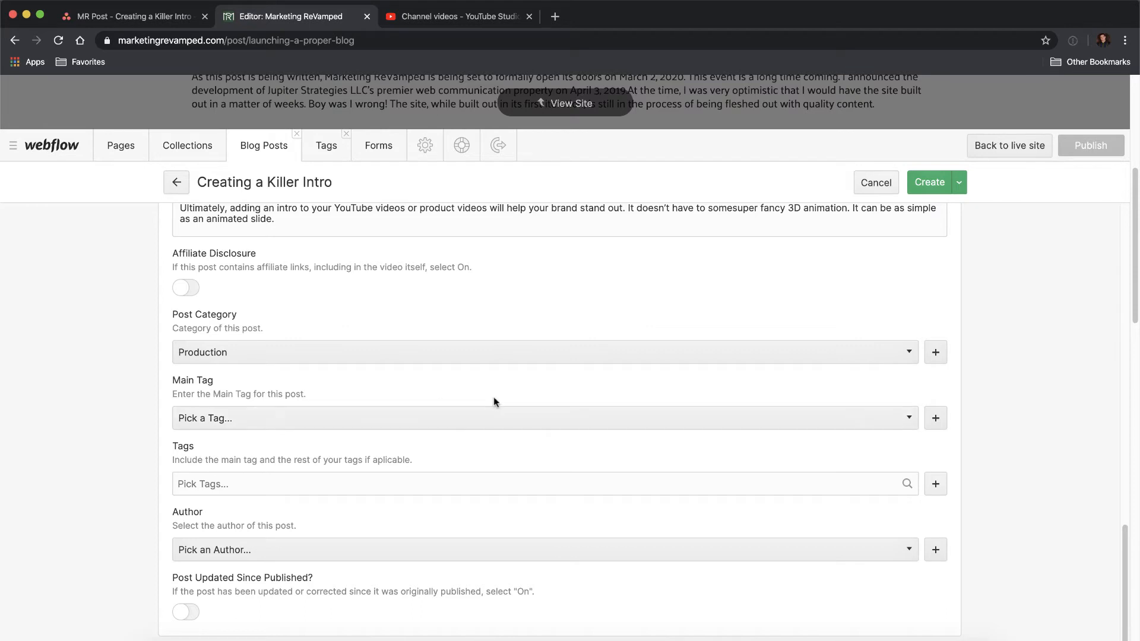
{"action": "left_click", "coordinate": [933, 353]}
{"action": "left_click", "coordinate": [716, 245]}
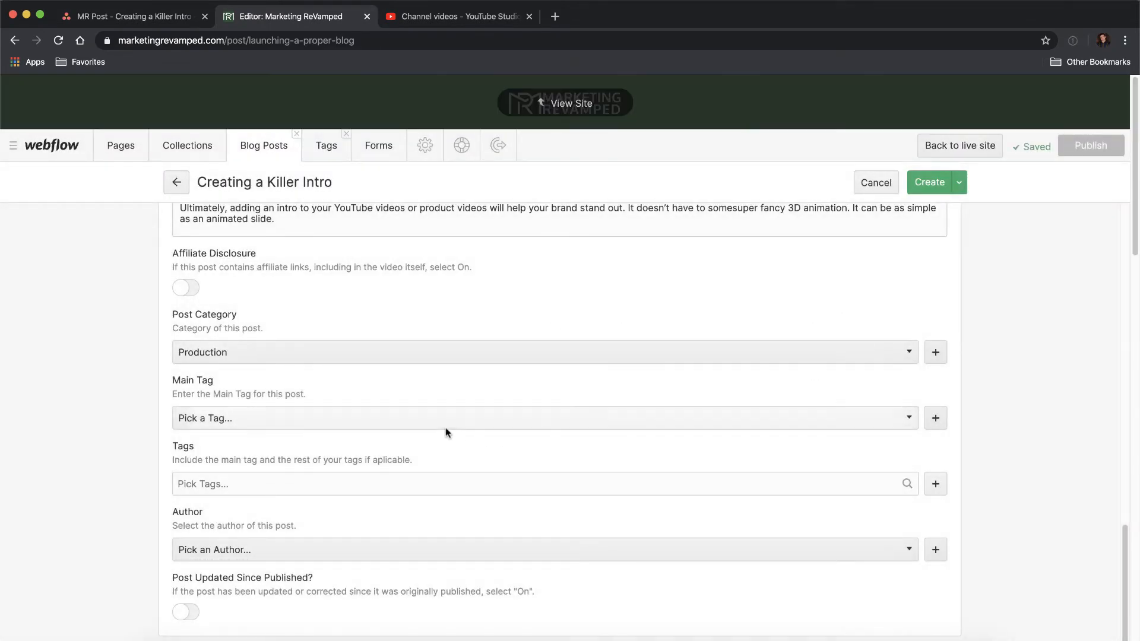
Step: Set the Main Tag of the post to Video Editing
{"action": "left_click", "coordinate": [435, 424]}
{"action": "scroll", "coordinate": [394, 458], "scroll_direction": "down", "scroll_amount": 1}
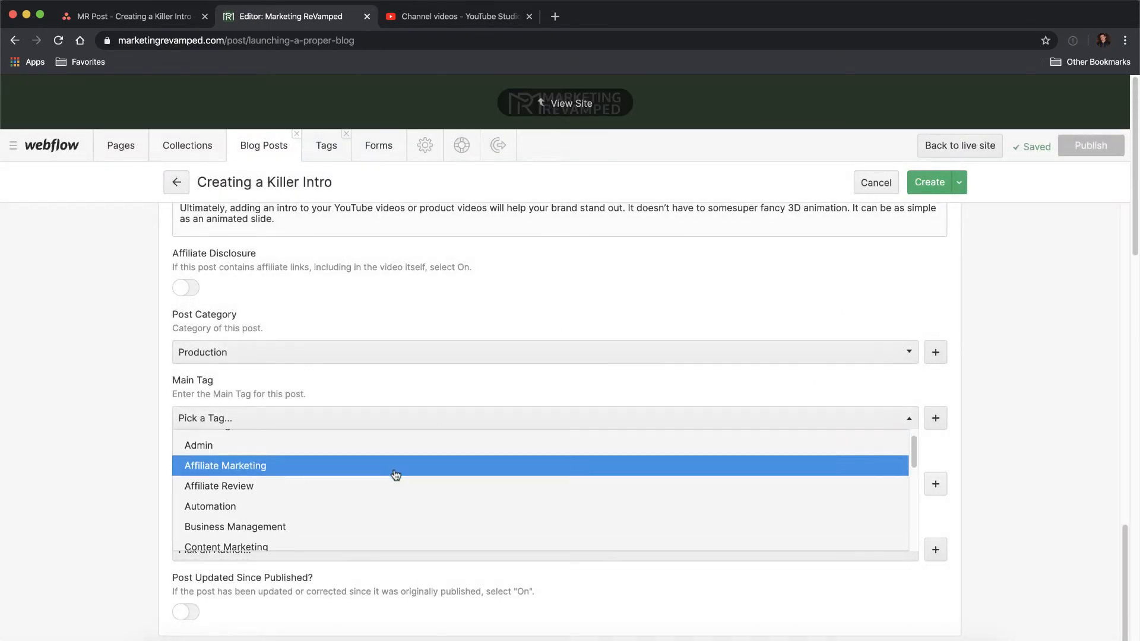
{"action": "scroll", "coordinate": [394, 478], "scroll_direction": "down", "scroll_amount": 3}
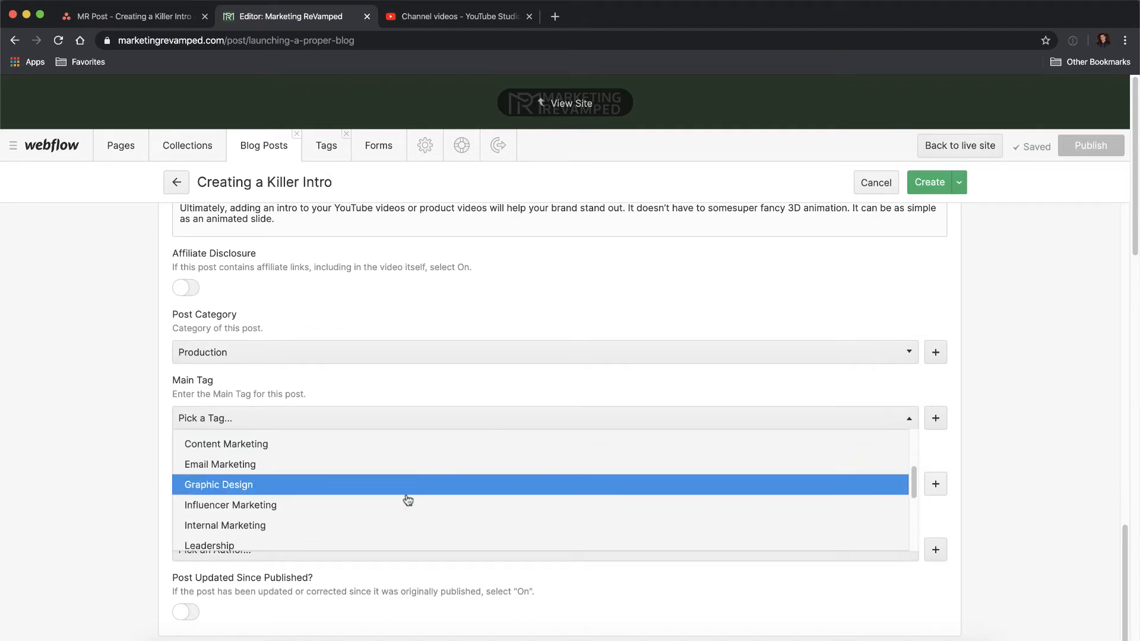
{"action": "scroll", "coordinate": [400, 499], "scroll_direction": "down", "scroll_amount": 5}
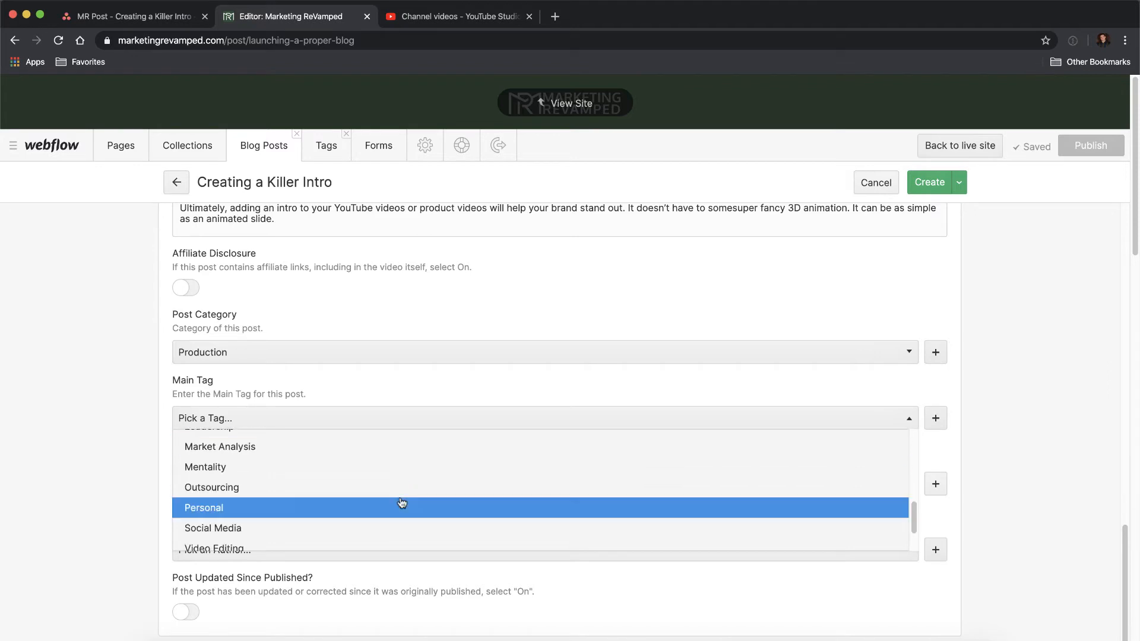
{"action": "scroll", "coordinate": [392, 488], "scroll_direction": "down", "scroll_amount": 2}
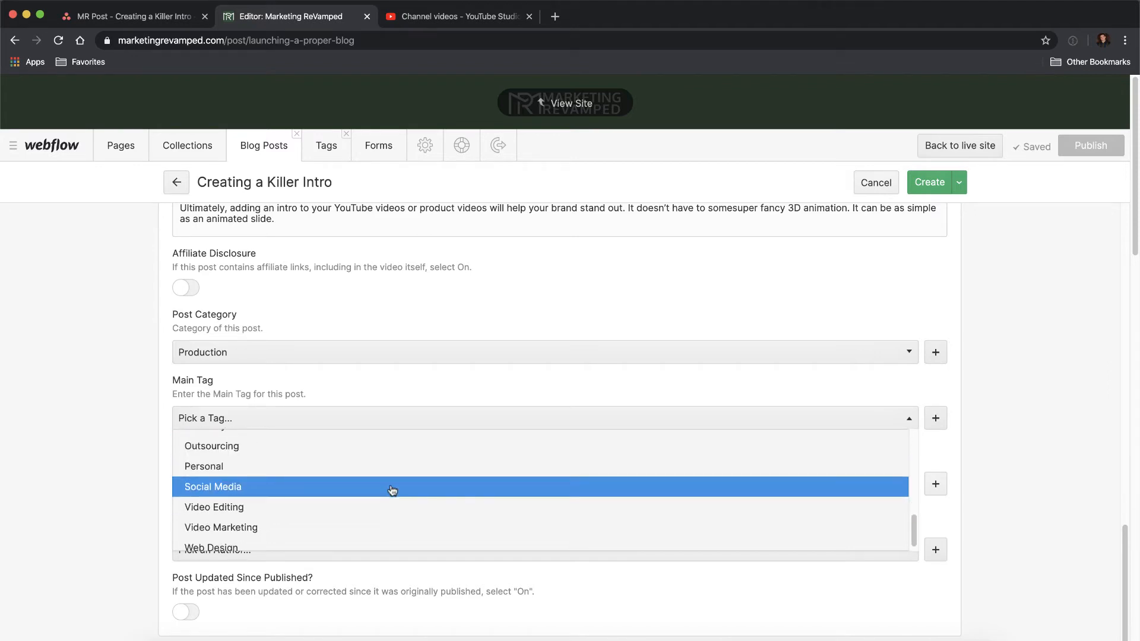
{"action": "left_click", "coordinate": [369, 510]}
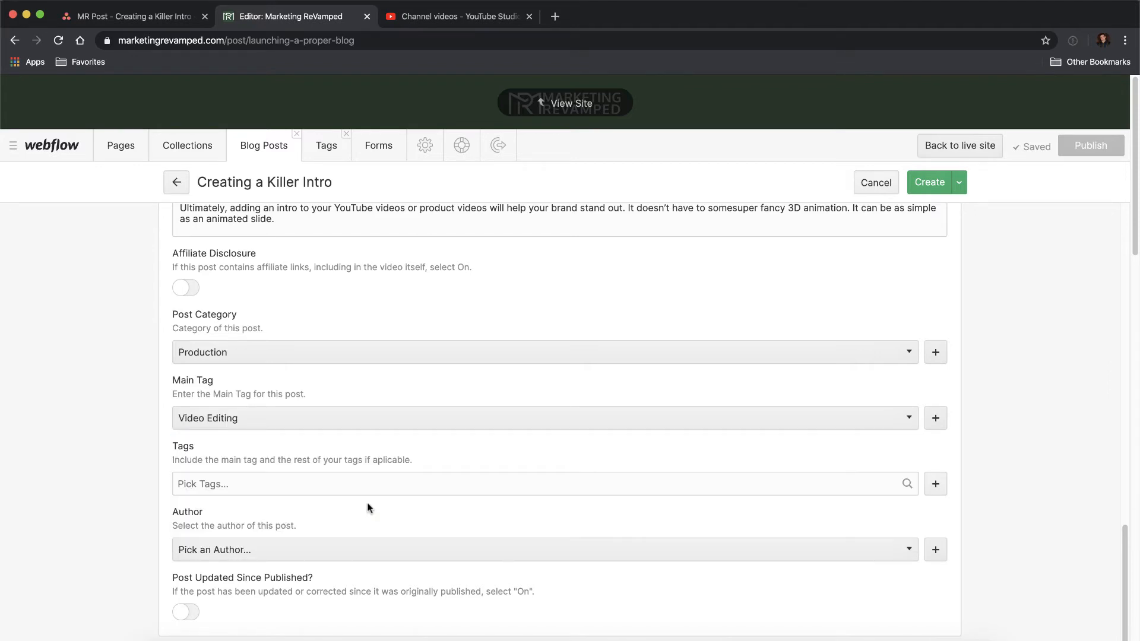
Step: Add Video Editing to the Tags of the post
{"action": "left_click", "coordinate": [286, 486]}
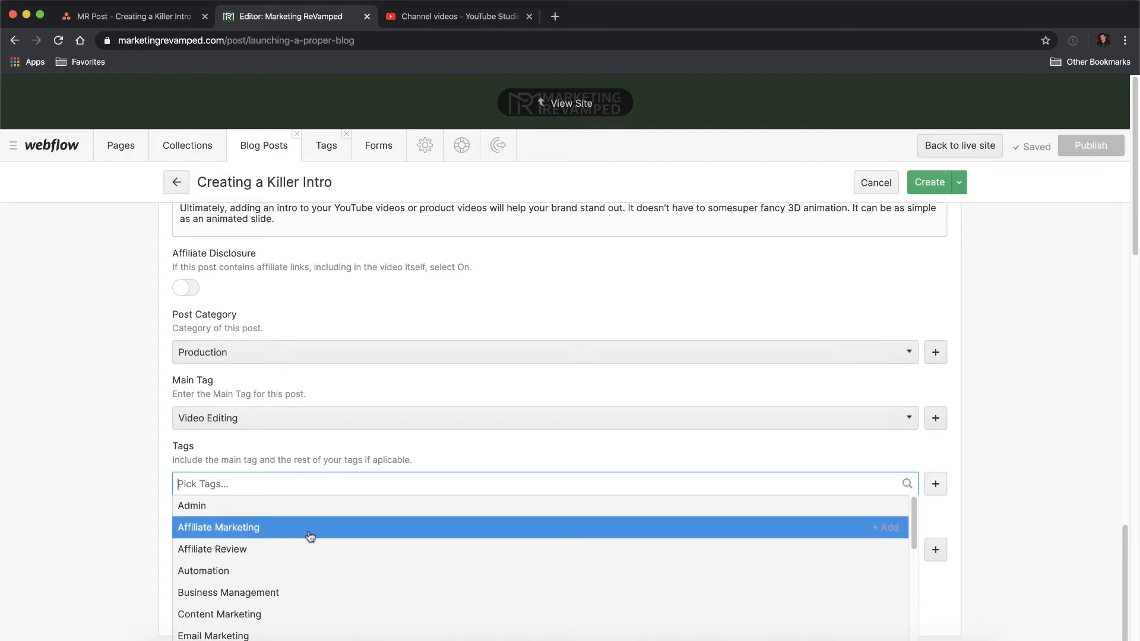
{"action": "left_click", "coordinate": [280, 614]}
{"action": "left_click", "coordinate": [259, 484]}
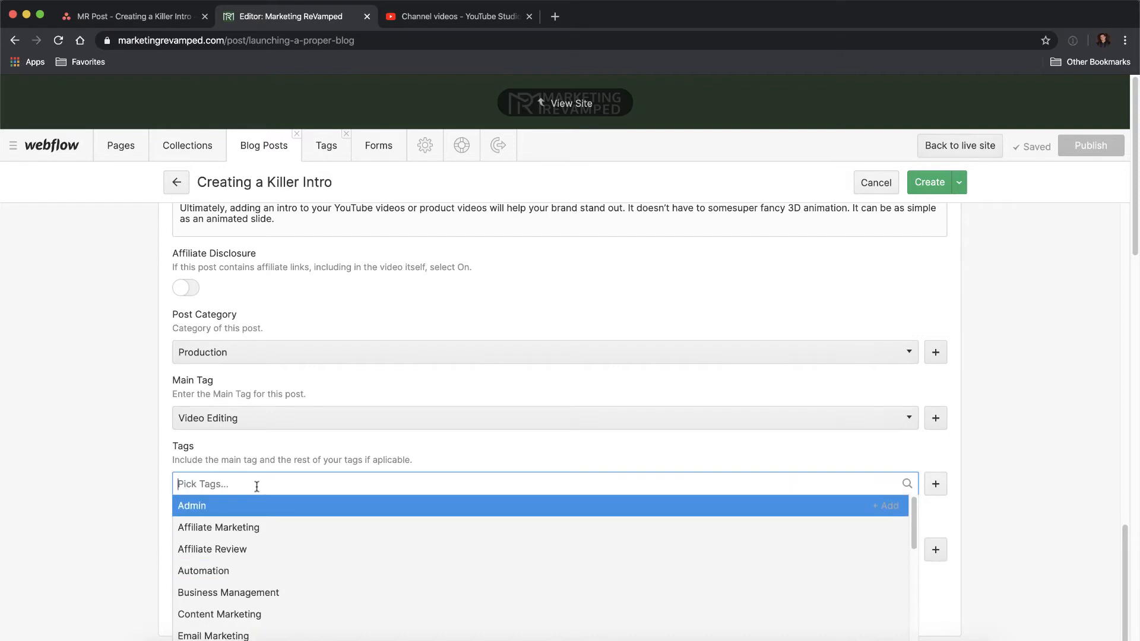
{"action": "scroll", "coordinate": [262, 522], "scroll_direction": "down", "scroll_amount": 6}
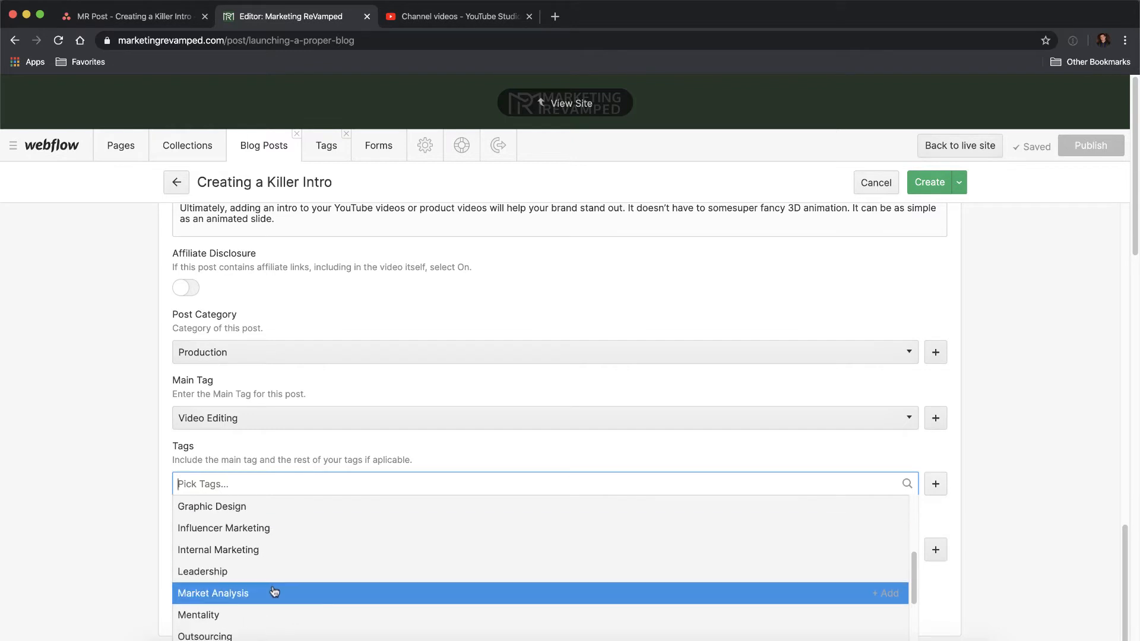
{"action": "scroll", "coordinate": [272, 602], "scroll_direction": "down", "scroll_amount": 2}
{"action": "left_click", "coordinate": [265, 594]}
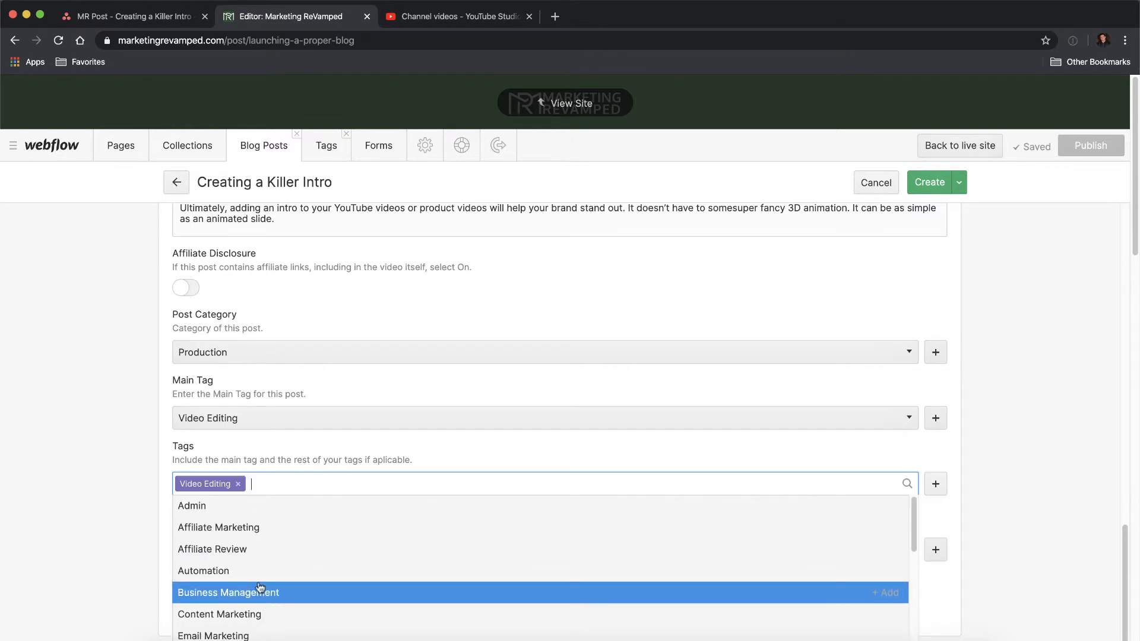
Step: Add Graphic Design and Content Marketing to the Tags of the post
{"action": "scroll", "coordinate": [261, 588], "scroll_direction": "down", "scroll_amount": 2}
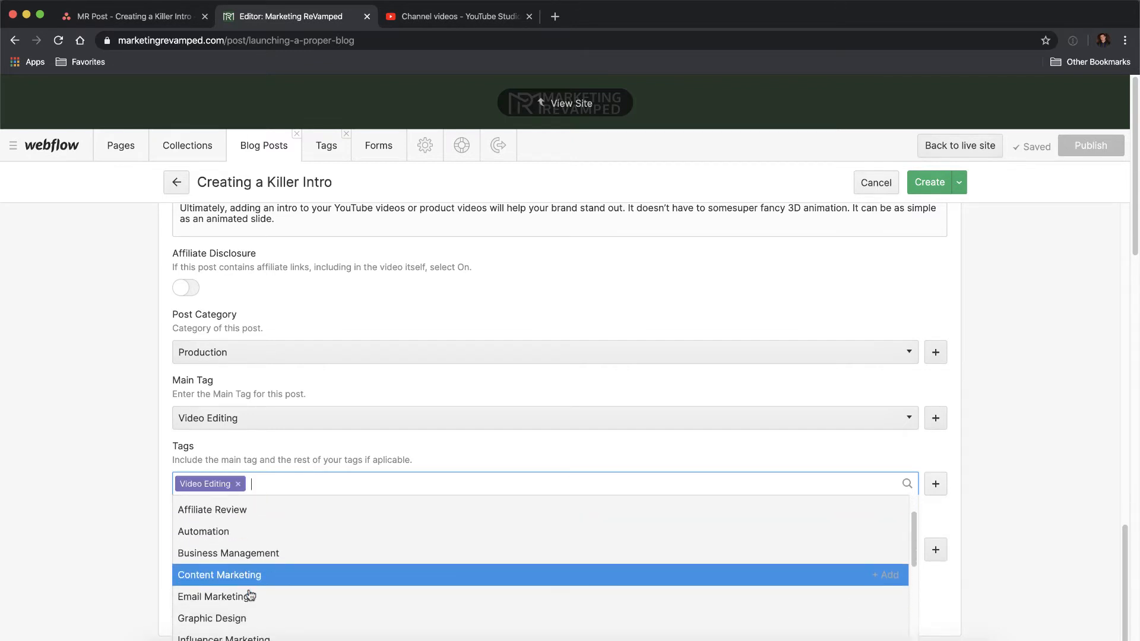
{"action": "scroll", "coordinate": [273, 586], "scroll_direction": "down", "scroll_amount": 3}
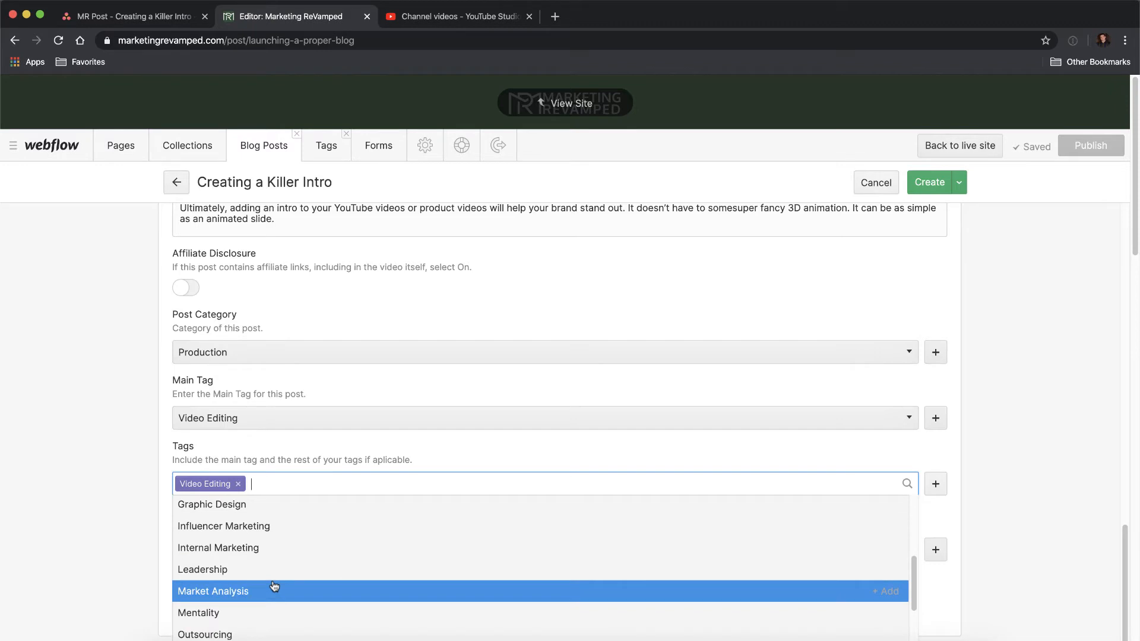
{"action": "left_click", "coordinate": [280, 509]}
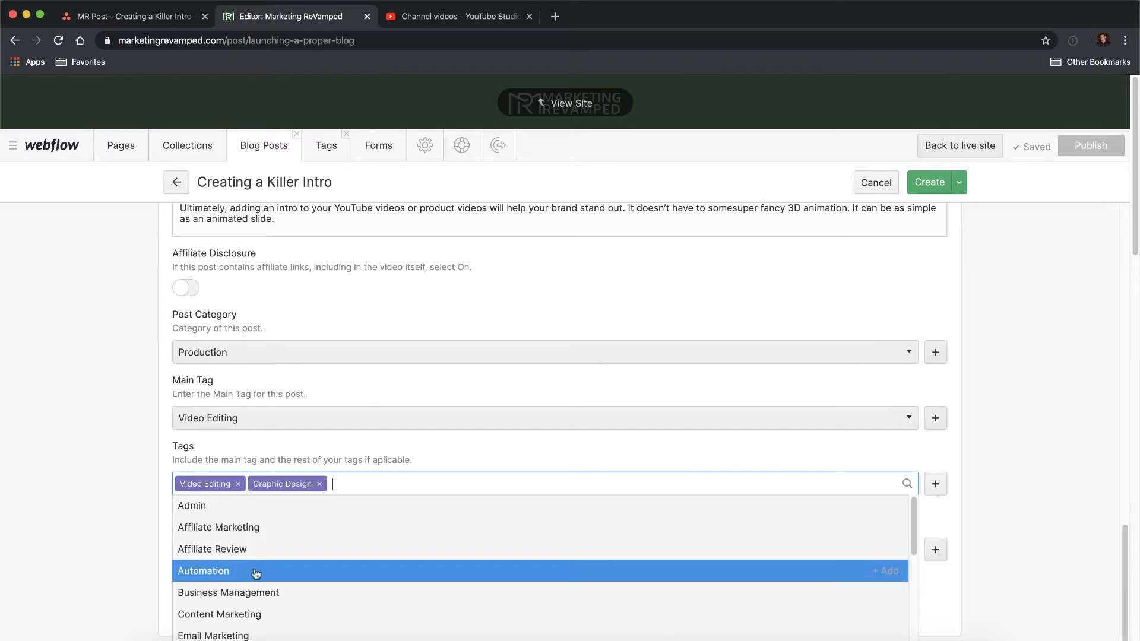
{"action": "left_click", "coordinate": [301, 614]}
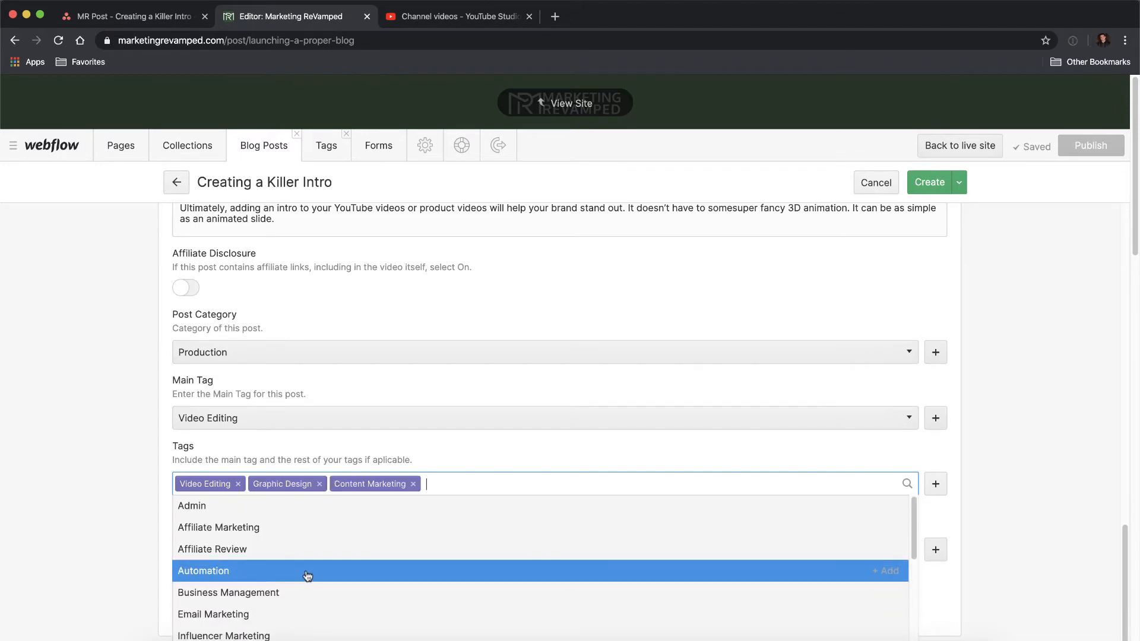
Step: Add Social Media and Video Marketing to the Tags of the post
{"action": "scroll", "coordinate": [306, 577], "scroll_direction": "down", "scroll_amount": 3}
{"action": "scroll", "coordinate": [297, 578], "scroll_direction": "down", "scroll_amount": 1}
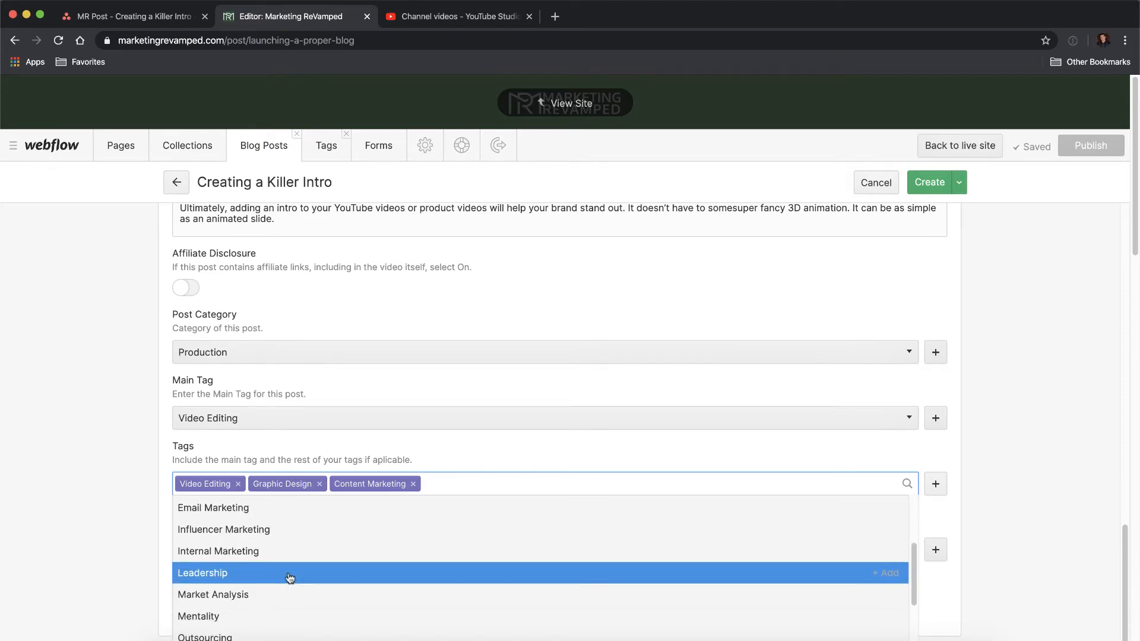
{"action": "scroll", "coordinate": [289, 577], "scroll_direction": "down", "scroll_amount": 1}
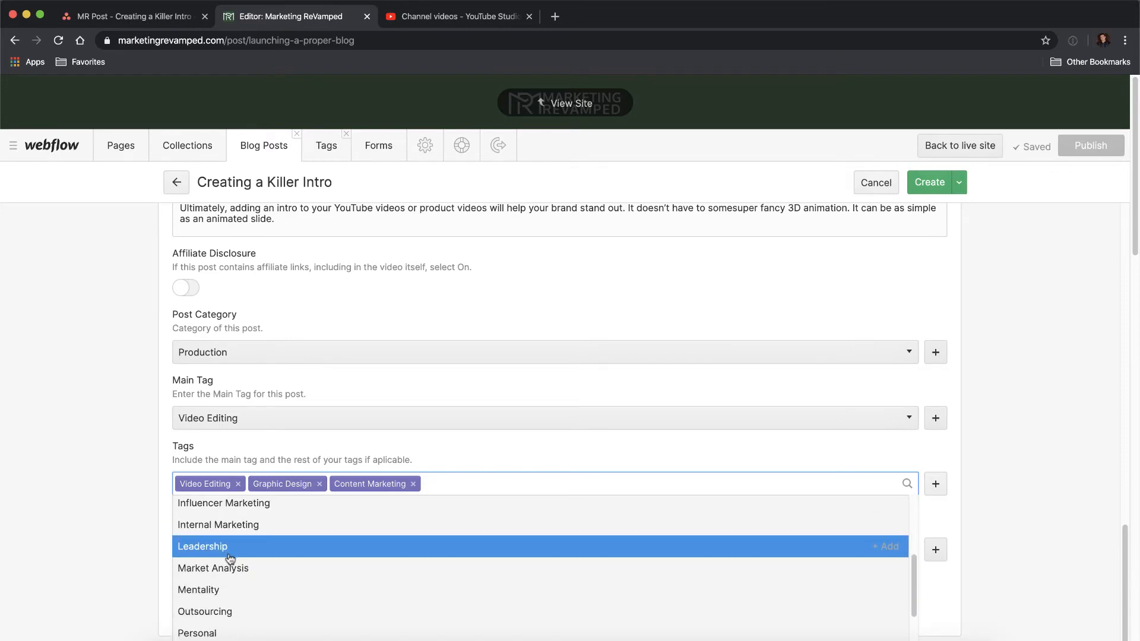
{"action": "scroll", "coordinate": [255, 528], "scroll_direction": "down", "scroll_amount": 1}
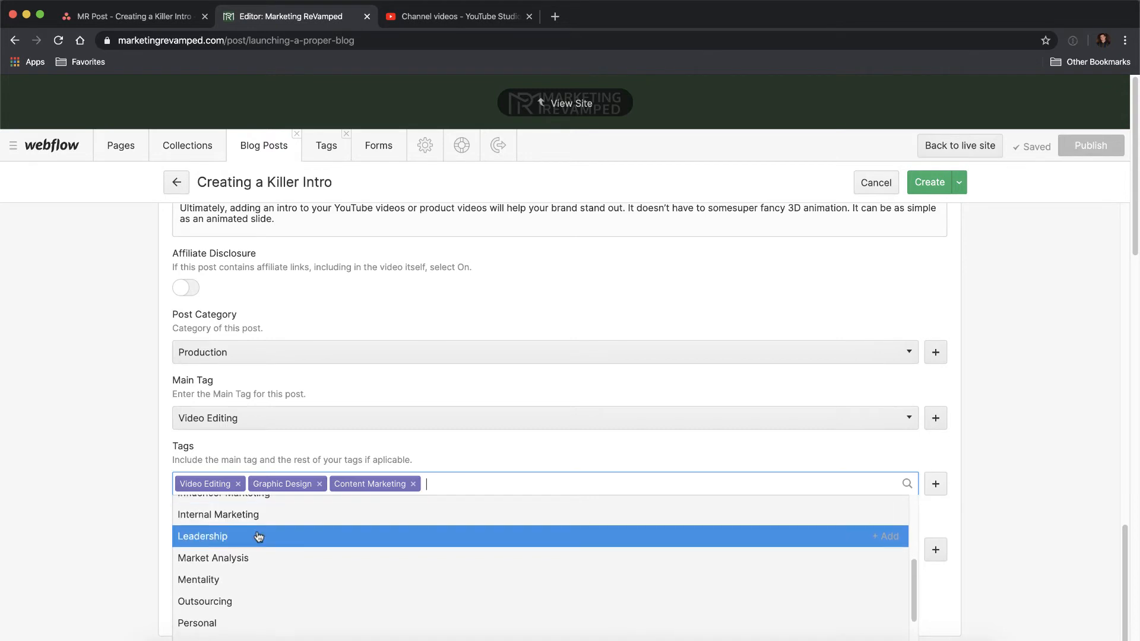
{"action": "scroll", "coordinate": [246, 559], "scroll_direction": "down", "scroll_amount": 2}
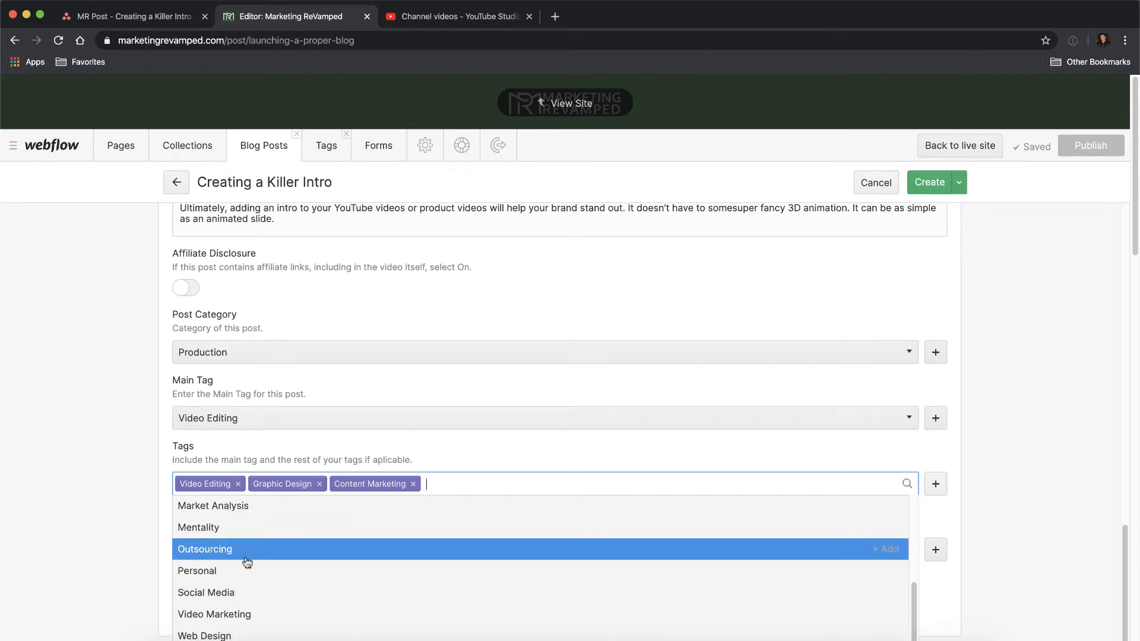
{"action": "left_click", "coordinate": [248, 593]}
{"action": "scroll", "coordinate": [249, 582], "scroll_direction": "down", "scroll_amount": 7}
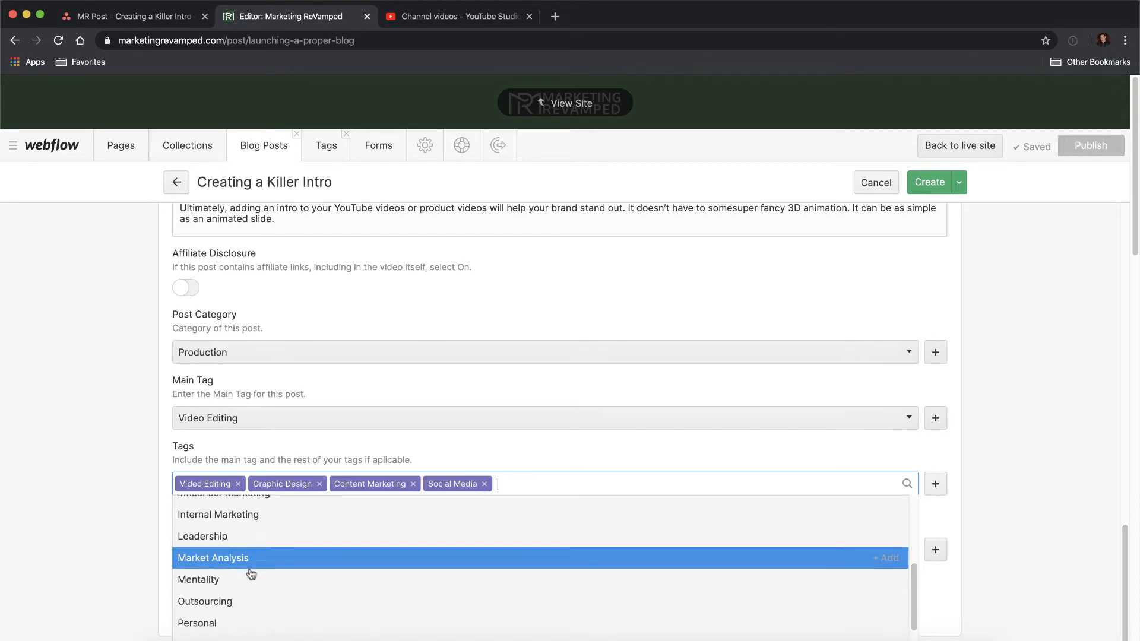
{"action": "scroll", "coordinate": [251, 608], "scroll_direction": "down", "scroll_amount": 1}
{"action": "left_click", "coordinate": [250, 612]}
Step: Look through the remaining tag options, add Mentality to the Tags, and close the tag list
{"action": "scroll", "coordinate": [247, 599], "scroll_direction": "down", "scroll_amount": 7}
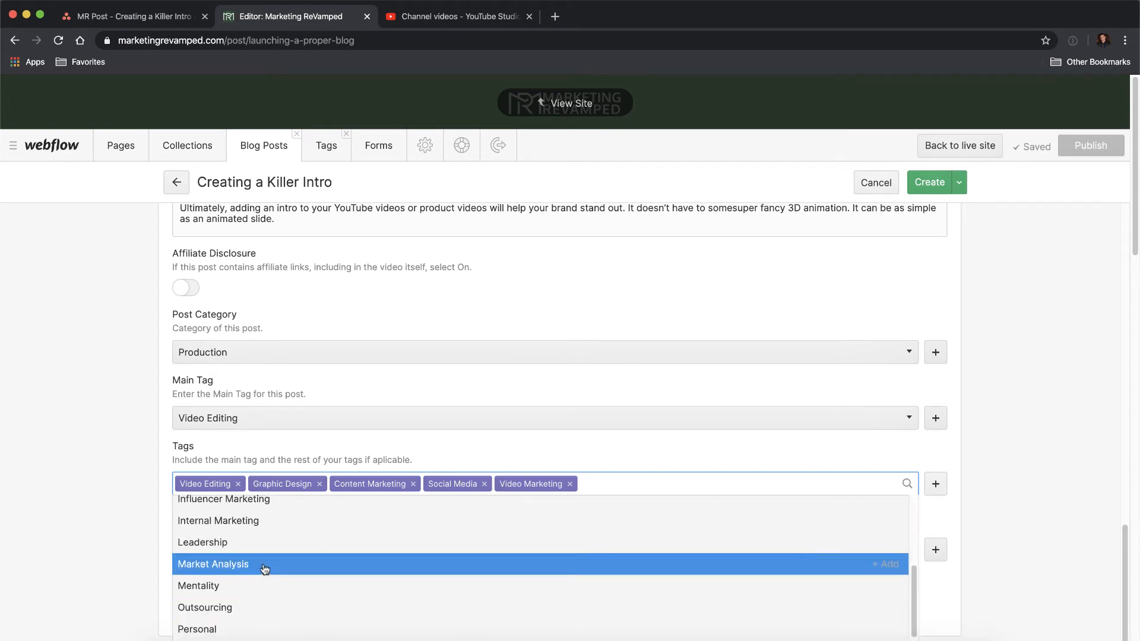
{"action": "scroll", "coordinate": [267, 567], "scroll_direction": "up", "scroll_amount": 1}
{"action": "scroll", "coordinate": [268, 563], "scroll_direction": "up", "scroll_amount": 5}
{"action": "scroll", "coordinate": [268, 564], "scroll_direction": "up", "scroll_amount": 1}
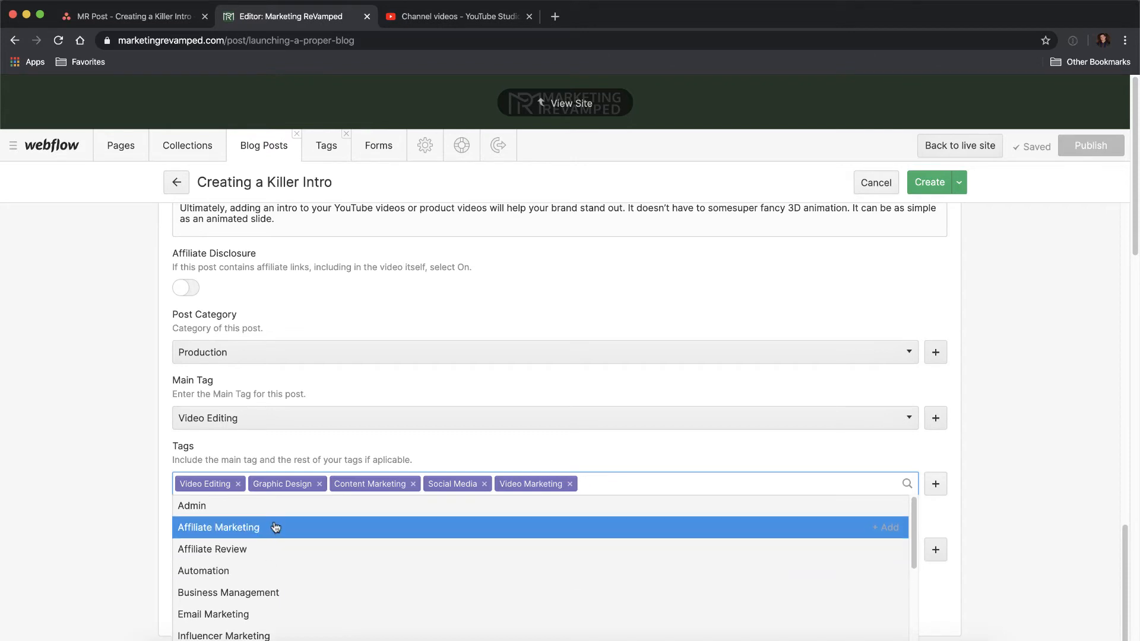
{"action": "scroll", "coordinate": [295, 585], "scroll_direction": "down", "scroll_amount": 3}
{"action": "scroll", "coordinate": [295, 591], "scroll_direction": "down", "scroll_amount": 4}
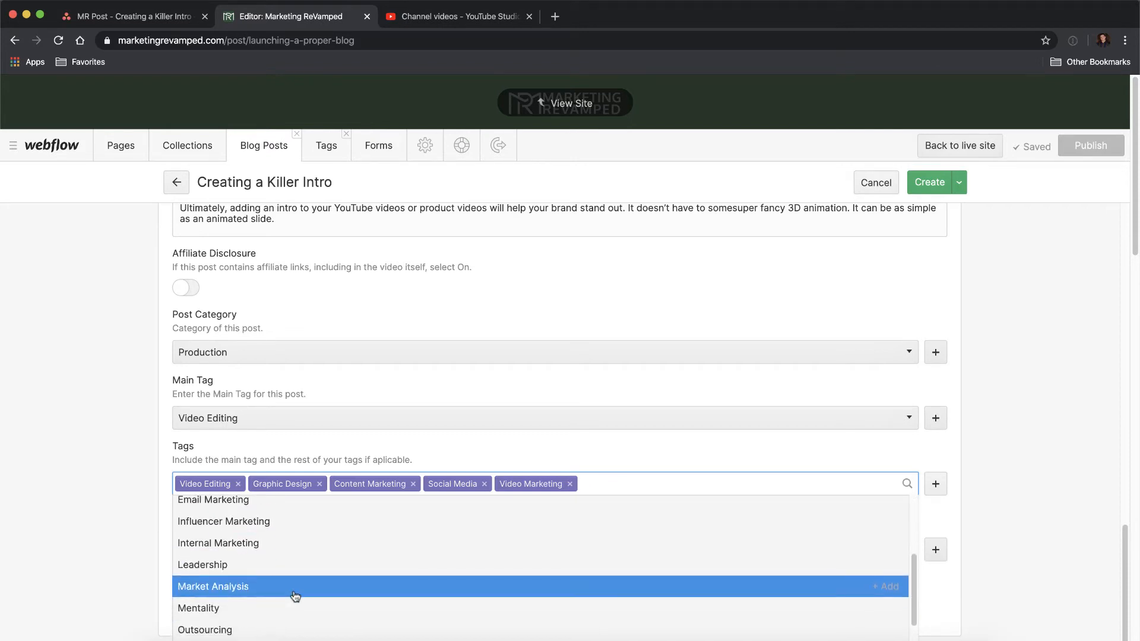
{"action": "scroll", "coordinate": [295, 596], "scroll_direction": "up", "scroll_amount": 1}
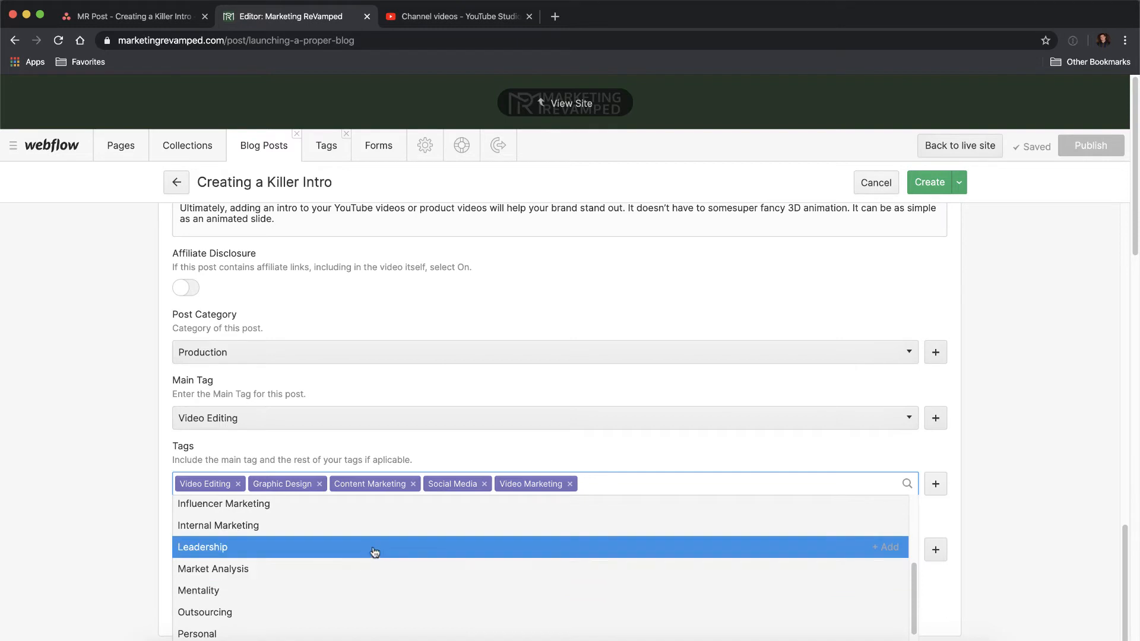
{"action": "left_click", "coordinate": [299, 588]}
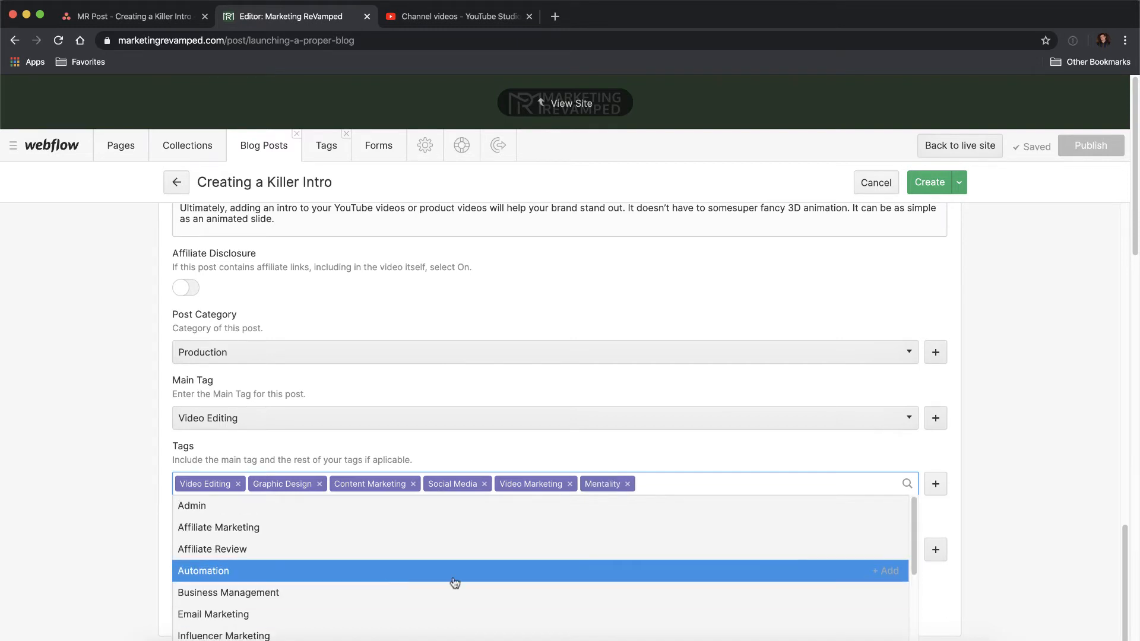
{"action": "left_click", "coordinate": [1067, 511]}
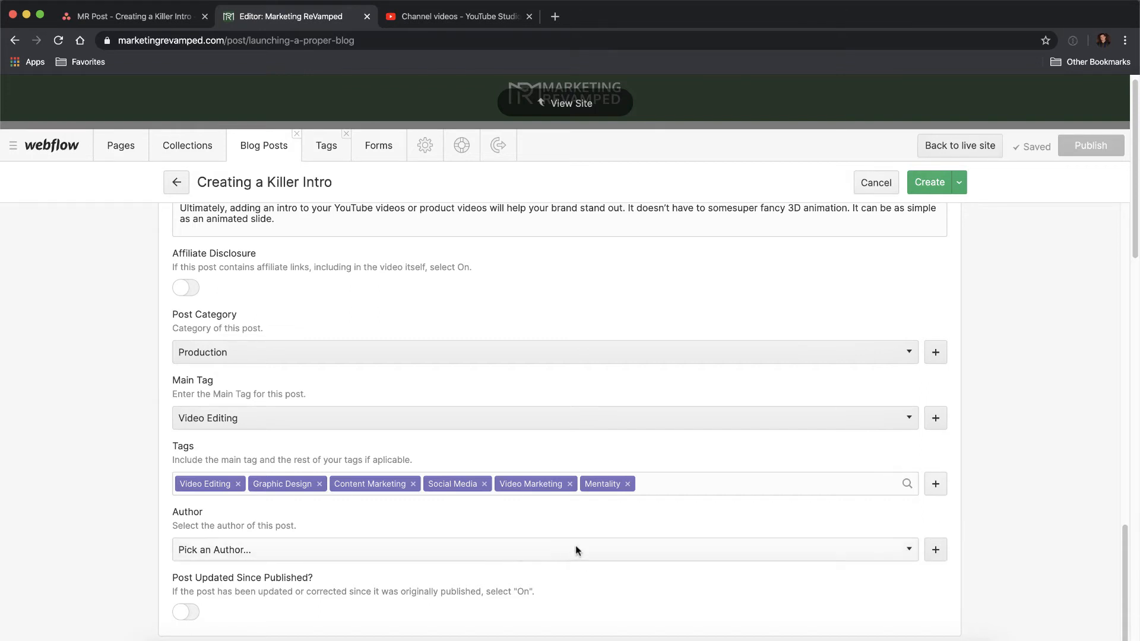
Step: Set the Author of the post to the only author available
{"action": "left_click", "coordinate": [597, 549]}
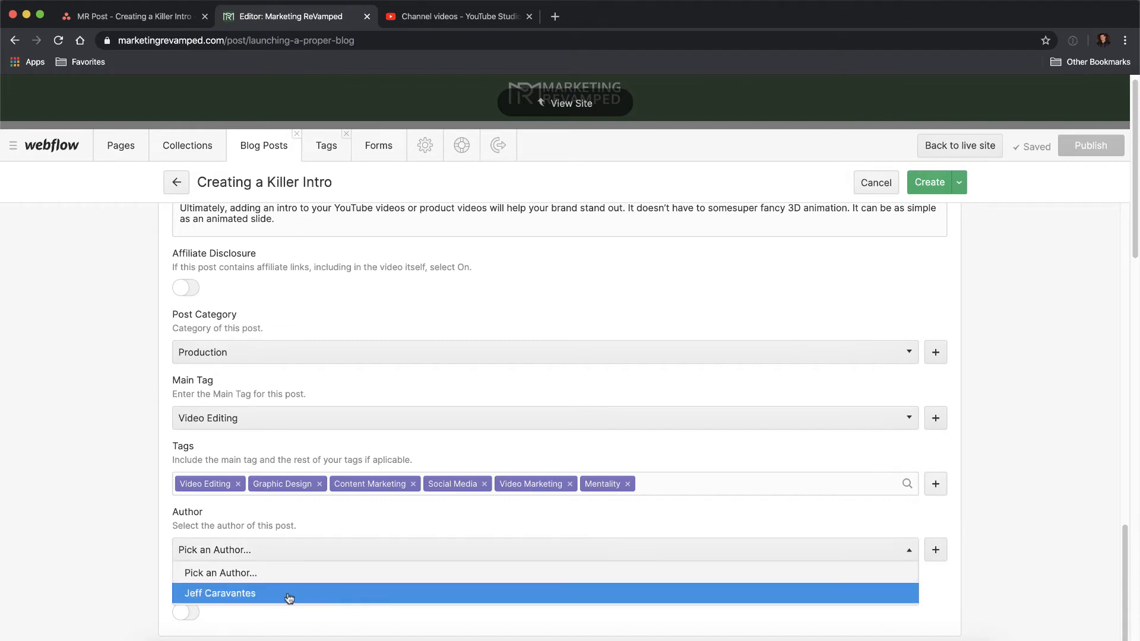
{"action": "left_click", "coordinate": [217, 592]}
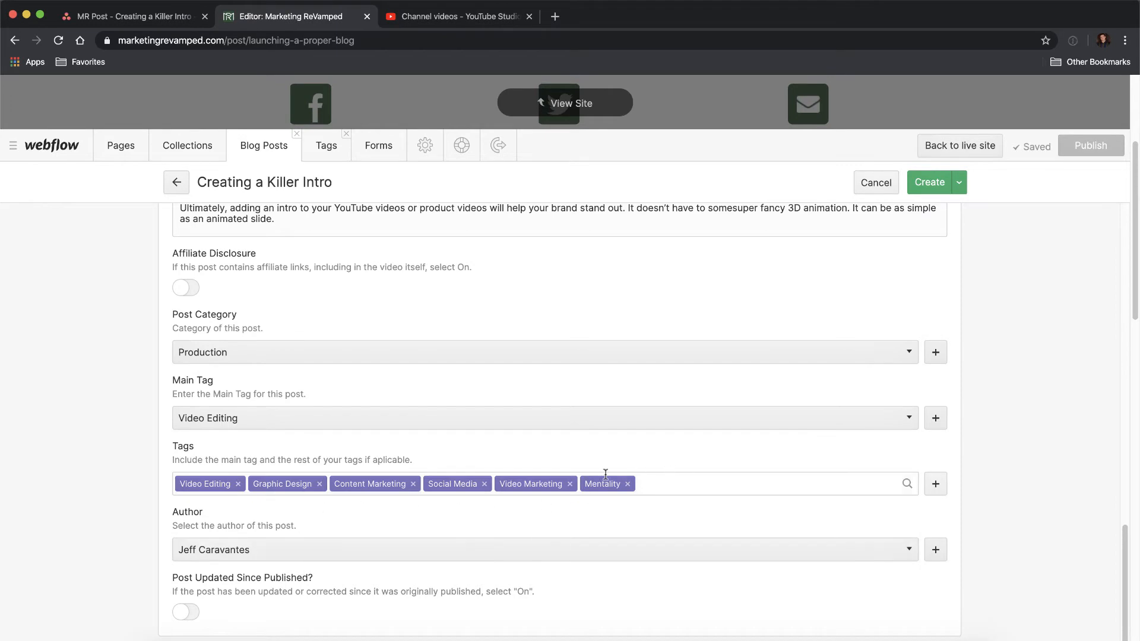
Step: Review the Post Body and check the Post Updated Since Published option, leaving it off
{"action": "scroll", "coordinate": [410, 492], "scroll_direction": "up", "scroll_amount": 1}
{"action": "scroll", "coordinate": [410, 492], "scroll_direction": "up", "scroll_amount": 10}
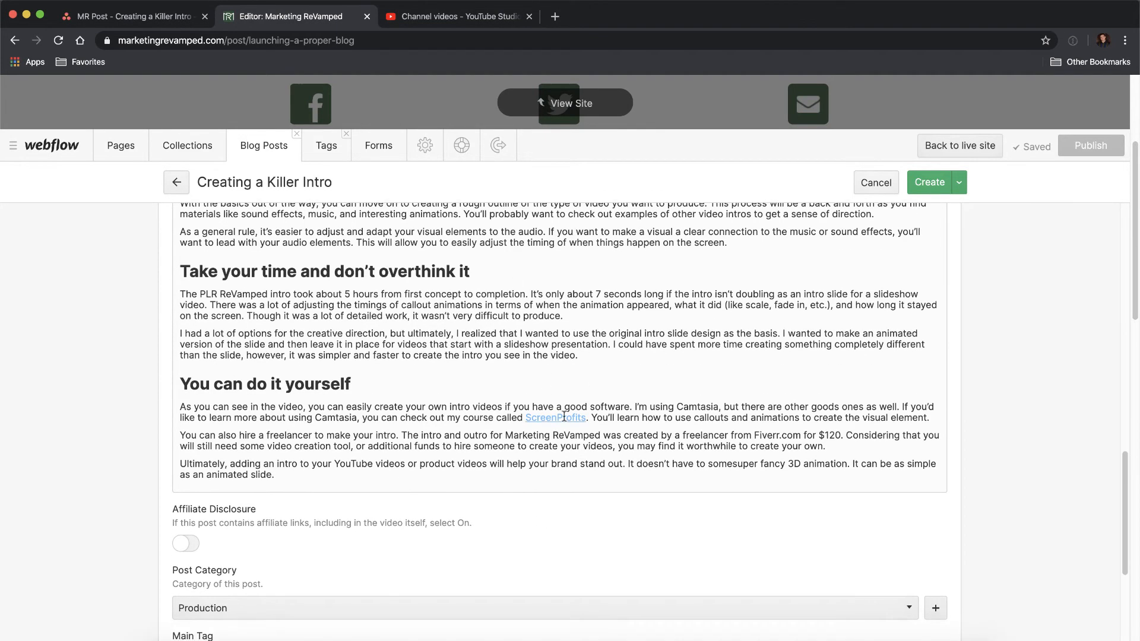
{"action": "scroll", "coordinate": [562, 410], "scroll_direction": "up", "scroll_amount": 2}
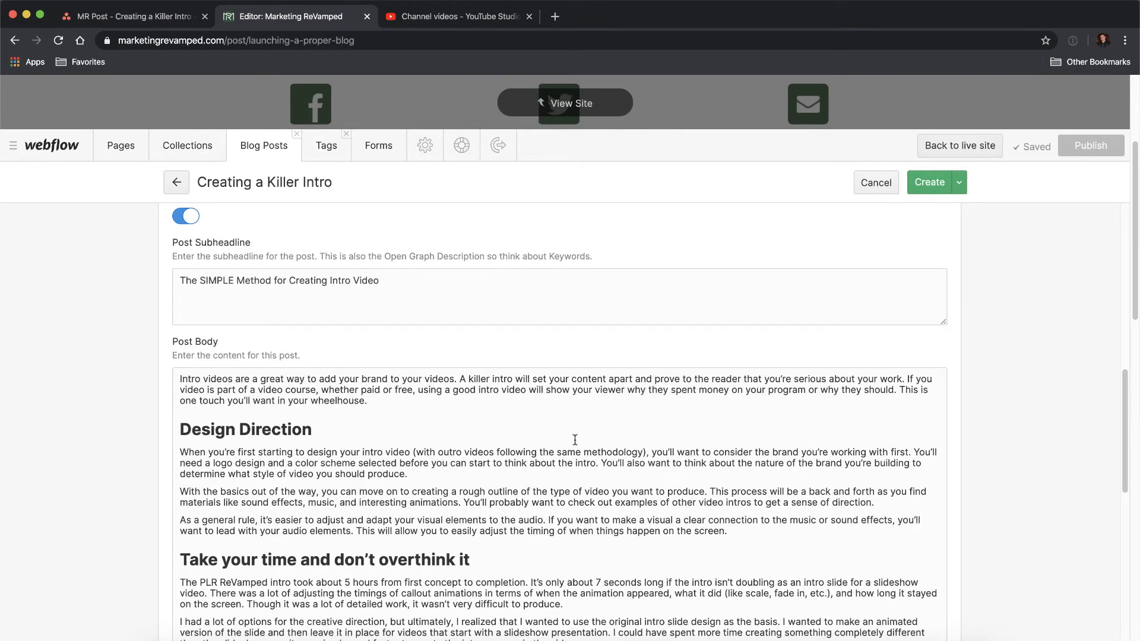
{"action": "scroll", "coordinate": [628, 454], "scroll_direction": "down", "scroll_amount": 3}
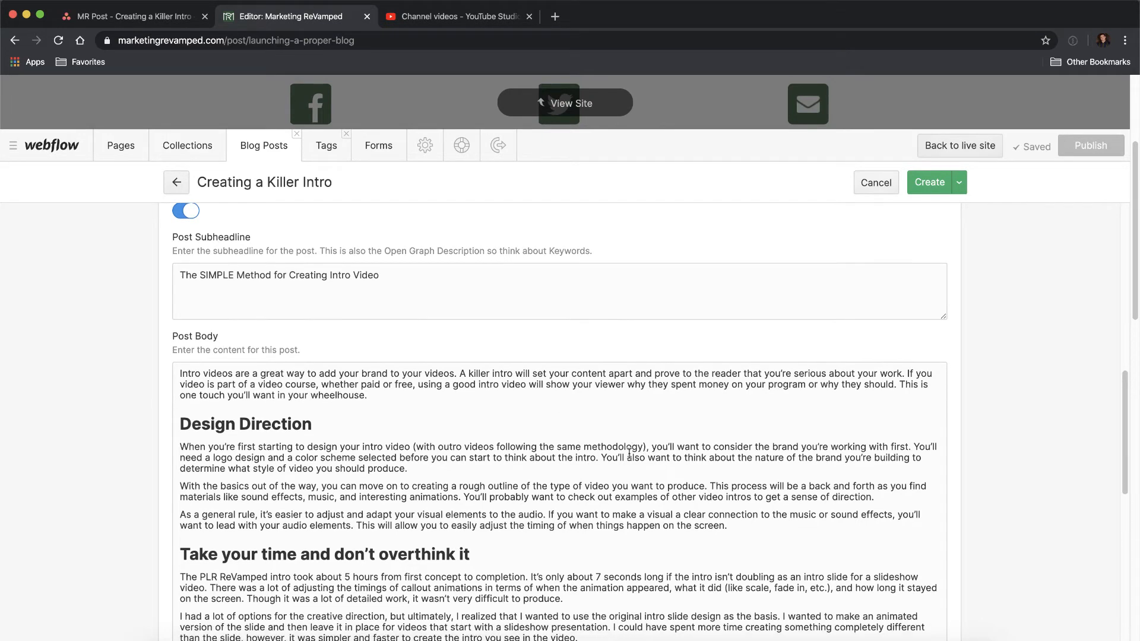
{"action": "scroll", "coordinate": [510, 484], "scroll_direction": "down", "scroll_amount": 1}
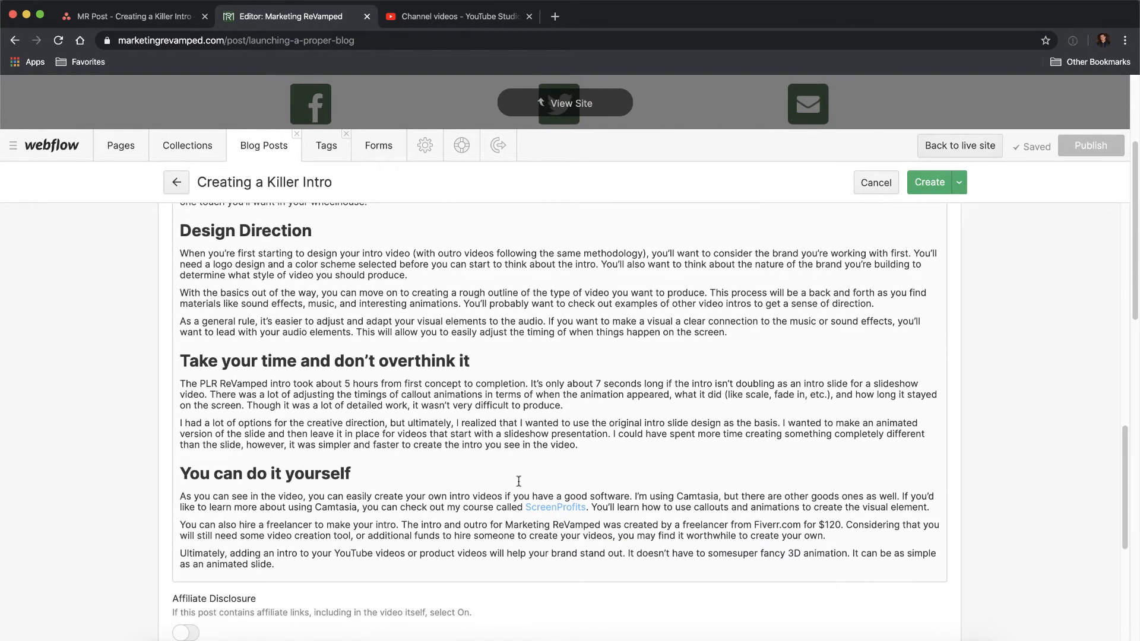
{"action": "scroll", "coordinate": [735, 408], "scroll_direction": "down", "scroll_amount": 6}
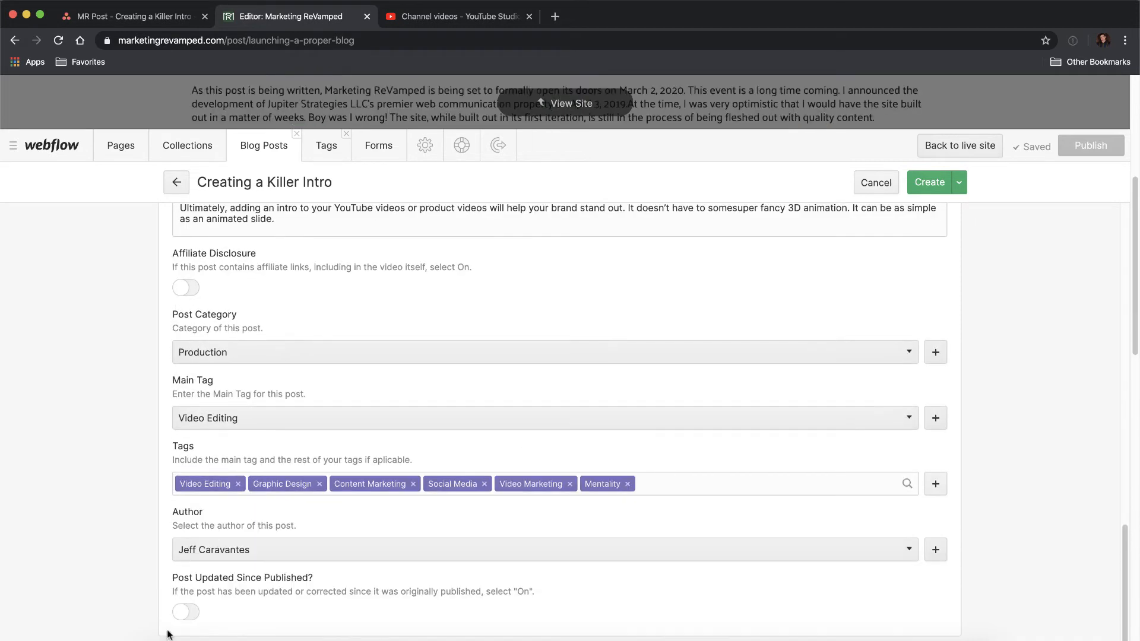
{"action": "left_click", "coordinate": [186, 617]}
{"action": "left_click", "coordinate": [183, 614]}
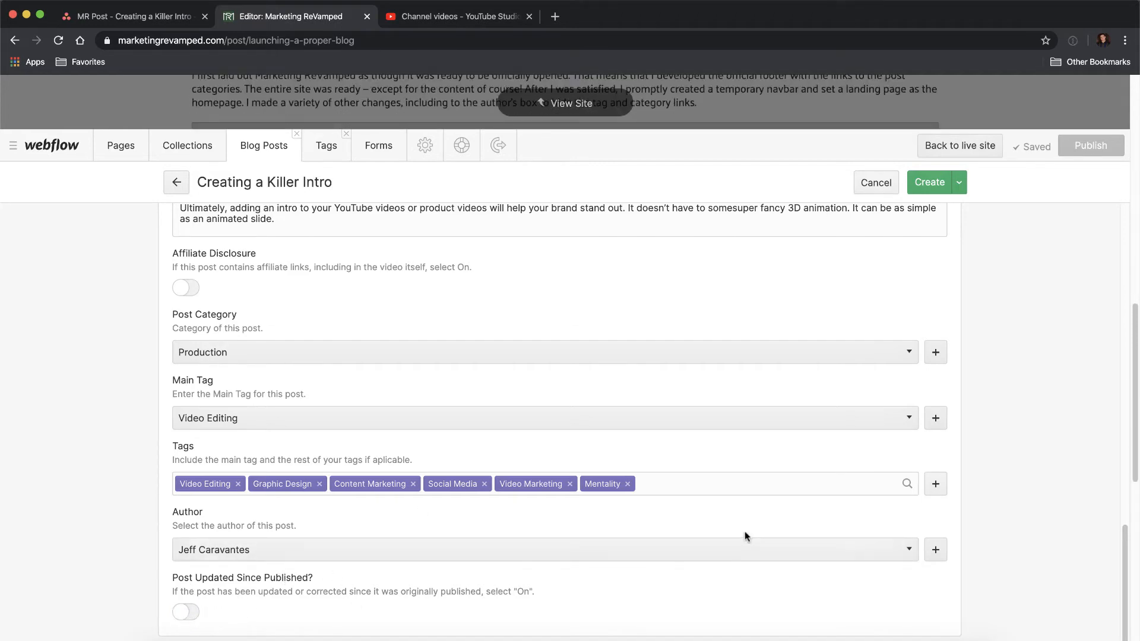
Step: Check the completed post fields, create the Creating a Killer Intro blog post, and publish the change to the site
{"action": "scroll", "coordinate": [764, 514], "scroll_direction": "up", "scroll_amount": 3}
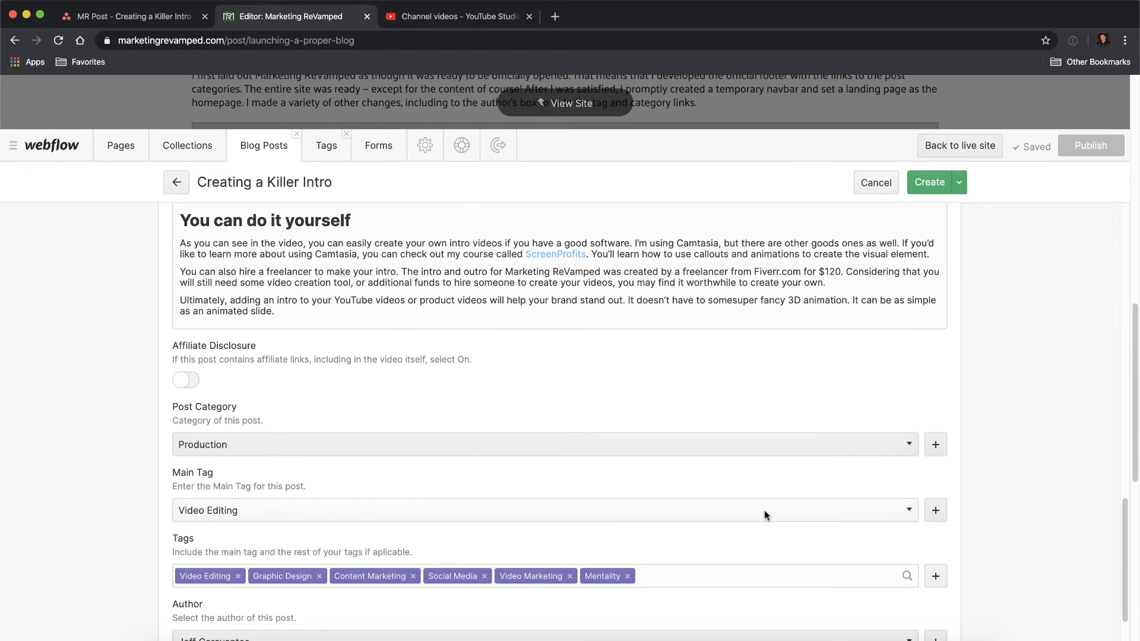
{"action": "scroll", "coordinate": [768, 516], "scroll_direction": "up", "scroll_amount": 1}
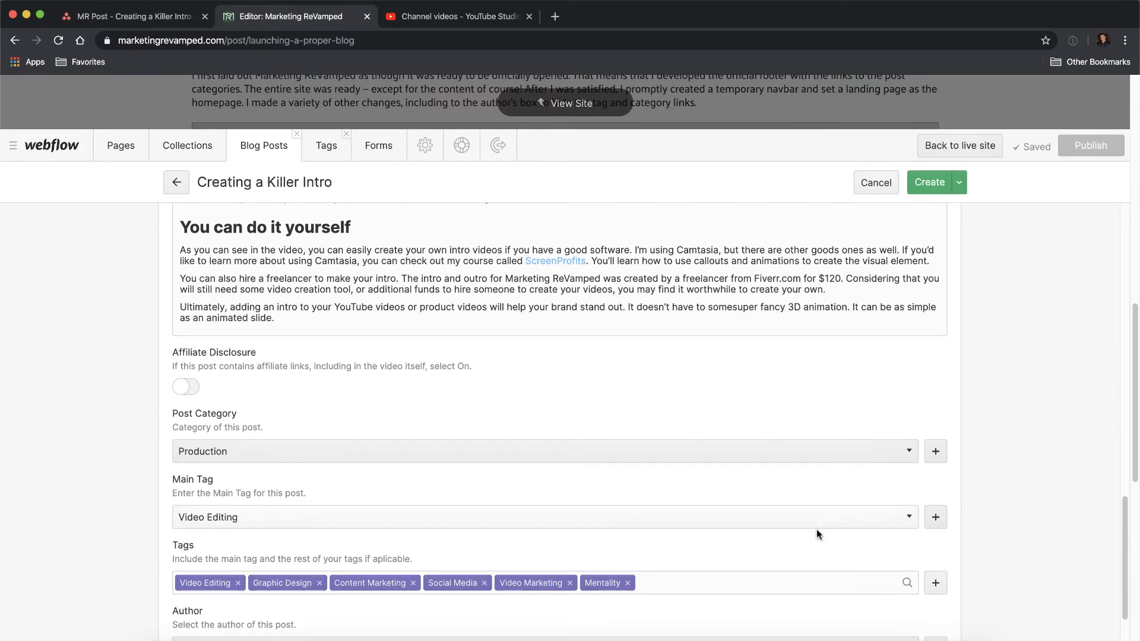
{"action": "scroll", "coordinate": [817, 529], "scroll_direction": "up", "scroll_amount": 2}
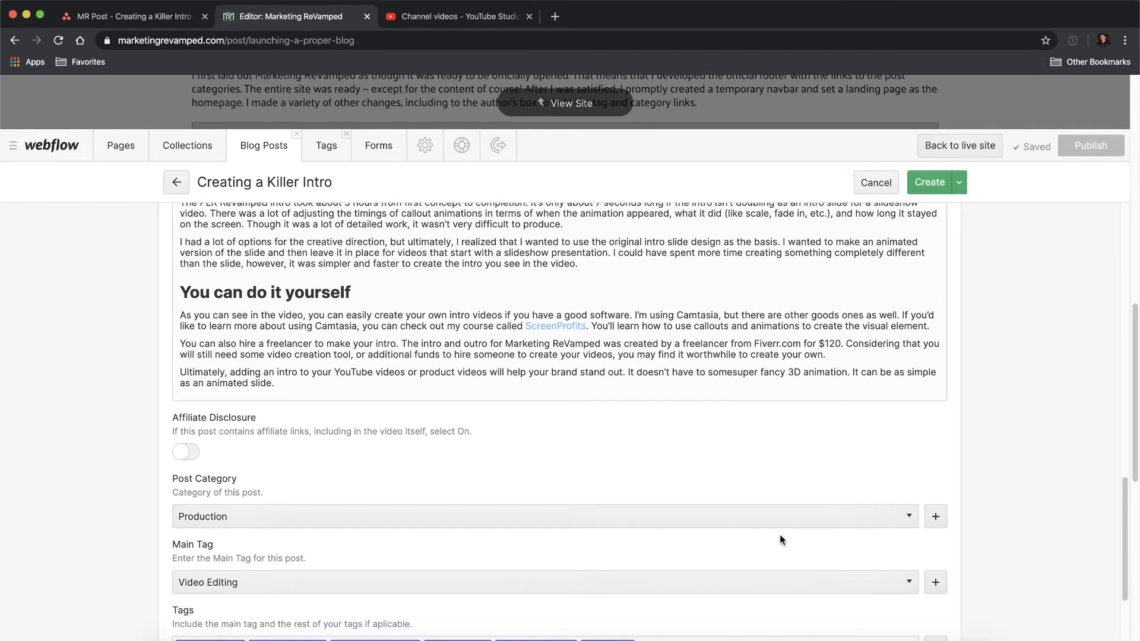
{"action": "scroll", "coordinate": [780, 538], "scroll_direction": "up", "scroll_amount": 20}
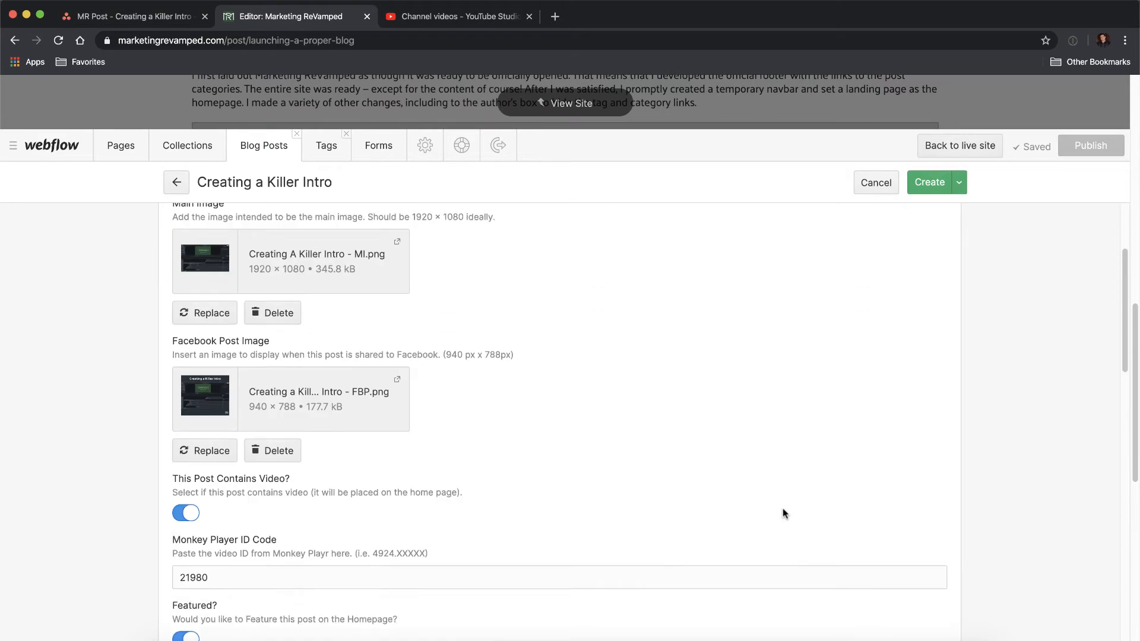
{"action": "scroll", "coordinate": [783, 511], "scroll_direction": "up", "scroll_amount": 5}
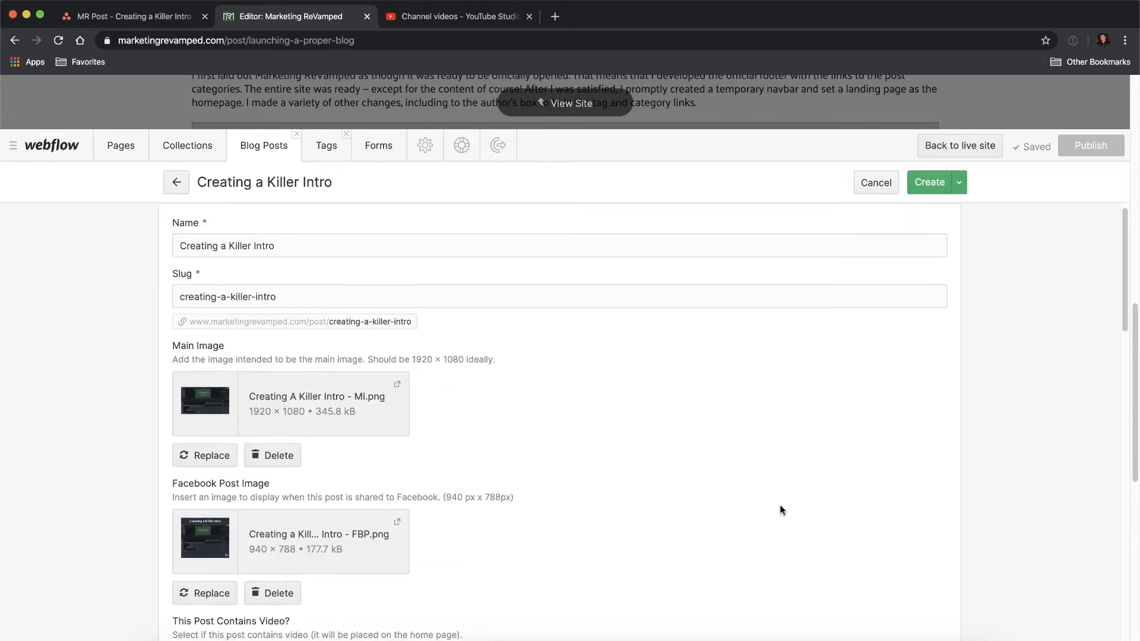
{"action": "left_click", "coordinate": [933, 182]}
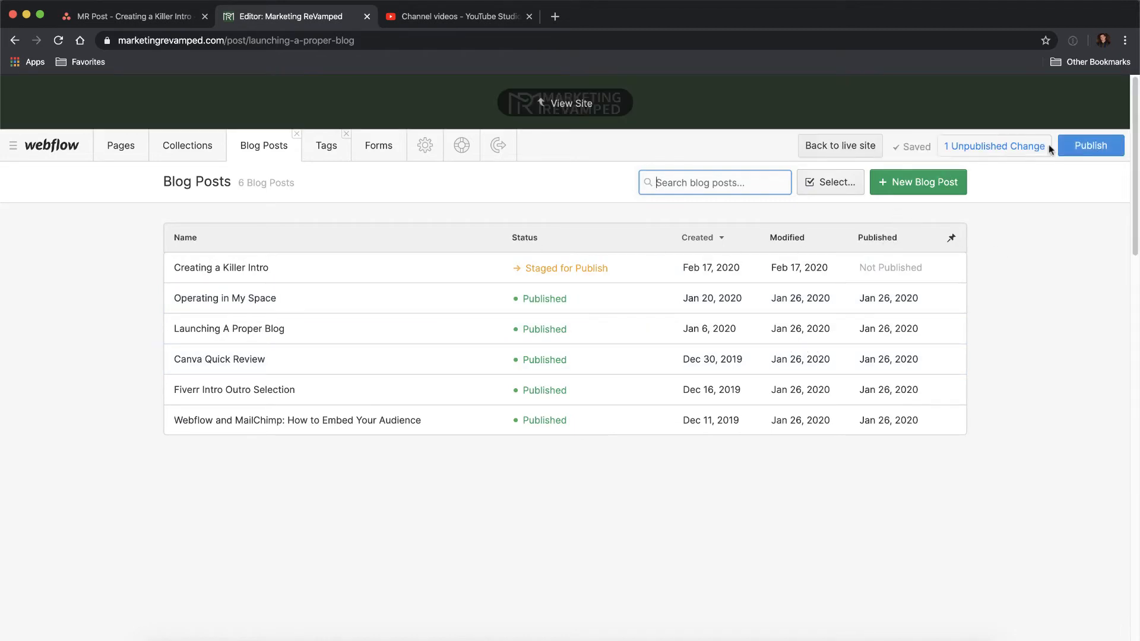
{"action": "left_click", "coordinate": [1096, 146]}
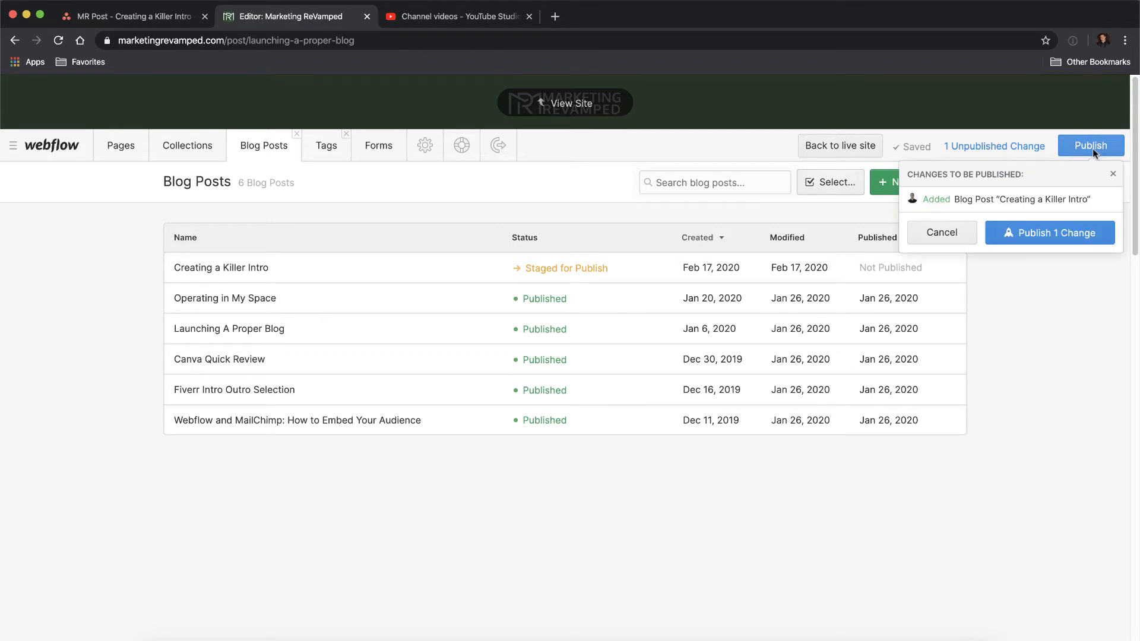
{"action": "left_click", "coordinate": [1034, 233]}
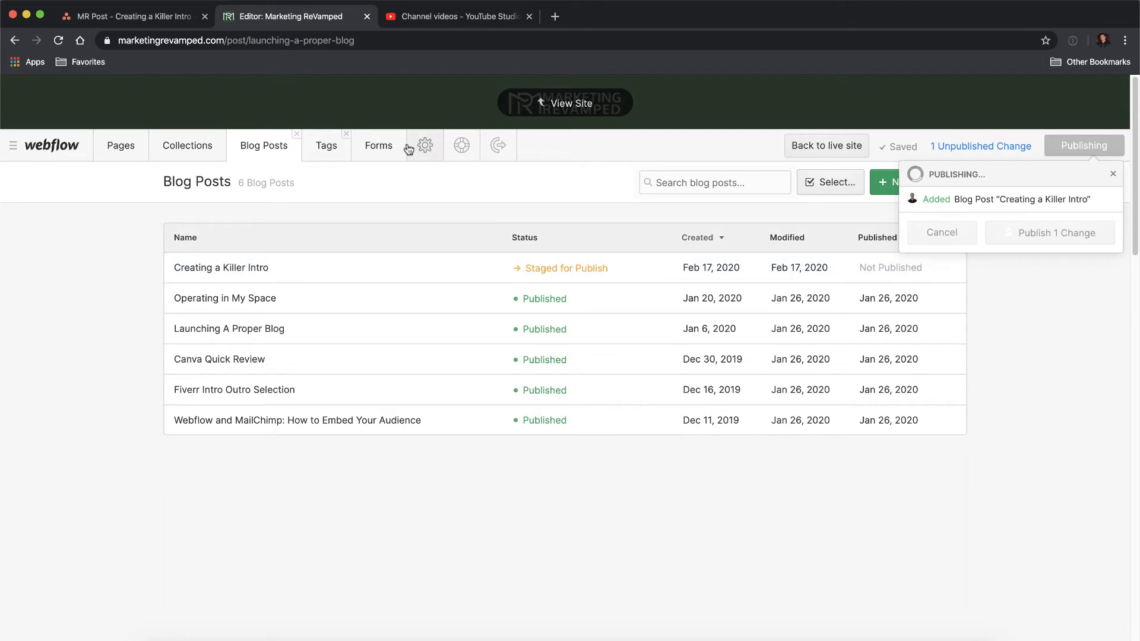
Step: Switch to YouTube Studio, advance the video upload to Visibility without adding an end screen or cards, and check the Schedule options
{"action": "left_click", "coordinate": [452, 19]}
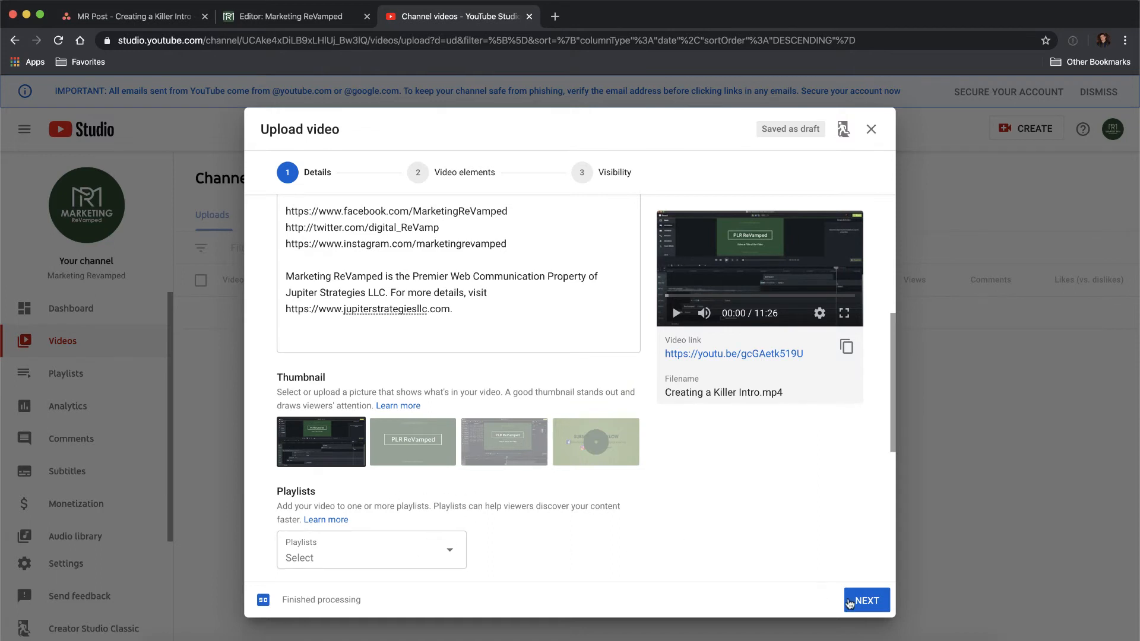
{"action": "left_click", "coordinate": [849, 601]}
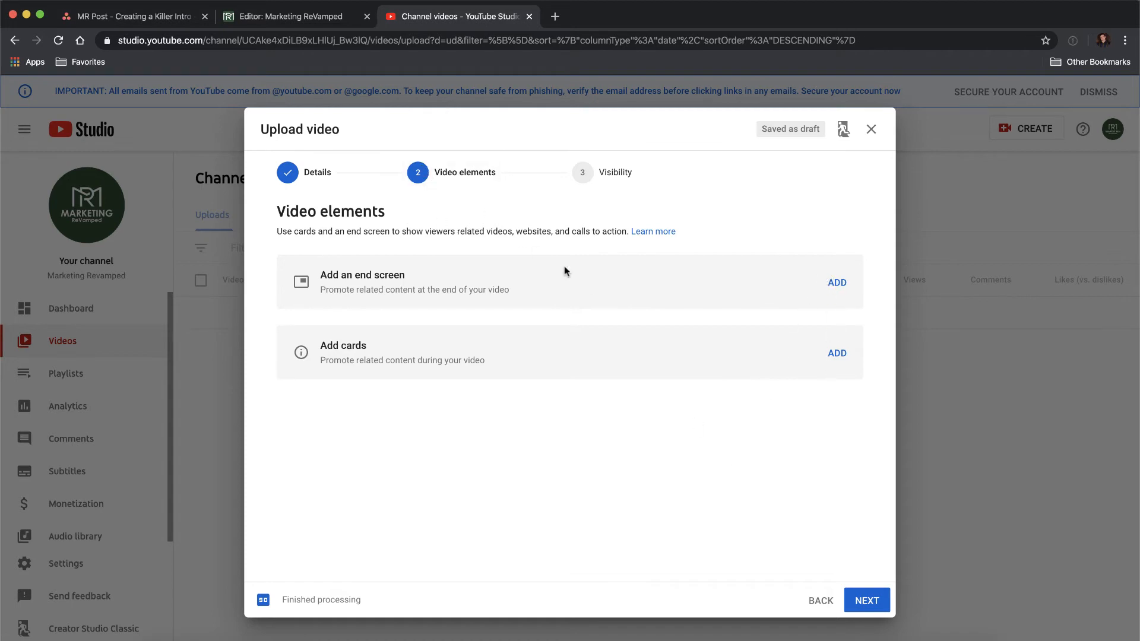
{"action": "left_click", "coordinate": [855, 597]}
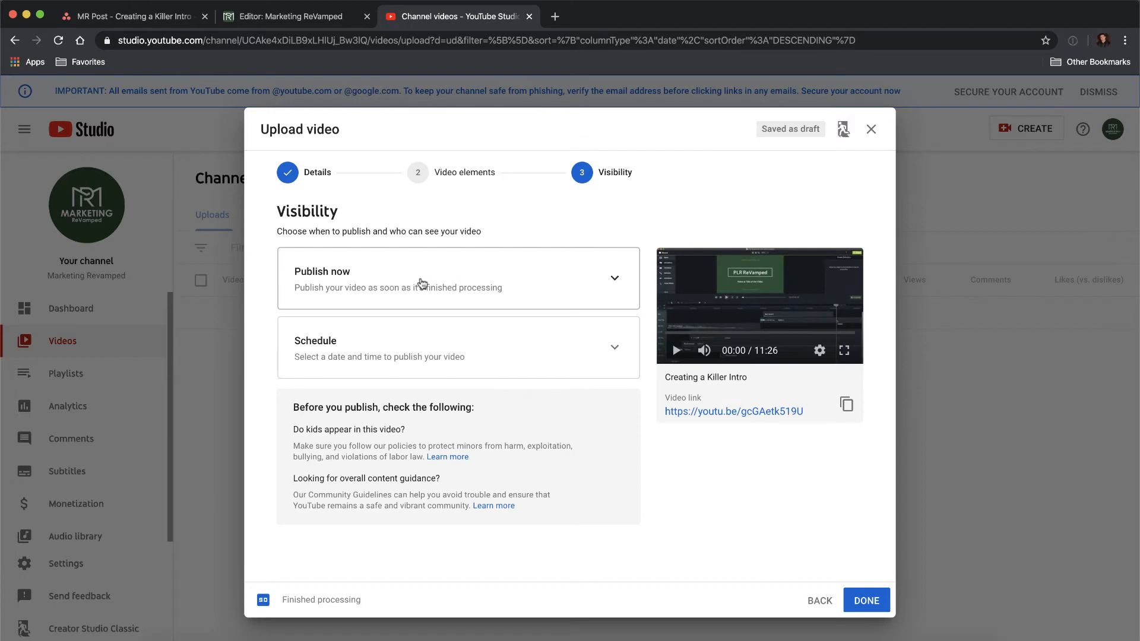
{"action": "left_click", "coordinate": [600, 353]}
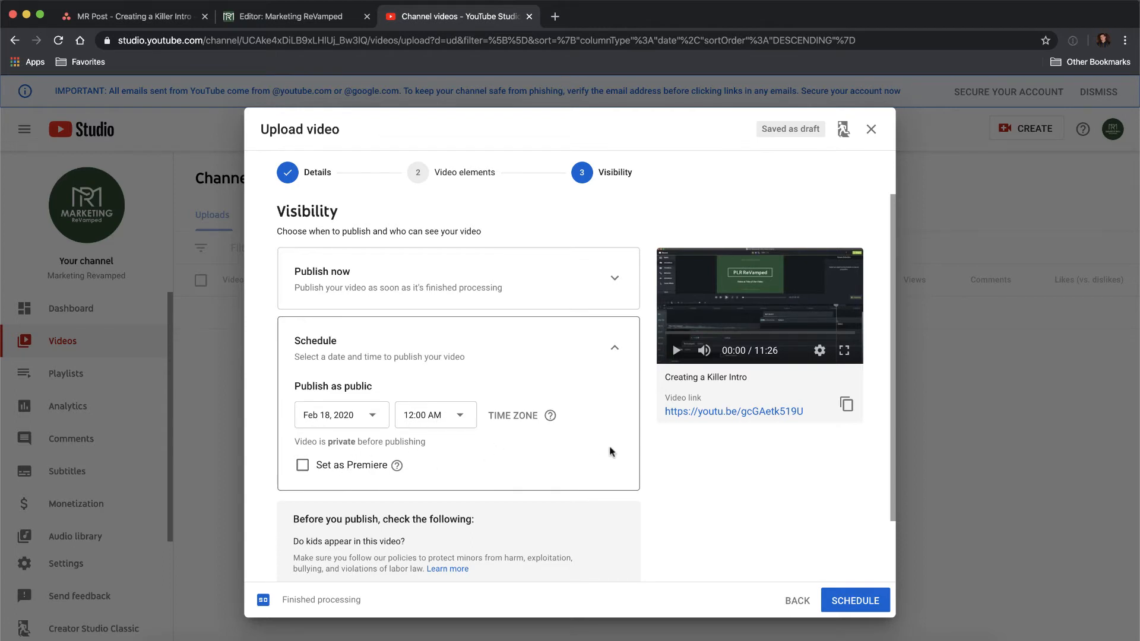
{"action": "left_click", "coordinate": [614, 348]}
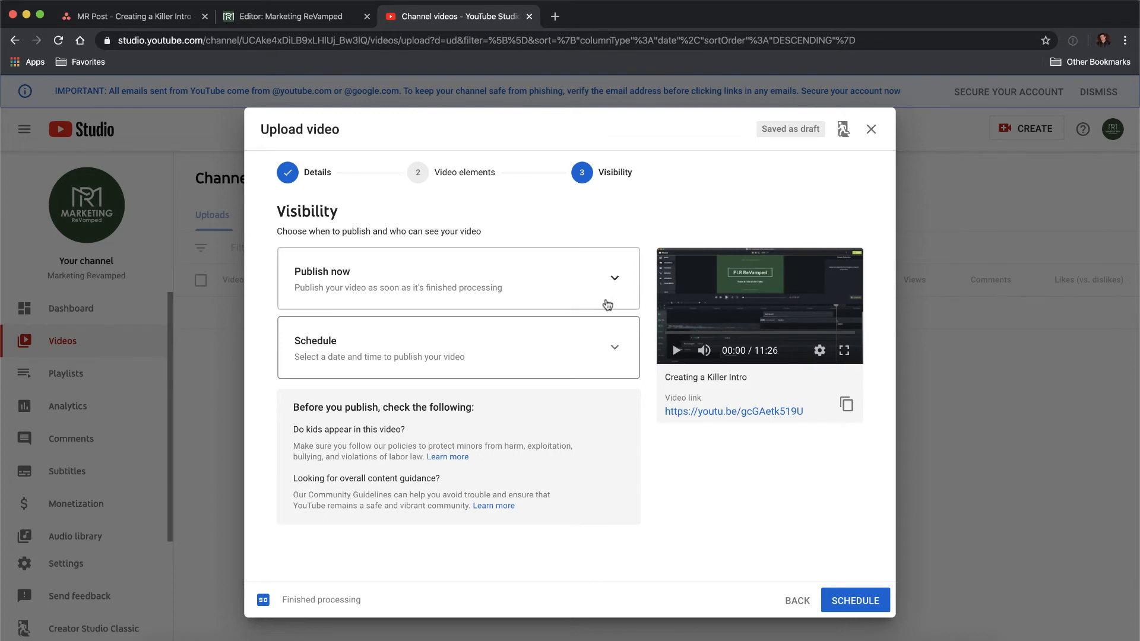
Step: Publish the Creating a Killer Intro video now as Public with Set as instant Premiere enabled, and dismiss the sharing dialog
{"action": "left_click", "coordinate": [611, 285]}
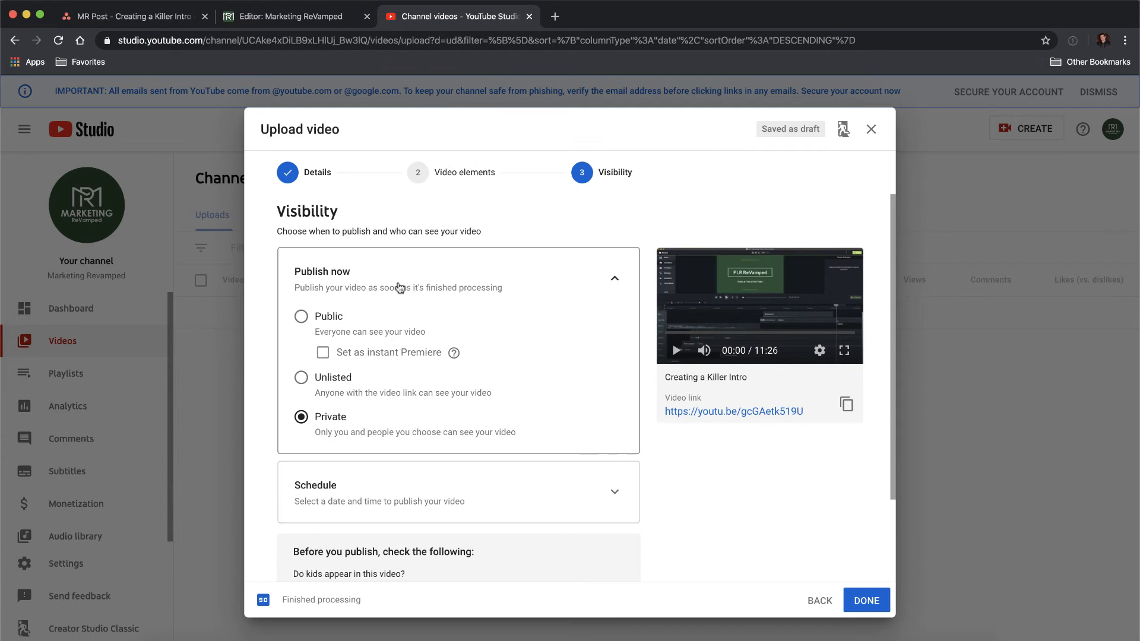
{"action": "left_click", "coordinate": [298, 318]}
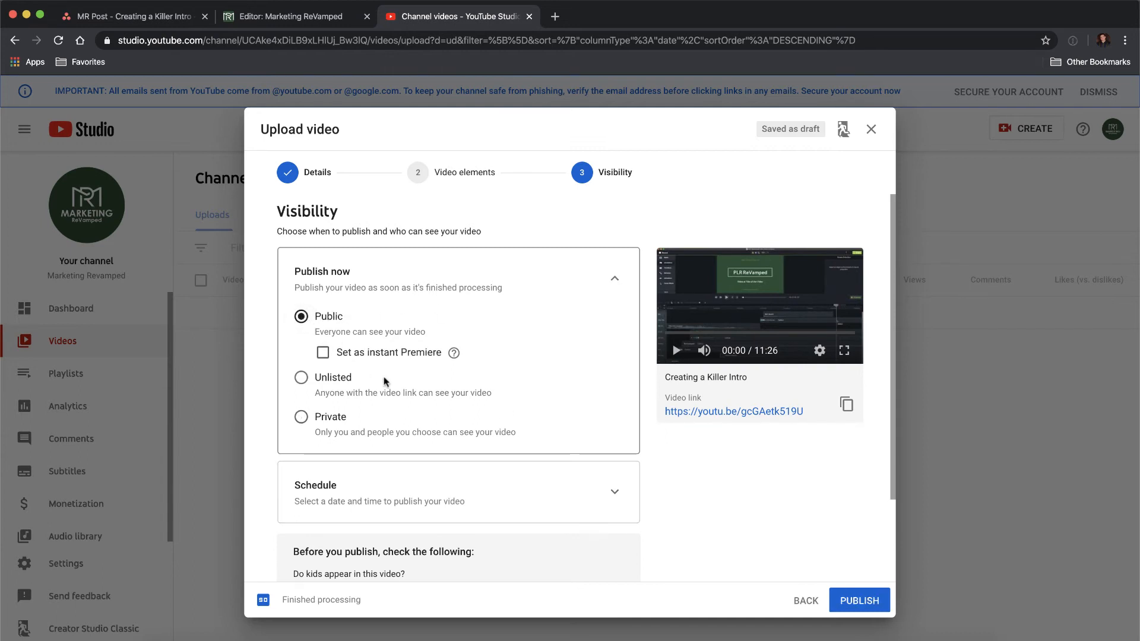
{"action": "left_click", "coordinate": [337, 359]}
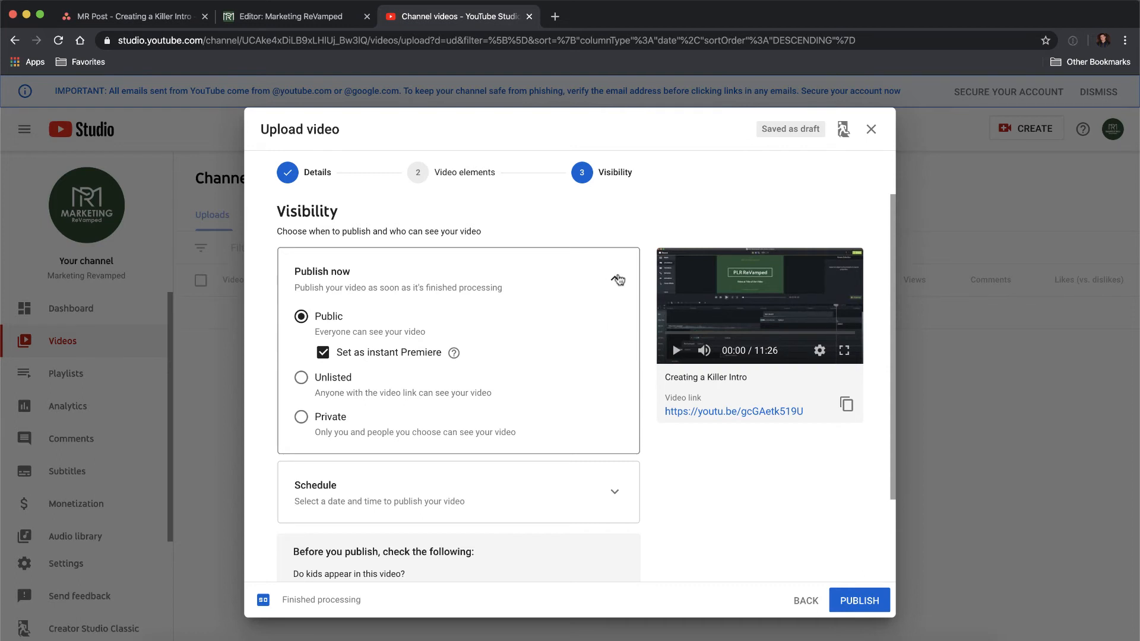
{"action": "left_click", "coordinate": [616, 280]}
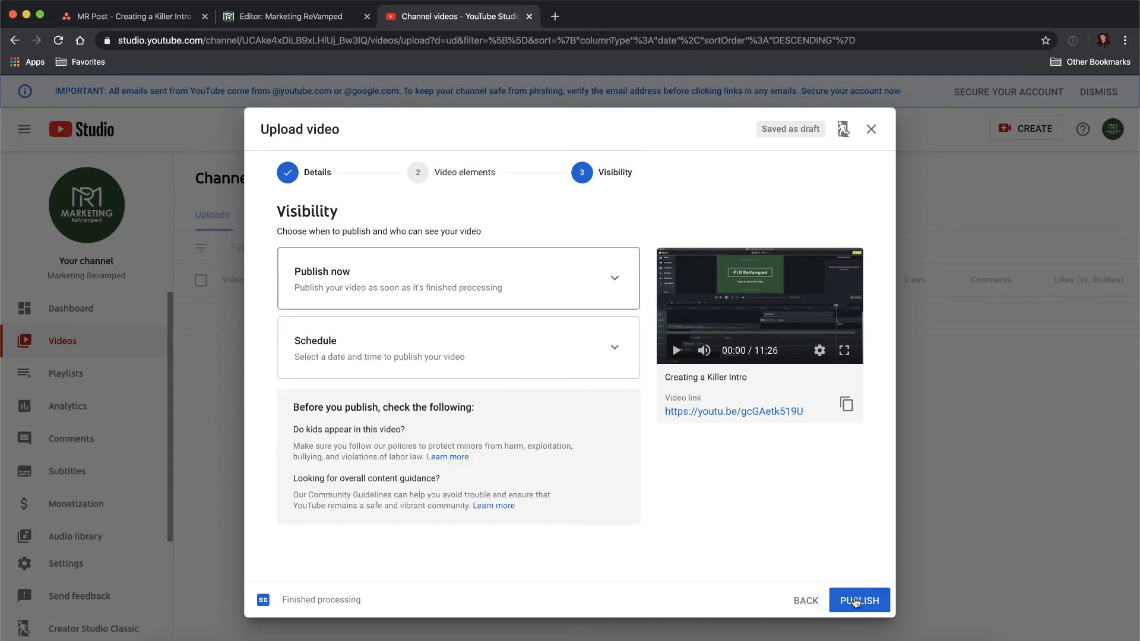
{"action": "left_click", "coordinate": [855, 601]}
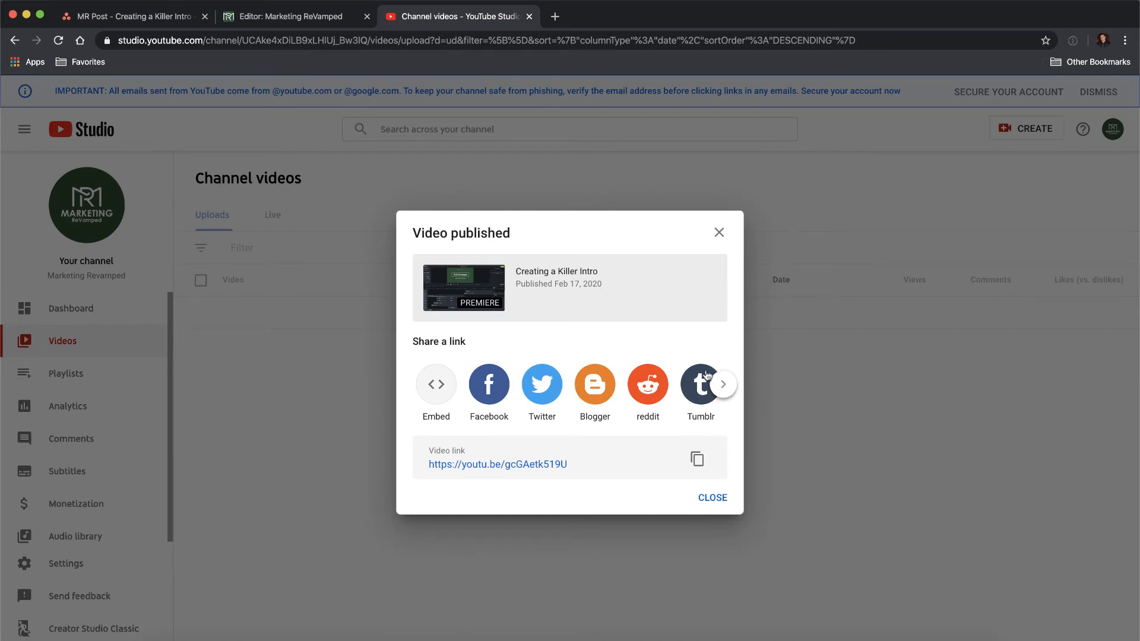
{"action": "left_click", "coordinate": [710, 499]}
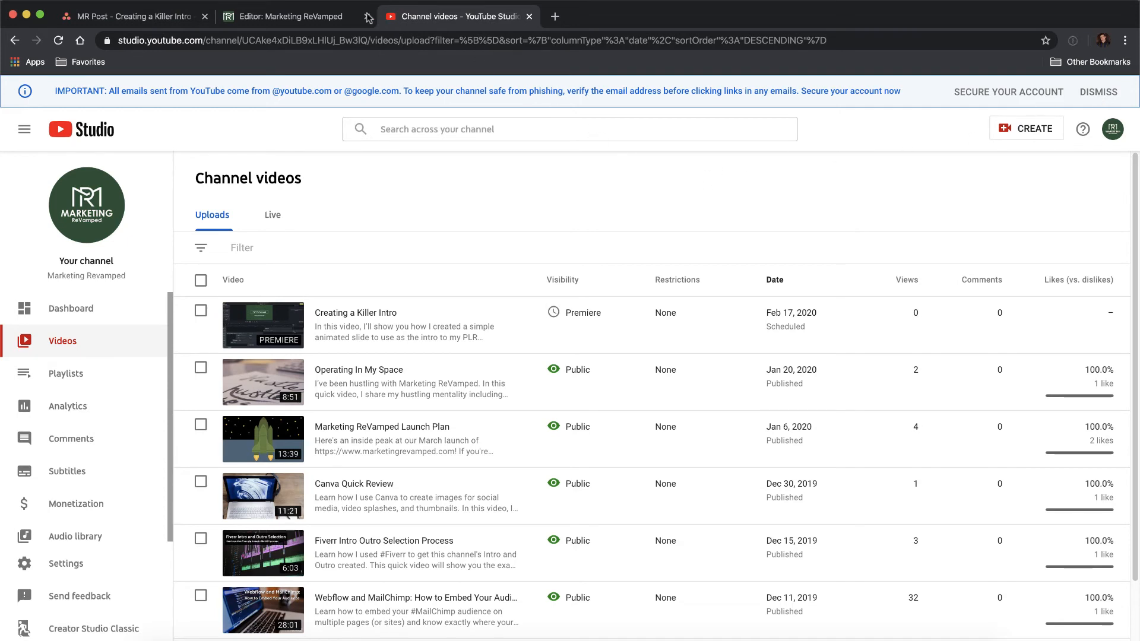
Step: Switch back to the Webflow editor, exit to the live site, and look through the Launching A Proper Blog page
{"action": "left_click", "coordinate": [308, 20]}
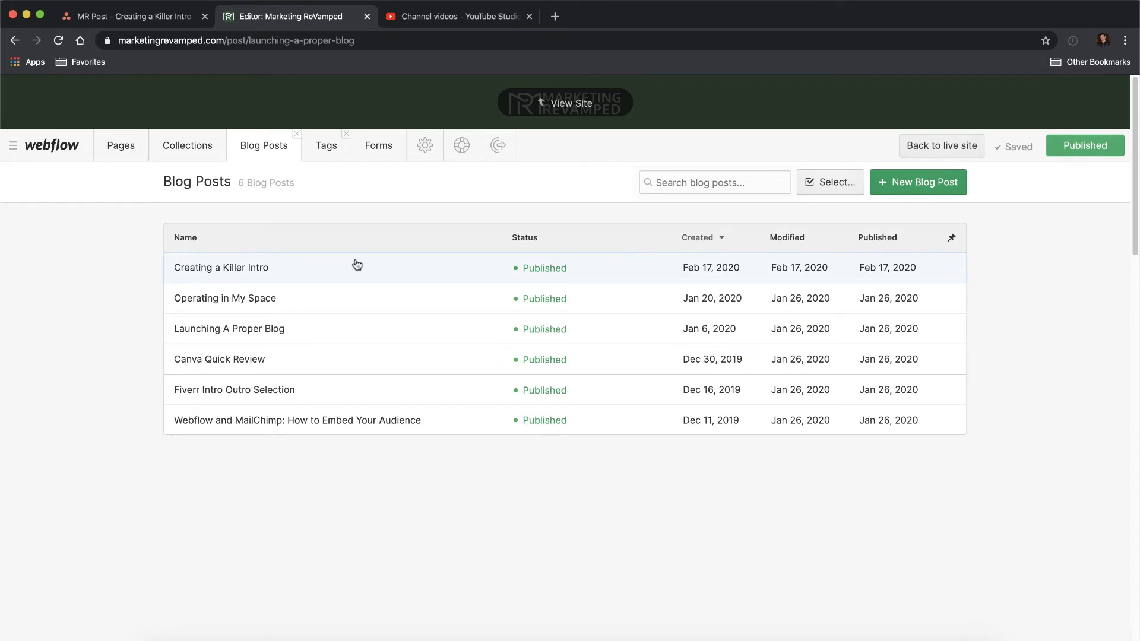
{"action": "left_click", "coordinate": [565, 104]}
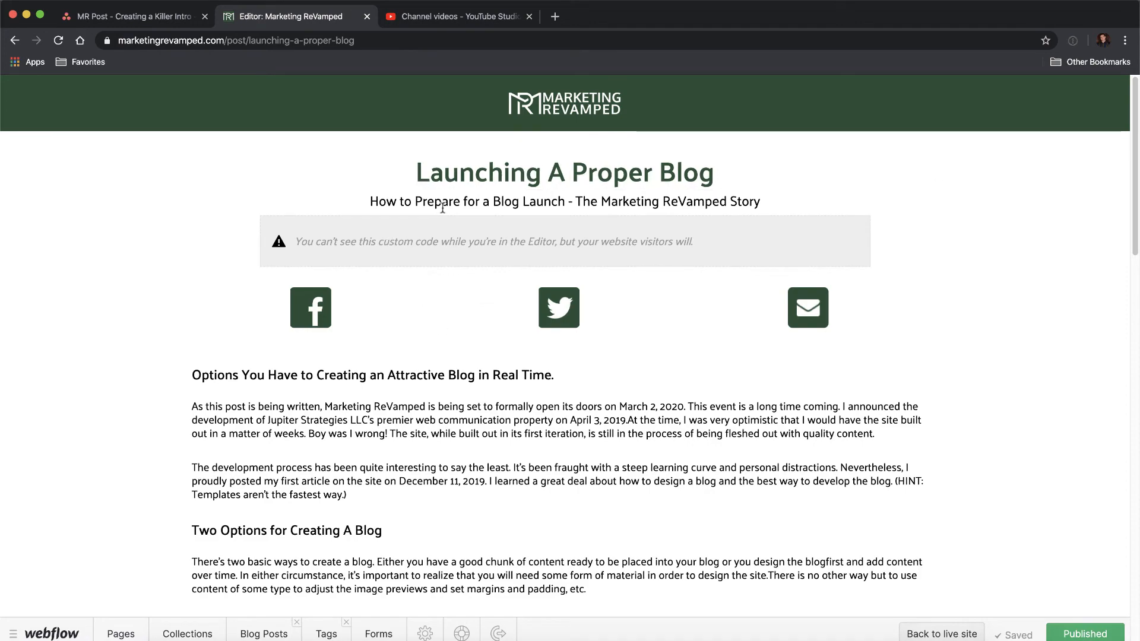
{"action": "scroll", "coordinate": [592, 451], "scroll_direction": "down", "scroll_amount": 20}
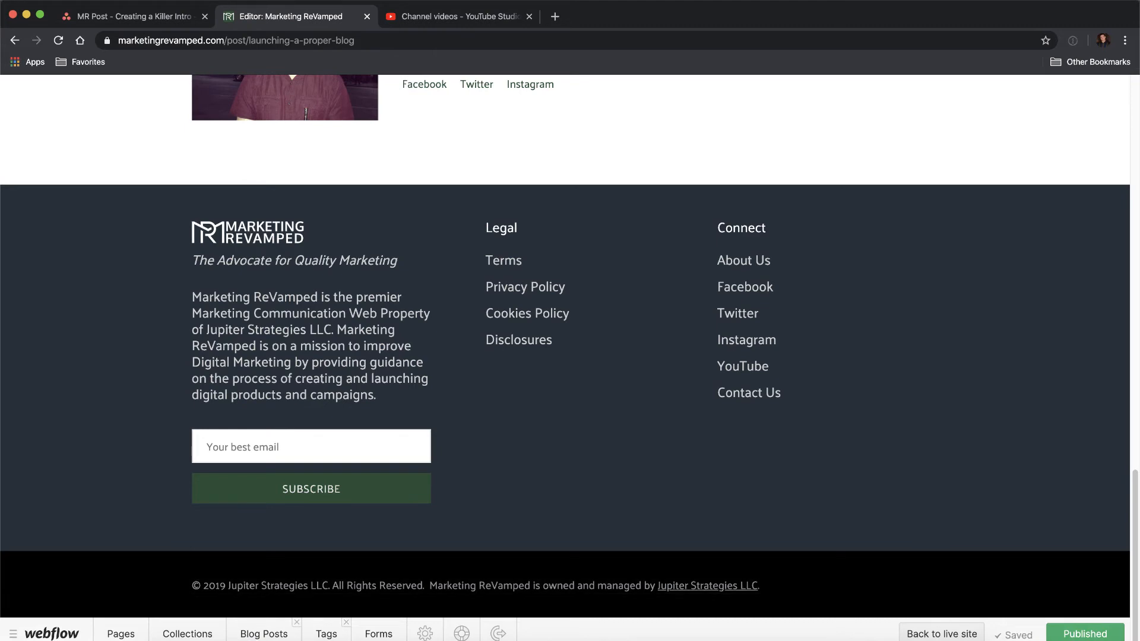
{"action": "left_click", "coordinate": [941, 634]}
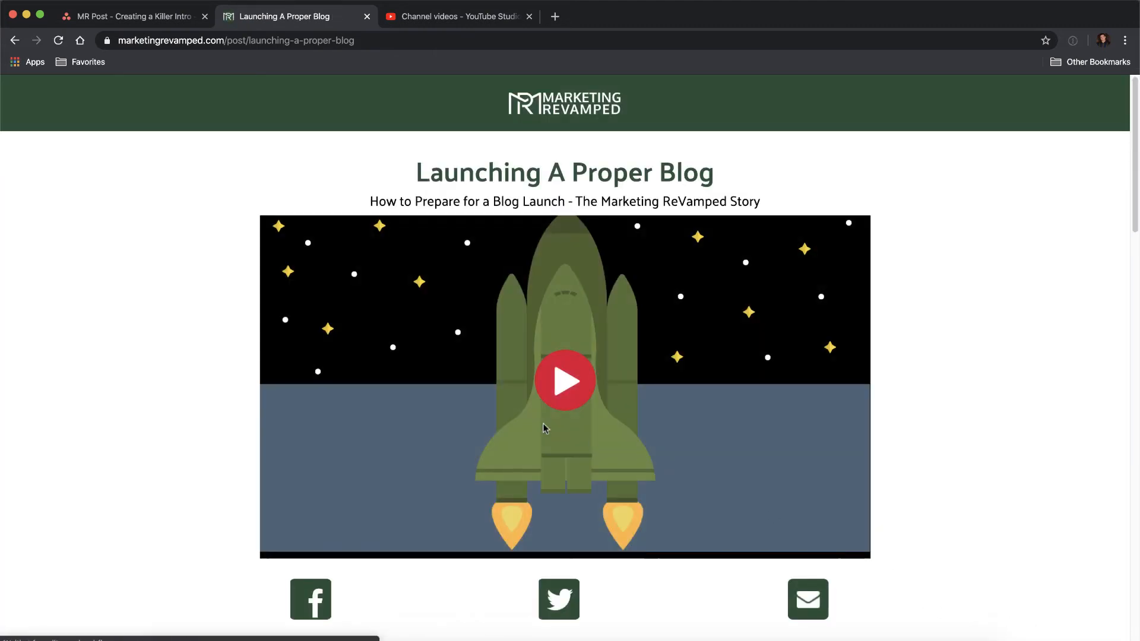
{"action": "scroll", "coordinate": [518, 414], "scroll_direction": "down", "scroll_amount": 3}
{"action": "scroll", "coordinate": [519, 415], "scroll_direction": "down", "scroll_amount": 20}
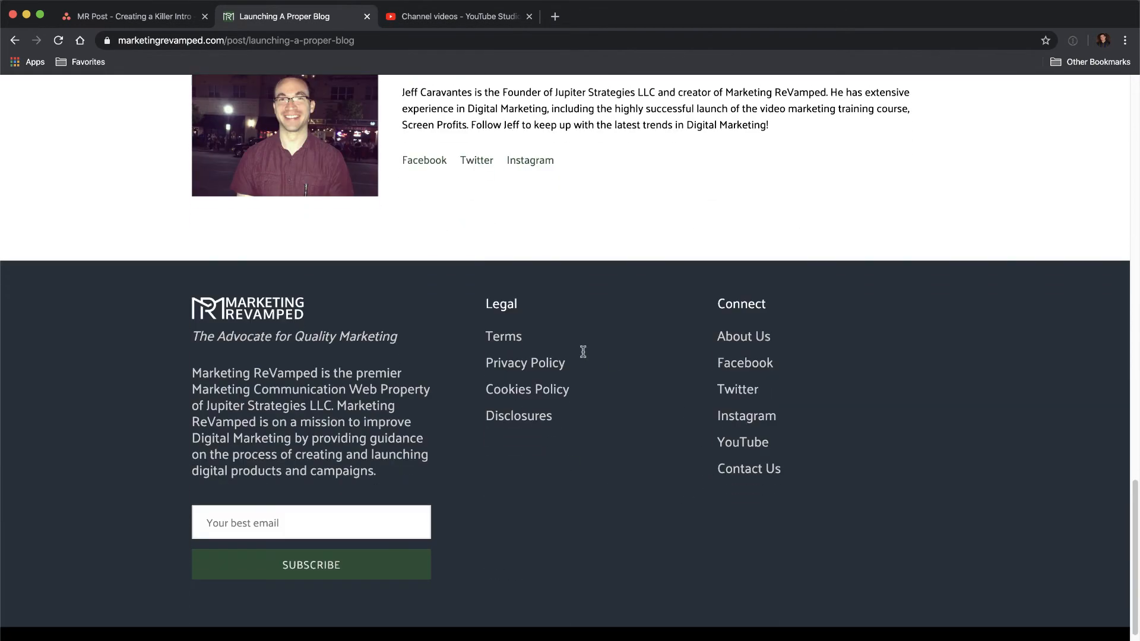
Step: Go to the site's home page by changing the address path to mr-home
{"action": "left_click", "coordinate": [408, 39]}
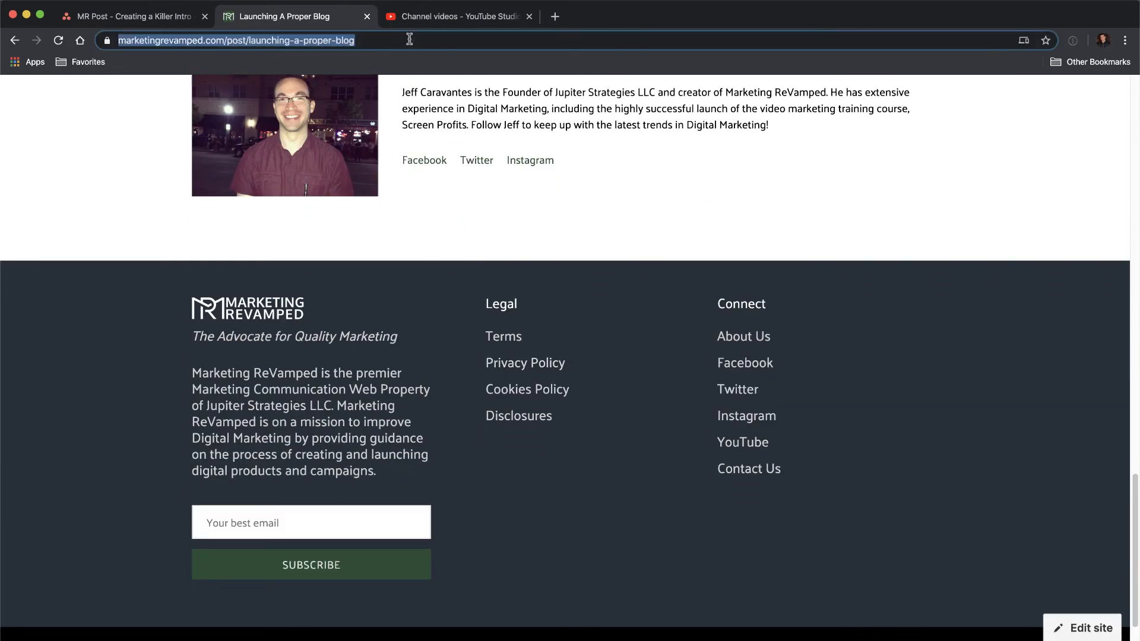
{"action": "left_click", "coordinate": [409, 39]}
{"action": "key", "text": "BackSpace"}
{"action": "key", "text": "BackSpace"}
{"action": "key", "text": "BackSpace"}
{"action": "key", "text": "BackSpace"}
{"action": "key", "text": "BackSpace"}
{"action": "key", "text": "BackSpace"}
{"action": "key", "text": "BackSpace"}
{"action": "key", "text": "BackSpace"}
{"action": "key", "text": "BackSpace"}
{"action": "key", "text": "BackSpace"}
{"action": "key", "text": "BackSpace"}
{"action": "key", "text": "BackSpace"}
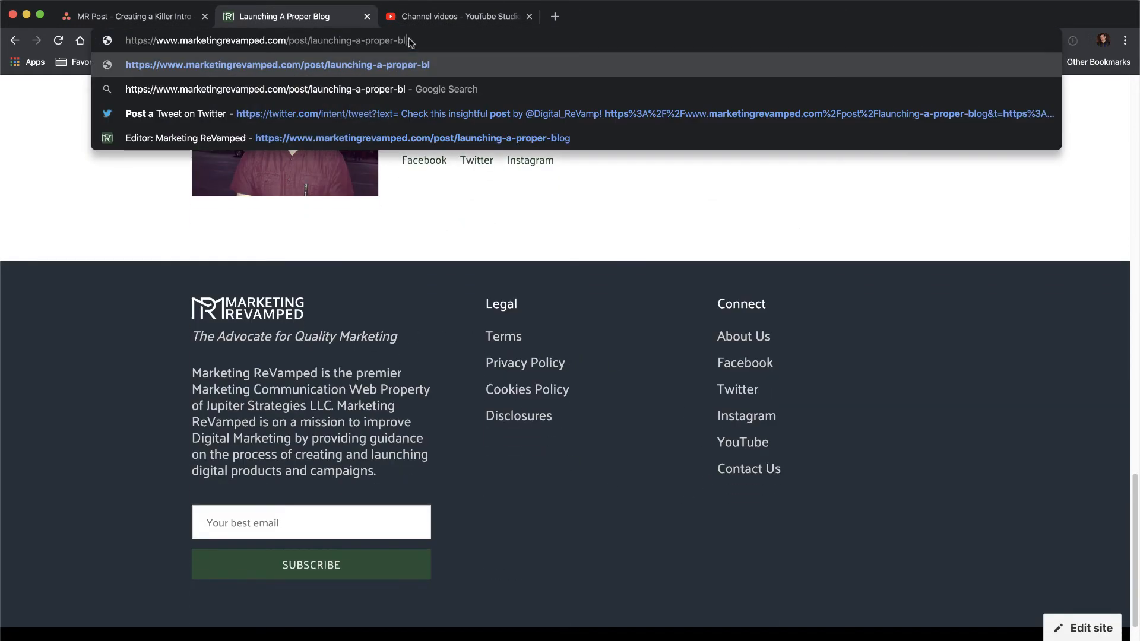
{"action": "key", "text": "BackSpace"}
{"action": "key", "text": "BackSpace"}
{"action": "key", "text": "BackSpace"}
{"action": "key", "text": "BackSpace"}
{"action": "key", "text": "BackSpace"}
{"action": "key", "text": "BackSpace"}
{"action": "key", "text": "BackSpace"}
{"action": "key", "text": "BackSpace"}
{"action": "key", "text": "BackSpace"}
{"action": "key", "text": "BackSpace"}
{"action": "key", "text": "BackSpace"}
{"action": "key", "text": "BackSpace"}
{"action": "key", "text": "BackSpace"}
{"action": "key", "text": "BackSpace"}
{"action": "key", "text": "BackSpace"}
{"action": "key", "text": "BackSpace"}
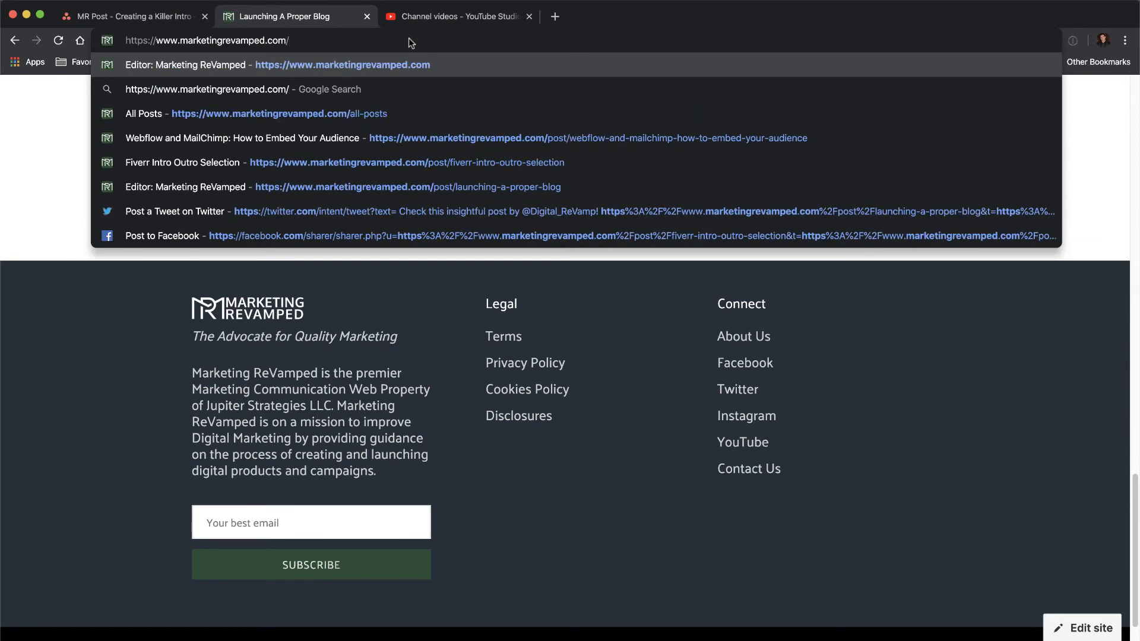
{"action": "type", "text": "mr-home"}
{"action": "key", "text": "Return"}
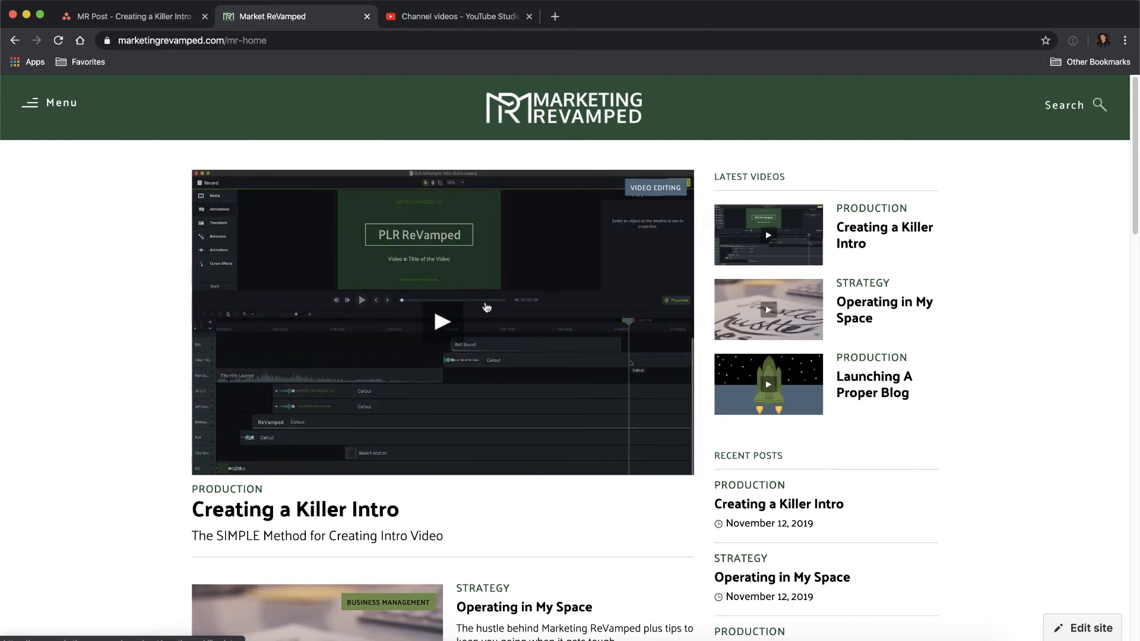
Step: Look through the home page's featured, recent and random post sections for the Creating a Killer Intro post
{"action": "scroll", "coordinate": [365, 279], "scroll_direction": "down", "scroll_amount": 5}
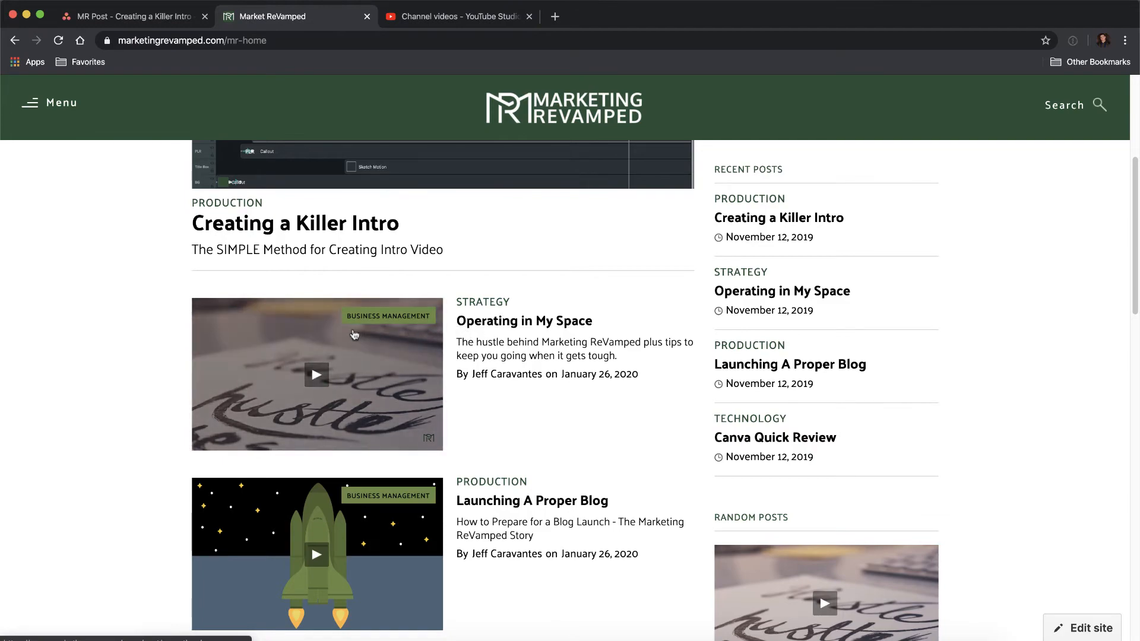
{"action": "scroll", "coordinate": [351, 368], "scroll_direction": "down", "scroll_amount": 2}
{"action": "scroll", "coordinate": [353, 344], "scroll_direction": "down", "scroll_amount": 4}
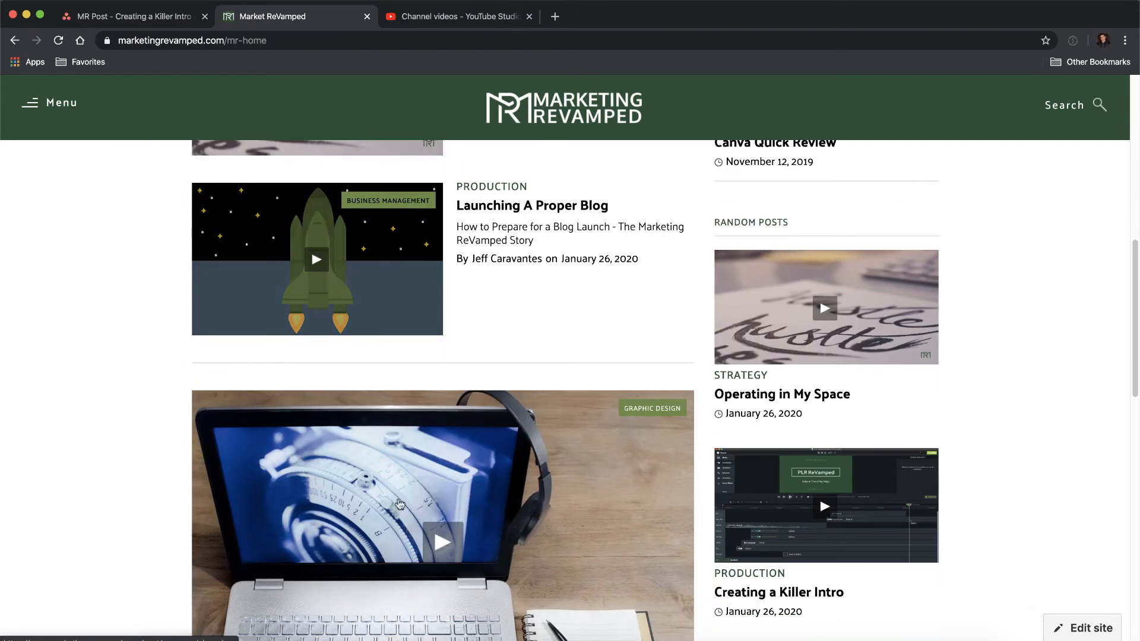
{"action": "scroll", "coordinate": [363, 368], "scroll_direction": "down", "scroll_amount": 11}
{"action": "scroll", "coordinate": [613, 338], "scroll_direction": "up", "scroll_amount": 11}
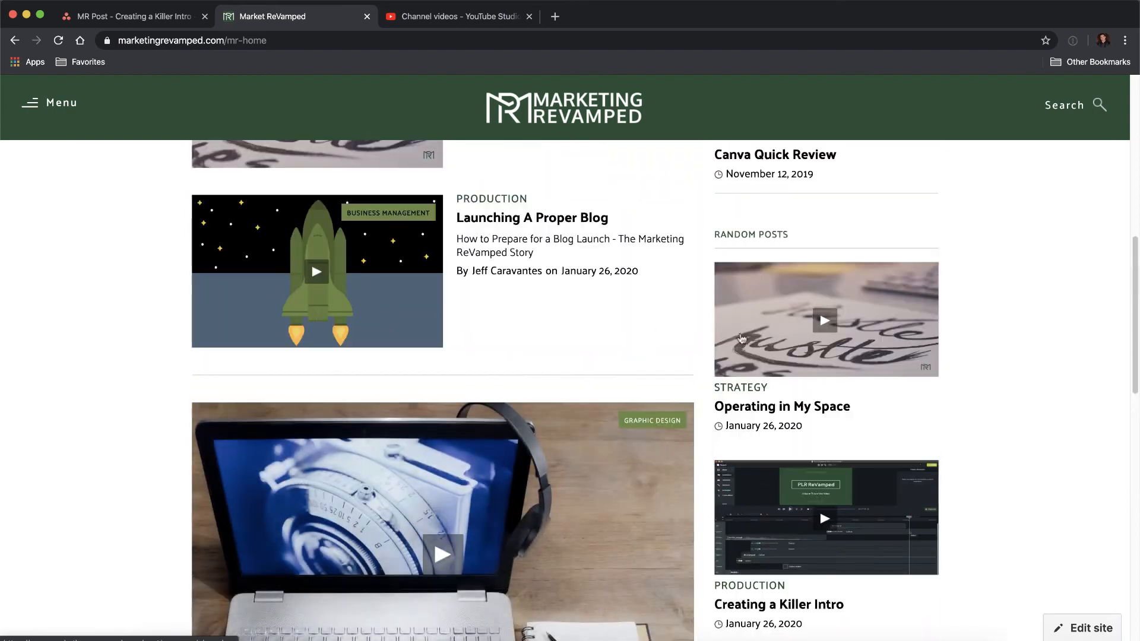
{"action": "scroll", "coordinate": [802, 320], "scroll_direction": "down", "scroll_amount": 5}
{"action": "scroll", "coordinate": [832, 444], "scroll_direction": "down", "scroll_amount": 1}
{"action": "scroll", "coordinate": [809, 366], "scroll_direction": "up", "scroll_amount": 15}
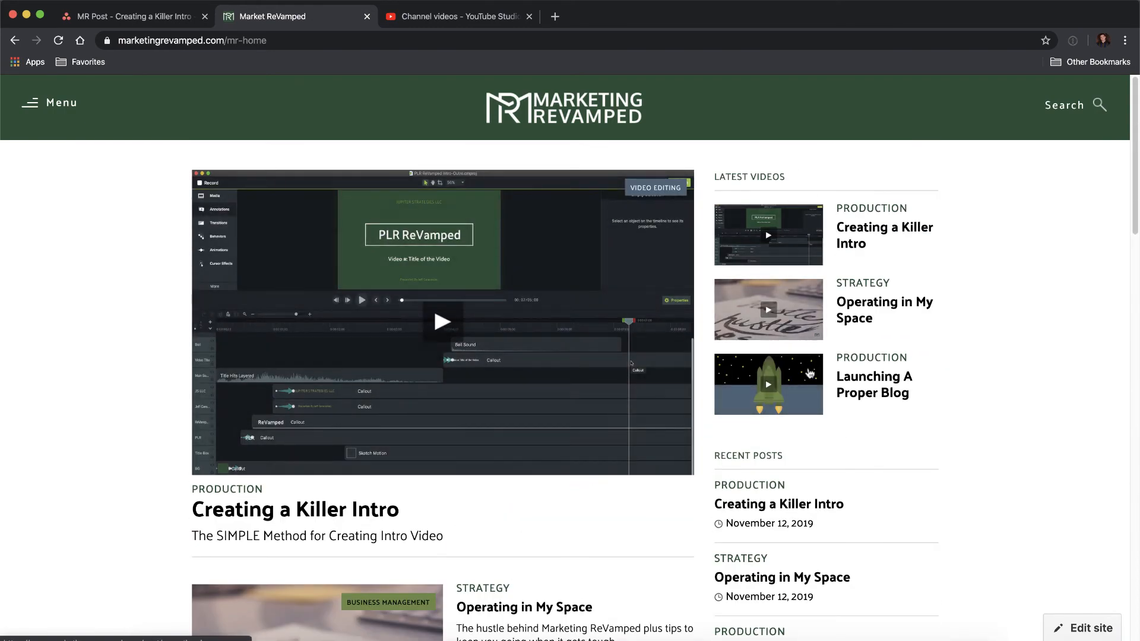
Step: Open the featured Creating a Killer Intro post and review its subtitle, body text, author section and footer
{"action": "left_click", "coordinate": [472, 325]}
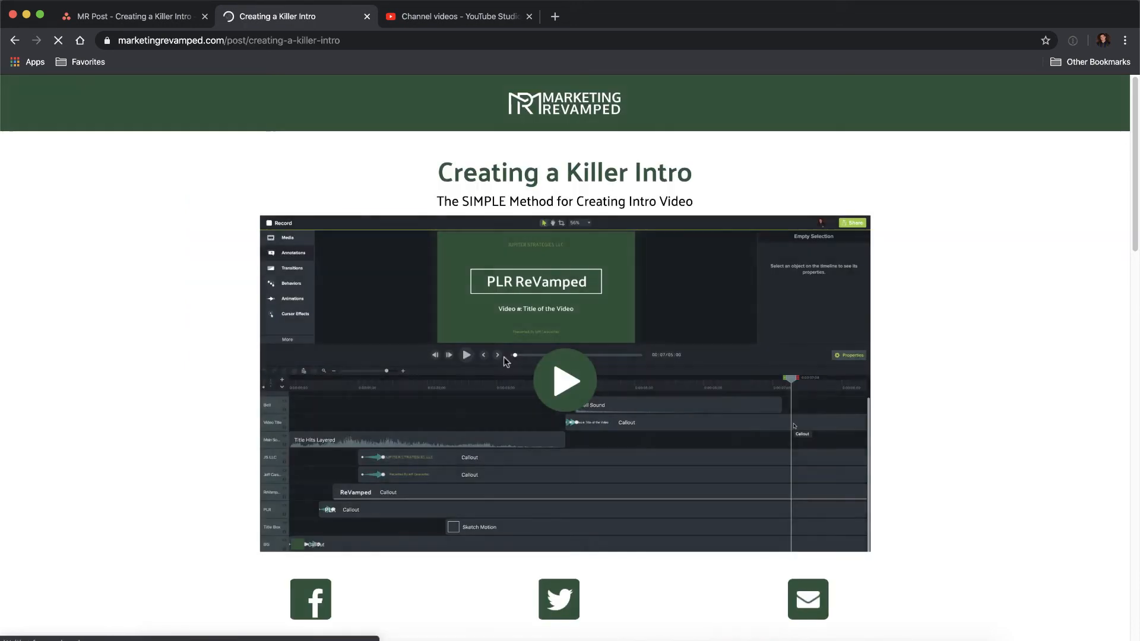
{"action": "scroll", "coordinate": [108, 356], "scroll_direction": "down", "scroll_amount": 2}
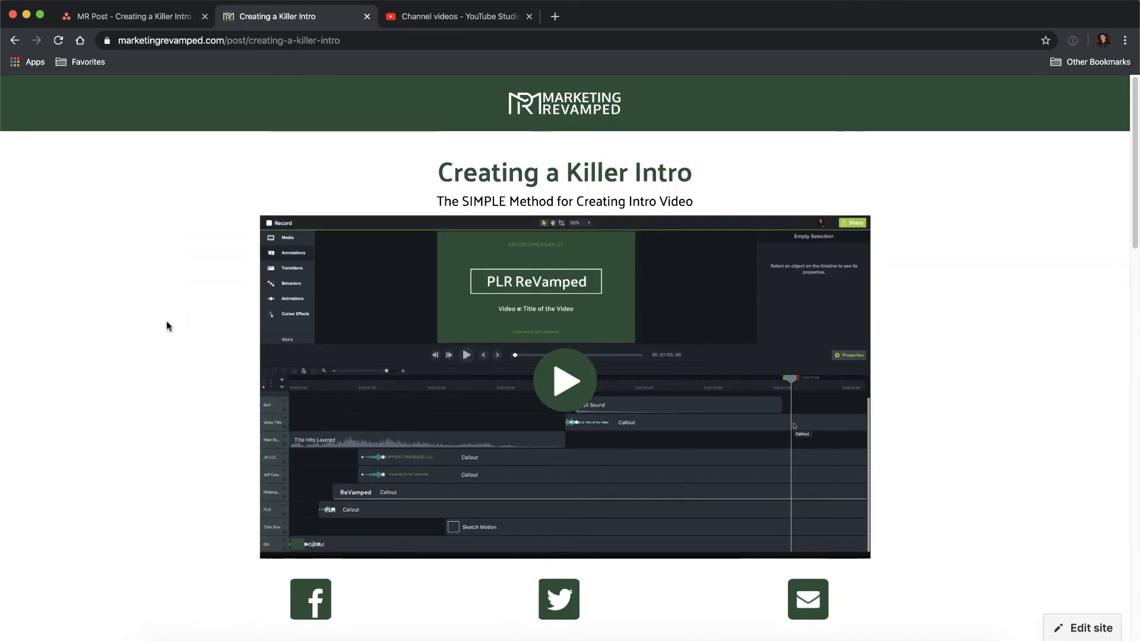
{"action": "scroll", "coordinate": [168, 323], "scroll_direction": "up", "scroll_amount": 2}
{"action": "left_click_drag", "start_coordinate": [432, 209], "coordinate": [738, 199]}
{"action": "scroll", "coordinate": [174, 261], "scroll_direction": "down", "scroll_amount": 7}
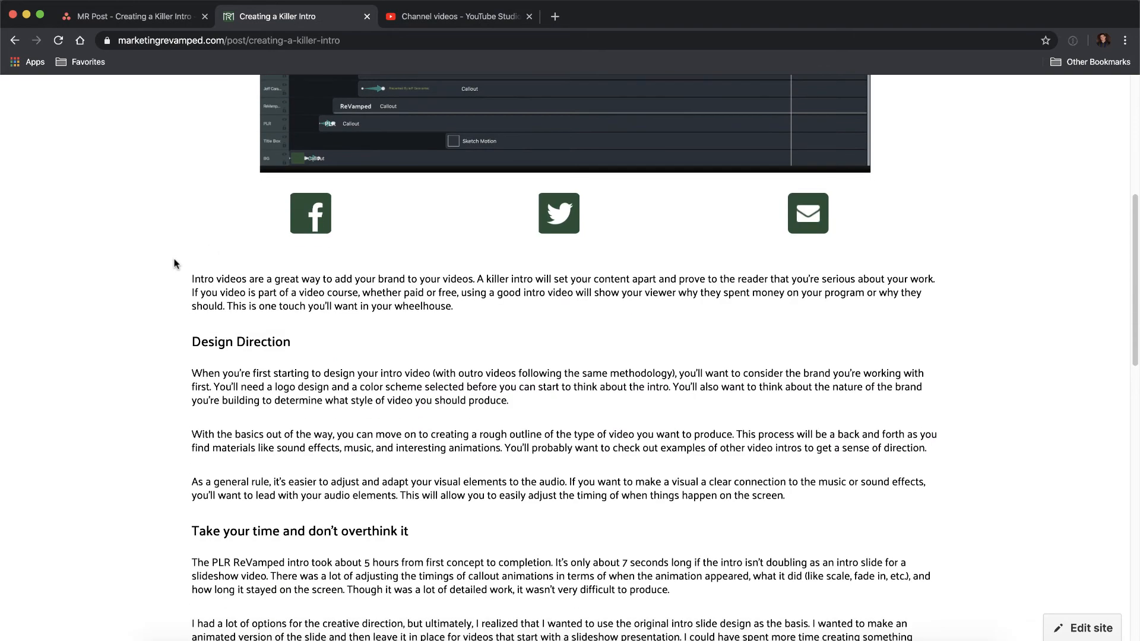
{"action": "scroll", "coordinate": [178, 261], "scroll_direction": "down", "scroll_amount": 2}
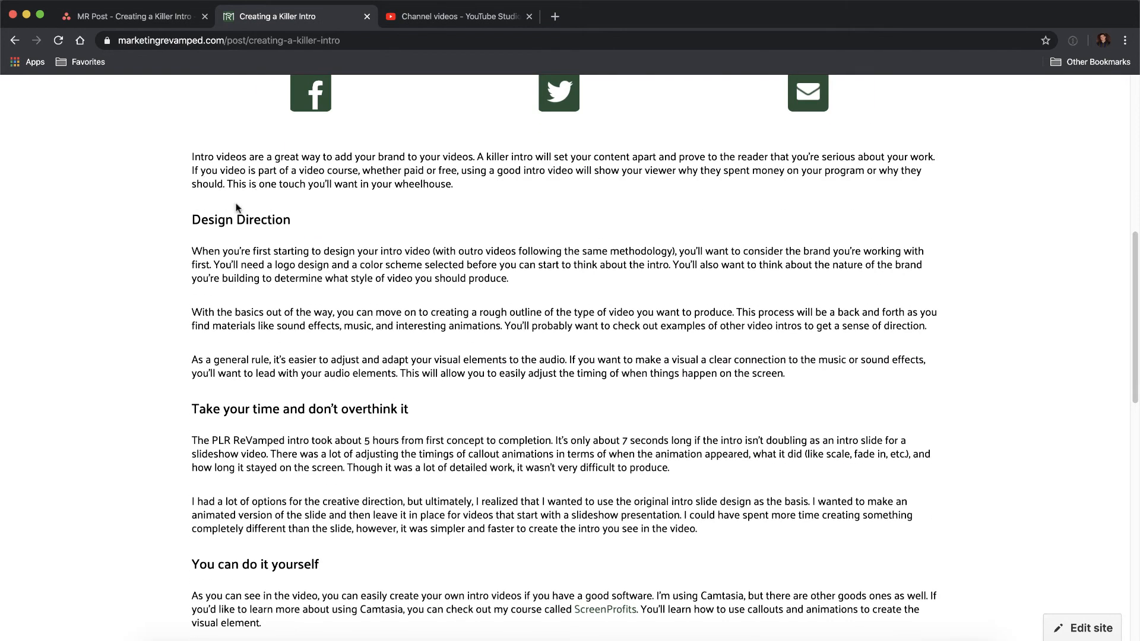
{"action": "scroll", "coordinate": [279, 309], "scroll_direction": "down", "scroll_amount": 7}
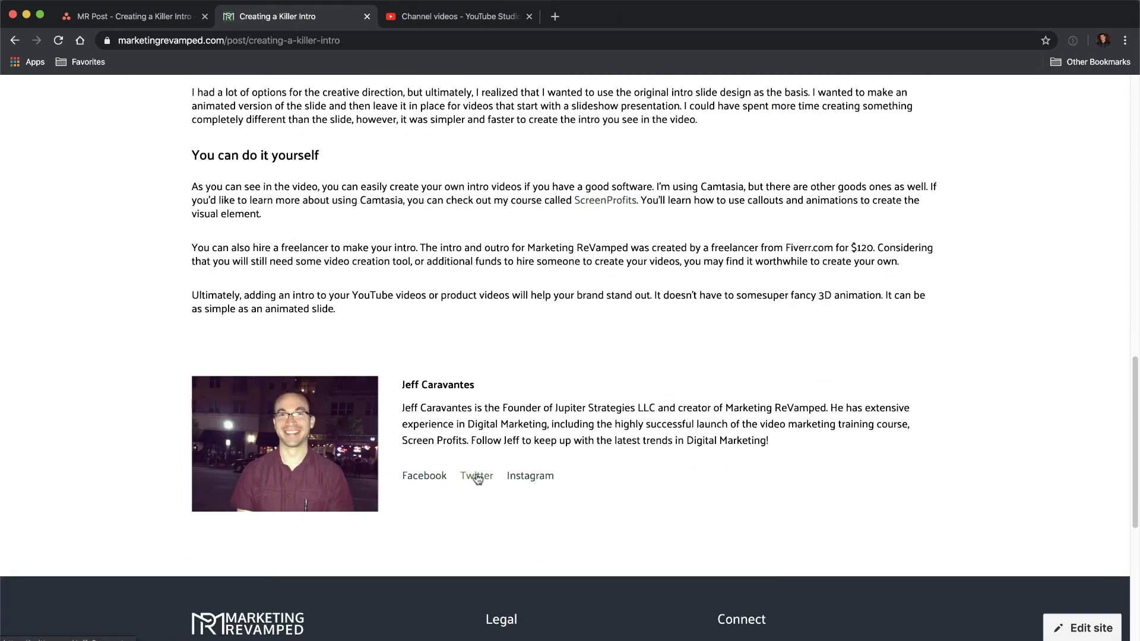
{"action": "scroll", "coordinate": [466, 475], "scroll_direction": "down", "scroll_amount": 5}
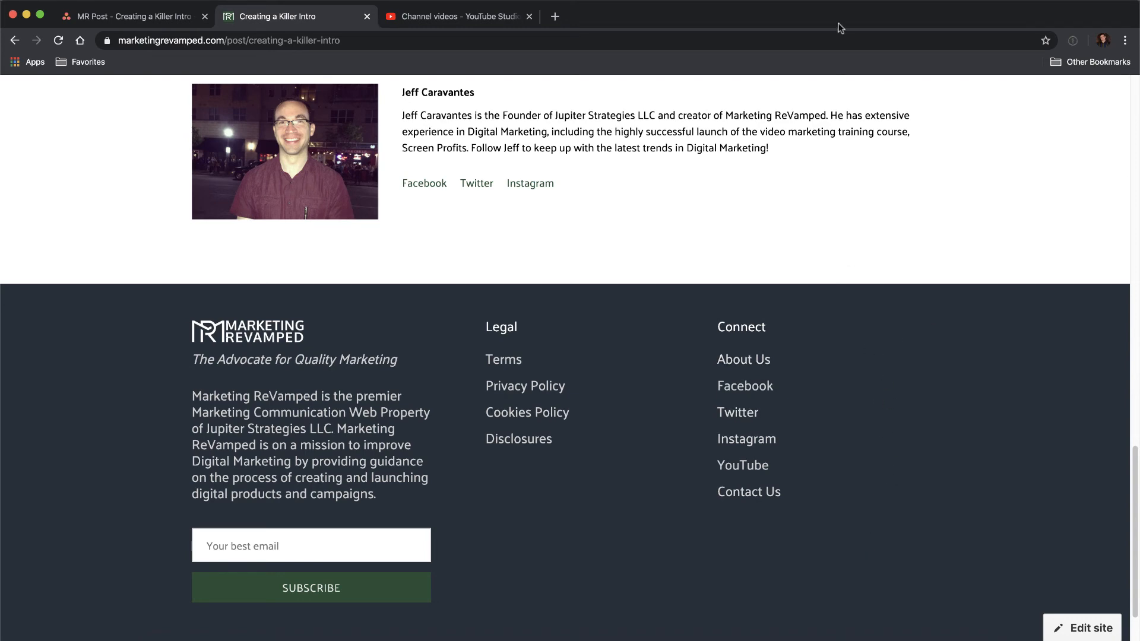
Step: Test the ScreenProfits link in the post's "You can do it yourself" section
{"action": "scroll", "coordinate": [774, 323], "scroll_direction": "up", "scroll_amount": 6}
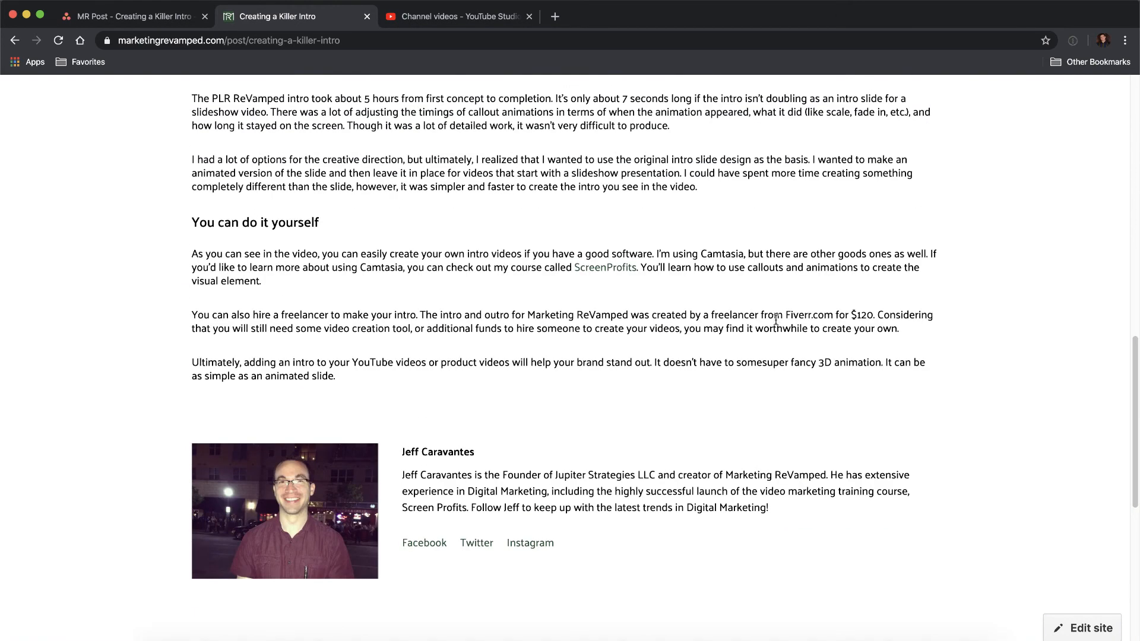
{"action": "scroll", "coordinate": [775, 319], "scroll_direction": "up", "scroll_amount": 3}
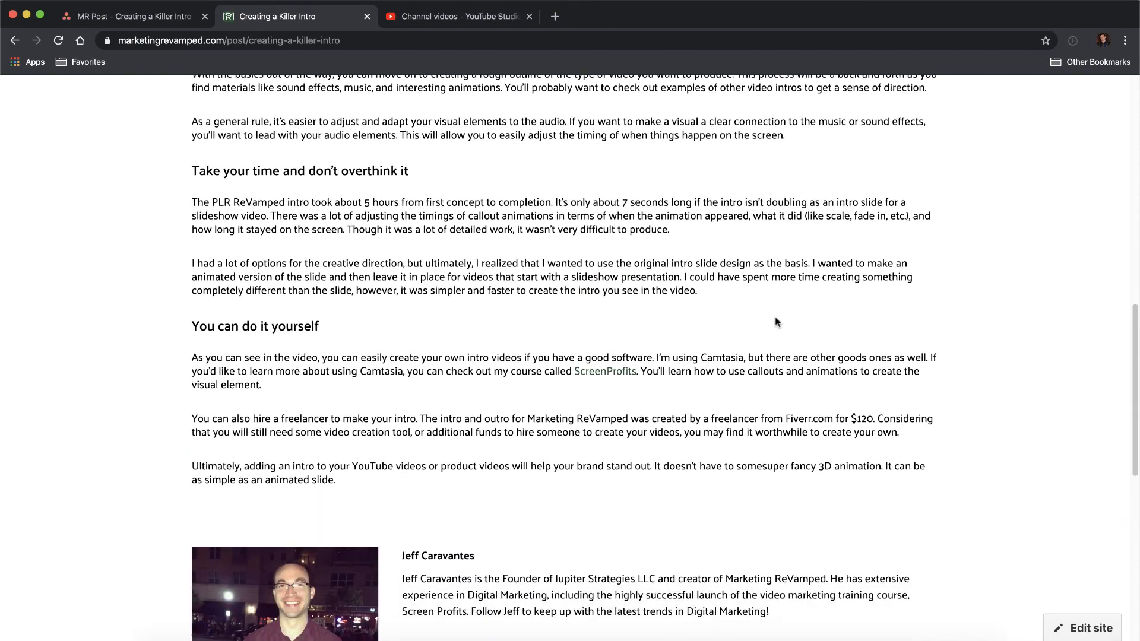
{"action": "scroll", "coordinate": [776, 323], "scroll_direction": "down", "scroll_amount": 1}
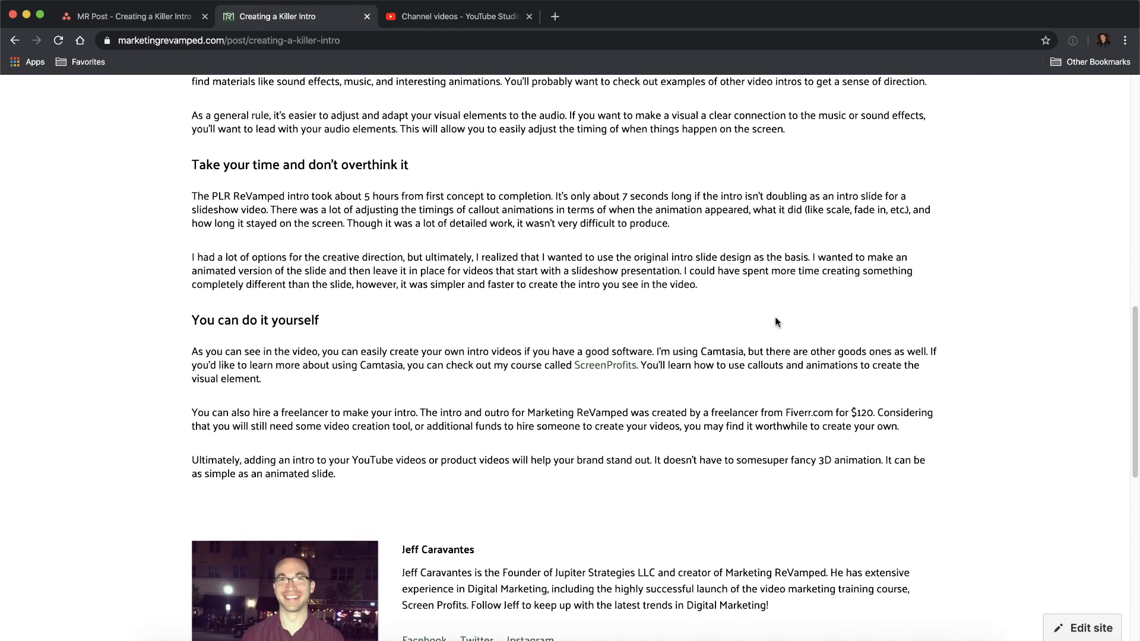
{"action": "scroll", "coordinate": [775, 322], "scroll_direction": "down", "scroll_amount": 2}
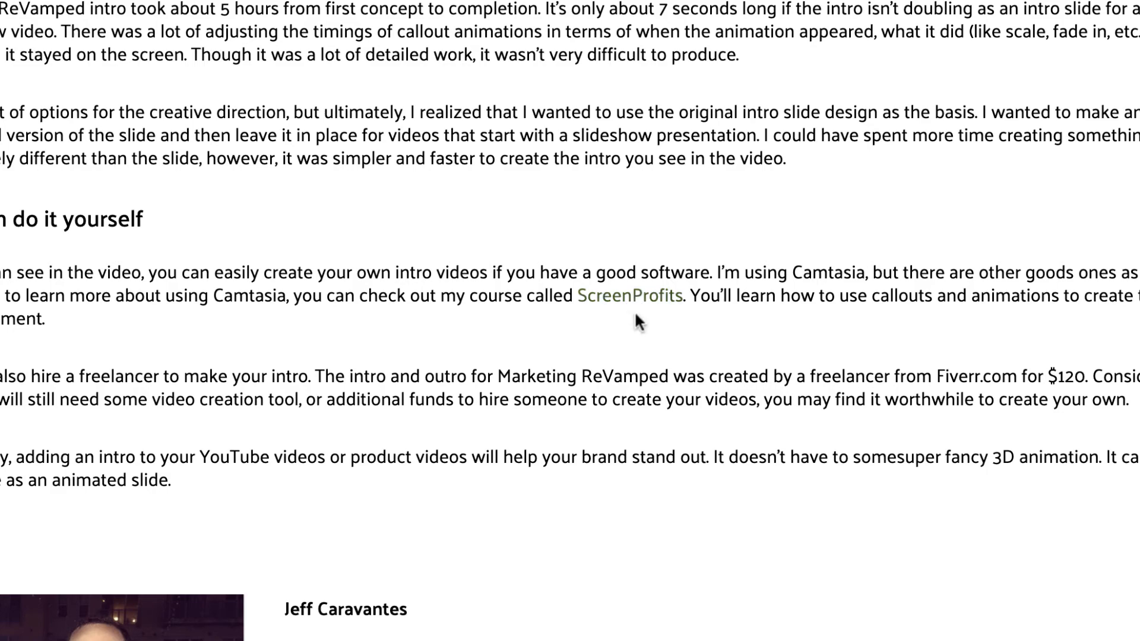
{"action": "left_click", "coordinate": [641, 303]}
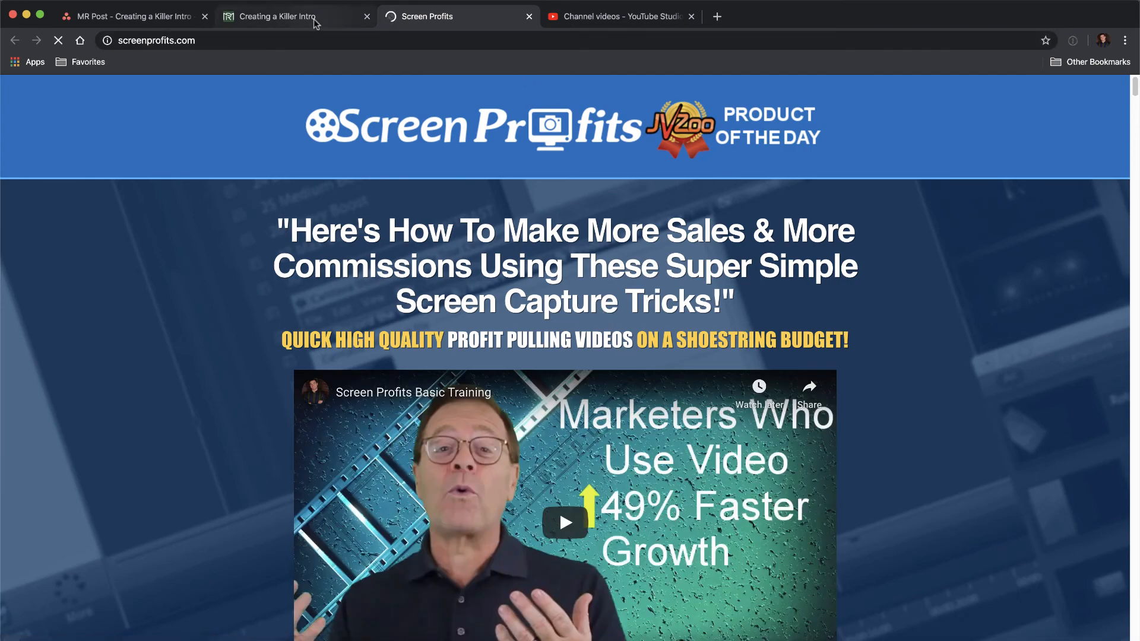
Step: Close the ScreenProfits page and look over the live Creating a Killer Intro post's body text once more
{"action": "left_click", "coordinate": [336, 22]}
{"action": "scroll", "coordinate": [407, 196], "scroll_direction": "up", "scroll_amount": 15}
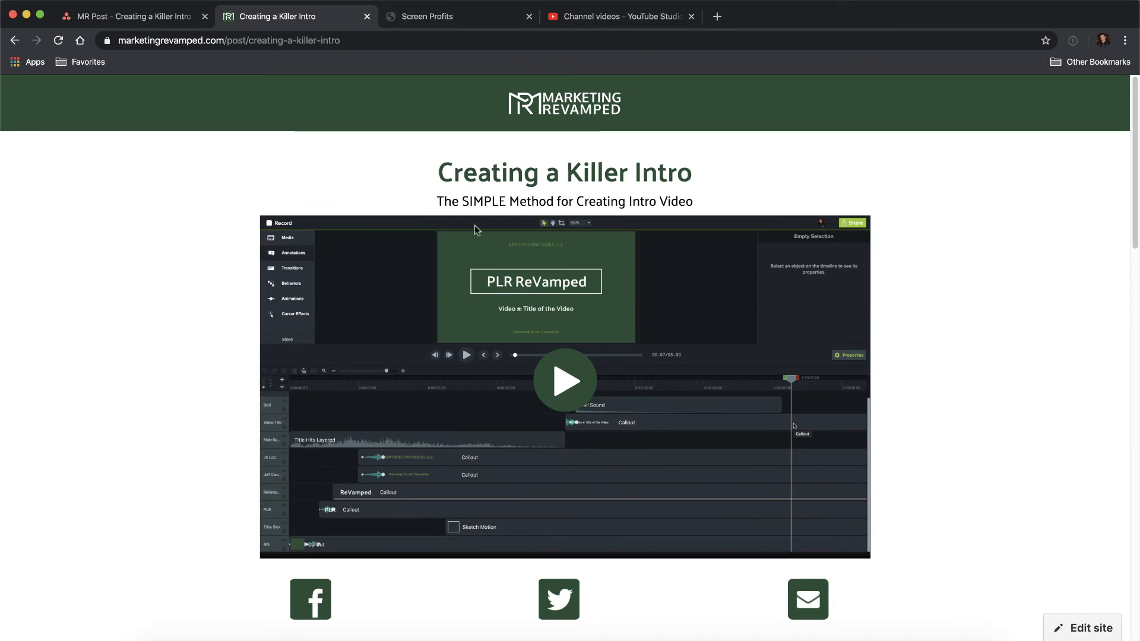
{"action": "left_click", "coordinate": [439, 22]}
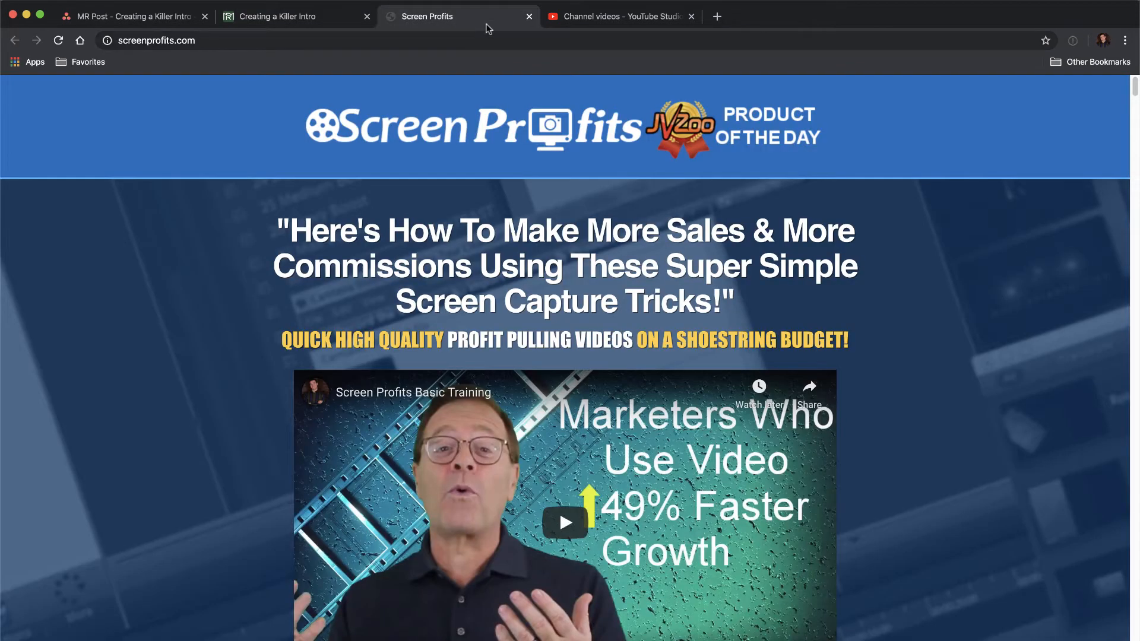
{"action": "left_click", "coordinate": [529, 18]}
{"action": "scroll", "coordinate": [199, 297], "scroll_direction": "down", "scroll_amount": 10}
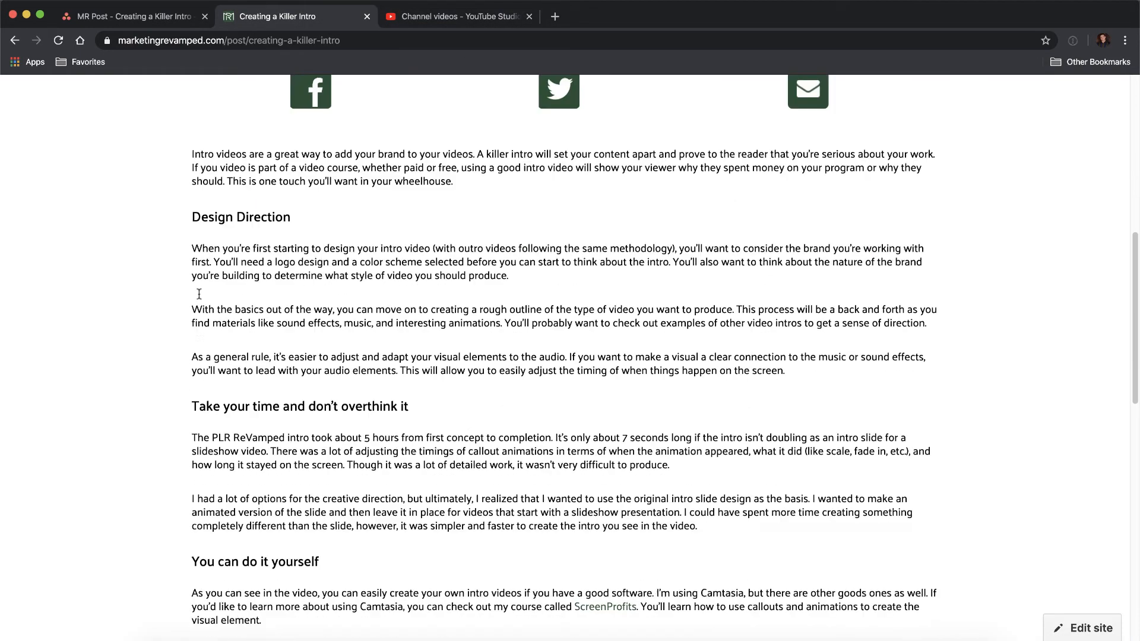
{"action": "scroll", "coordinate": [199, 294], "scroll_direction": "down", "scroll_amount": 2}
{"action": "scroll", "coordinate": [261, 287], "scroll_direction": "down", "scroll_amount": 5}
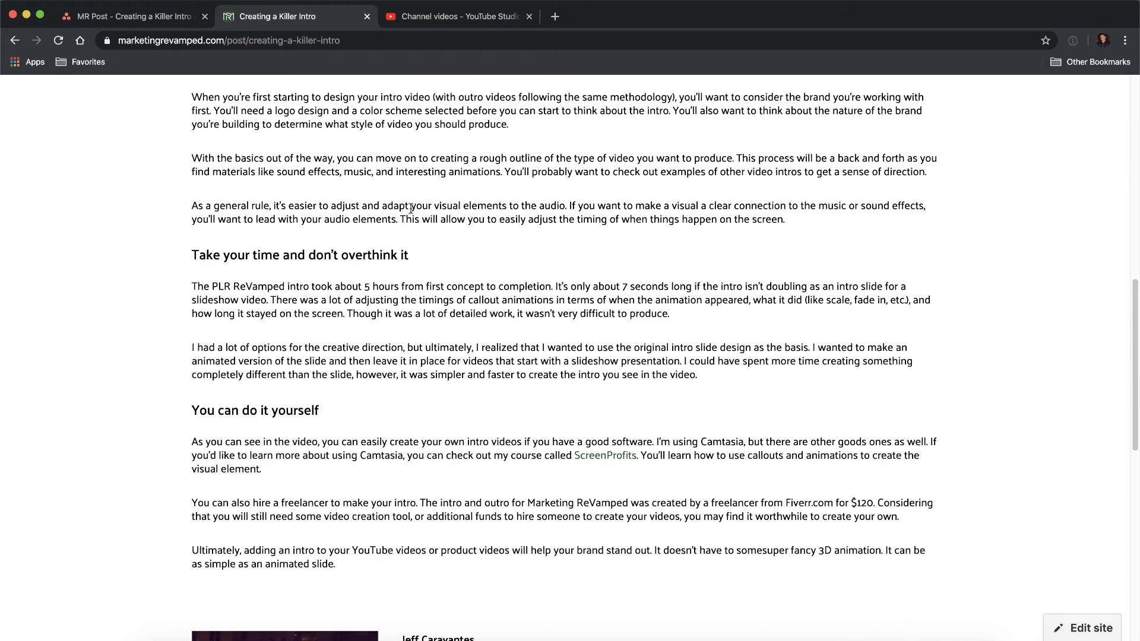
{"action": "scroll", "coordinate": [506, 216], "scroll_direction": "up", "scroll_amount": 12}
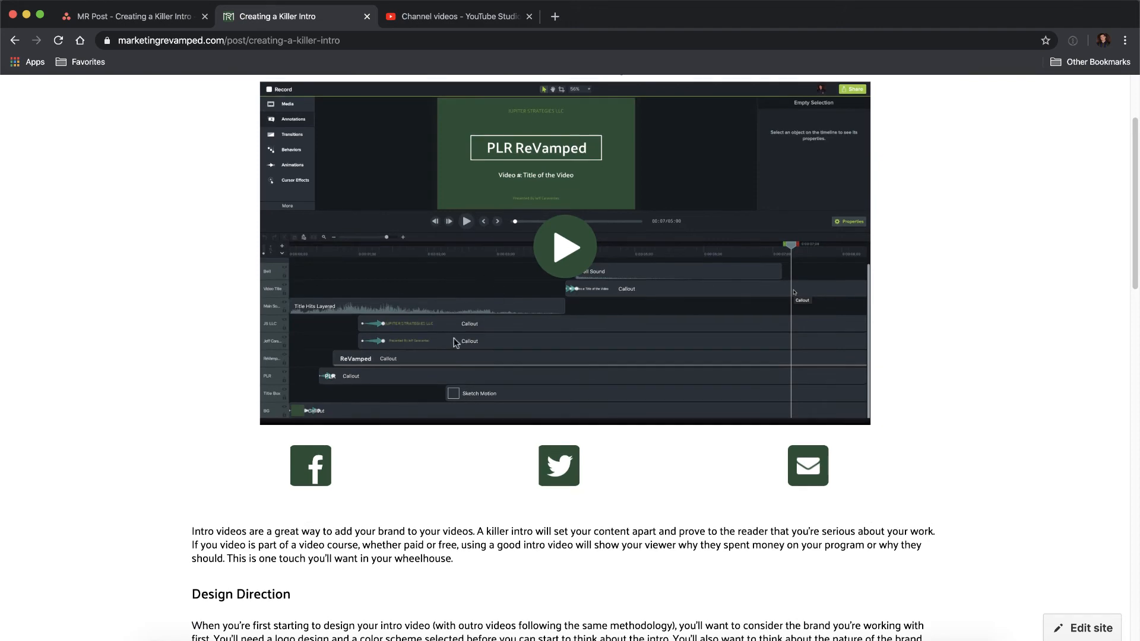
{"action": "scroll", "coordinate": [444, 337], "scroll_direction": "up", "scroll_amount": 3}
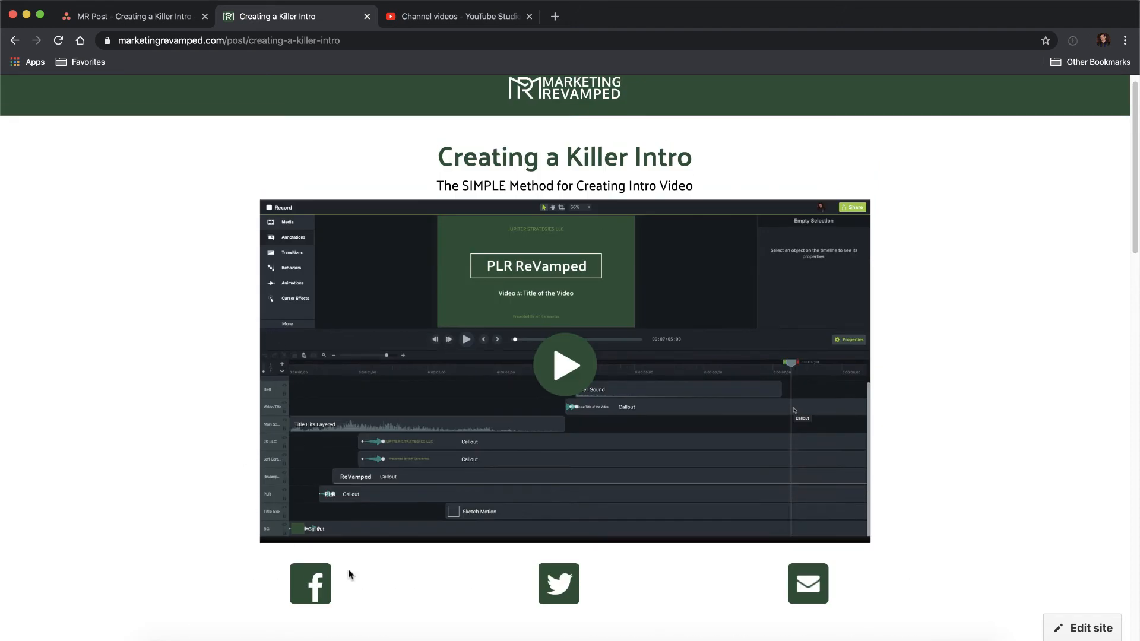
Step: Start a Facebook share of the post reading "Need a killer intro for your YouTube channel but don't want to spend $120"
{"action": "left_click", "coordinate": [312, 596]}
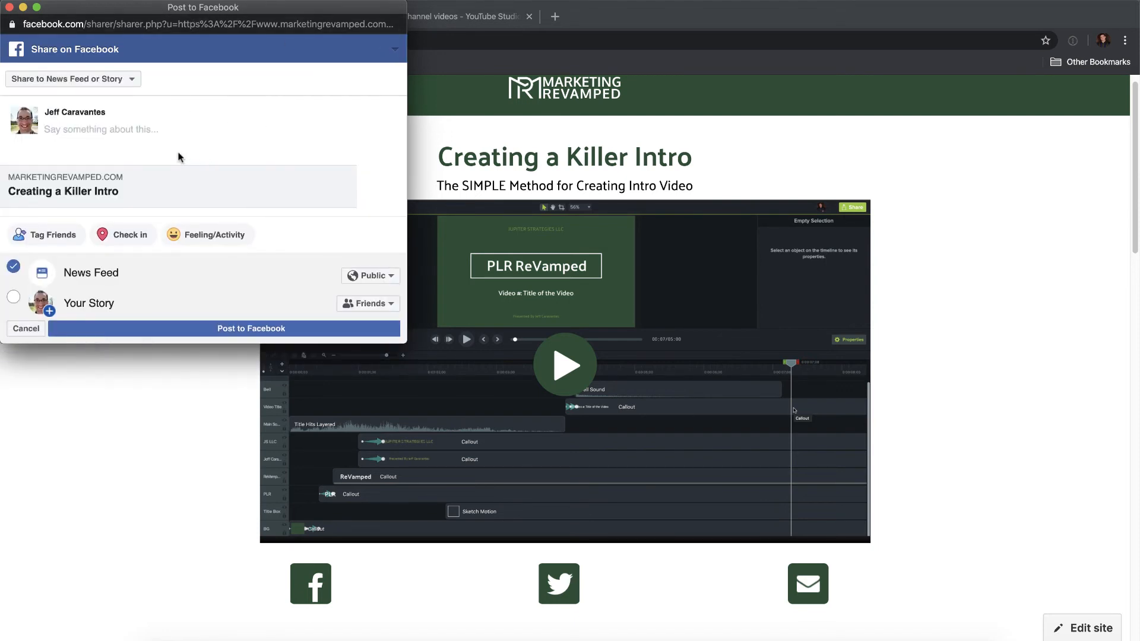
{"action": "type", "text": "He"}
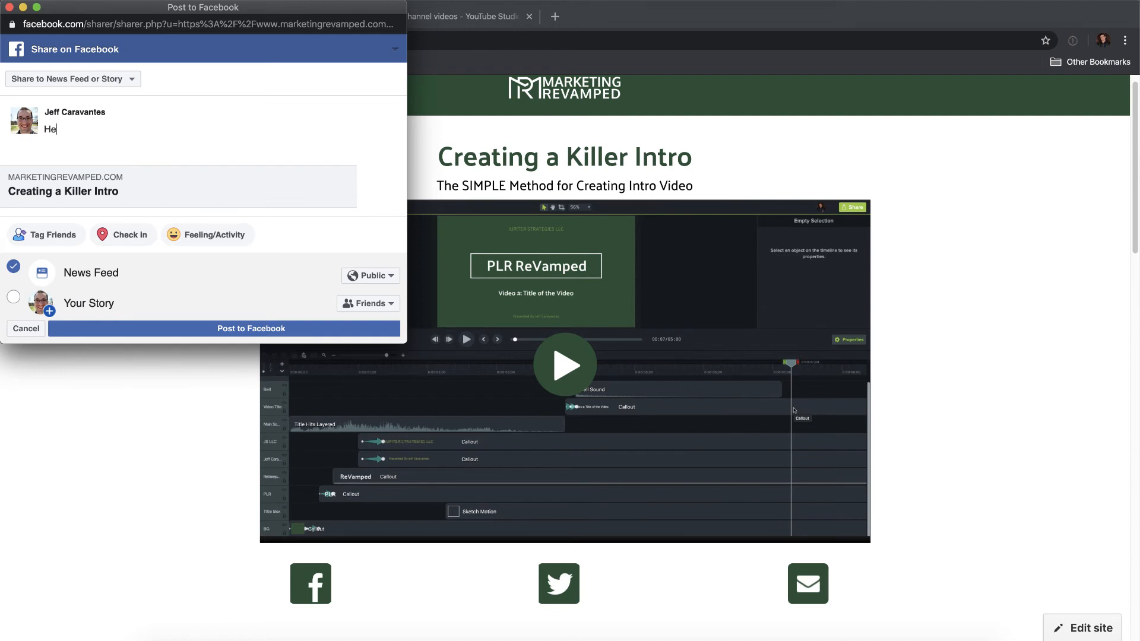
{"action": "key", "text": "BackSpace"}
{"action": "key", "text": "BackSpace"}
{"action": "type", "text": "N"}
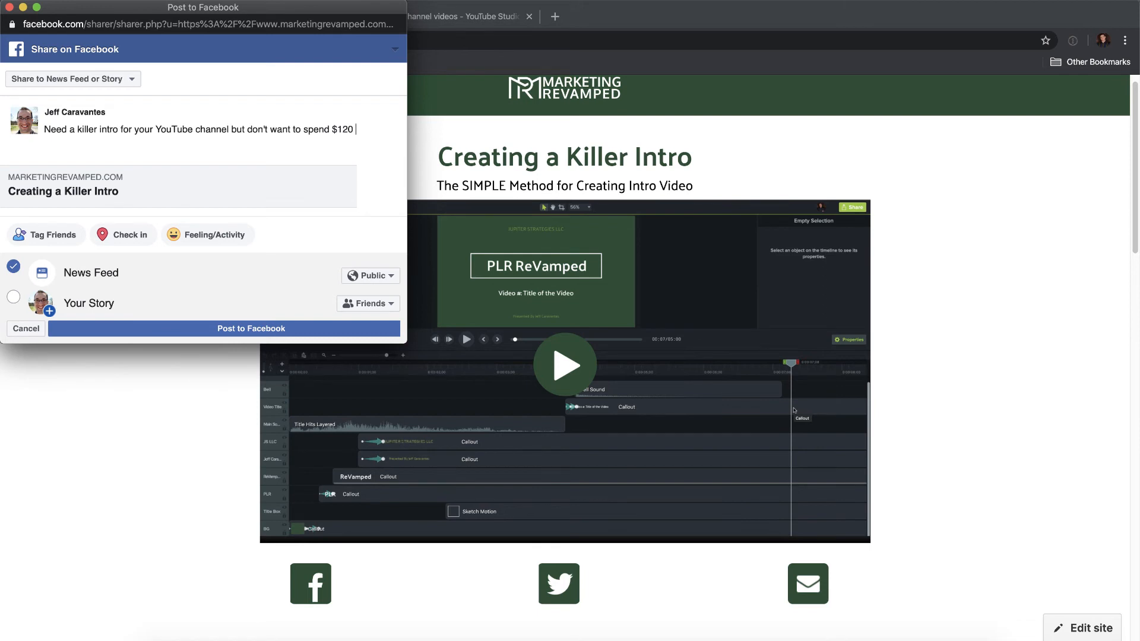
Step: End the message with "like I did... then do it yourself. Here's how I did it." and choose to share on a managed Page
{"action": "type", "text": "I did... then do it yourself. Here's how I did it."}
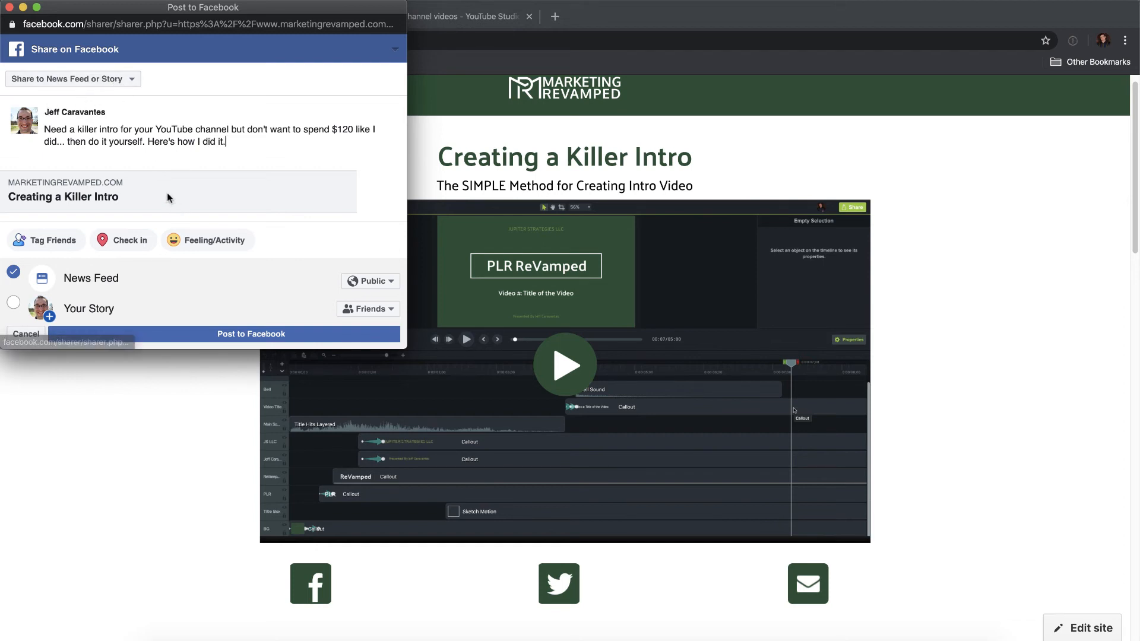
{"action": "left_click", "coordinate": [114, 83]}
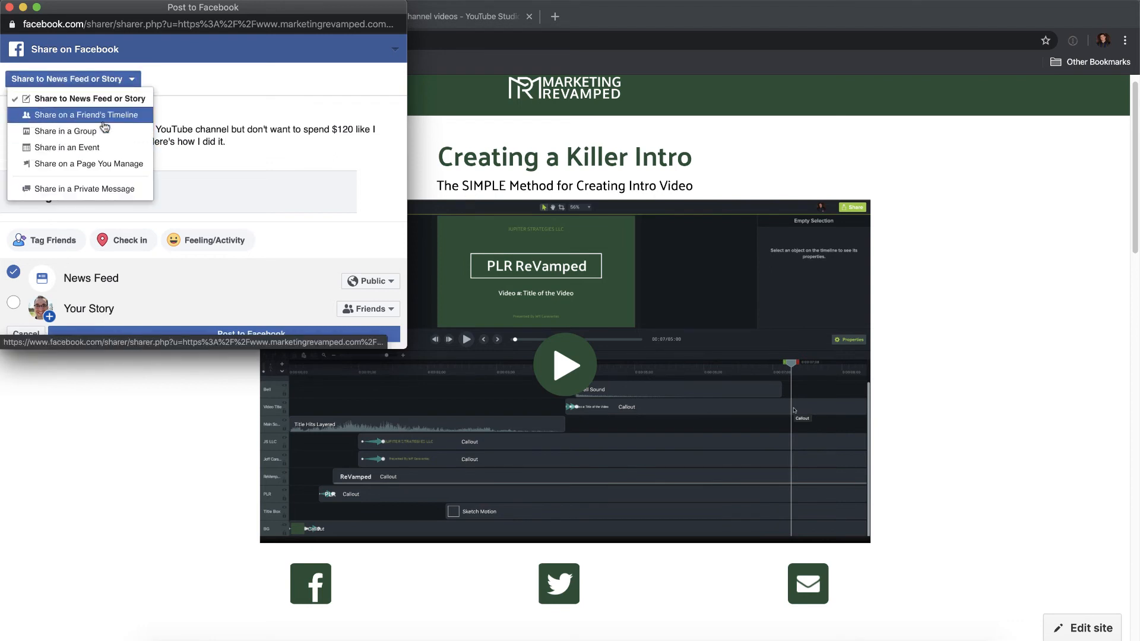
{"action": "left_click", "coordinate": [103, 166]}
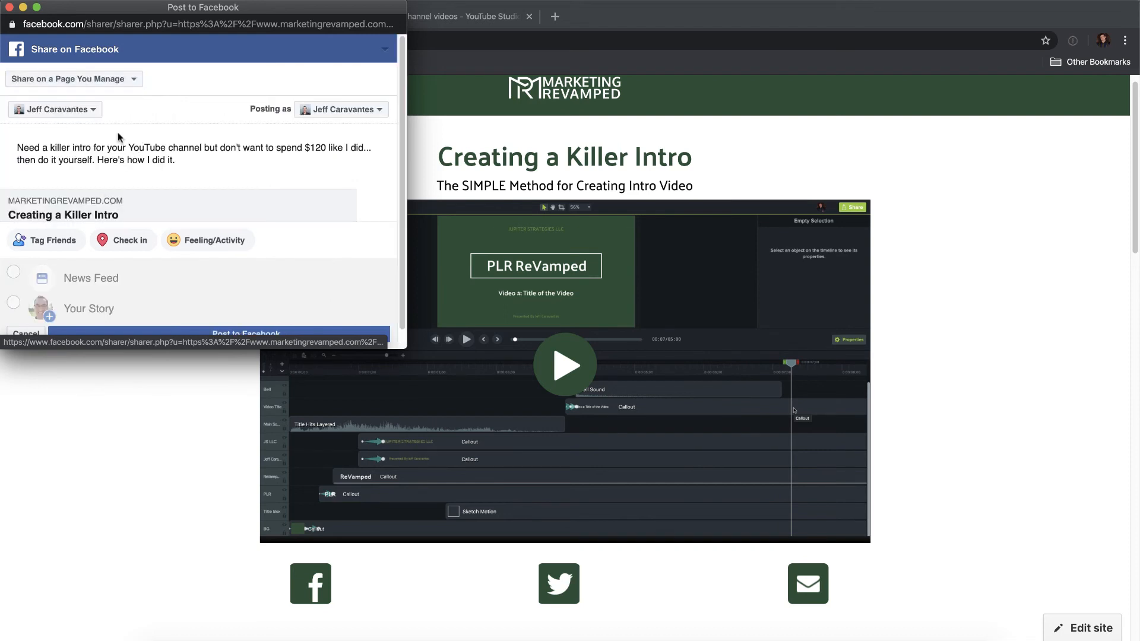
Step: Set both the posting identity and the target Page to Marketing ReVamped and publish the Facebook post
{"action": "left_click", "coordinate": [303, 112]}
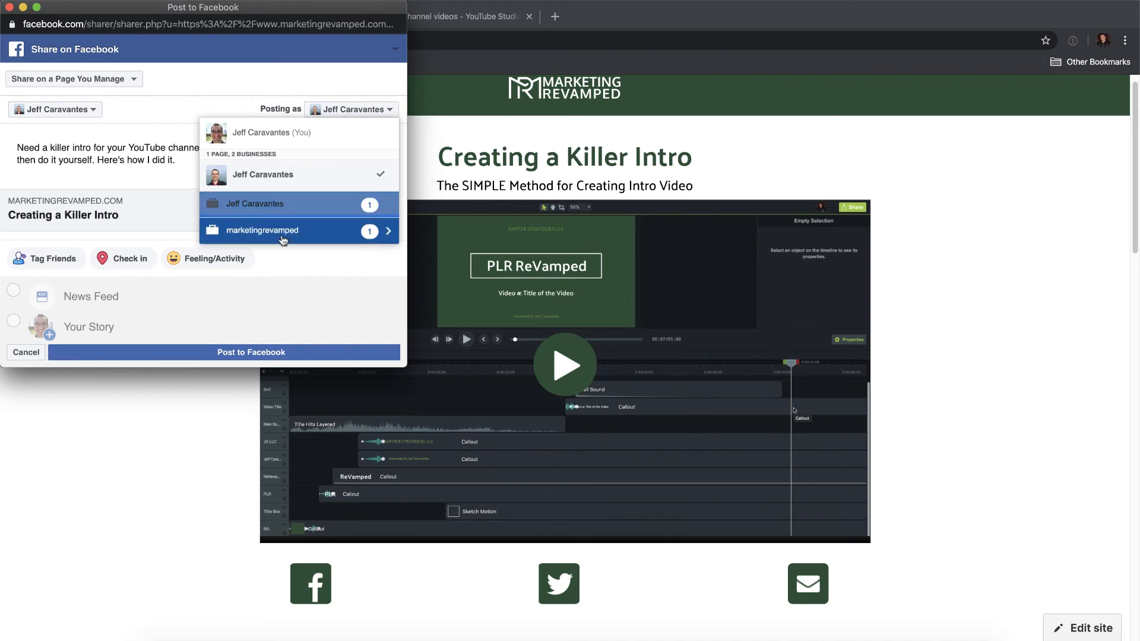
{"action": "left_click", "coordinate": [278, 237]}
{"action": "left_click", "coordinate": [259, 163]}
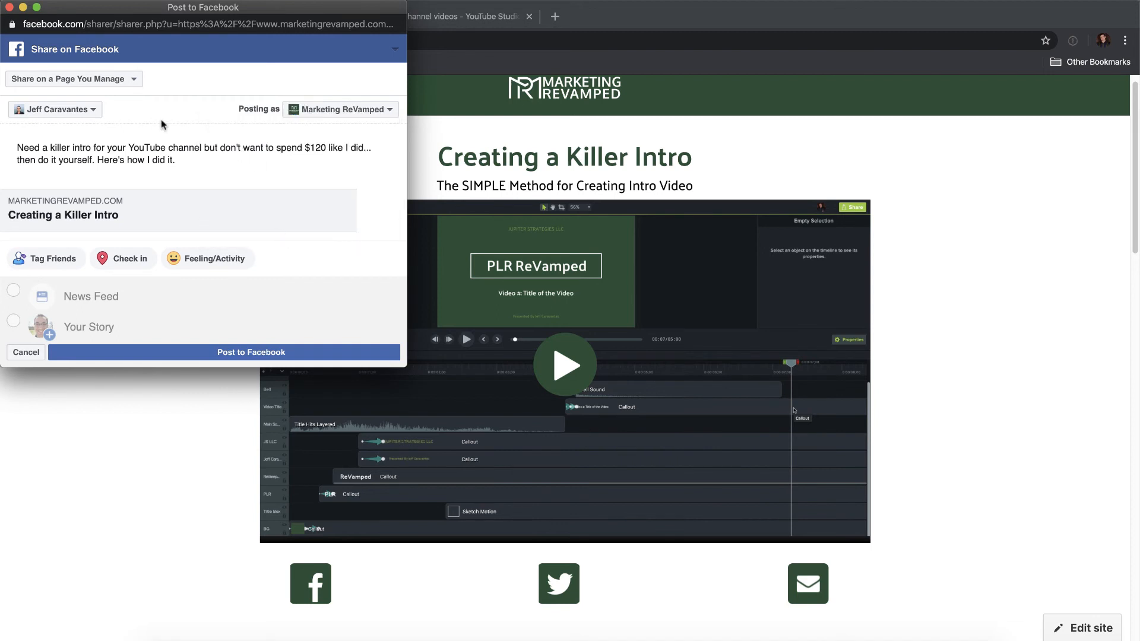
{"action": "left_click", "coordinate": [89, 109]}
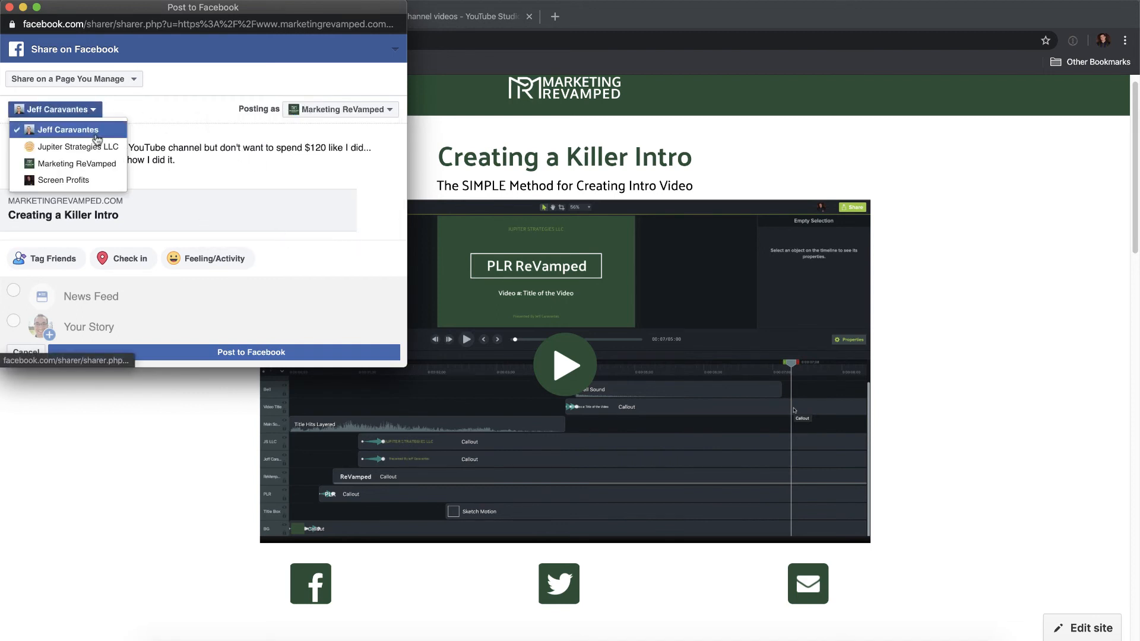
{"action": "left_click", "coordinate": [94, 169]}
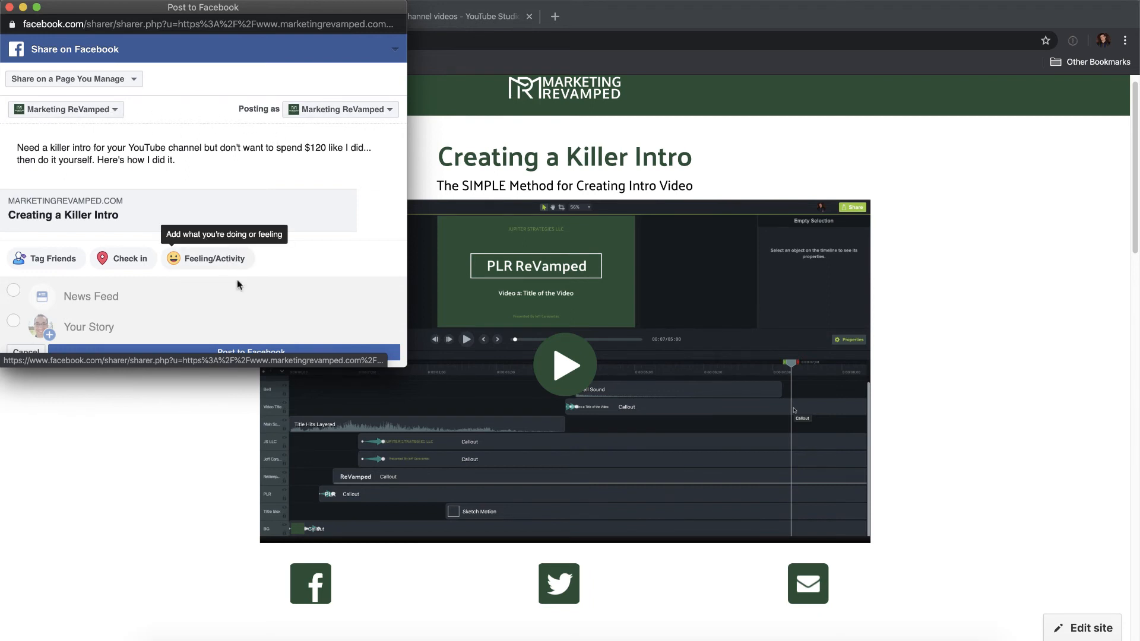
{"action": "left_click", "coordinate": [290, 352]}
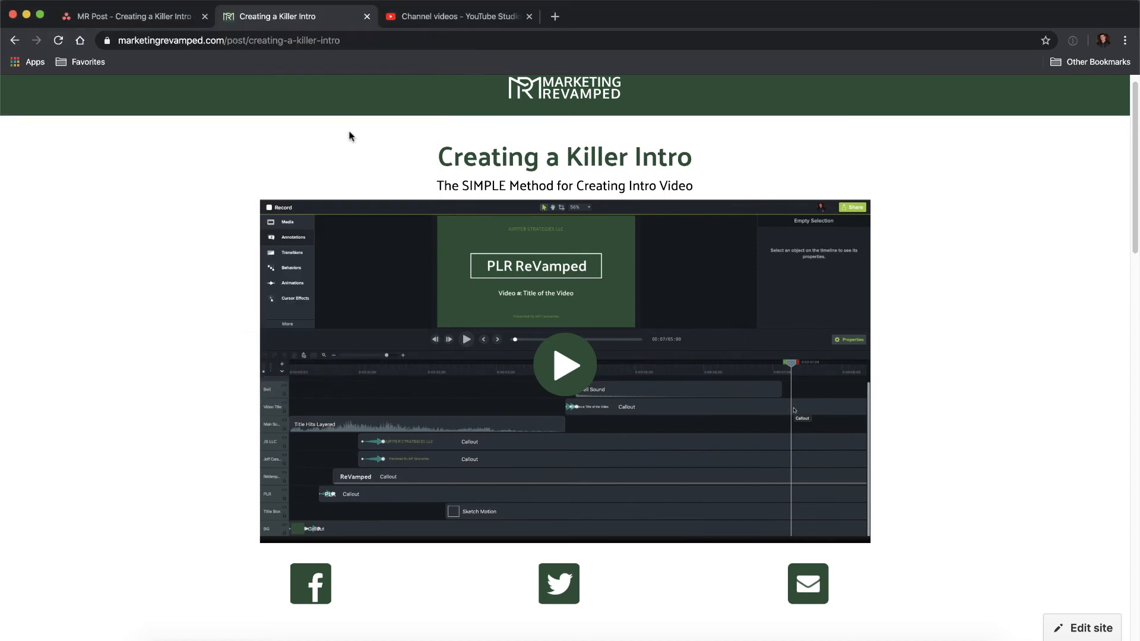
Step: Start a tweet sharing the post, replacing the default wording before the account mention with "Need to make a compelling intro video"
{"action": "left_click", "coordinate": [558, 583]}
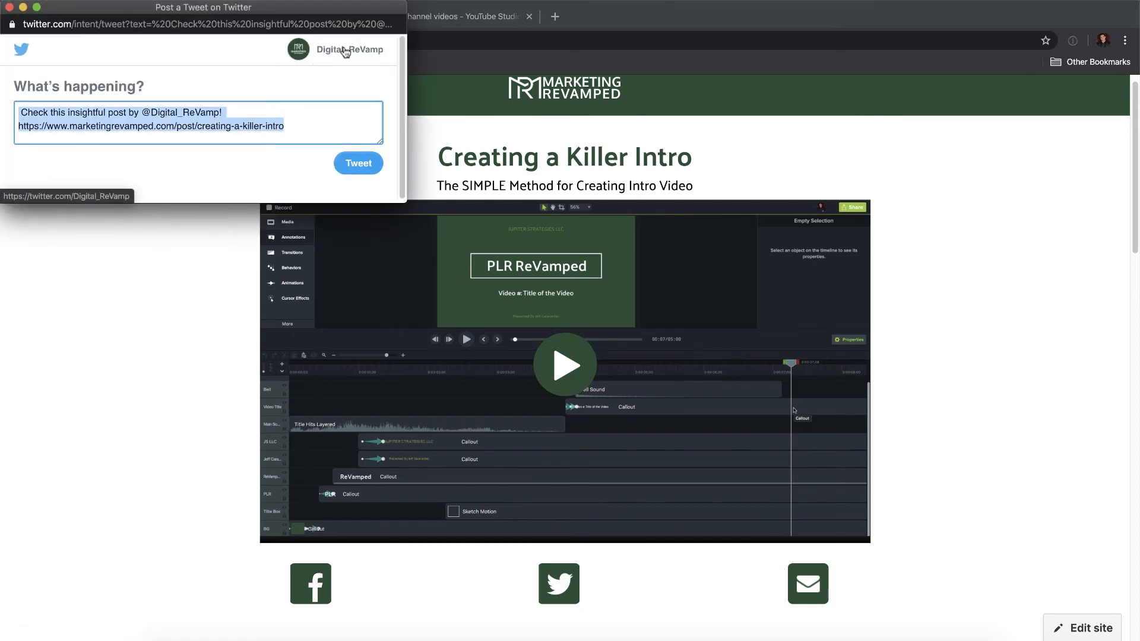
{"action": "left_click", "coordinate": [174, 121]}
{"action": "left_click_drag", "start_coordinate": [139, 113], "coordinate": [10, 115]}
{"action": "type", "text": "Need to make"}
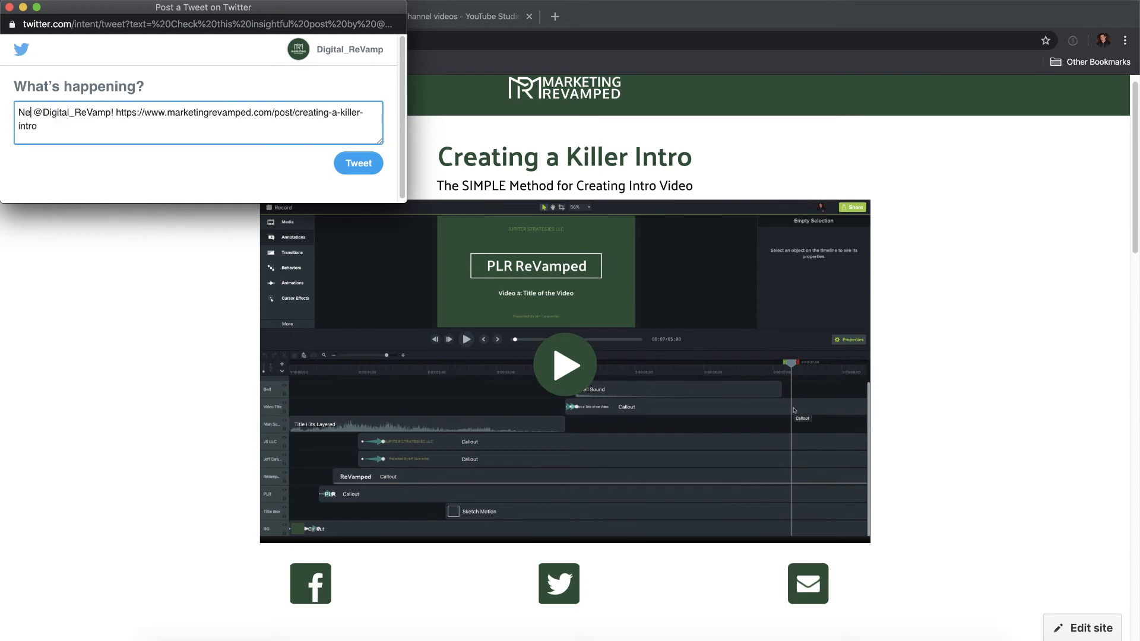
{"action": "type", "text": " a int"}
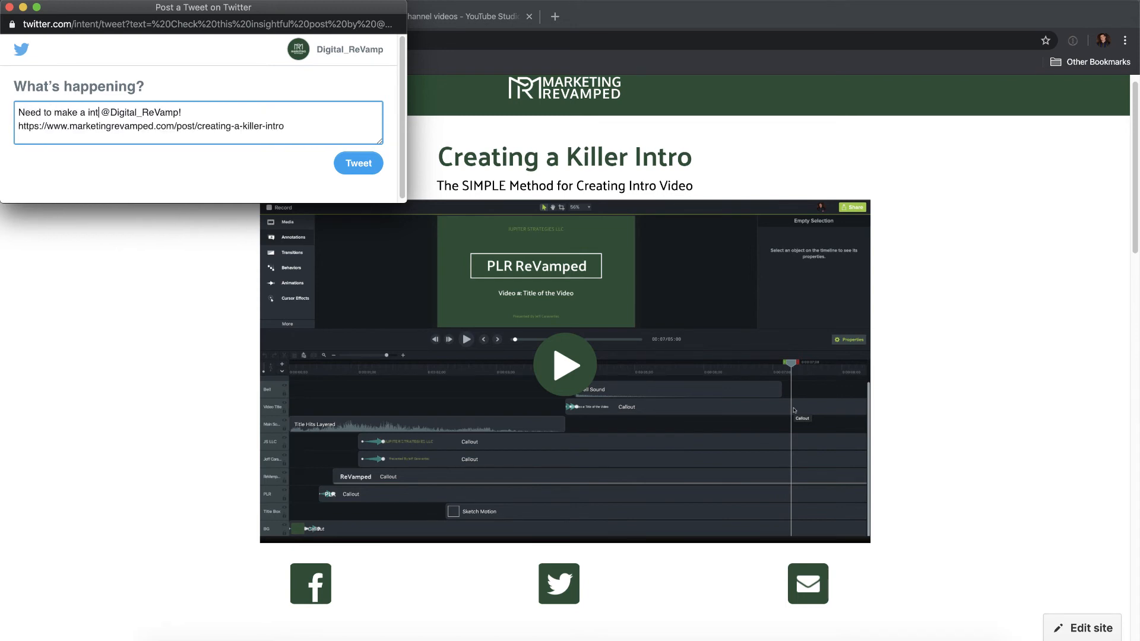
{"action": "key", "text": "BackSpace"}
{"action": "type", "text": "n"}
{"action": "key", "text": "BackSpace"}
{"action": "key", "text": "BackSpace"}
{"action": "type", "text": "co"}
{"action": "type", "text": "mpelling in"}
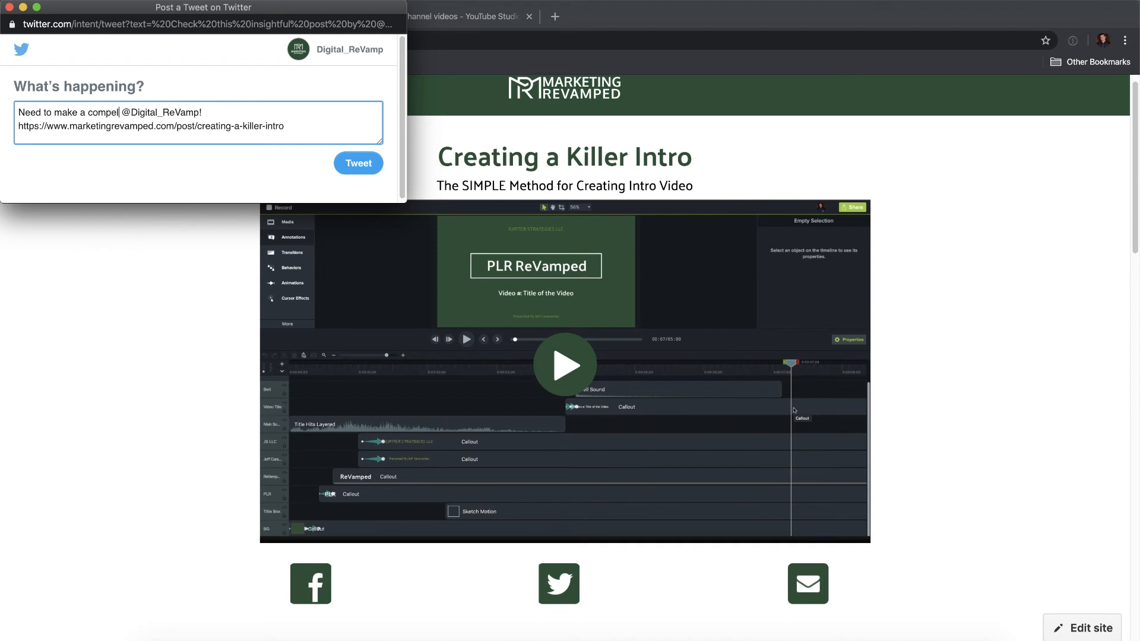
{"action": "type", "text": "tro video fro"}
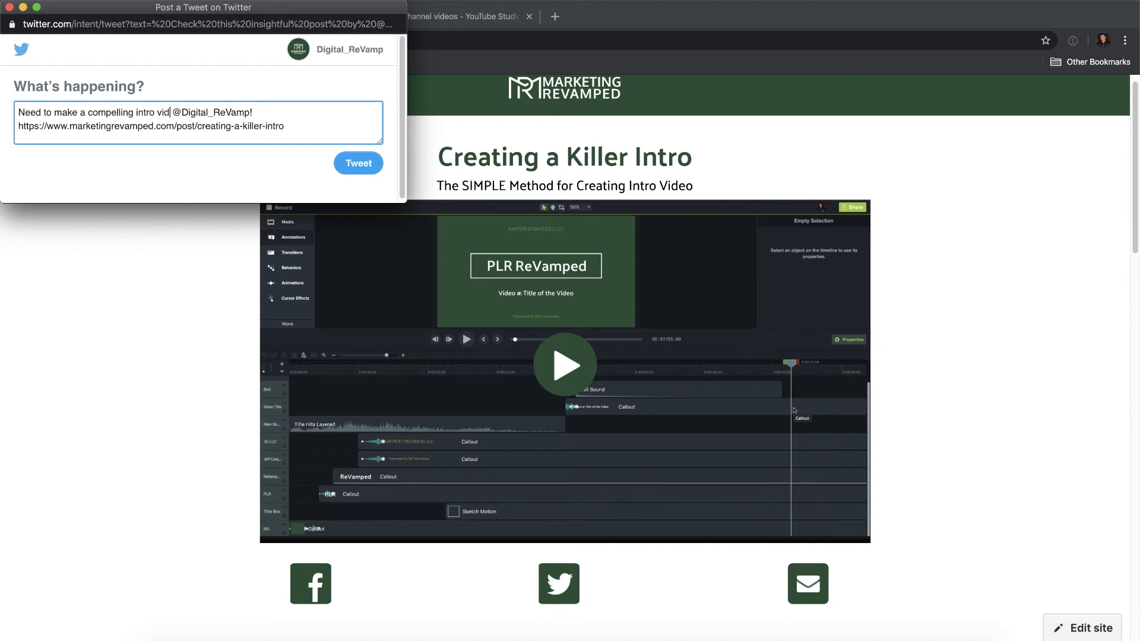
Step: Complete the tweet's opening question with "for your YouTube channel or digital training course?"
{"action": "key", "text": "BackSpace"}
{"action": "key", "text": "BackSpace"}
{"action": "type", "text": "or your"}
{"action": "type", "text": " You"}
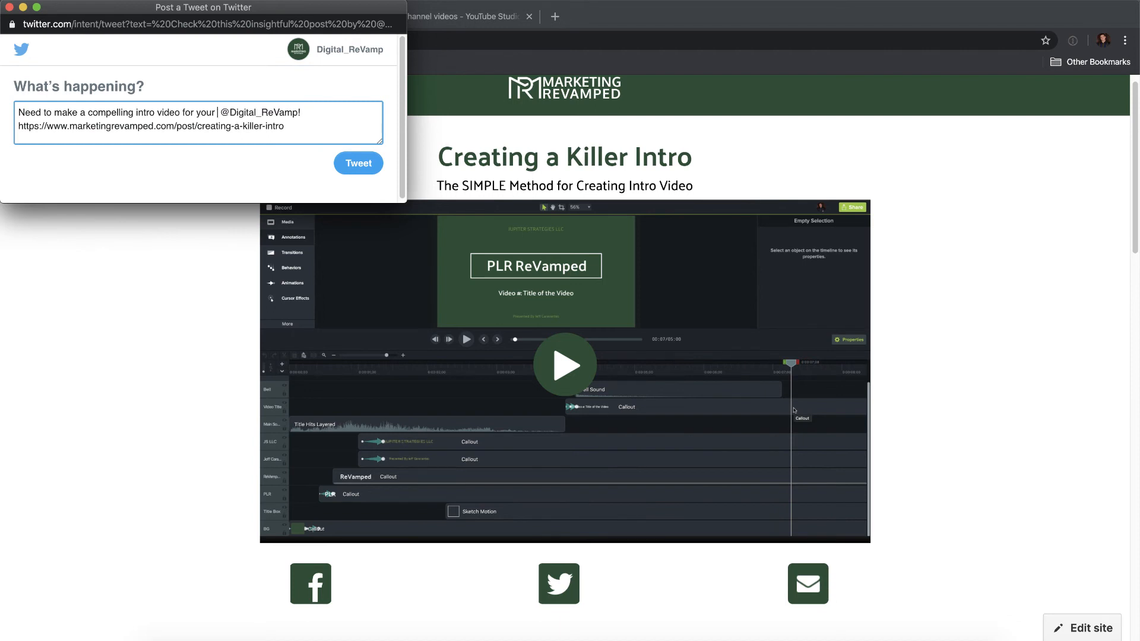
{"action": "type", "text": "Tube channel o"}
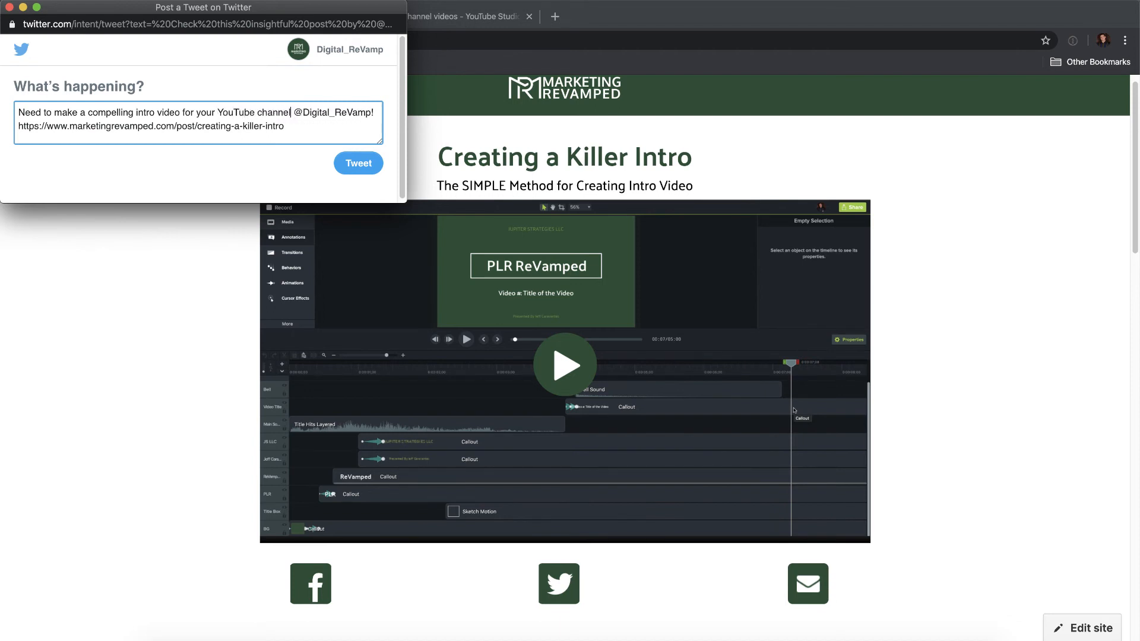
{"action": "type", "text": "r video pr"}
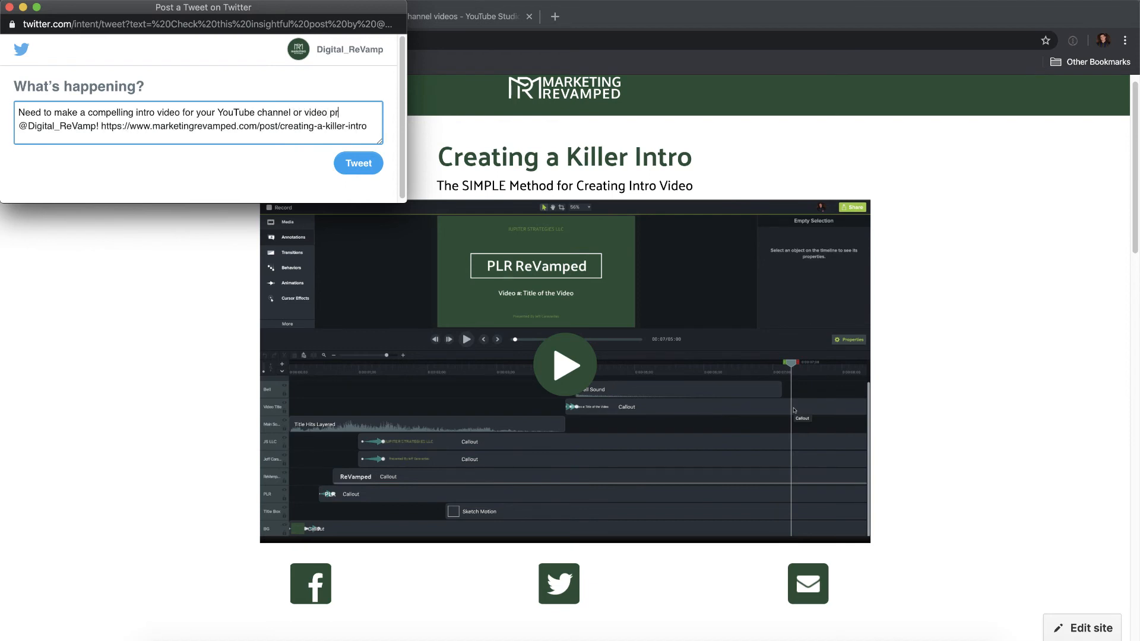
{"action": "type", "text": "oduct"}
{"action": "key", "text": "BackSpace"}
{"action": "key", "text": "BackSpace"}
{"action": "type", "text": "id"}
{"action": "type", "text": "ital training cours"}
{"action": "type", "text": "e? "}
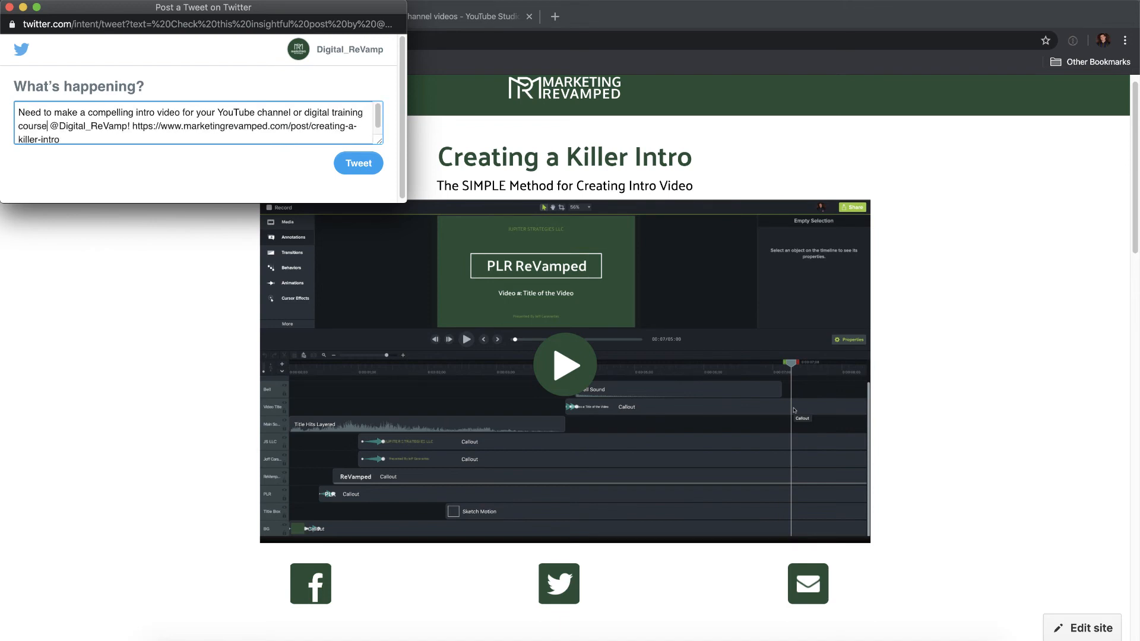
{"action": "type", "text": "Don't"}
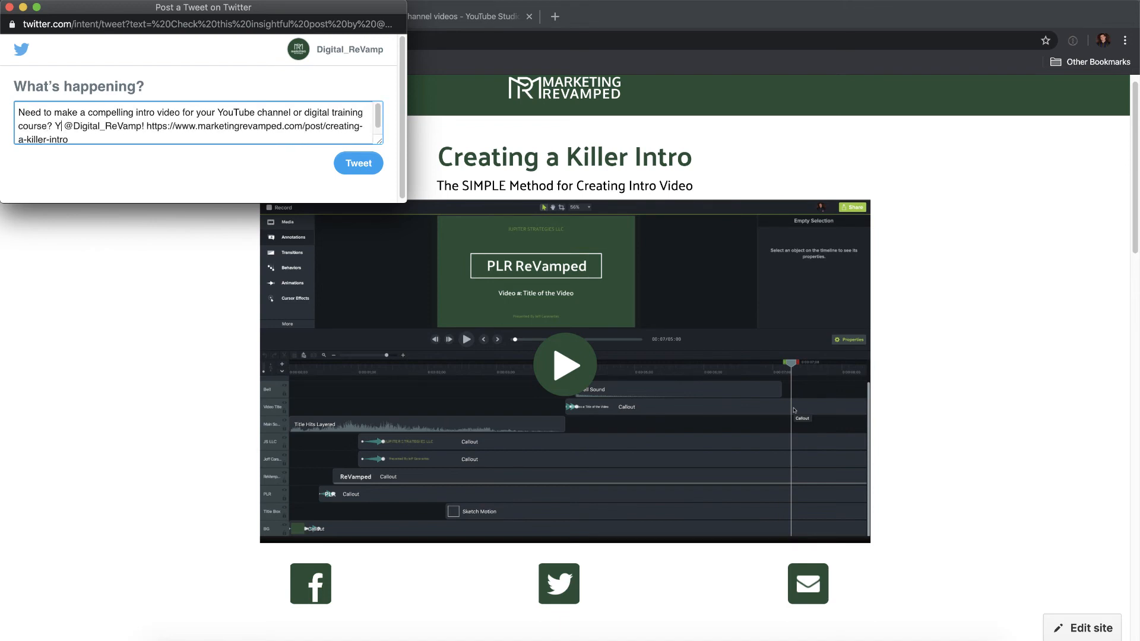
{"action": "key", "text": "BackSpace"}
{"action": "key", "text": "BackSpace"}
{"action": "key", "text": "BackSpace"}
{"action": "key", "text": "BackSpace"}
{"action": "key", "text": "BackSpace"}
{"action": "key", "text": "BackSpace"}
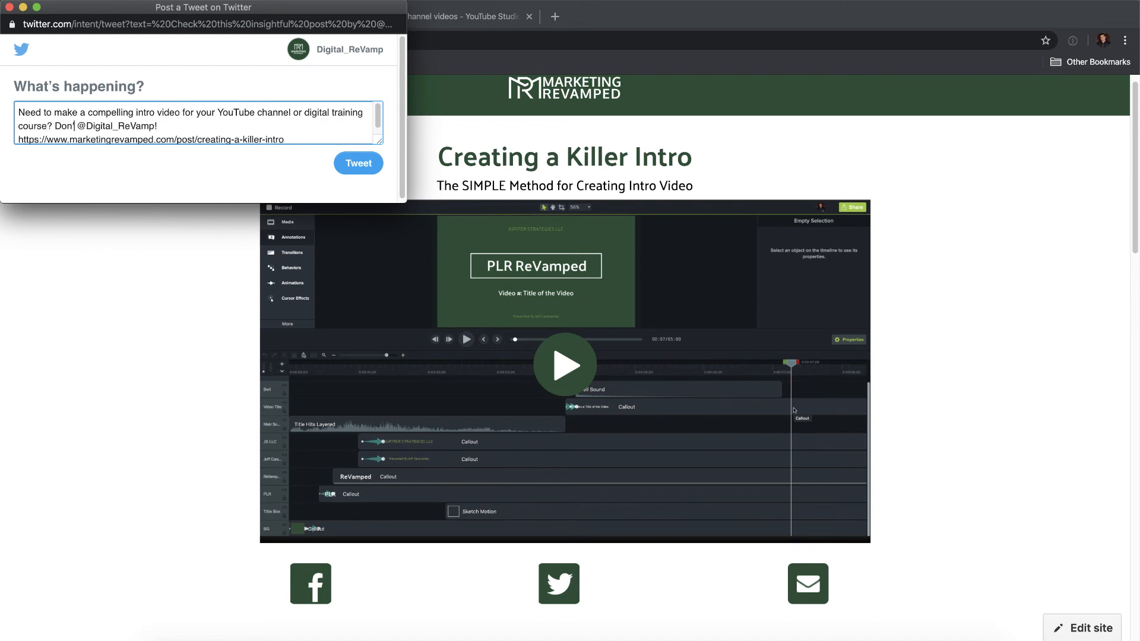
Step: Continue the tweet before the account mention with "You don't have to spend $120 like I did"
{"action": "type", "text": "You "}
{"action": "type", "text": "don't have "}
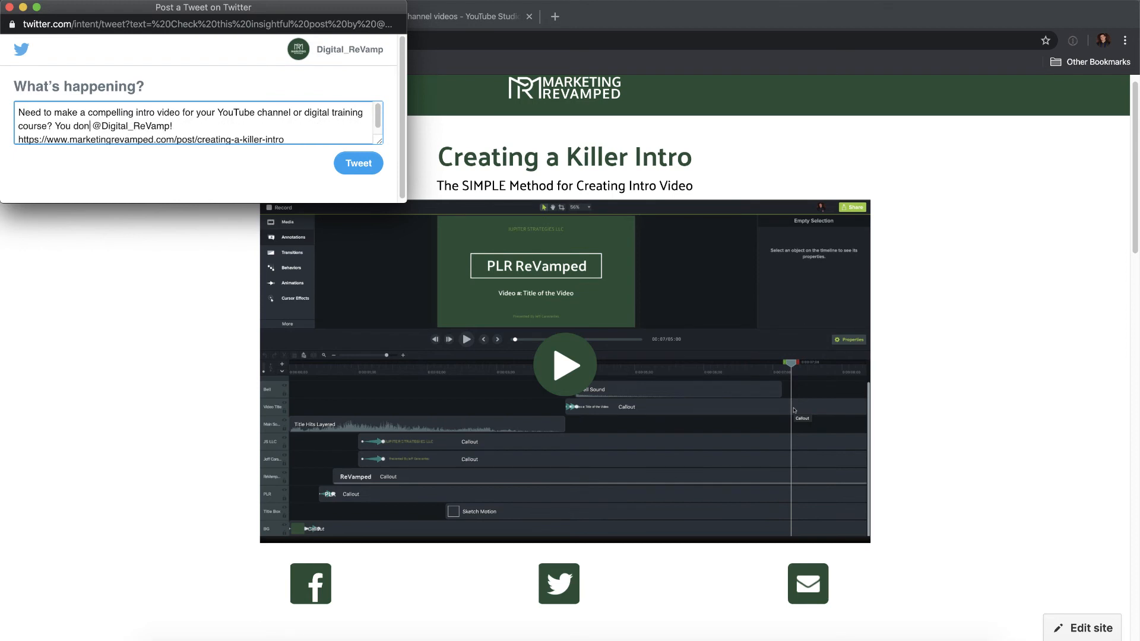
{"action": "type", "text": "to spend "}
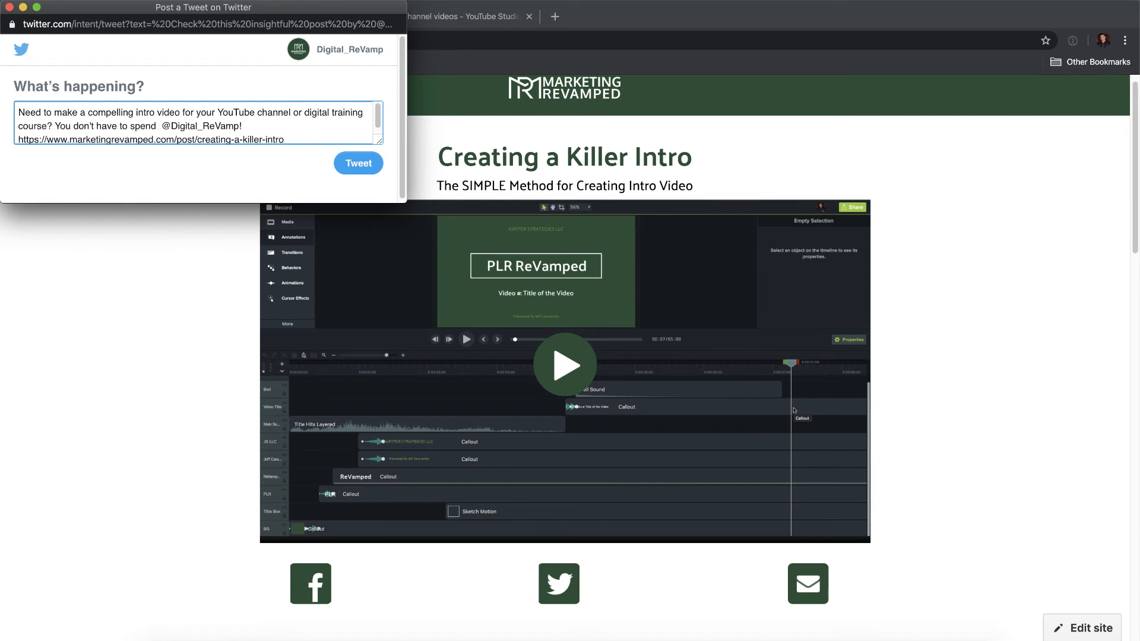
{"action": "type", "text": "4"}
{"action": "key", "text": "BackSpace"}
{"action": "type", "text": "$120"}
{"action": "type", "text": " like i"}
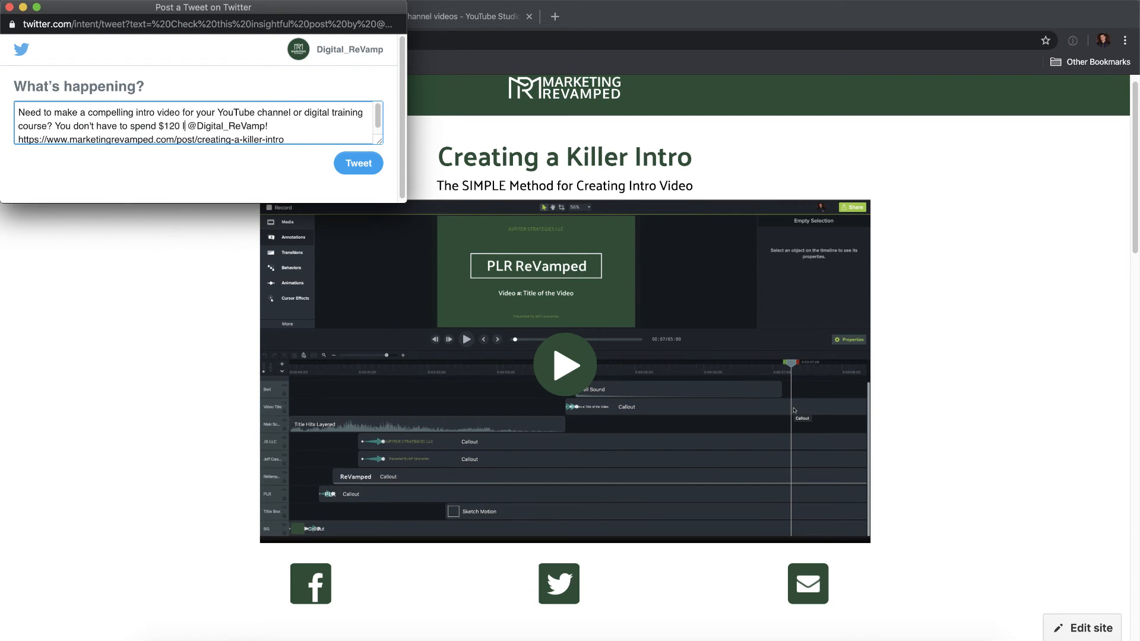
{"action": "key", "text": "BackSpace"}
{"action": "type", "text": "I did"}
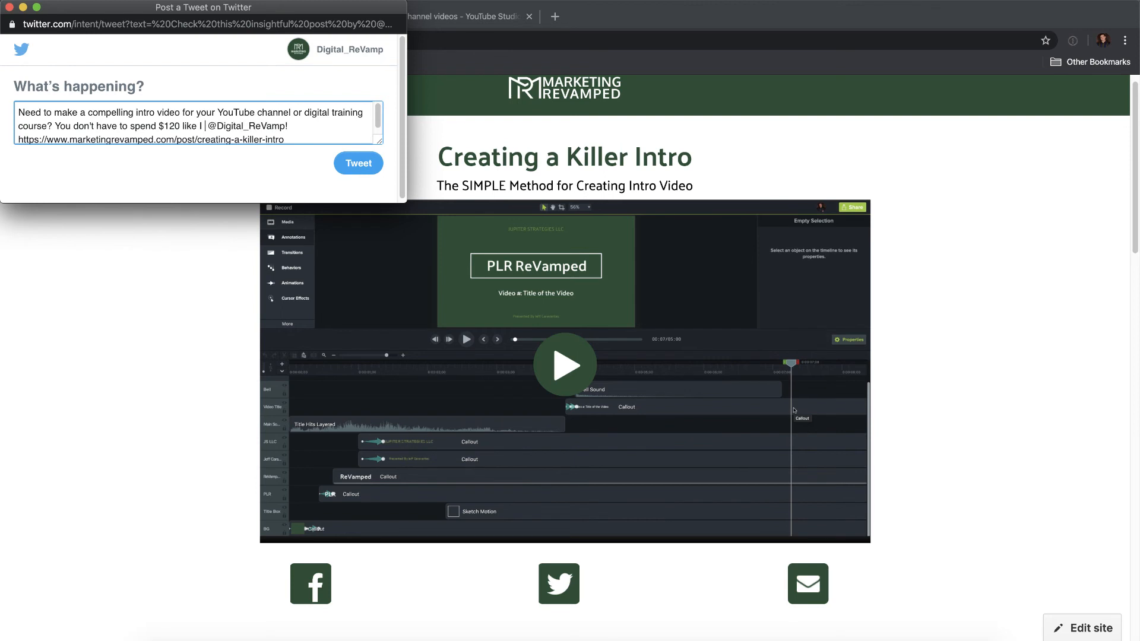
Step: Finish the tweet's message with "... do it yourself!" before the account mention and publish the tweet
{"action": "type", "text": "... do it"}
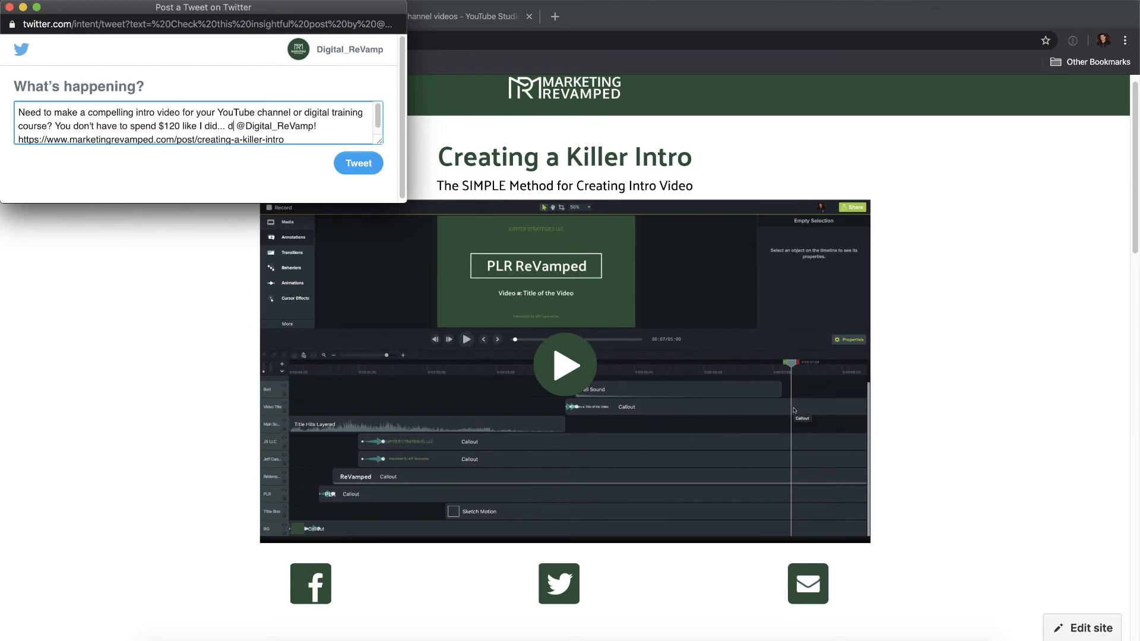
{"action": "type", "text": " yourse"}
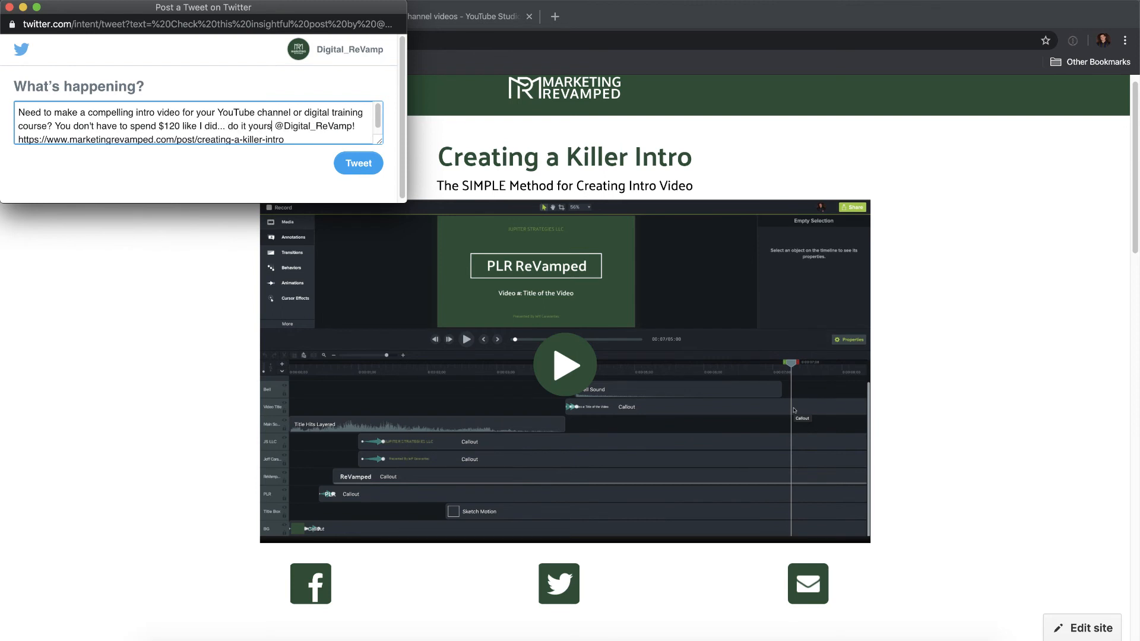
{"action": "type", "text": "lf"}
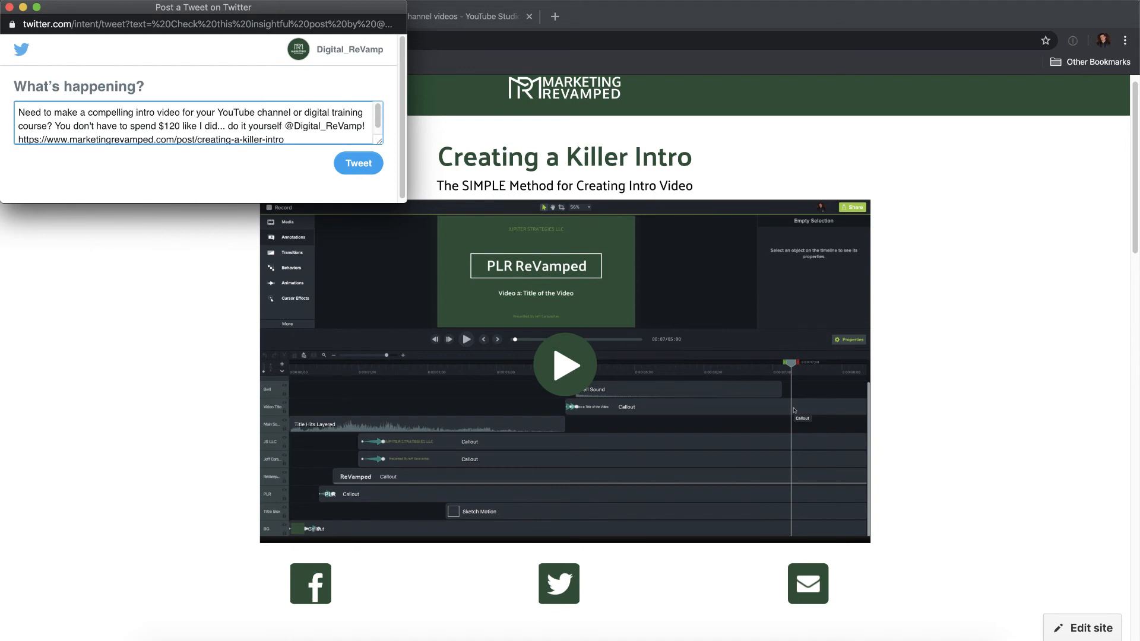
{"action": "type", "text": "!"}
{"action": "left_click", "coordinate": [366, 170]}
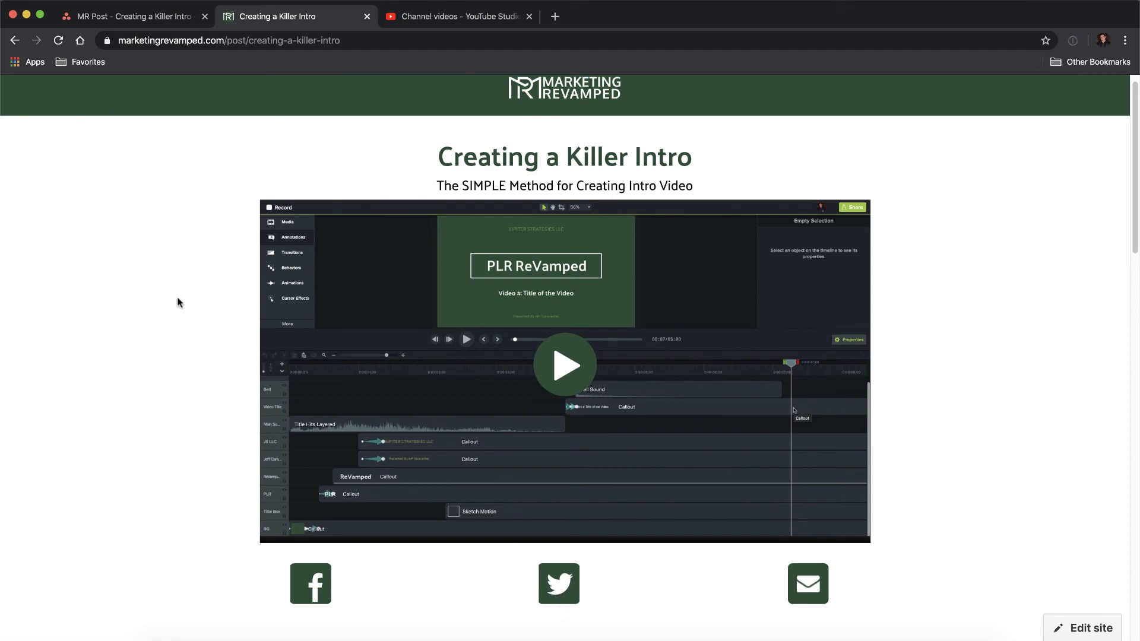
Step: Switch to Finder and preview the Instagram image Creating a Killer Intro - IGP.png in the Images folder
{"action": "left_click", "coordinate": [170, 637]}
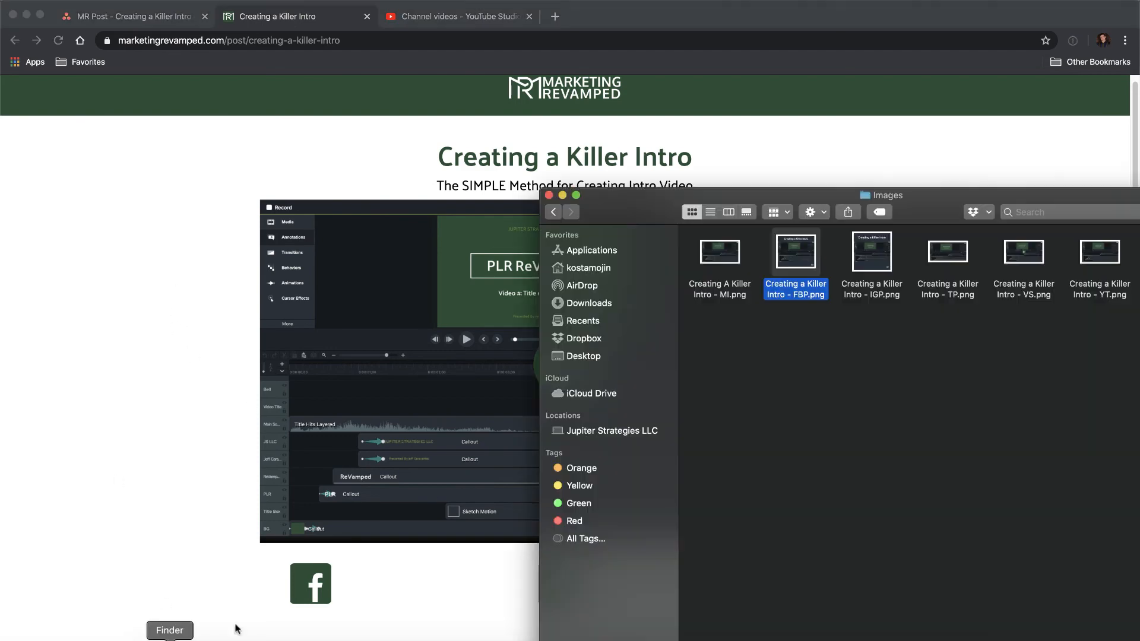
{"action": "left_click_drag", "start_coordinate": [615, 207], "coordinate": [274, 118]}
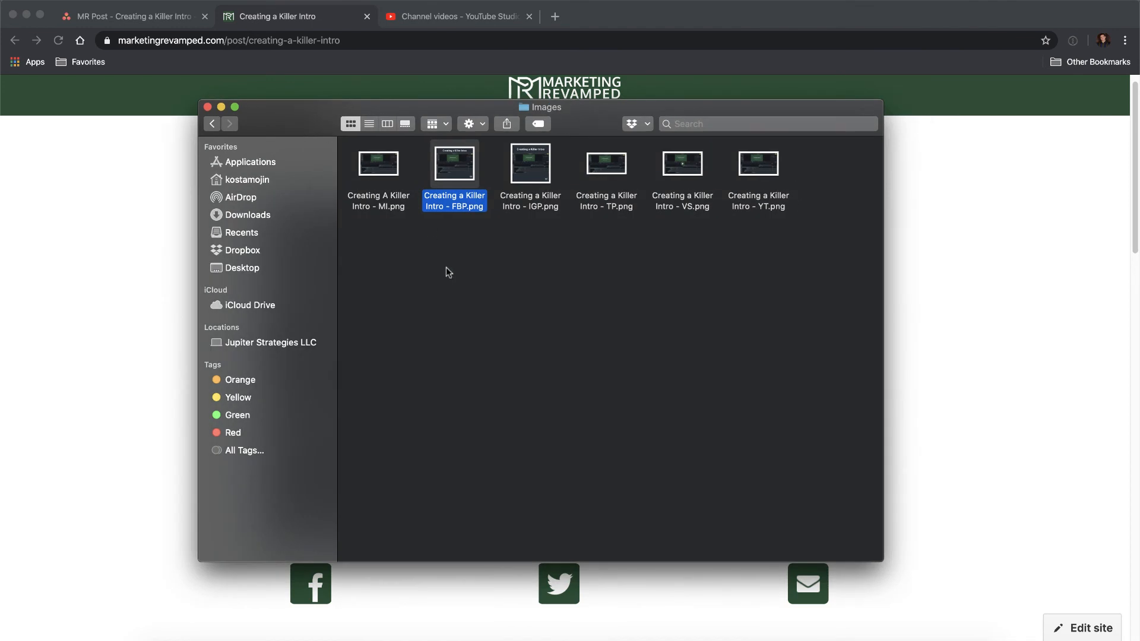
{"action": "left_click", "coordinate": [546, 271]}
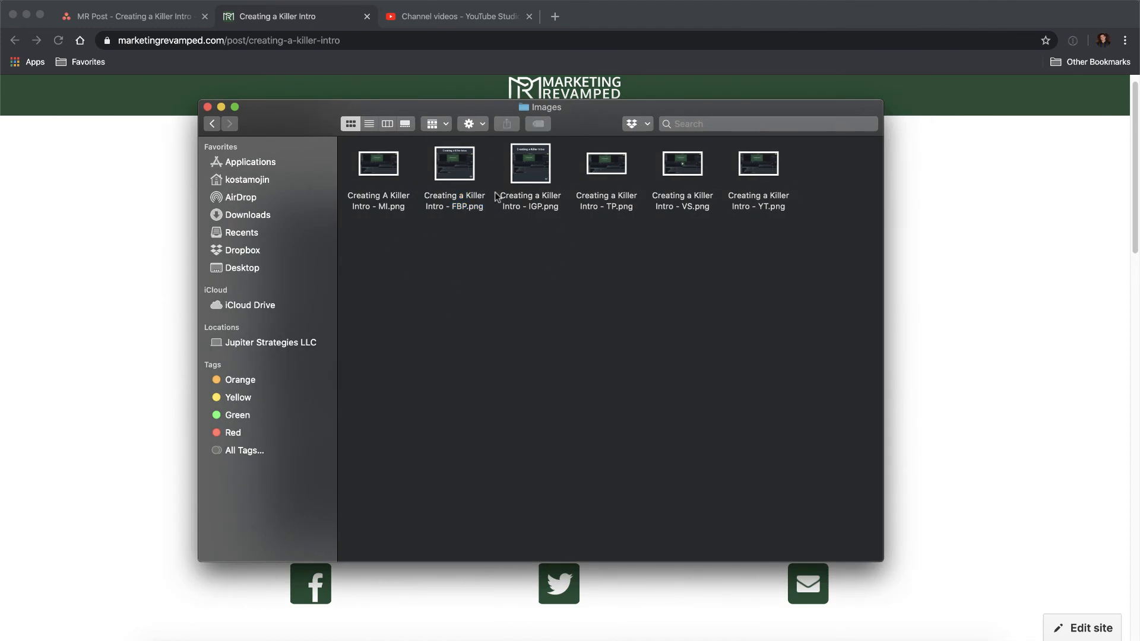
{"action": "left_click", "coordinate": [527, 172]}
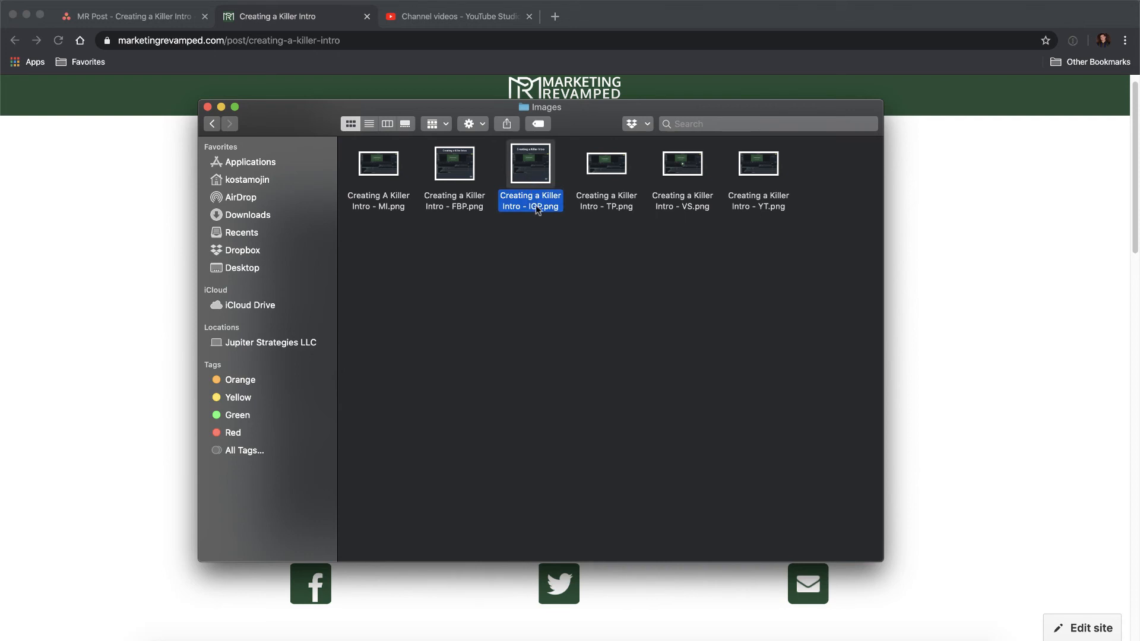
{"action": "left_click", "coordinate": [550, 270]}
{"action": "left_click", "coordinate": [530, 185]}
{"action": "key", "text": "space"}
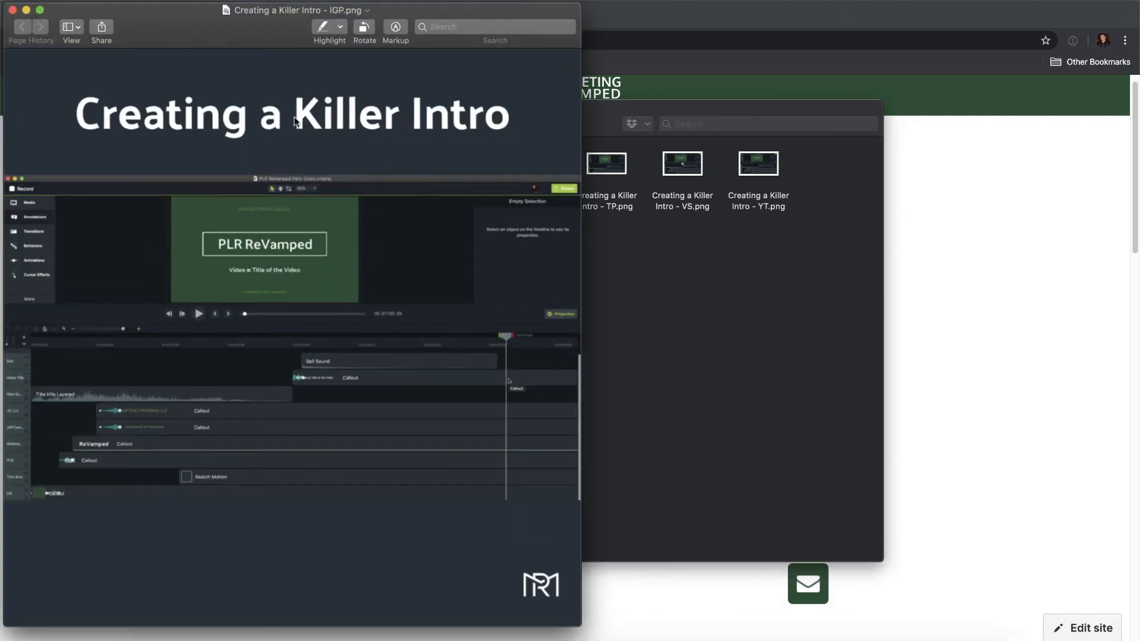
{"action": "left_click", "coordinate": [12, 10]}
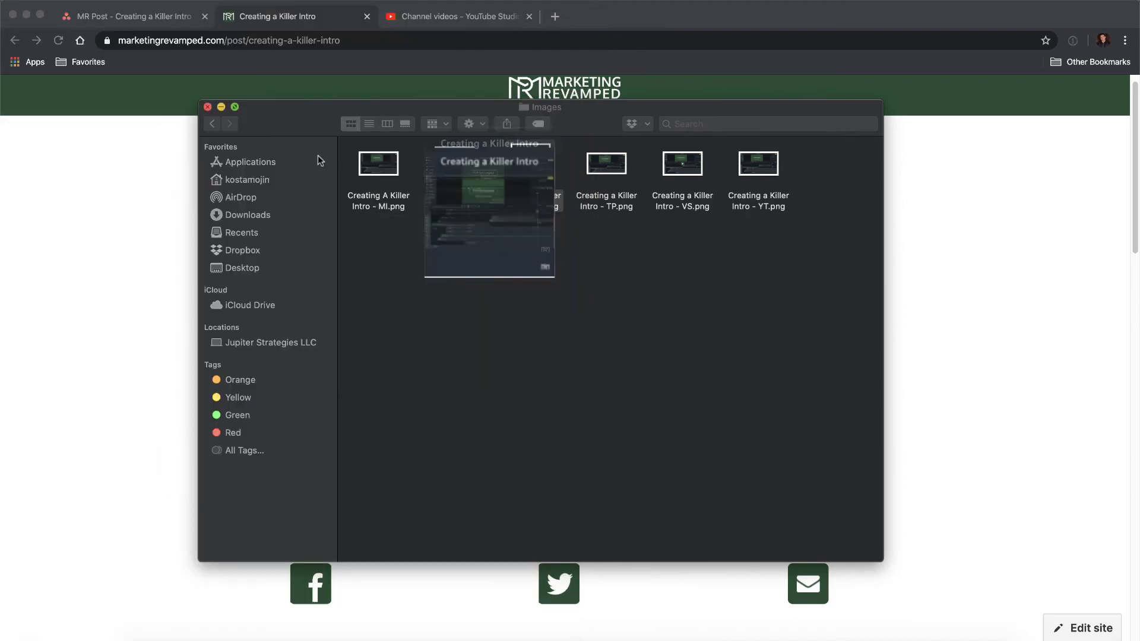
Step: Check the To iPhone folder inside Dropbox's Transfer Items for the Instagram image, and close the file window
{"action": "left_click", "coordinate": [243, 268]}
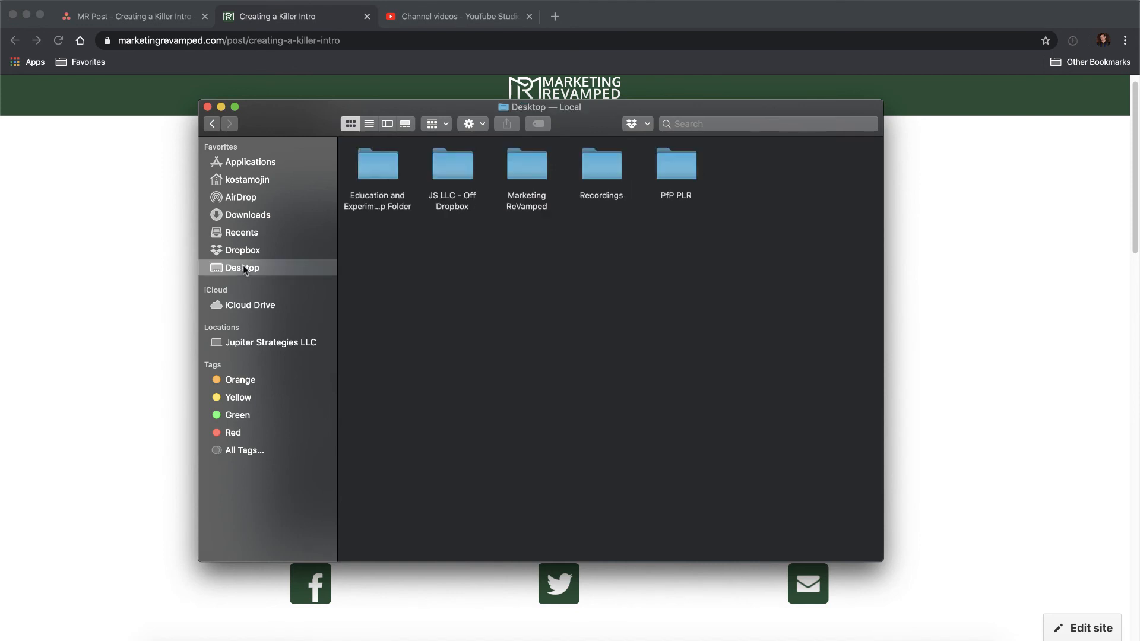
{"action": "left_click", "coordinate": [242, 250]}
{"action": "double_click", "coordinate": [367, 312]}
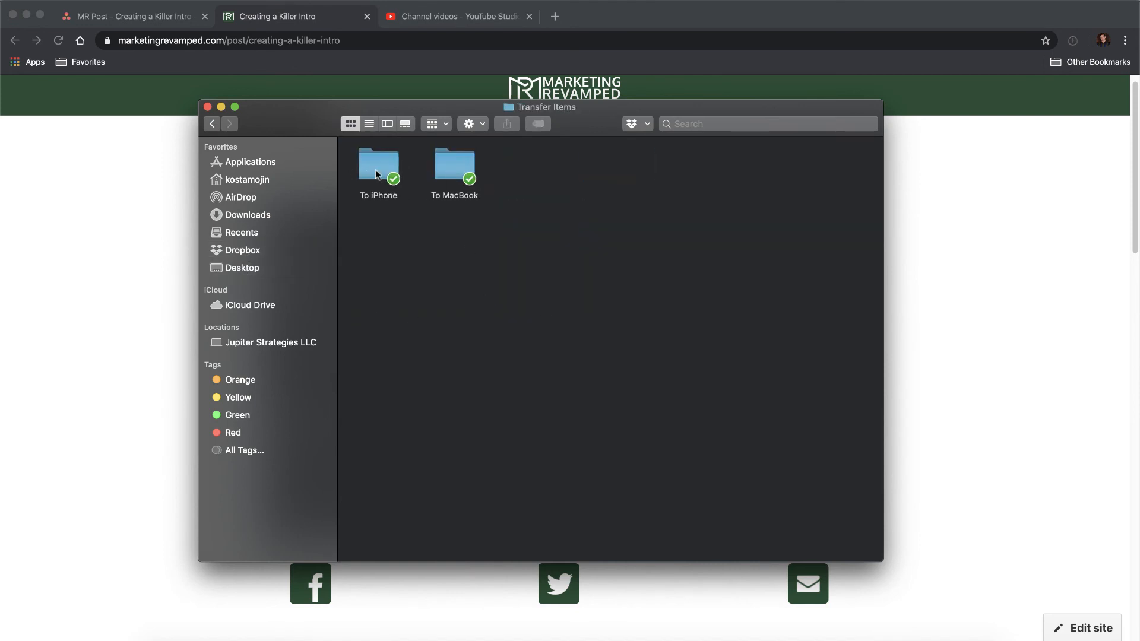
{"action": "double_click", "coordinate": [375, 170]}
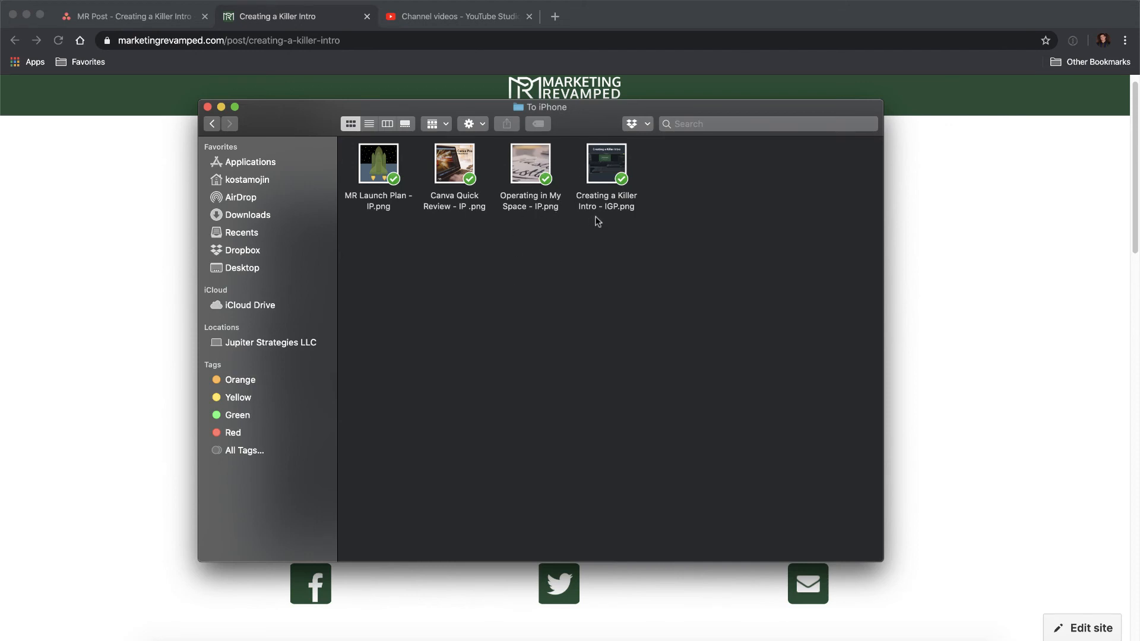
{"action": "left_click", "coordinate": [207, 107]}
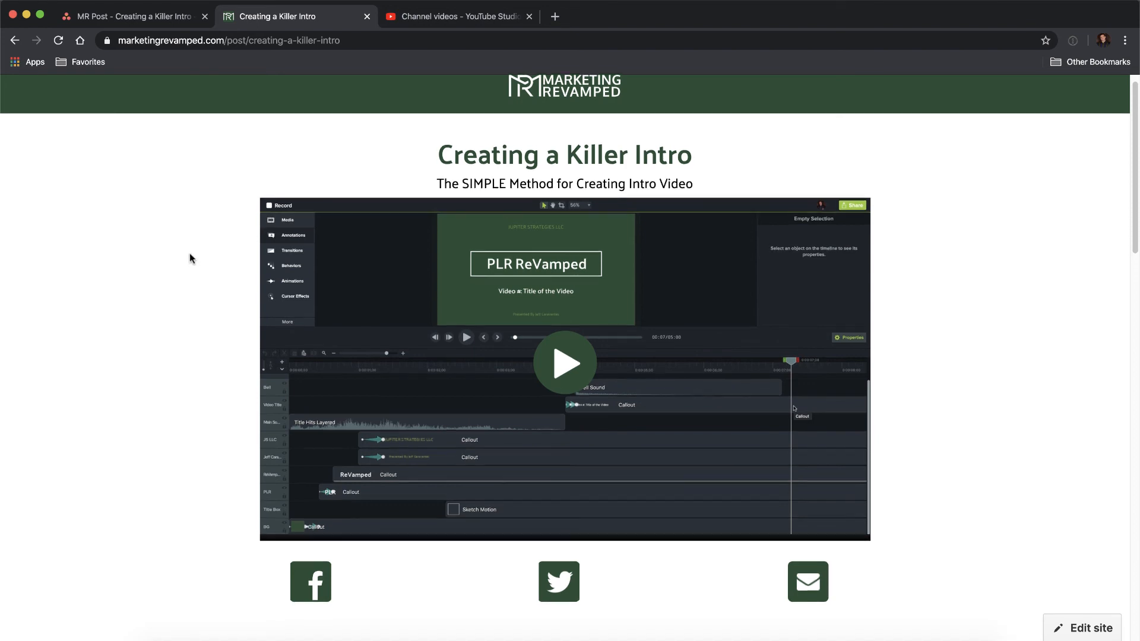
Step: Review the live blog post from the video and share icons through the article body to the author section
{"action": "scroll", "coordinate": [190, 253], "scroll_direction": "down", "scroll_amount": 5}
{"action": "scroll", "coordinate": [191, 254], "scroll_direction": "down", "scroll_amount": 5}
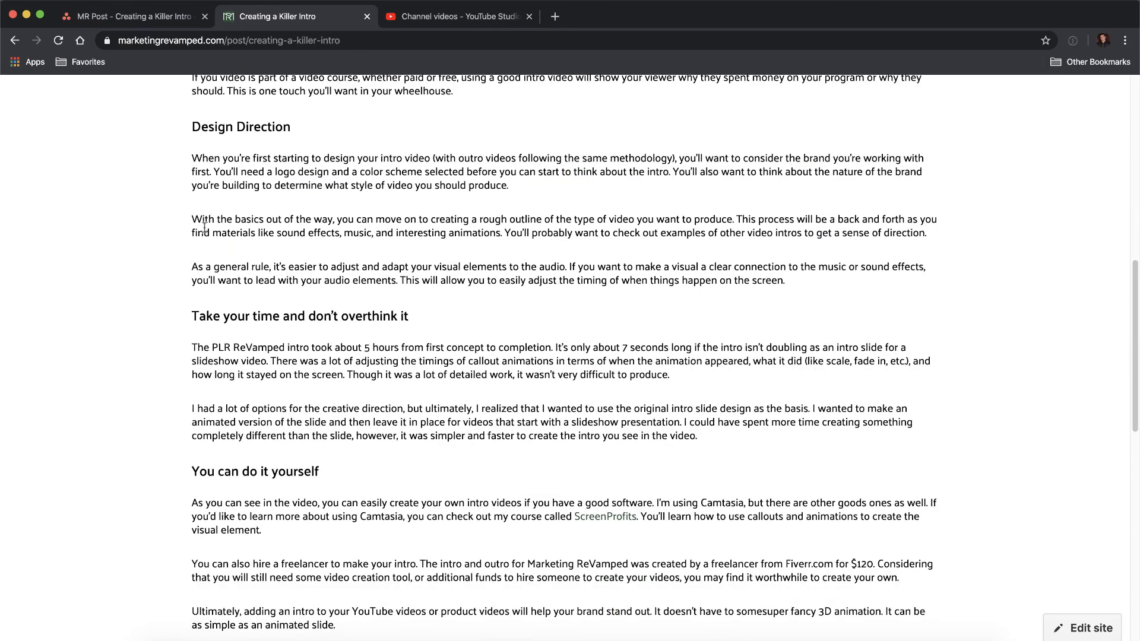
{"action": "scroll", "coordinate": [420, 398], "scroll_direction": "down", "scroll_amount": 5}
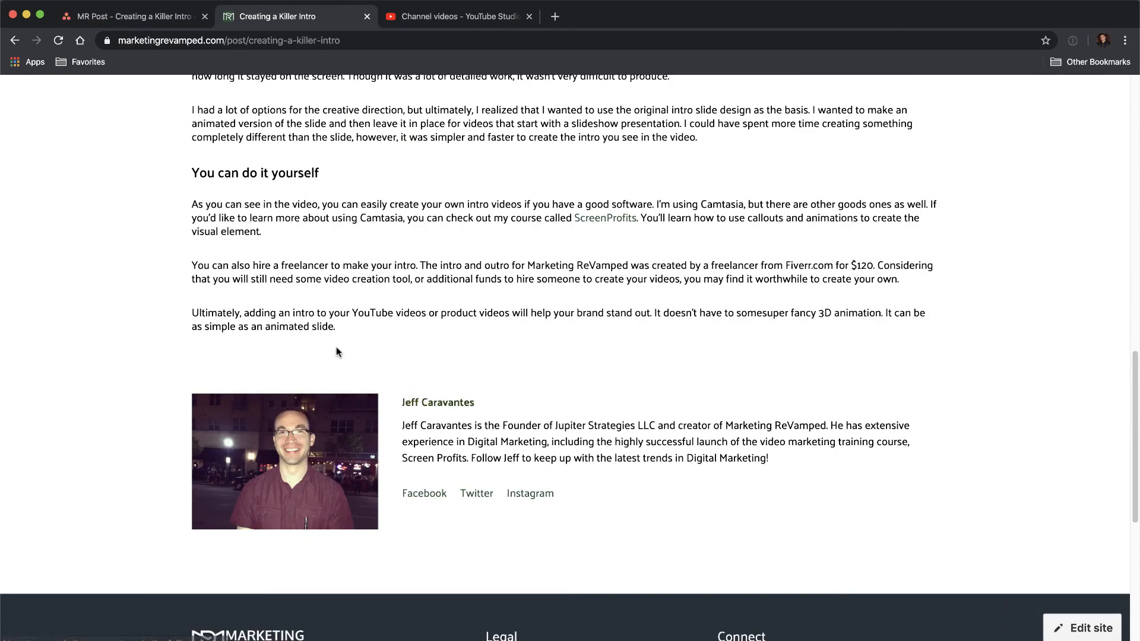
{"action": "scroll", "coordinate": [336, 347], "scroll_direction": "up", "scroll_amount": 7}
{"action": "scroll", "coordinate": [346, 261], "scroll_direction": "up", "scroll_amount": 3}
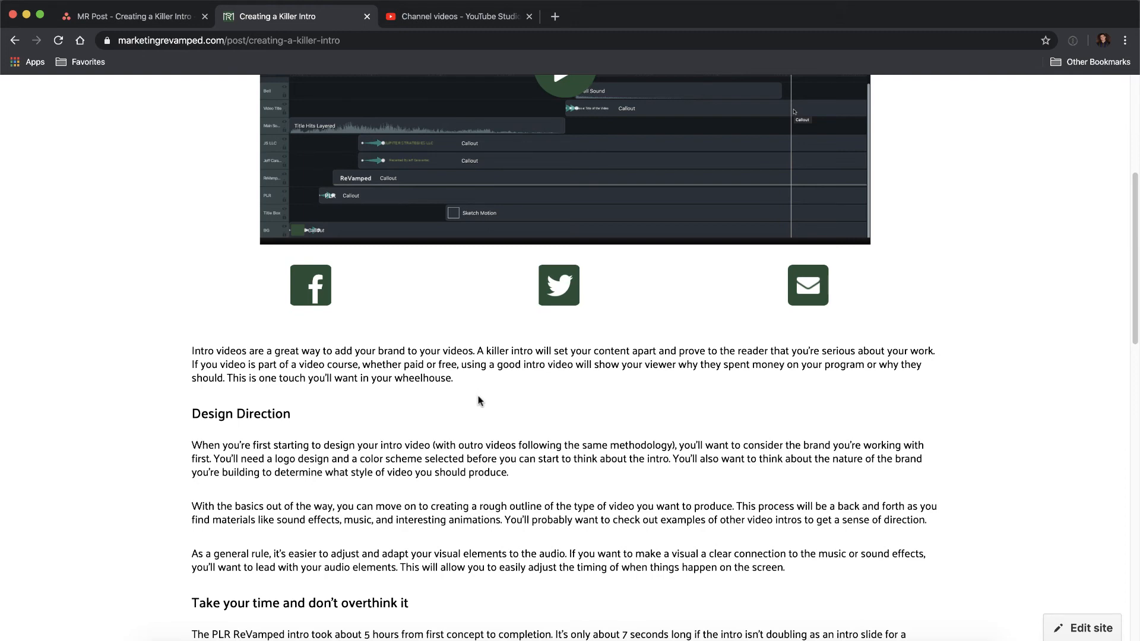
{"action": "scroll", "coordinate": [480, 397], "scroll_direction": "down", "scroll_amount": 1}
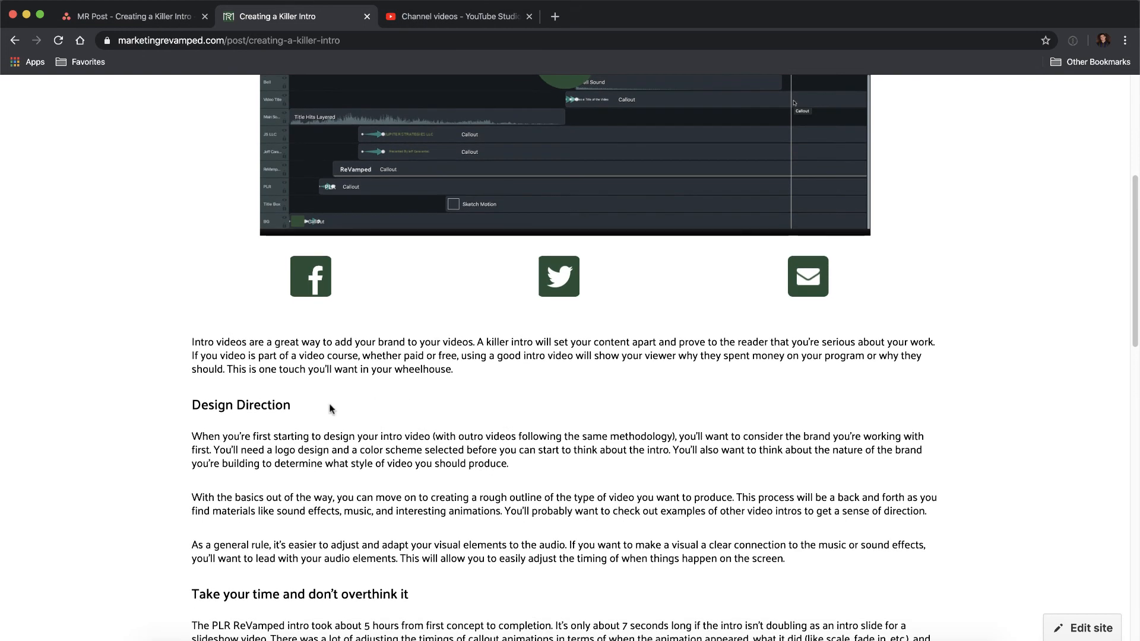
{"action": "scroll", "coordinate": [193, 392], "scroll_direction": "up", "scroll_amount": 3}
{"action": "scroll", "coordinate": [164, 298], "scroll_direction": "up", "scroll_amount": 4}
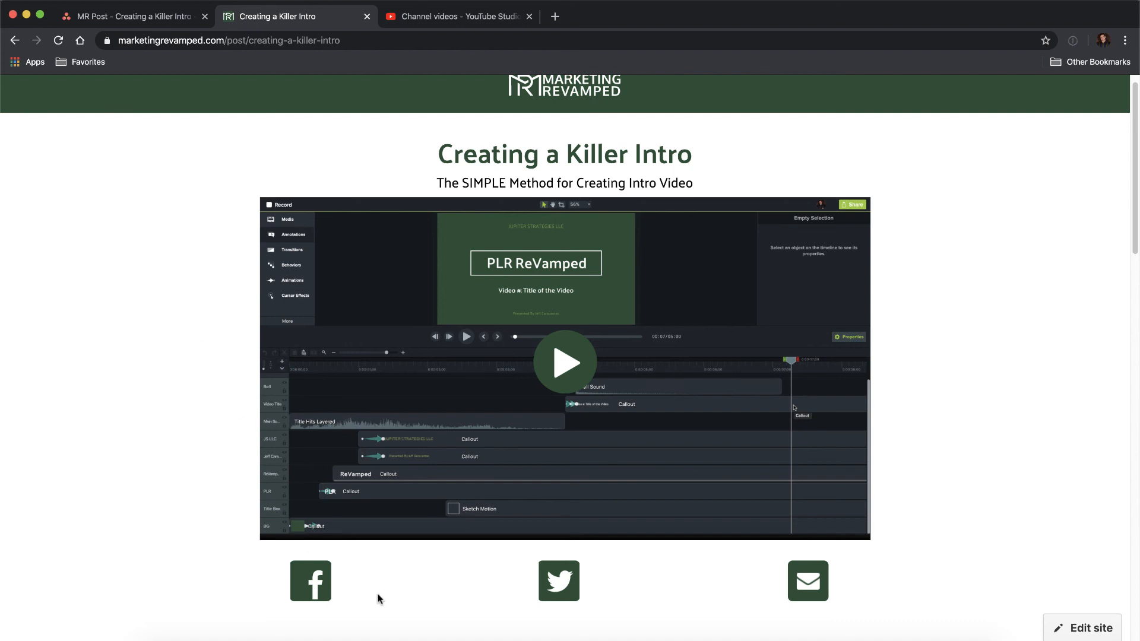
Step: Switch to the Creating a Killer Intro Word document and check the links in its "You can do it yourself" section
{"action": "left_click", "coordinate": [510, 638]}
{"action": "left_click", "coordinate": [558, 297]}
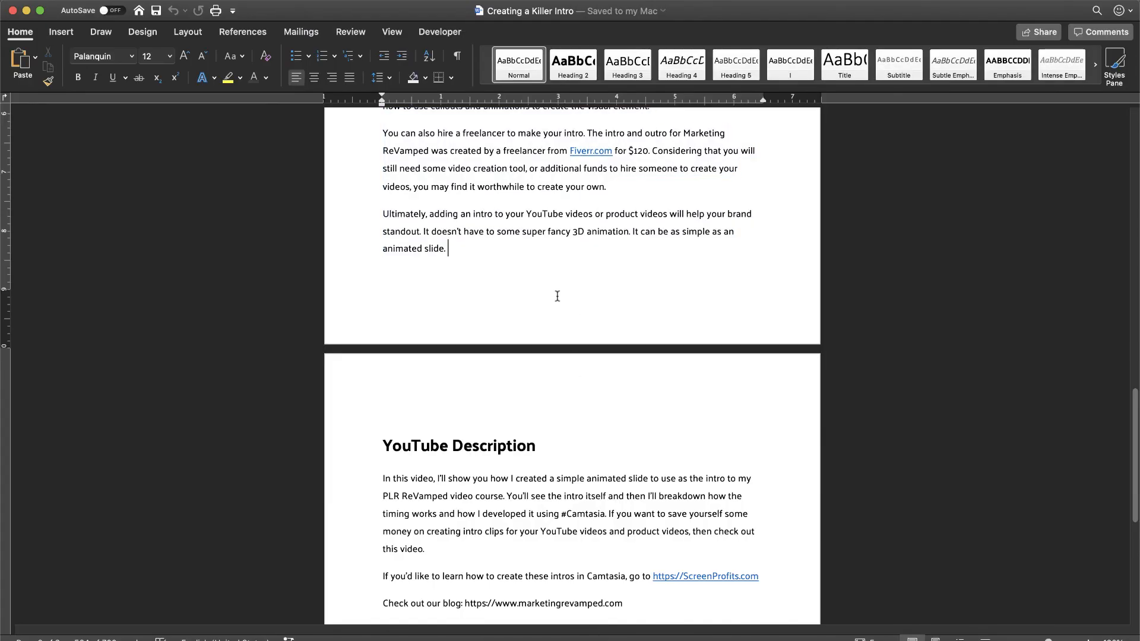
{"action": "scroll", "coordinate": [557, 291], "scroll_direction": "up", "scroll_amount": 5}
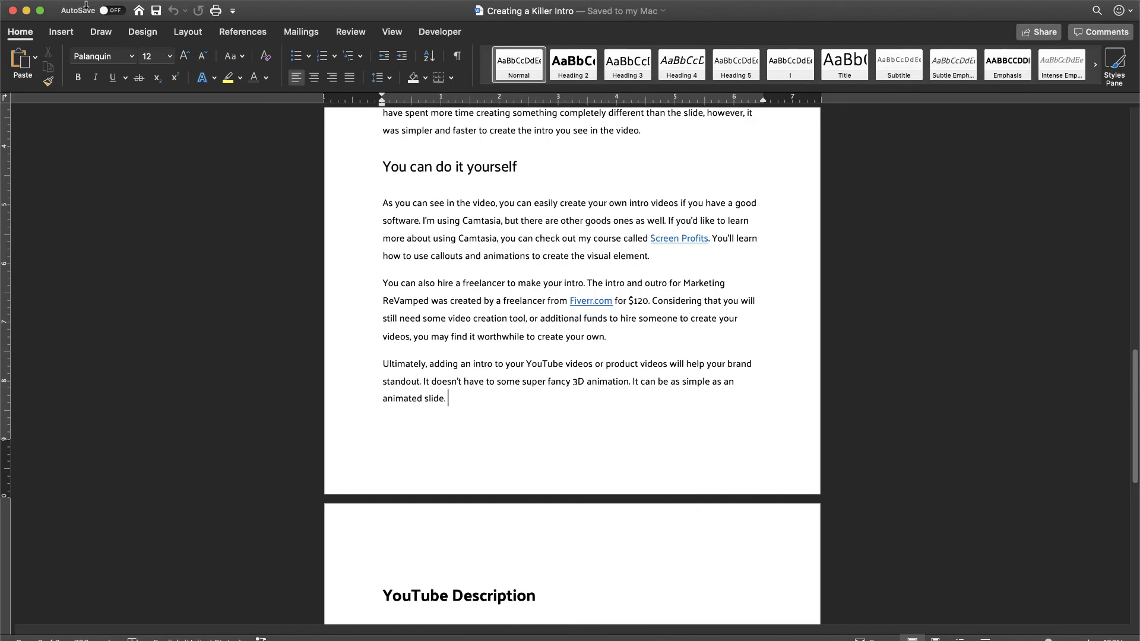
{"action": "left_click", "coordinate": [26, 10]}
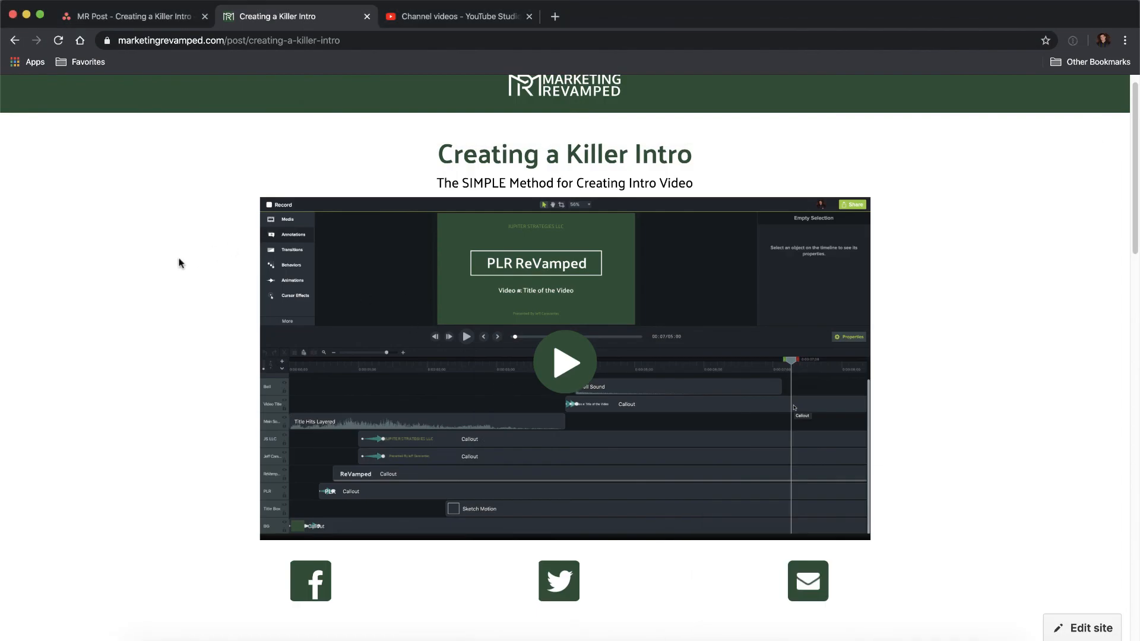
Step: Locate the Fiverr.com mention under "You can do it yourself" on the live post and open the page in the site editor
{"action": "scroll", "coordinate": [178, 259], "scroll_direction": "down", "scroll_amount": 15}
{"action": "scroll", "coordinate": [478, 258], "scroll_direction": "up", "scroll_amount": 6}
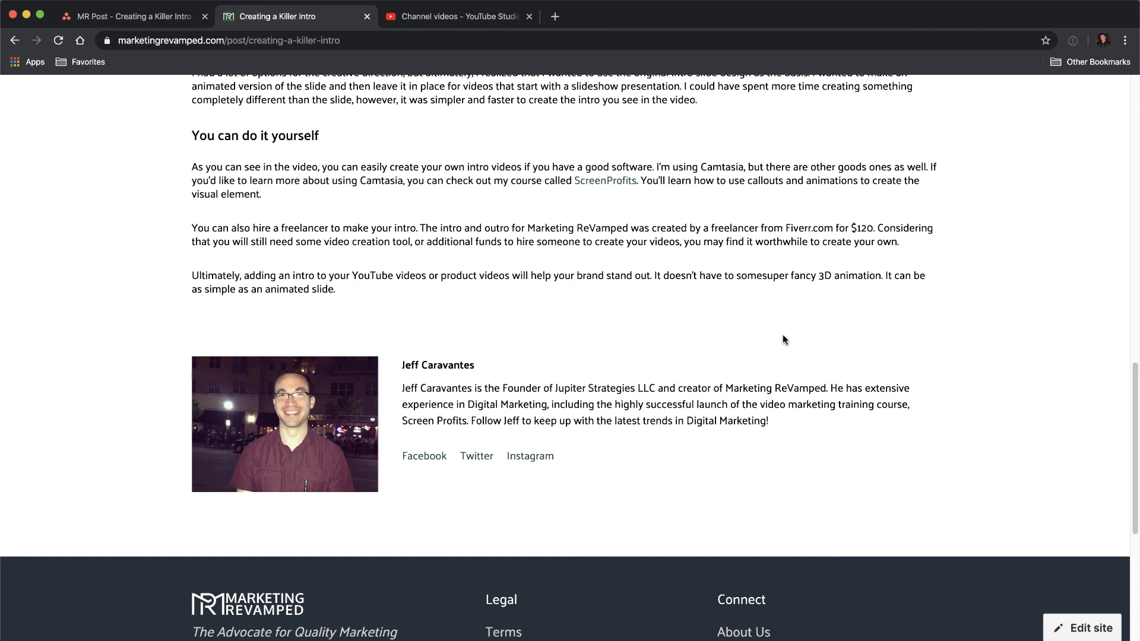
{"action": "left_click_drag", "start_coordinate": [787, 229], "coordinate": [837, 229]}
{"action": "left_click", "coordinate": [794, 237]}
{"action": "left_click", "coordinate": [1096, 631]}
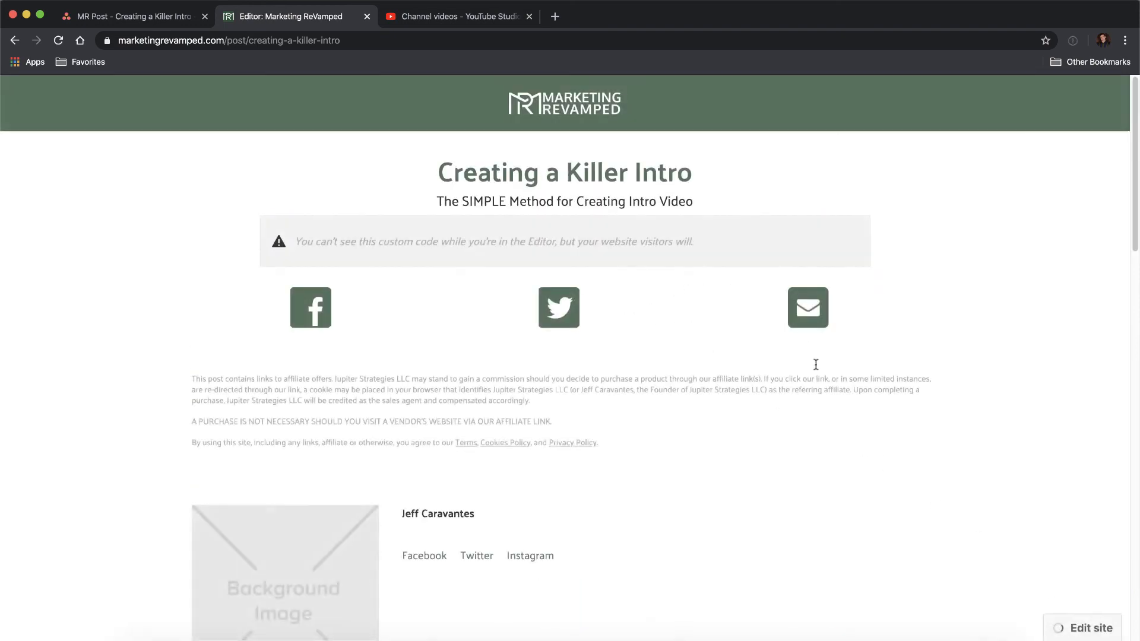
{"action": "scroll", "coordinate": [599, 330], "scroll_direction": "down", "scroll_amount": 4}
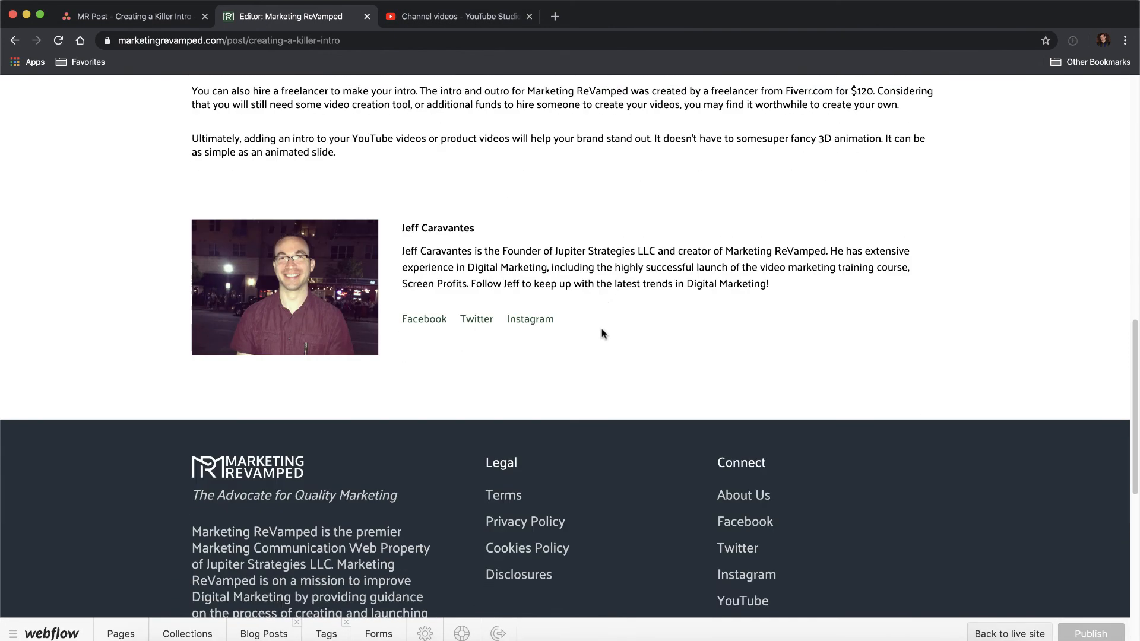
{"action": "scroll", "coordinate": [603, 331], "scroll_direction": "up", "scroll_amount": 6}
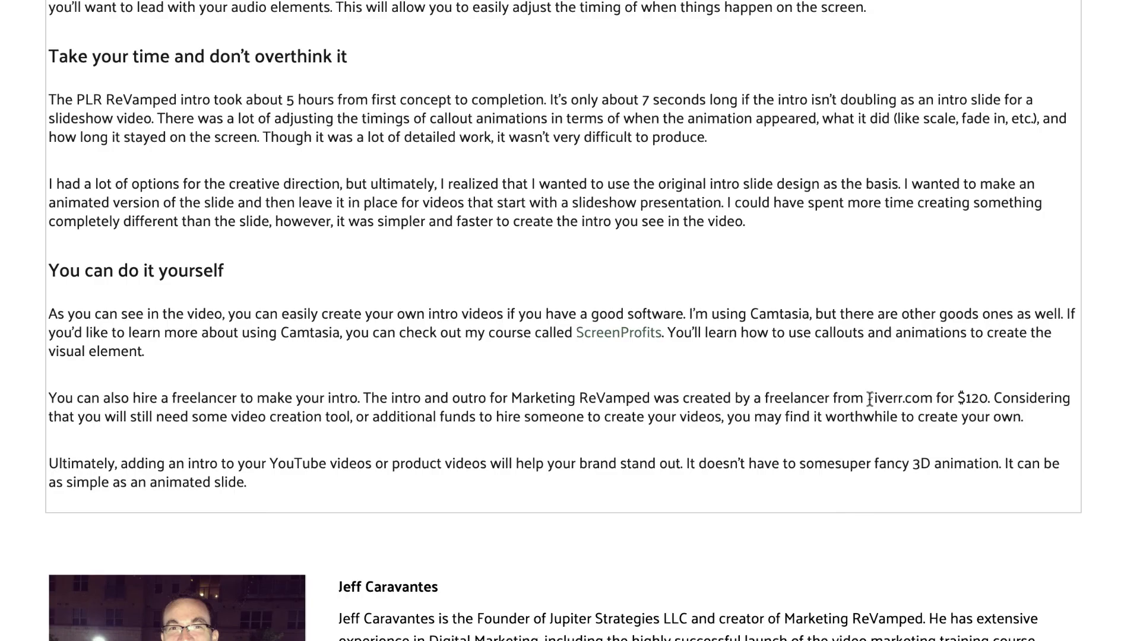
{"action": "left_click_drag", "start_coordinate": [785, 395], "coordinate": [826, 395]}
{"action": "left_click_drag", "start_coordinate": [923, 395], "coordinate": [932, 396]}
{"action": "left_click", "coordinate": [810, 361]}
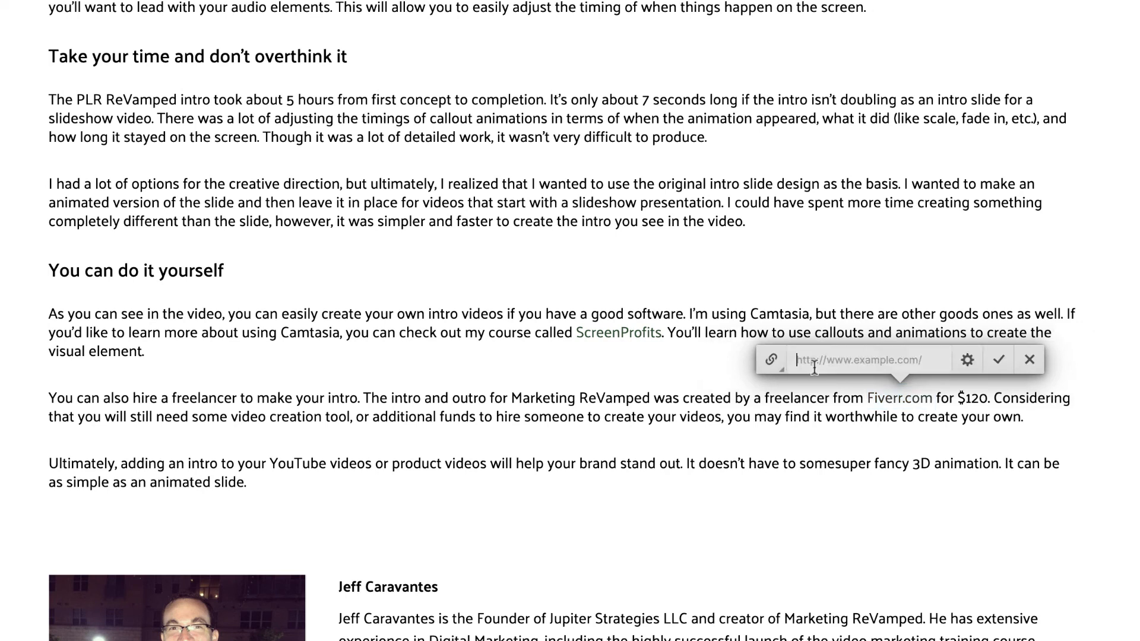
{"action": "type", "text": "https"}
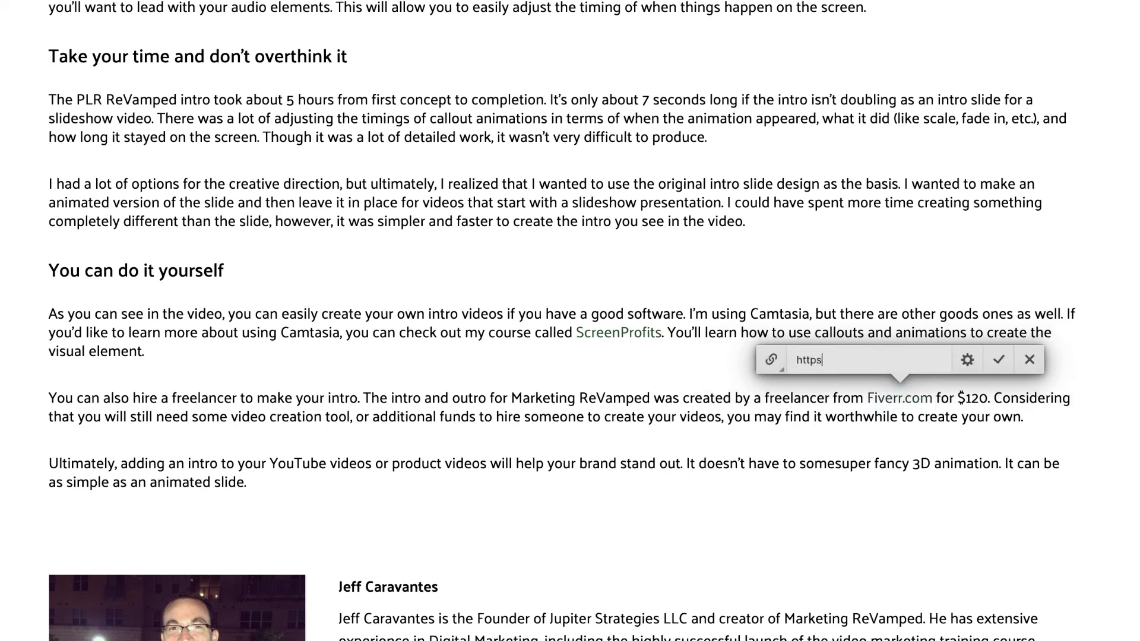
{"action": "type", "text": "://fiverr.com"}
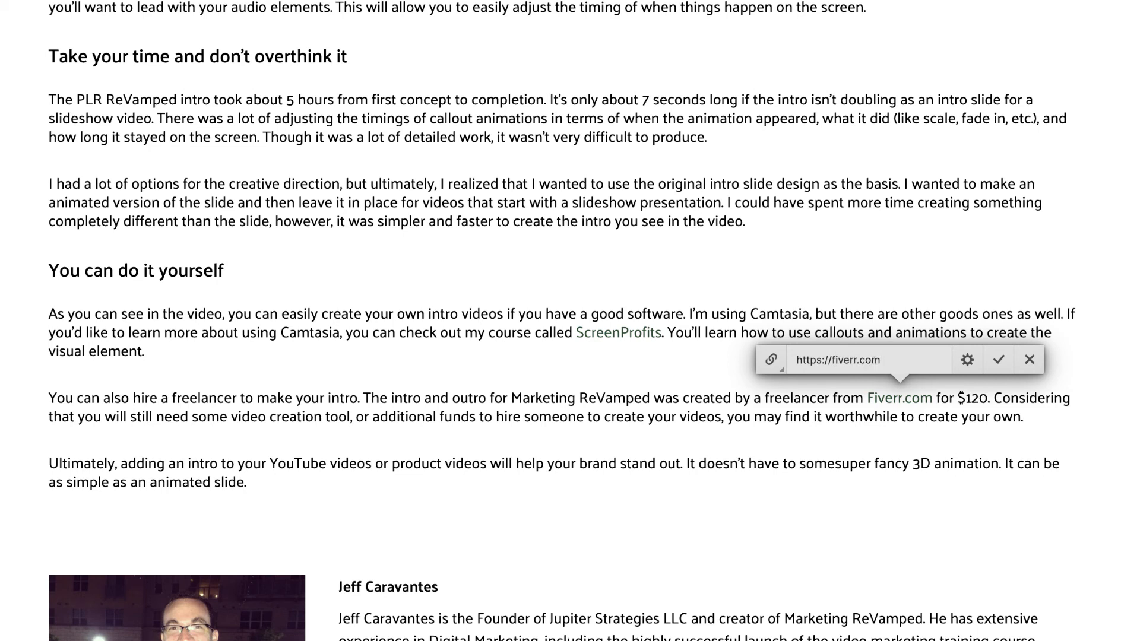
{"action": "left_click", "coordinate": [1000, 361]}
Step: Finish editing the Fiverr.com link, publish the pending changes to the Creating a Killer Intro post and dismiss the publish notice
{"action": "left_click", "coordinate": [1132, 502]}
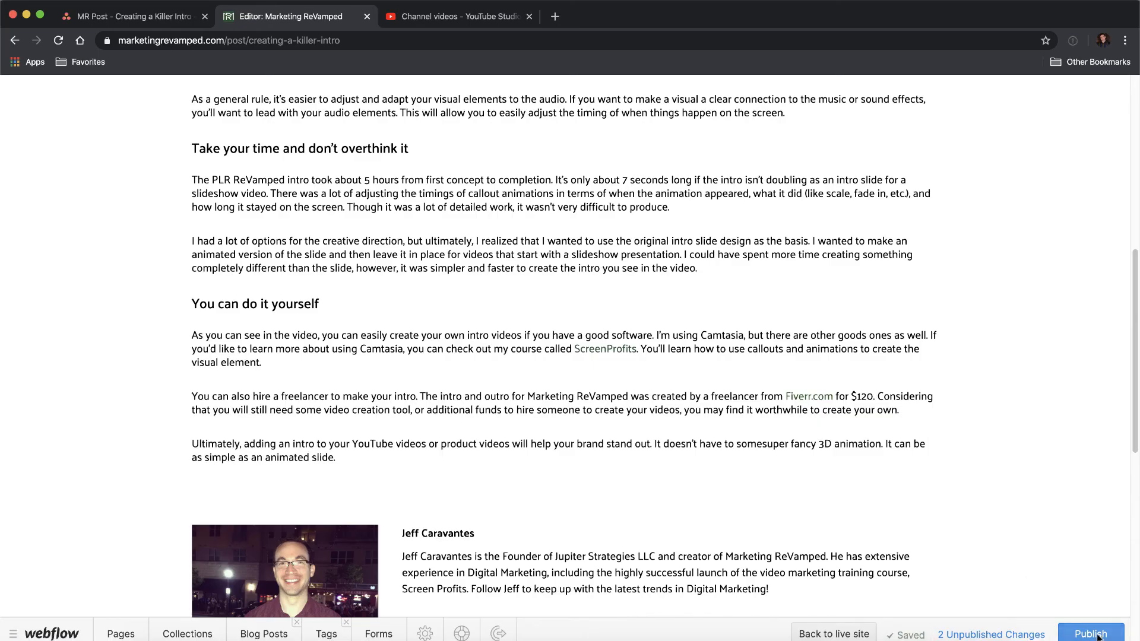
{"action": "left_click", "coordinate": [1097, 633]}
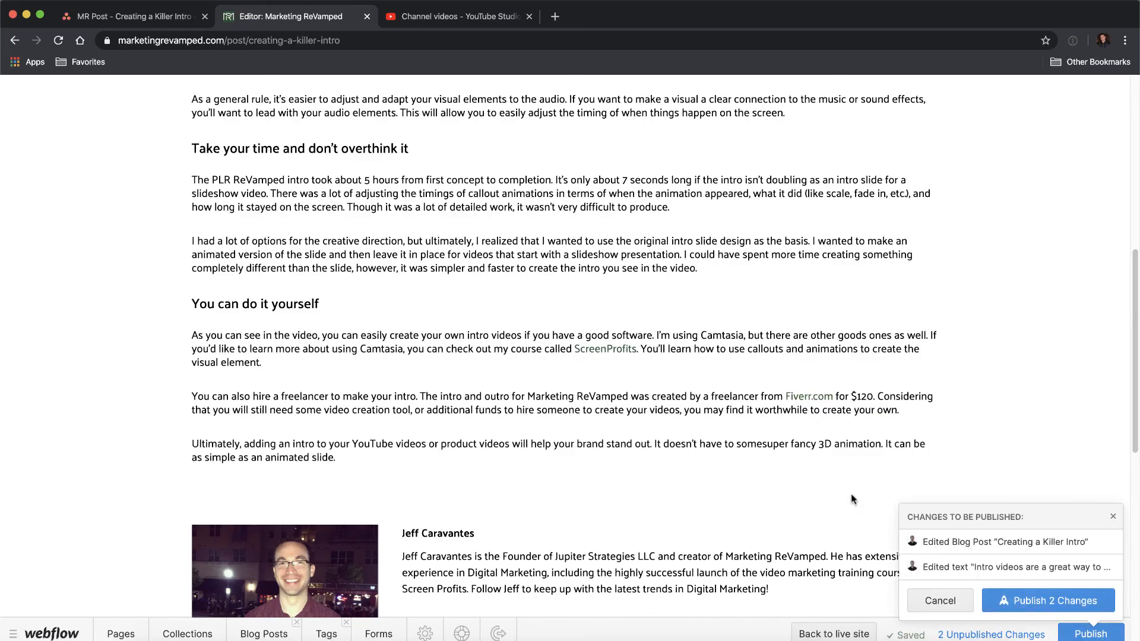
{"action": "left_click", "coordinate": [1050, 597]}
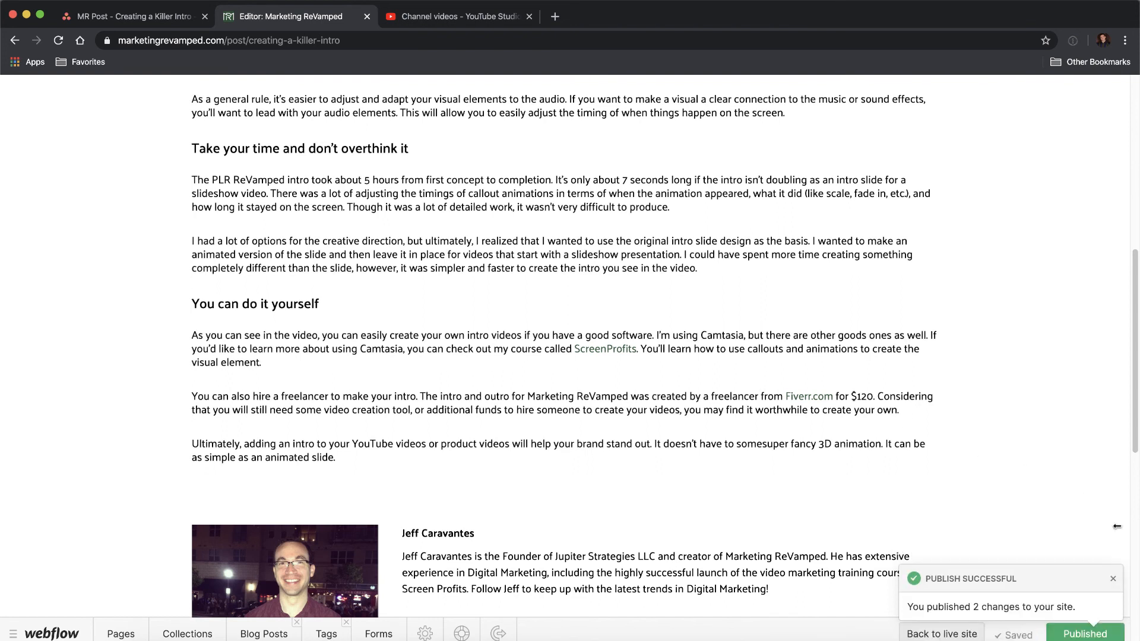
{"action": "left_click", "coordinate": [1112, 578]}
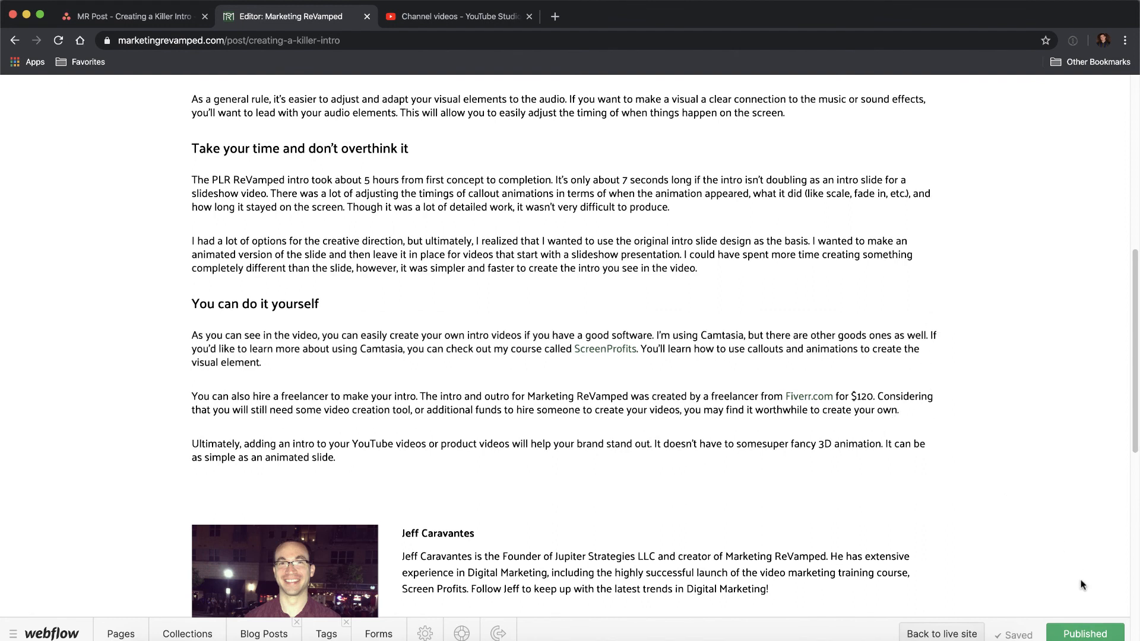
Step: Return to the live post, test the Fiverr.com link in the freelancer paragraph and go back to the post
{"action": "left_click", "coordinate": [957, 634]}
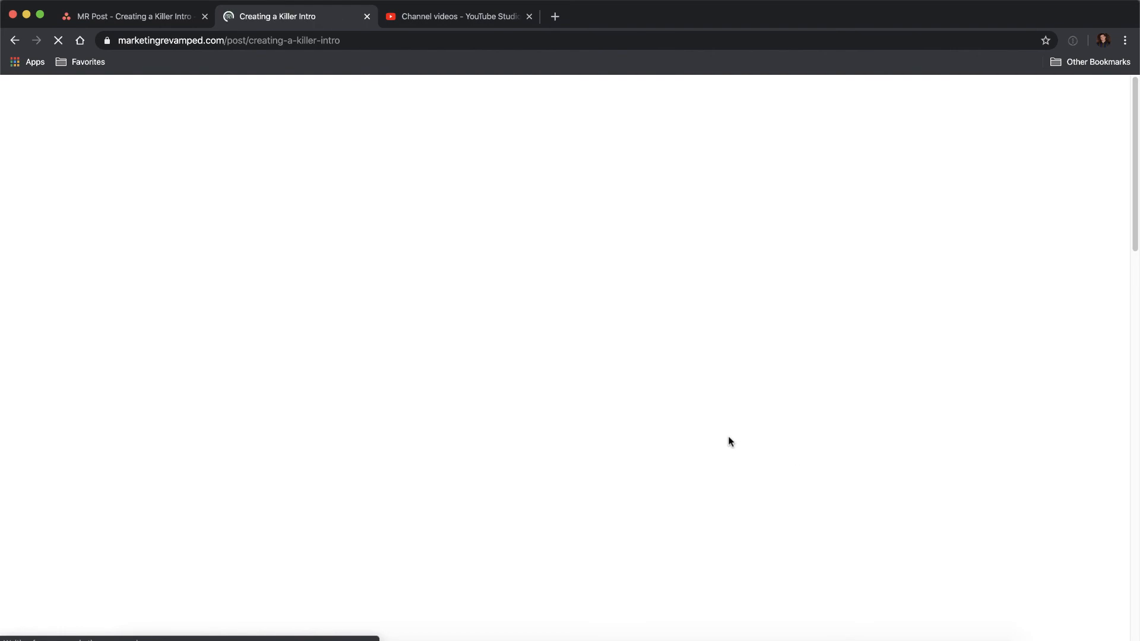
{"action": "scroll", "coordinate": [637, 431], "scroll_direction": "up", "scroll_amount": 2}
{"action": "scroll", "coordinate": [637, 431], "scroll_direction": "down", "scroll_amount": 1}
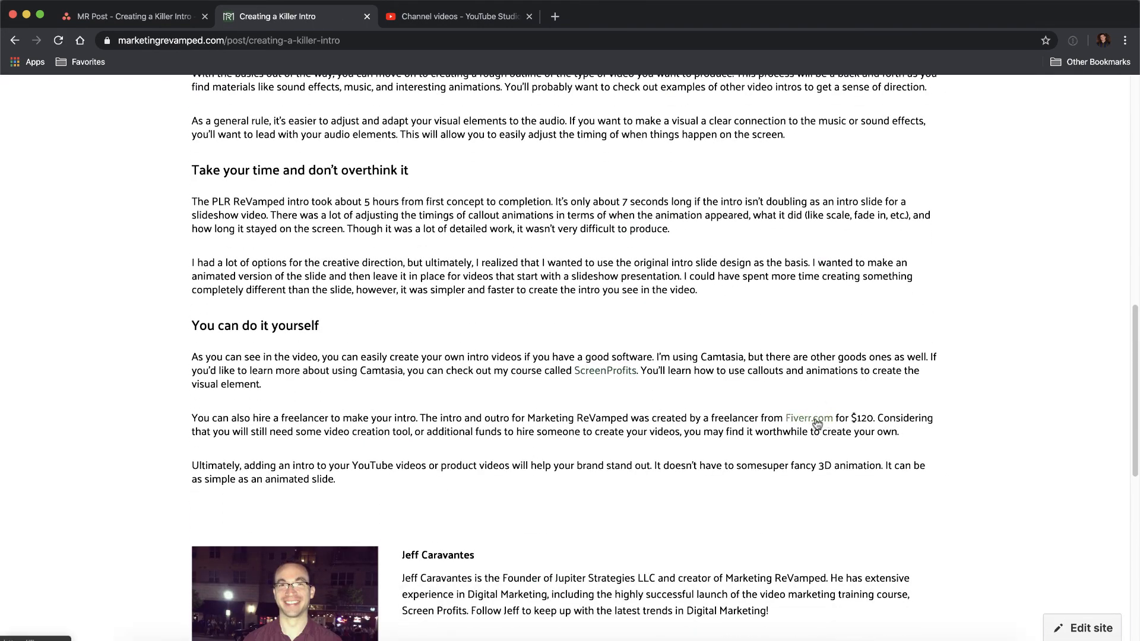
{"action": "left_click", "coordinate": [822, 419]}
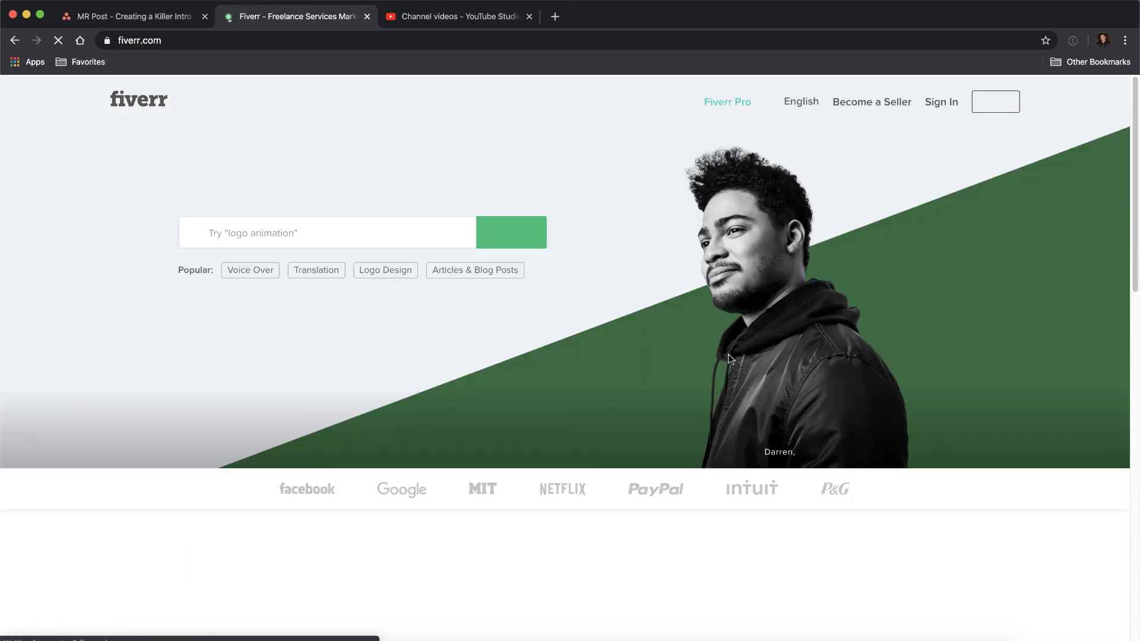
{"action": "key", "text": "super+bracketleft"}
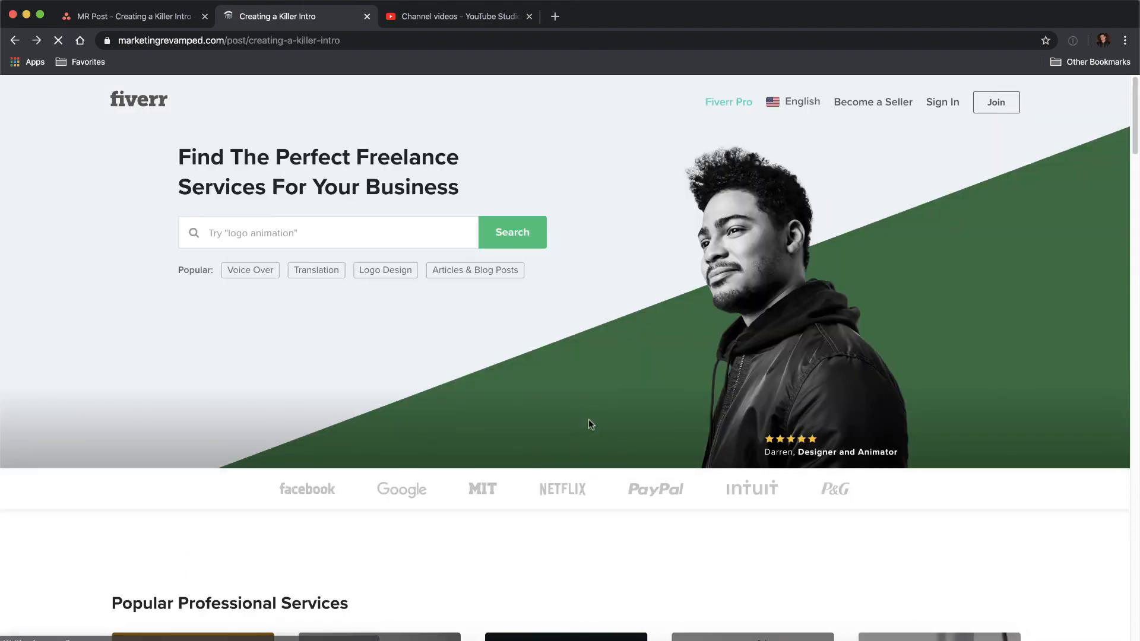
Step: Reopen the post in the site editor at the Fiverr.com link under "You can do it yourself", closing any Fiverr page it opens
{"action": "scroll", "coordinate": [622, 384], "scroll_direction": "down", "scroll_amount": 15}
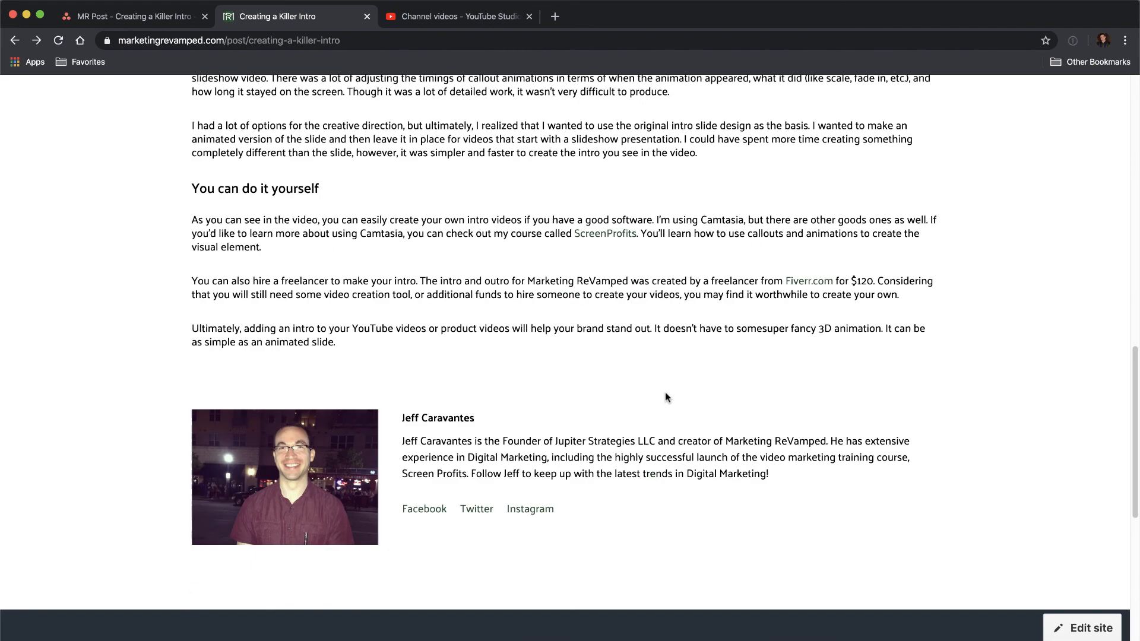
{"action": "left_click", "coordinate": [1088, 629]}
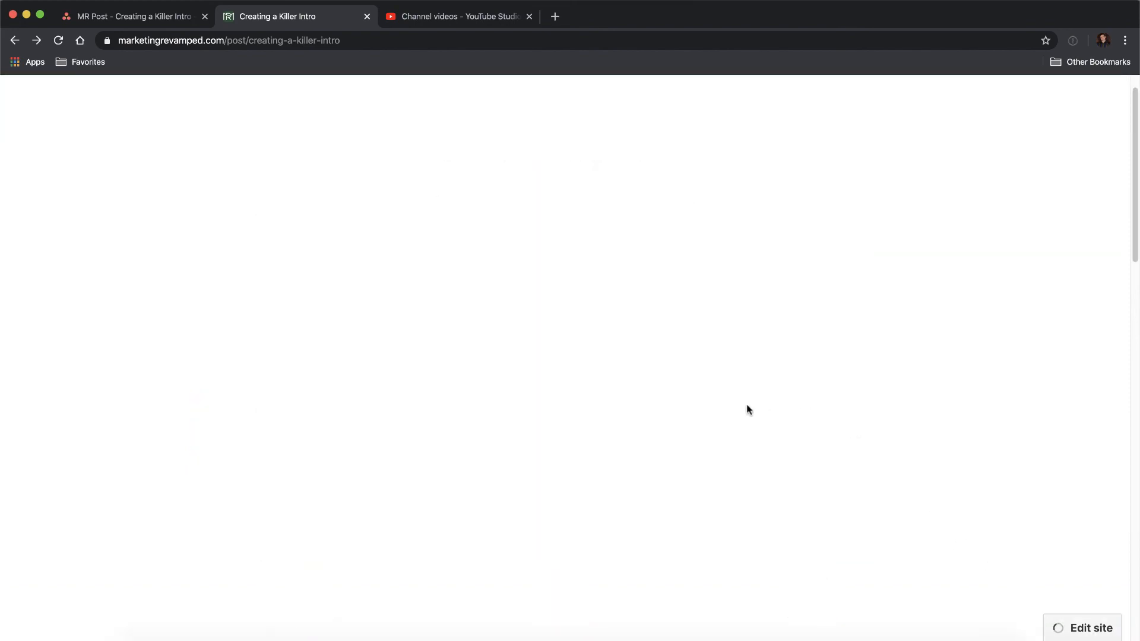
{"action": "scroll", "coordinate": [745, 415], "scroll_direction": "down", "scroll_amount": 10}
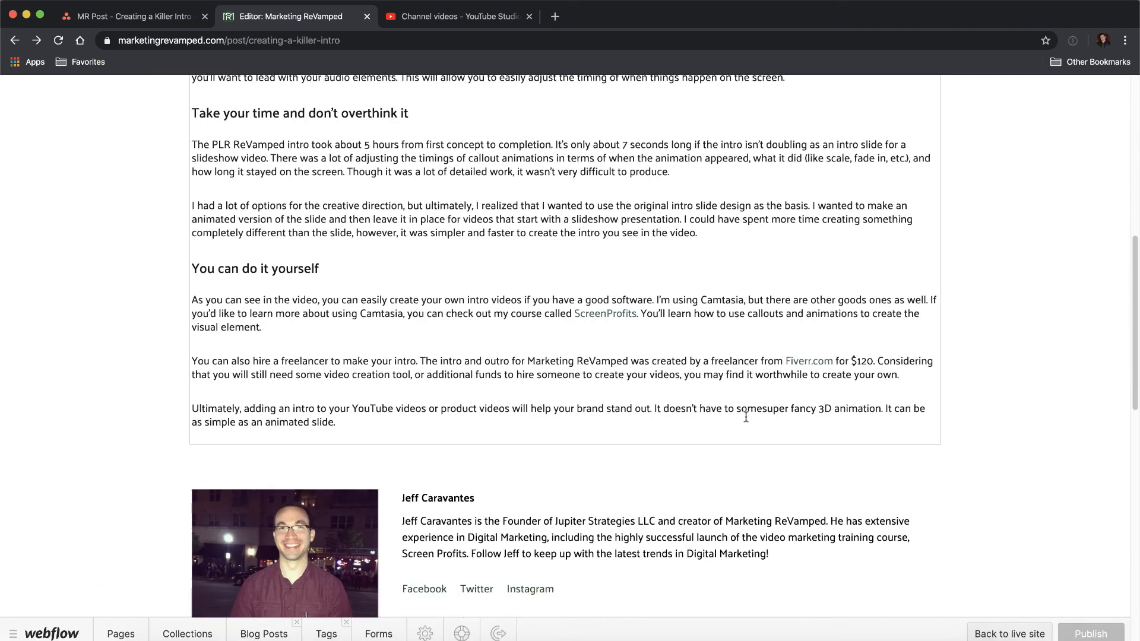
{"action": "scroll", "coordinate": [766, 401], "scroll_direction": "up", "scroll_amount": 4}
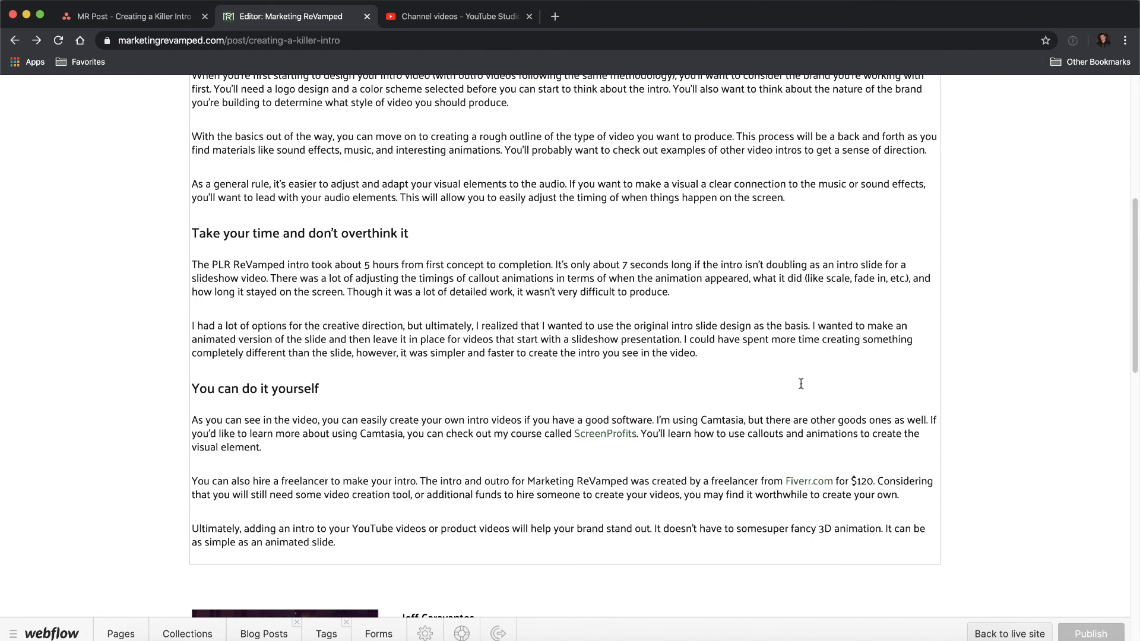
{"action": "left_click", "coordinate": [793, 483]}
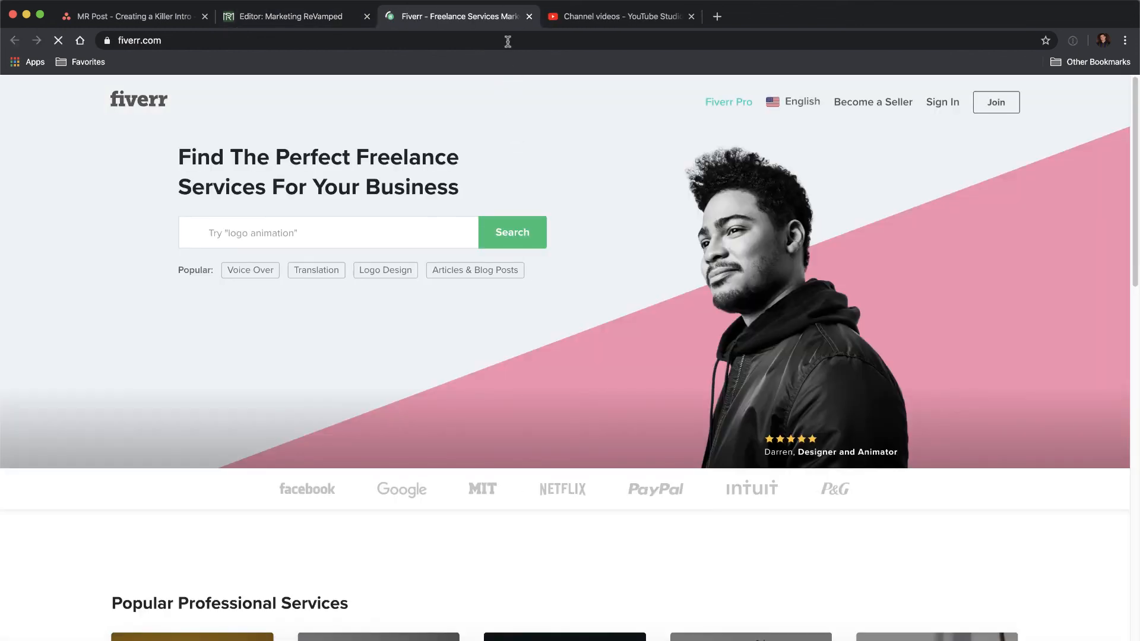
{"action": "left_click", "coordinate": [529, 16]}
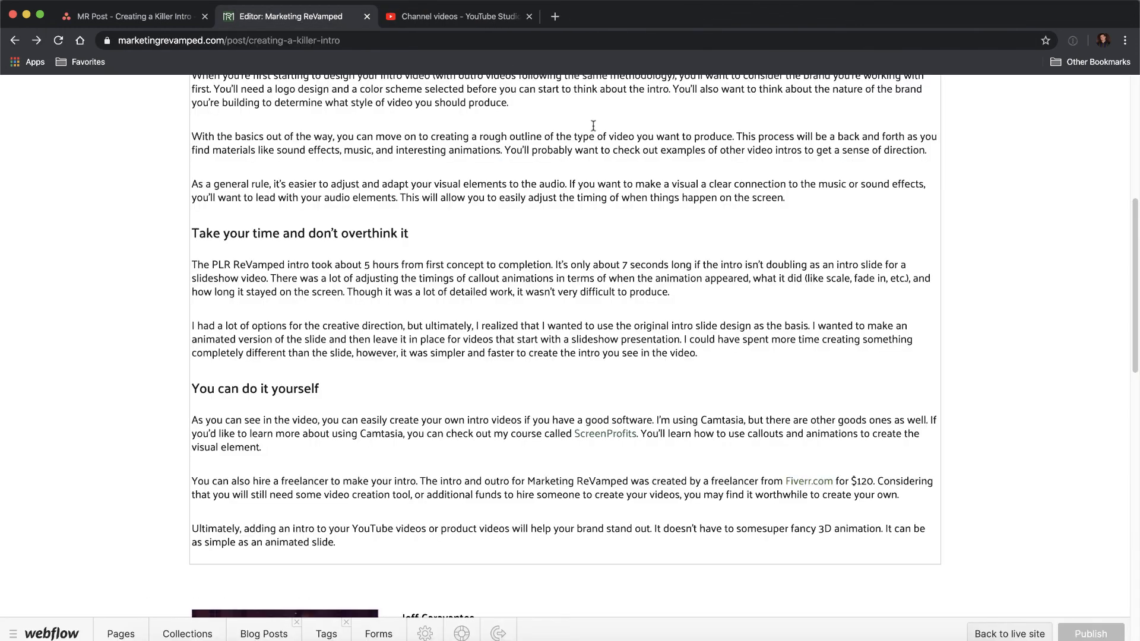
Step: Set the Fiverr.com link in the freelancer paragraph to open in a new tab and save the link settings
{"action": "right_click", "coordinate": [817, 480]}
{"action": "left_click", "coordinate": [833, 481]}
{"action": "left_click_drag", "start_coordinate": [833, 482], "coordinate": [804, 482]}
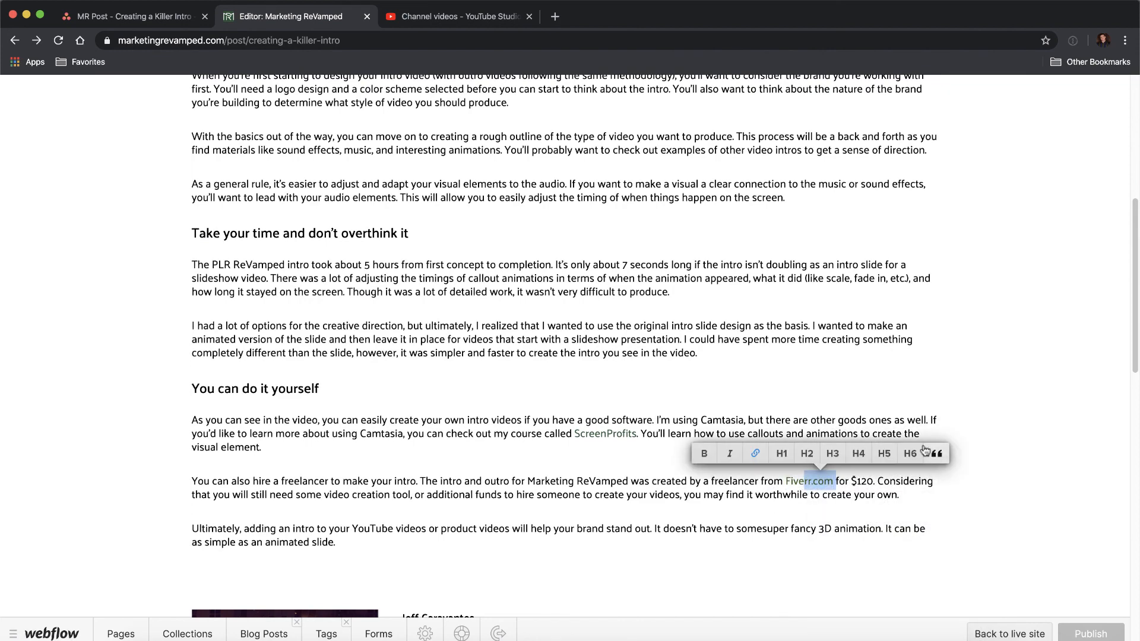
{"action": "left_click", "coordinate": [756, 453]}
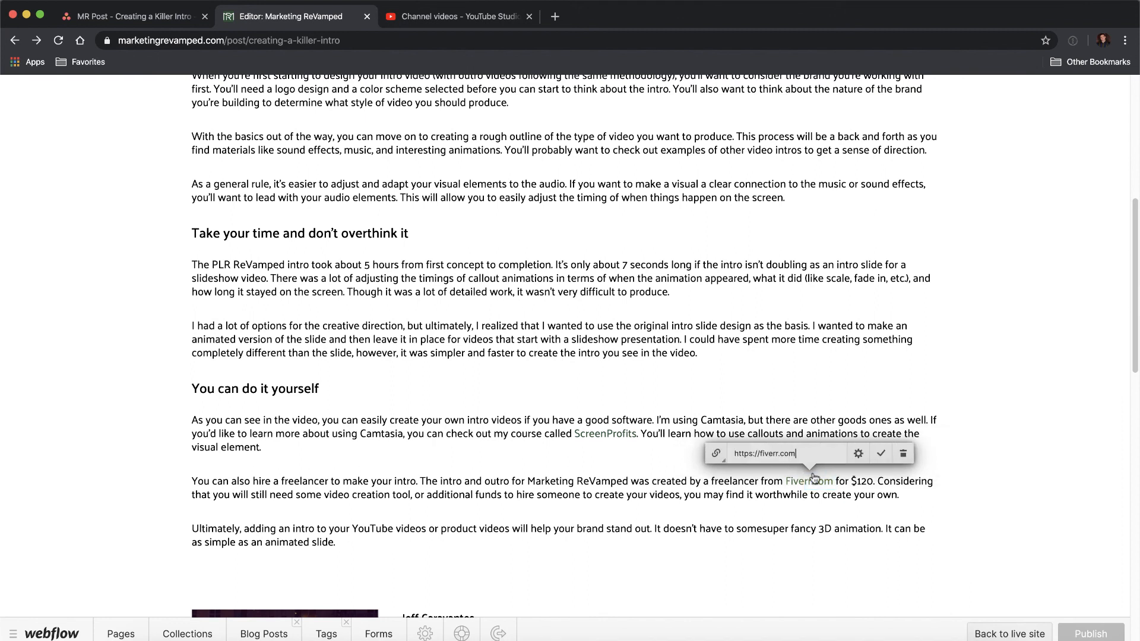
{"action": "left_click", "coordinate": [863, 456]}
{"action": "left_click", "coordinate": [739, 454]}
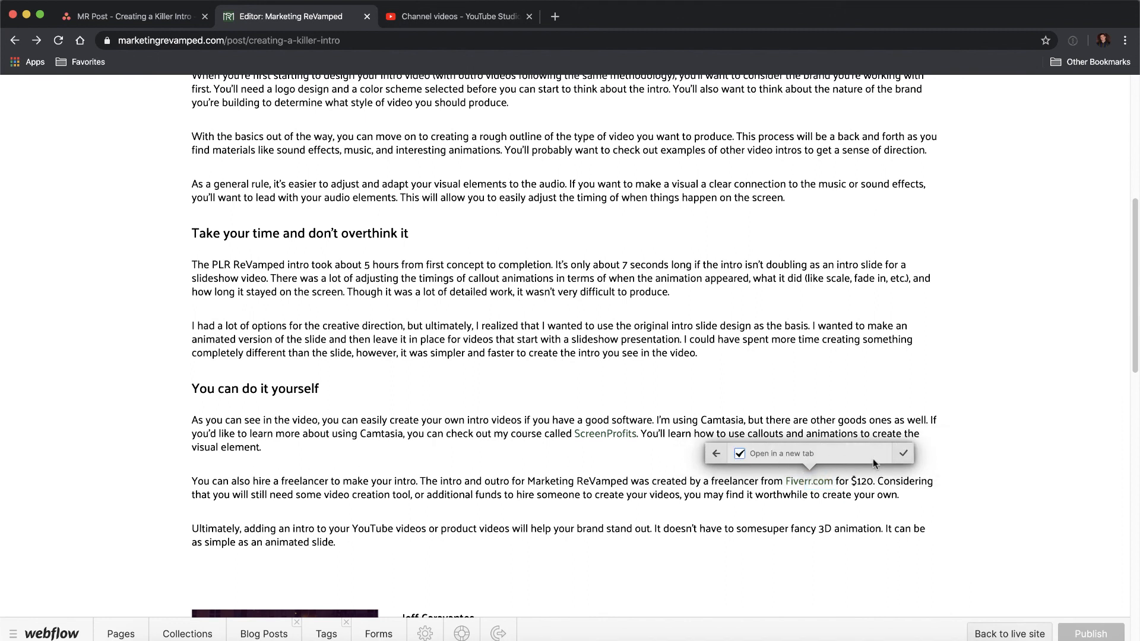
{"action": "left_click", "coordinate": [902, 459]}
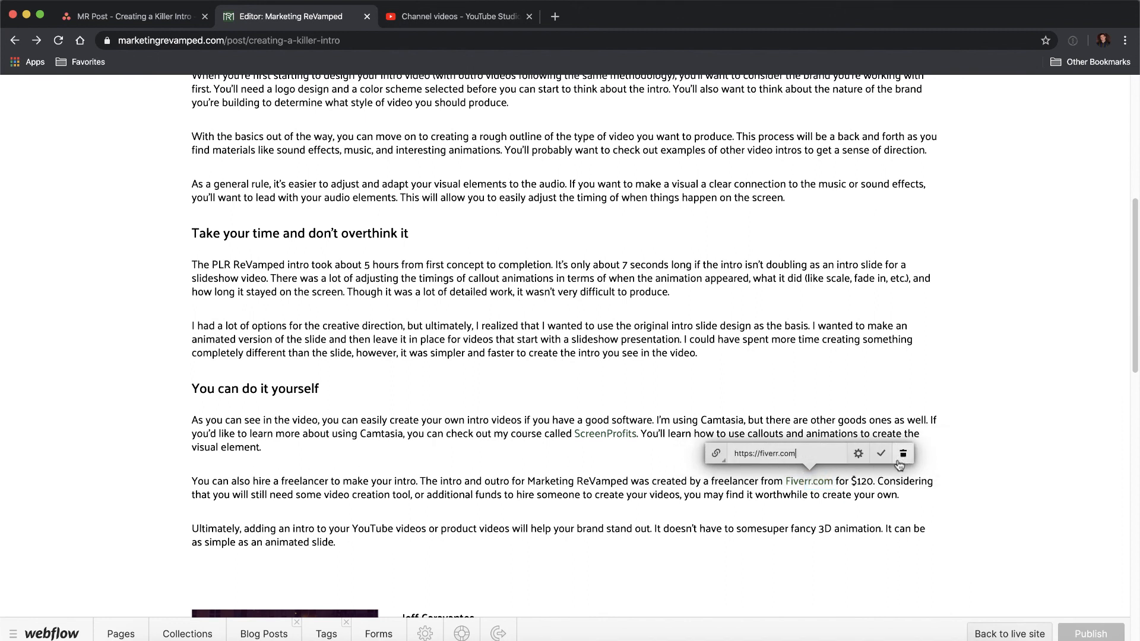
{"action": "left_click", "coordinate": [877, 457]}
{"action": "left_click", "coordinate": [905, 528]}
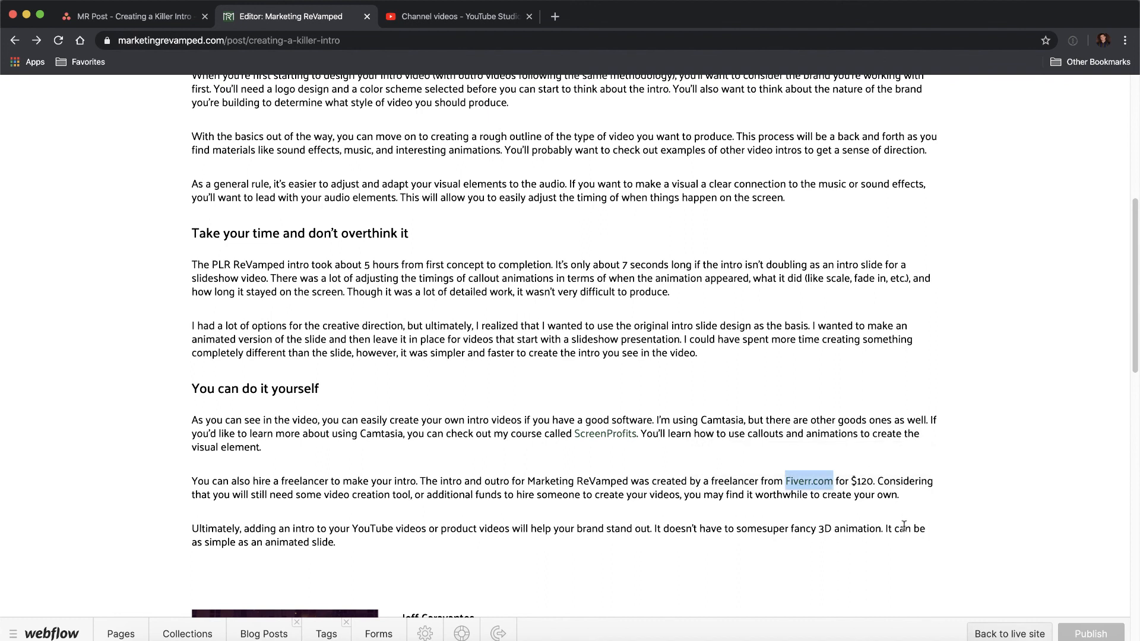
Step: Republish the post with the updated Fiverr.com link setting and dismiss the publish notice
{"action": "left_click", "coordinate": [1093, 632]}
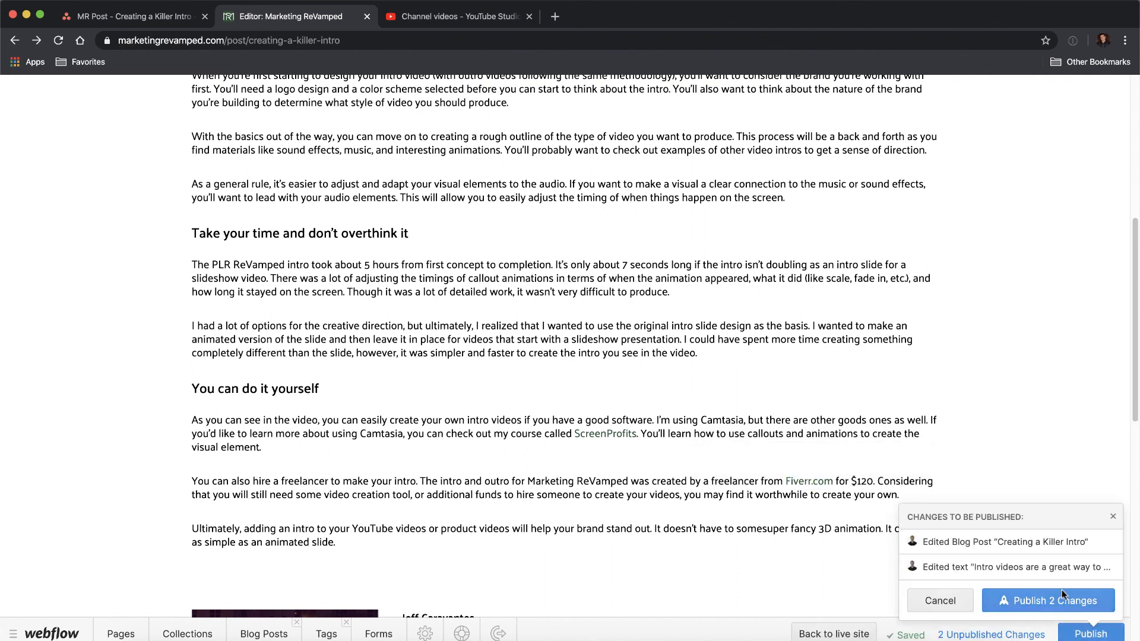
{"action": "left_click", "coordinate": [1059, 588]}
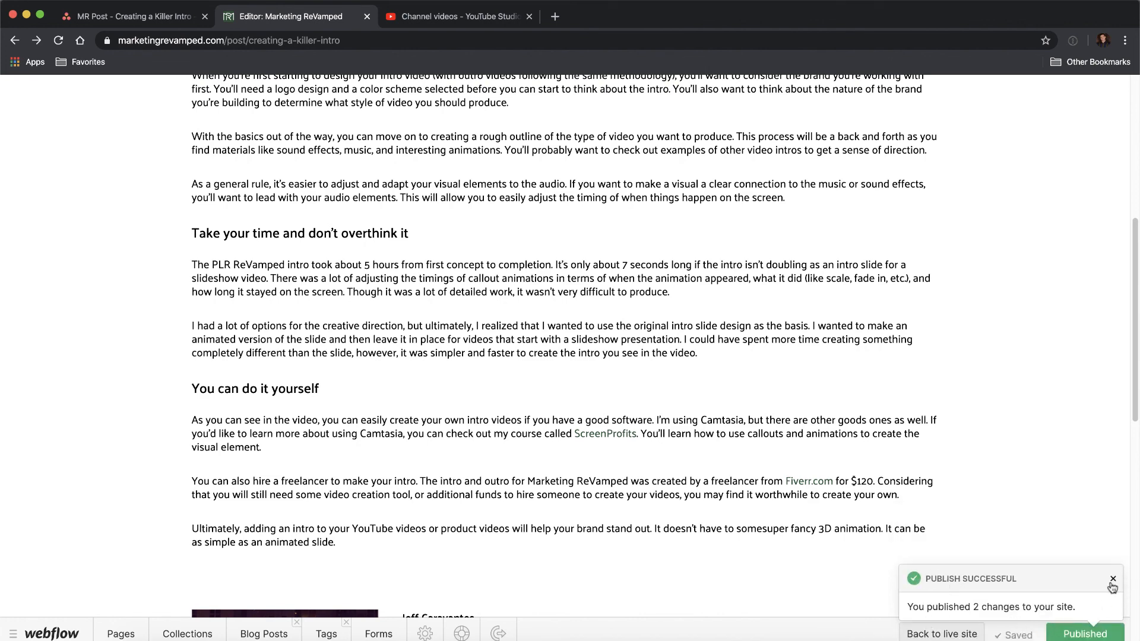
{"action": "left_click", "coordinate": [1112, 580]}
Step: Go back to the live post, check that the Fiverr.com link opens in a new tab, and close that tab
{"action": "left_click", "coordinate": [946, 633]}
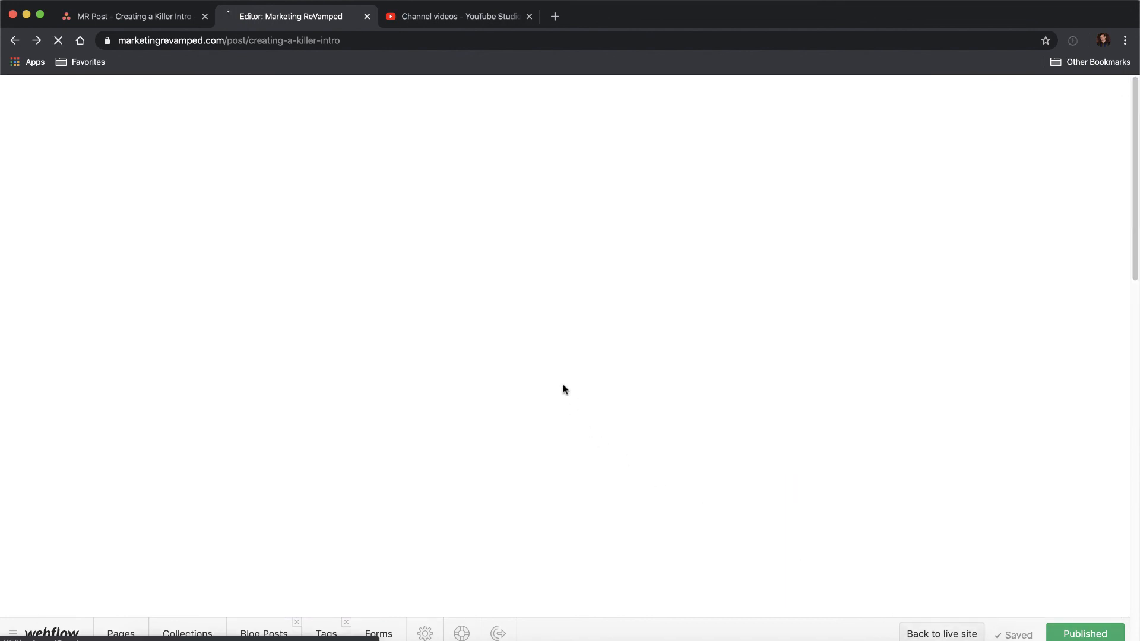
{"action": "scroll", "coordinate": [601, 481], "scroll_direction": "down", "scroll_amount": 6}
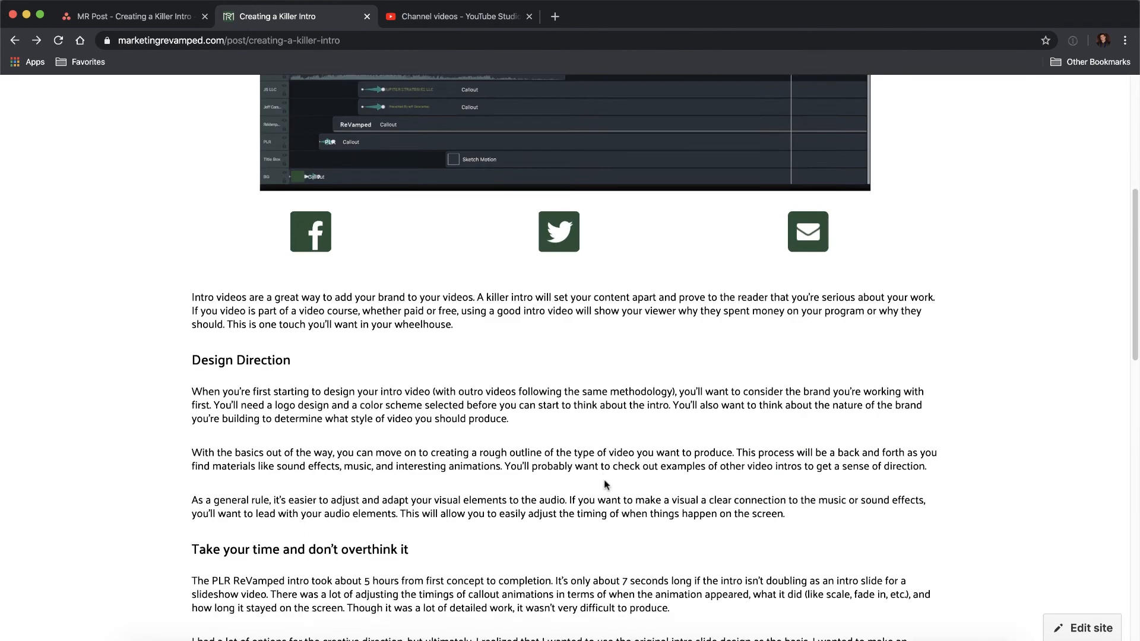
{"action": "scroll", "coordinate": [604, 484], "scroll_direction": "down", "scroll_amount": 5}
{"action": "left_click", "coordinate": [824, 495]}
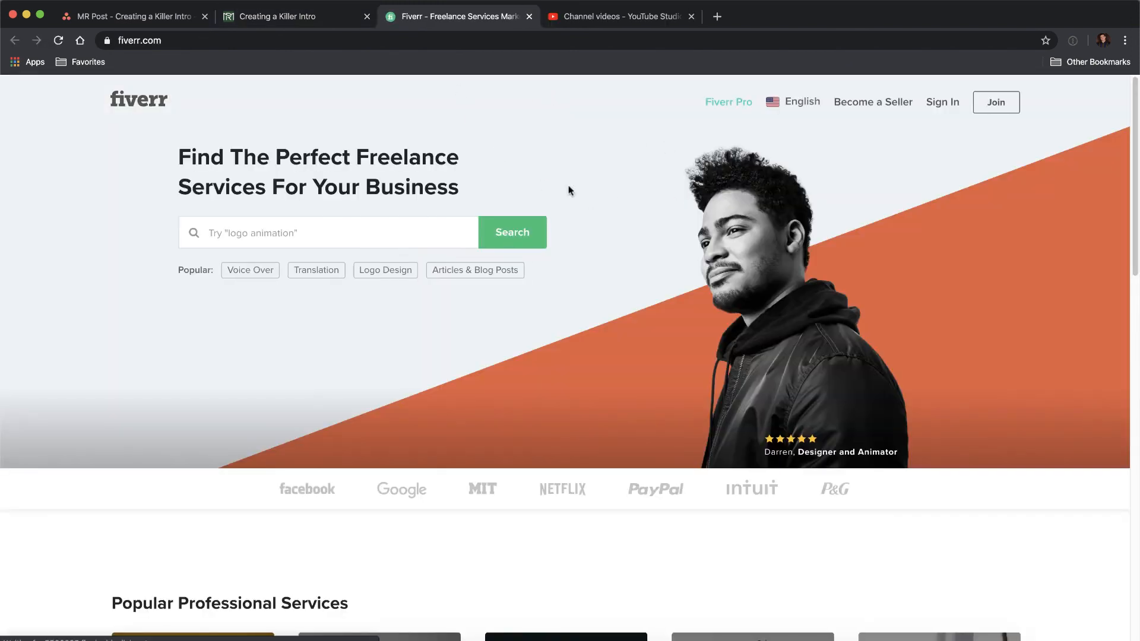
{"action": "left_click", "coordinate": [528, 17]}
Step: Check the Creating a Killer Intro entry in the YouTube Studio channel videos list and return to the live post
{"action": "scroll", "coordinate": [607, 264], "scroll_direction": "up", "scroll_amount": 5}
{"action": "scroll", "coordinate": [607, 264], "scroll_direction": "up", "scroll_amount": 6}
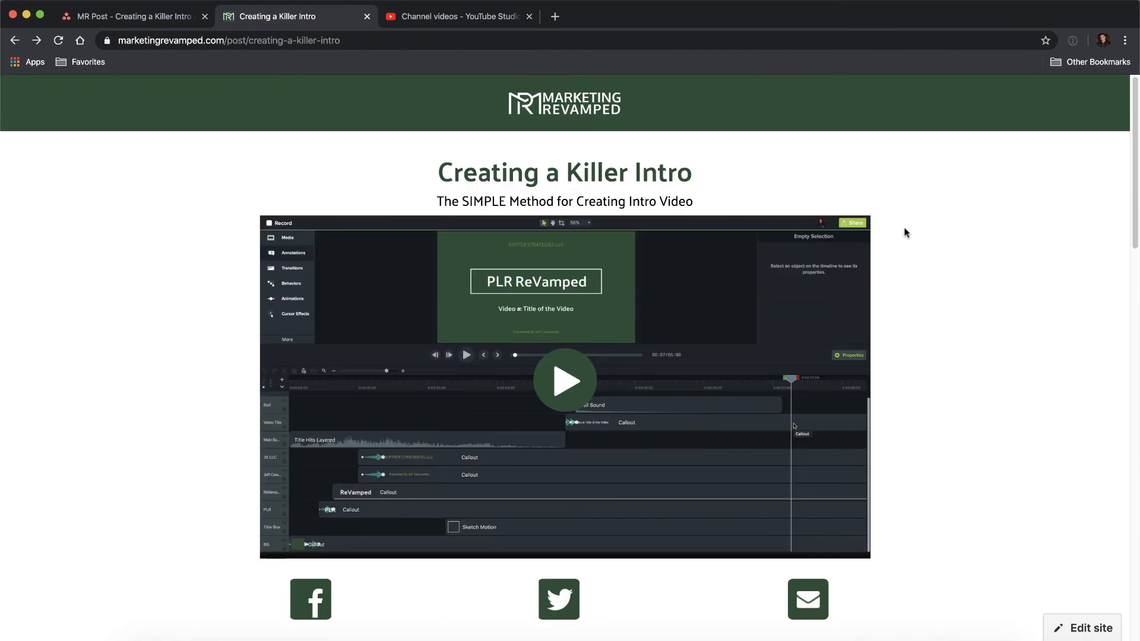
{"action": "left_click", "coordinate": [442, 21]}
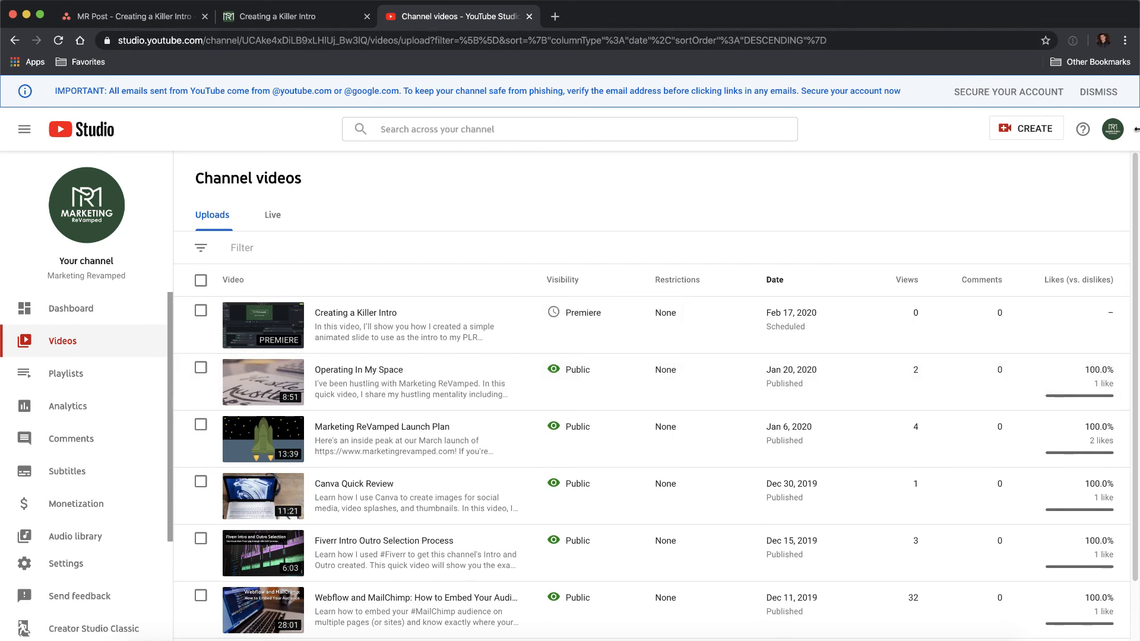
{"action": "left_click", "coordinate": [328, 22]}
Step: Examine the share icons below the video, test the email share icon and close the email draft it opens
{"action": "scroll", "coordinate": [195, 261], "scroll_direction": "down", "scroll_amount": 5}
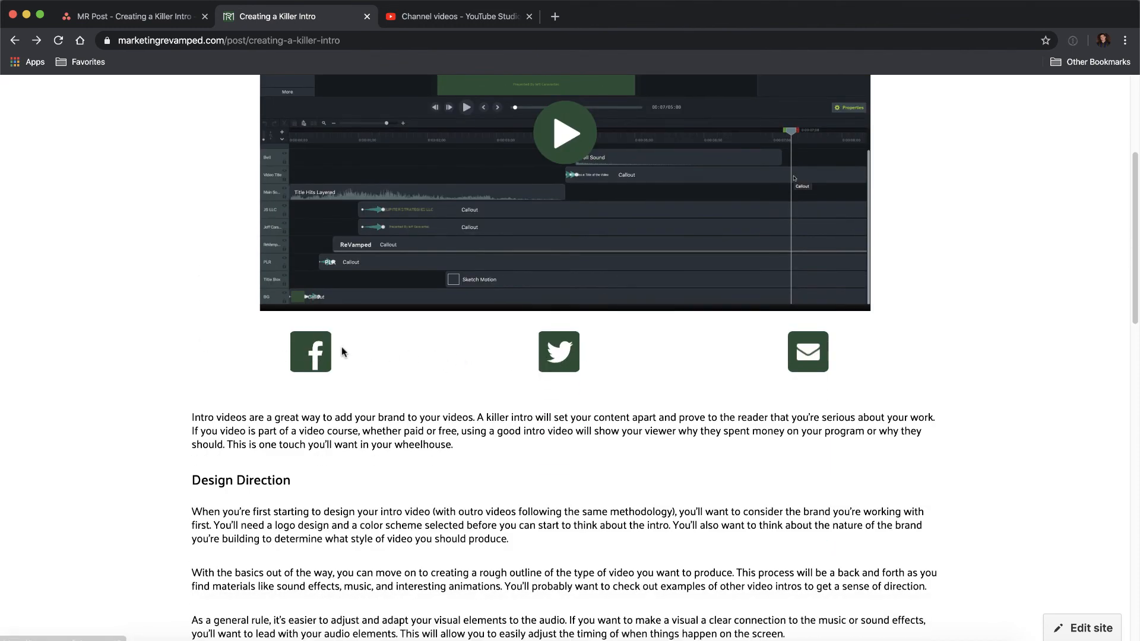
{"action": "scroll", "coordinate": [413, 363], "scroll_direction": "up", "scroll_amount": 3}
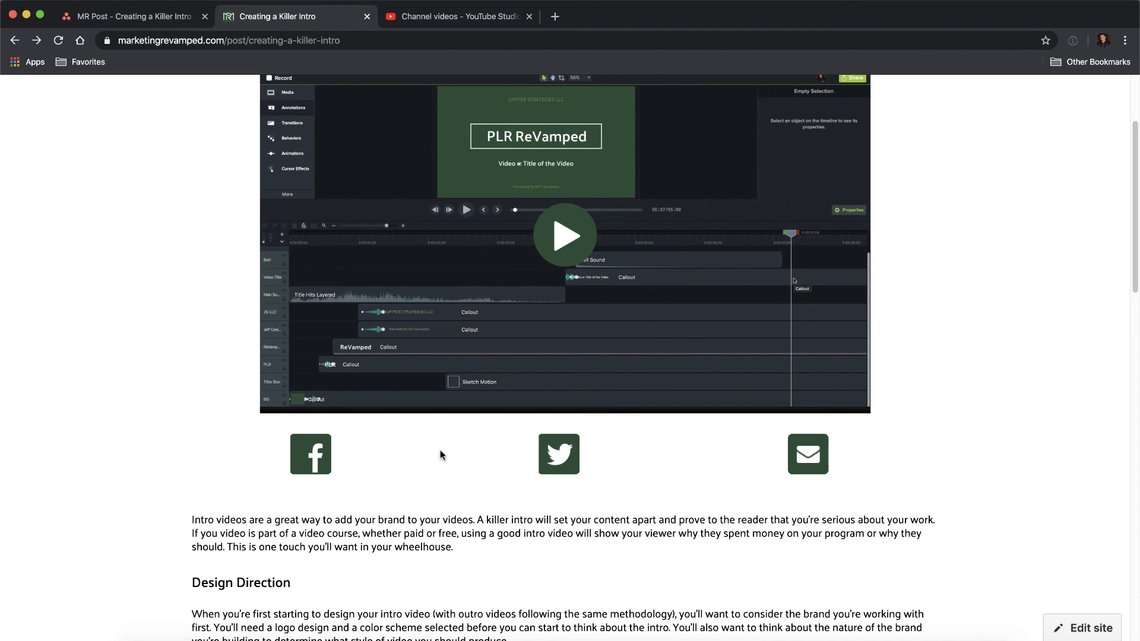
{"action": "scroll", "coordinate": [440, 454], "scroll_direction": "up", "scroll_amount": 3}
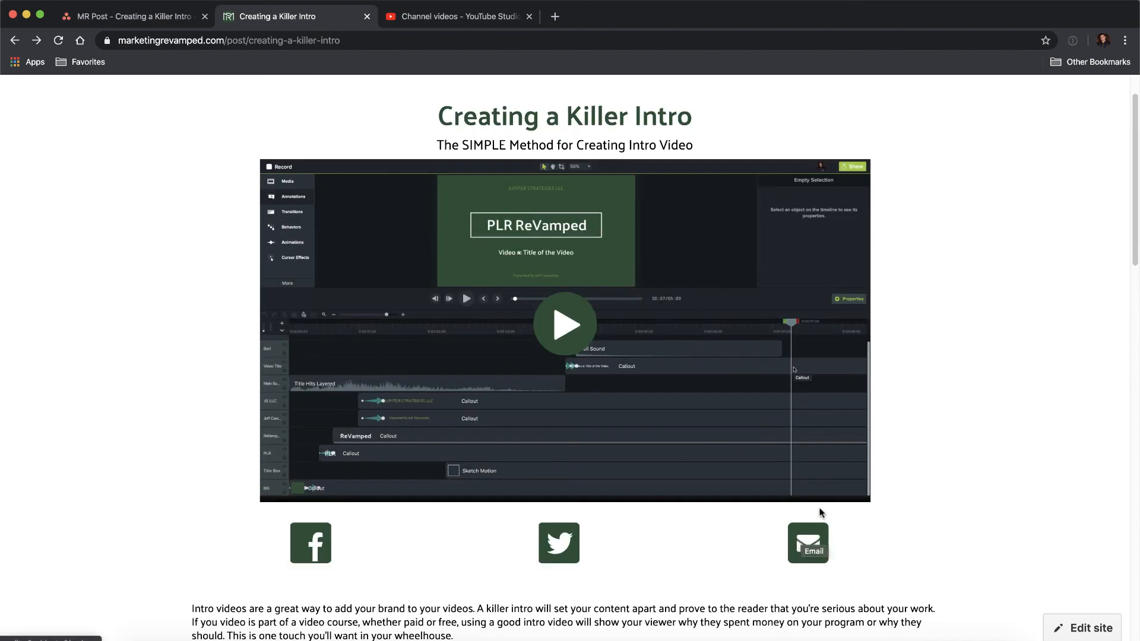
{"action": "left_click", "coordinate": [807, 541]}
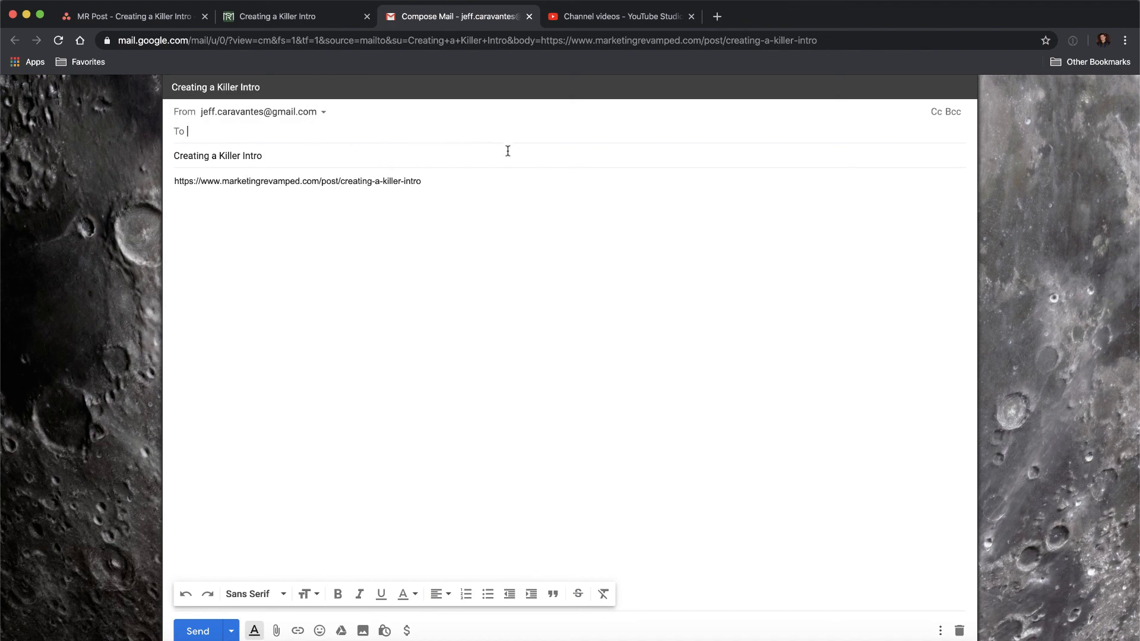
{"action": "left_click", "coordinate": [529, 16]}
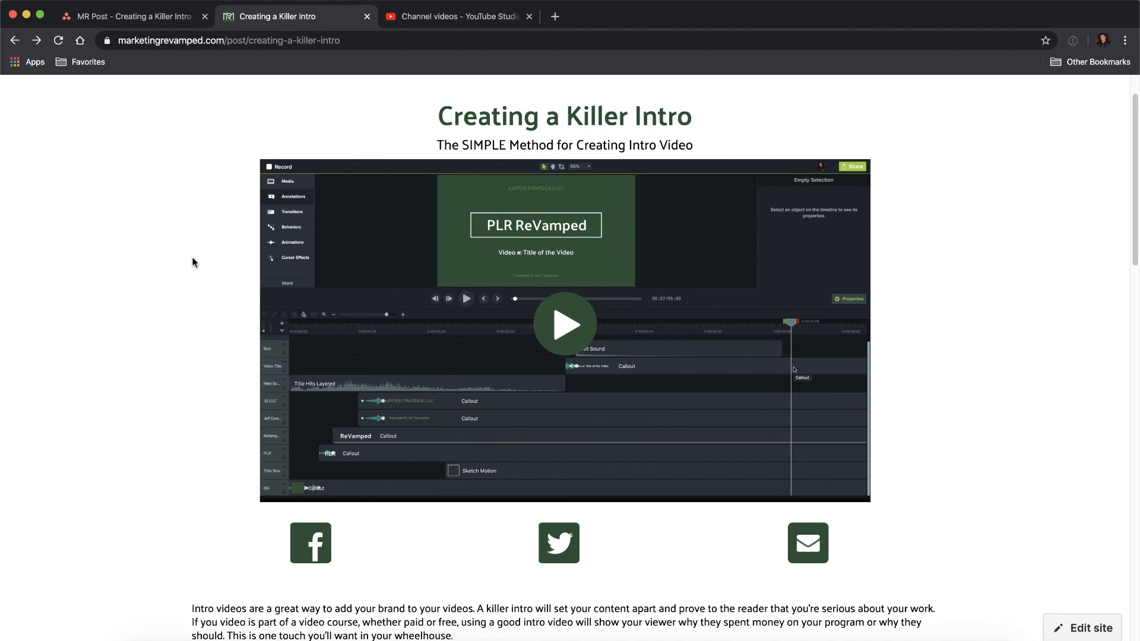
{"action": "scroll", "coordinate": [192, 262], "scroll_direction": "down", "scroll_amount": 1}
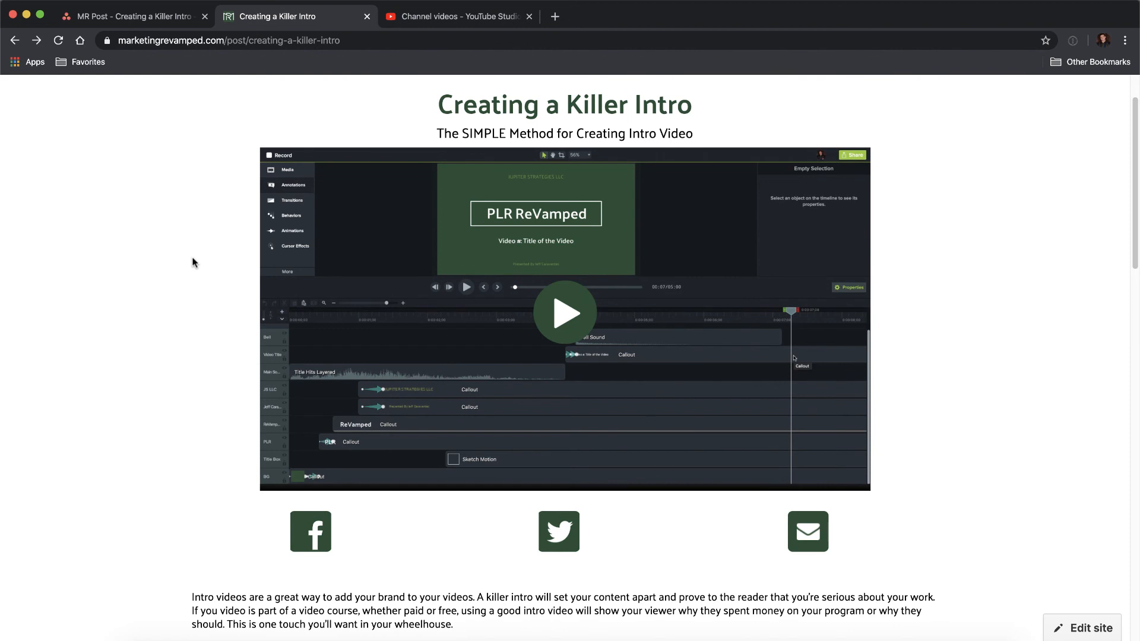
{"action": "scroll", "coordinate": [195, 261], "scroll_direction": "up", "scroll_amount": 1}
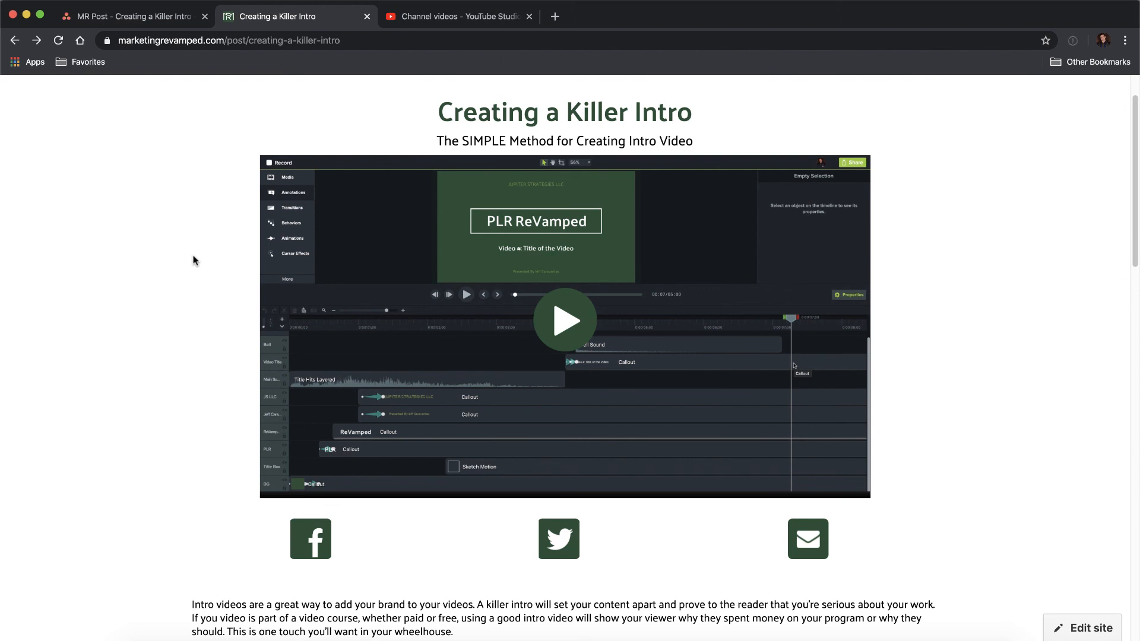
{"action": "scroll", "coordinate": [195, 260], "scroll_direction": "down", "scroll_amount": 1}
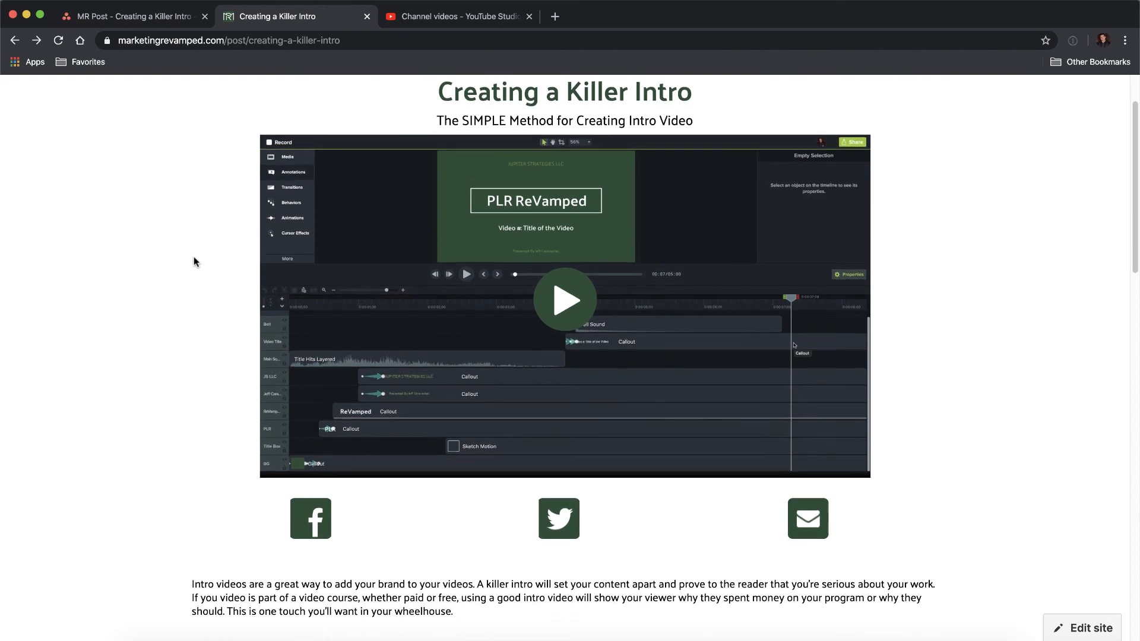